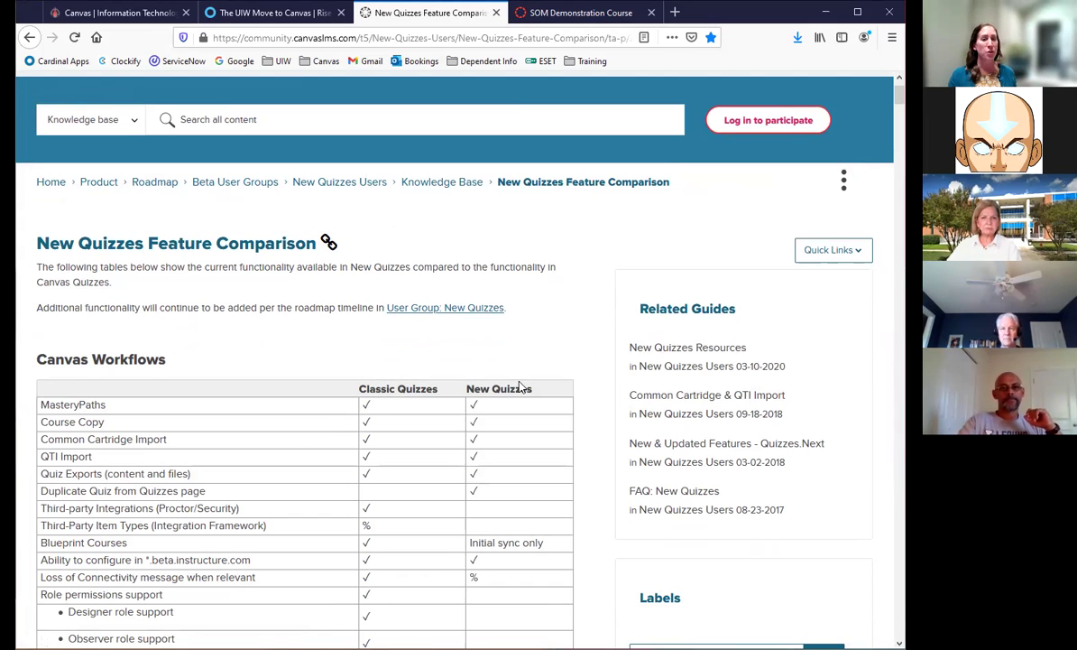
Examine the New Quizzes Feature Comparison tables for differences between Classic Quizzes and New Quizzes.
scroll(520, 386, "down", 3)
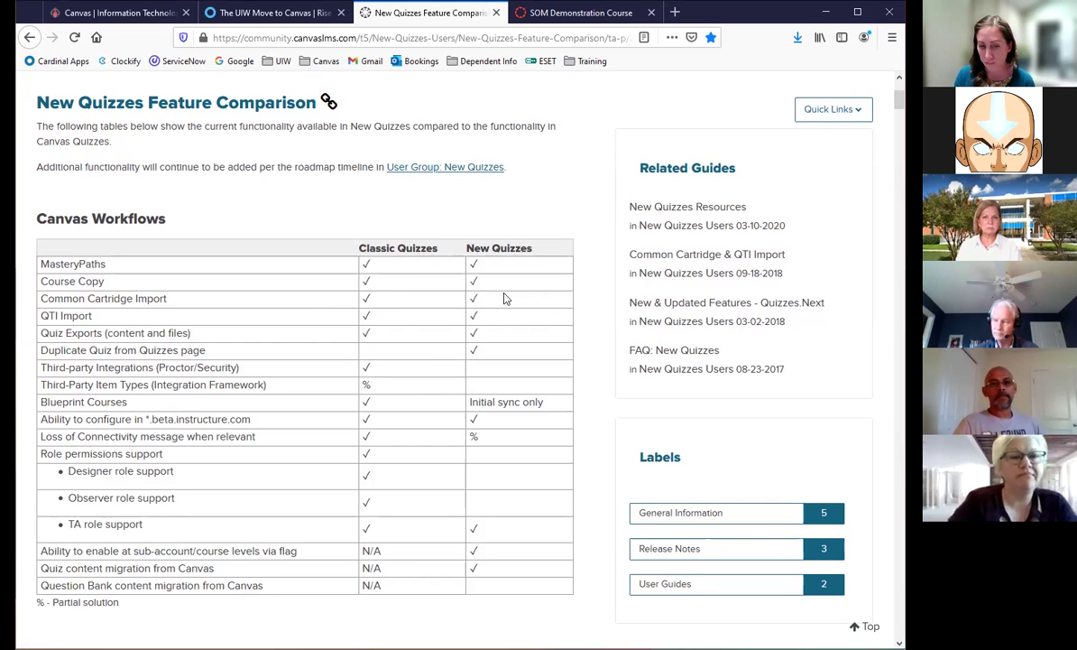
scroll(411, 434, "down", 2)
scroll(411, 434, "down", 2)
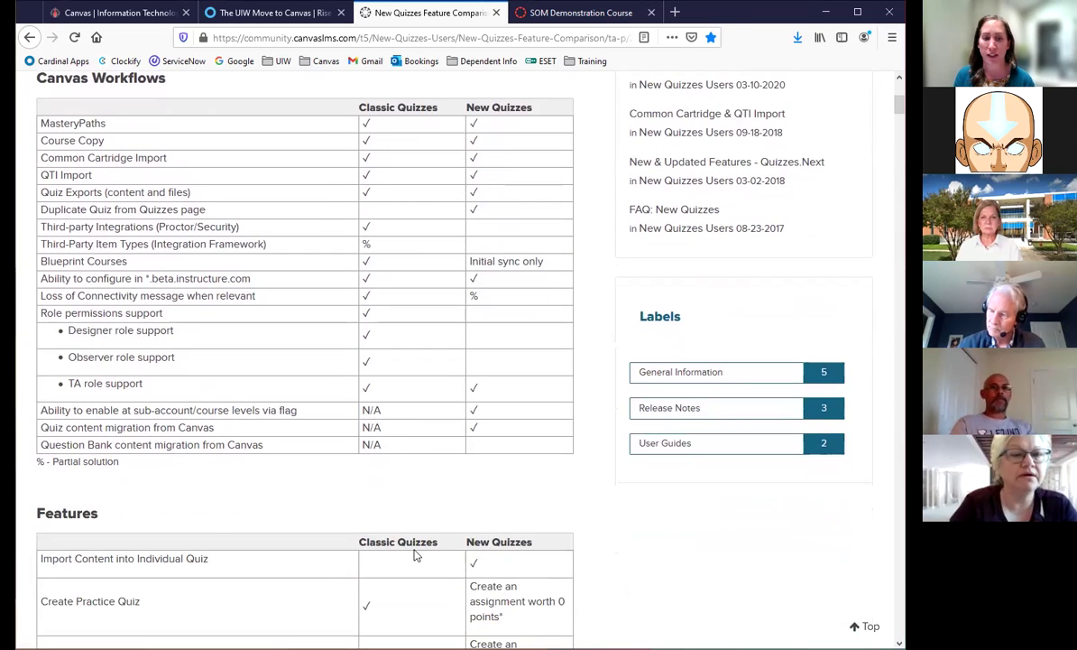
scroll(257, 518, "up", 1)
scroll(257, 507, "up", 6)
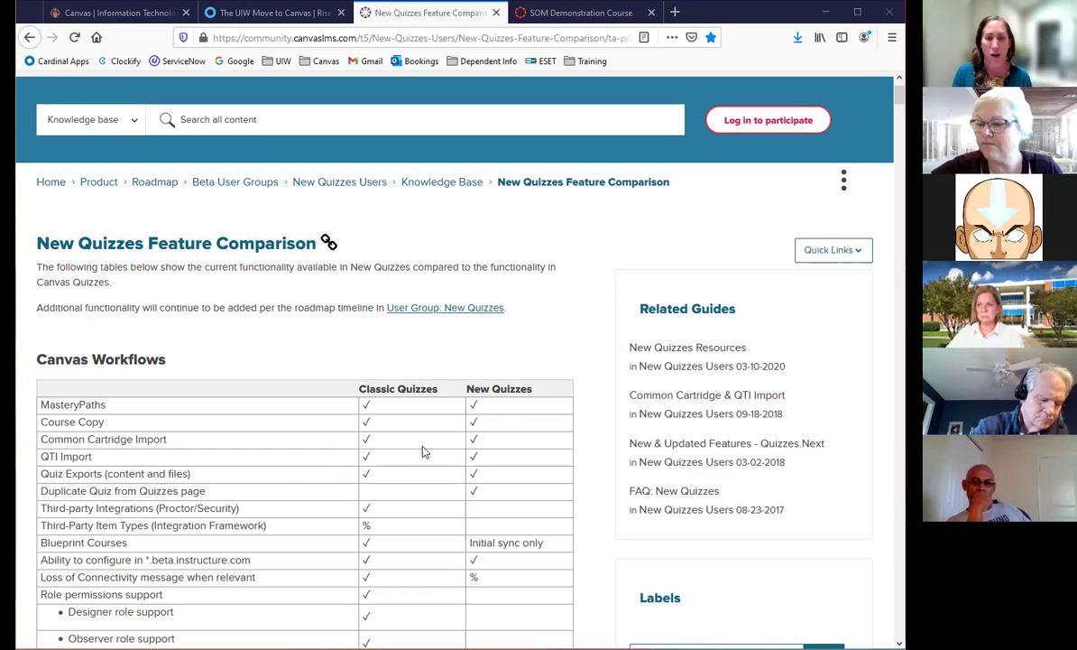
Switch to the SOM Demonstration Course, view its course stream, and return to the course home page.
left_click(587, 14)
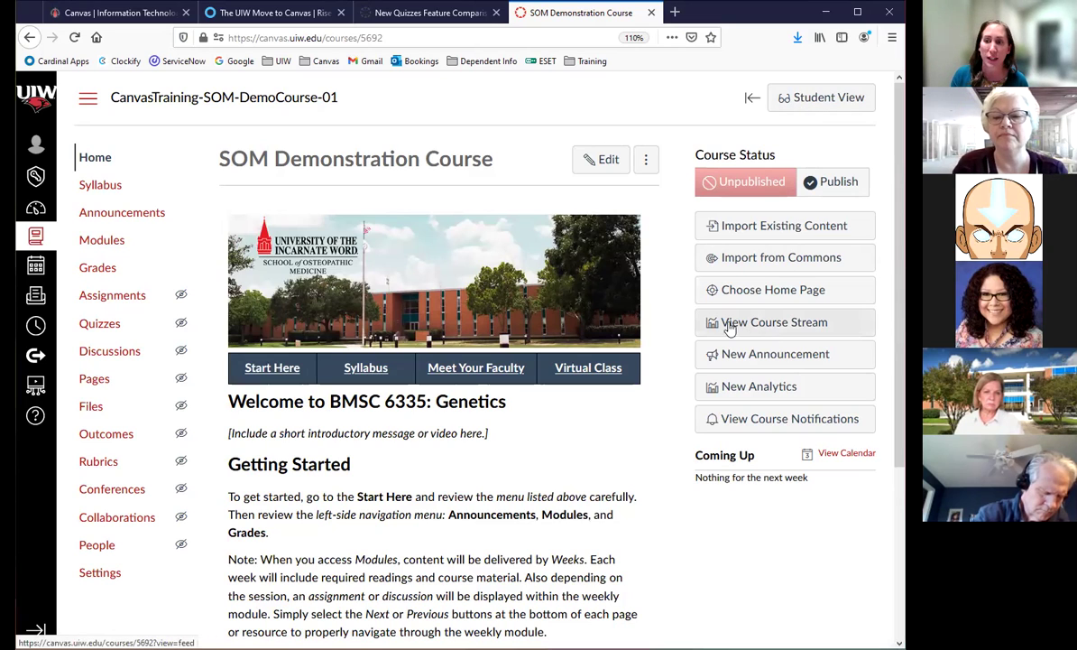
left_click(777, 327)
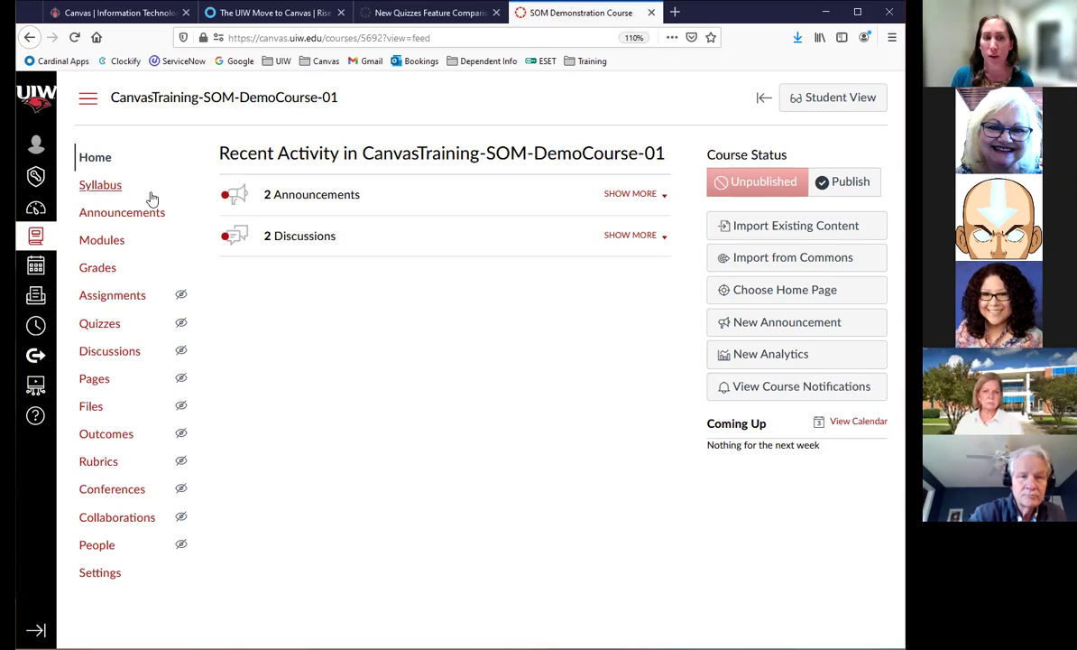
left_click(93, 161)
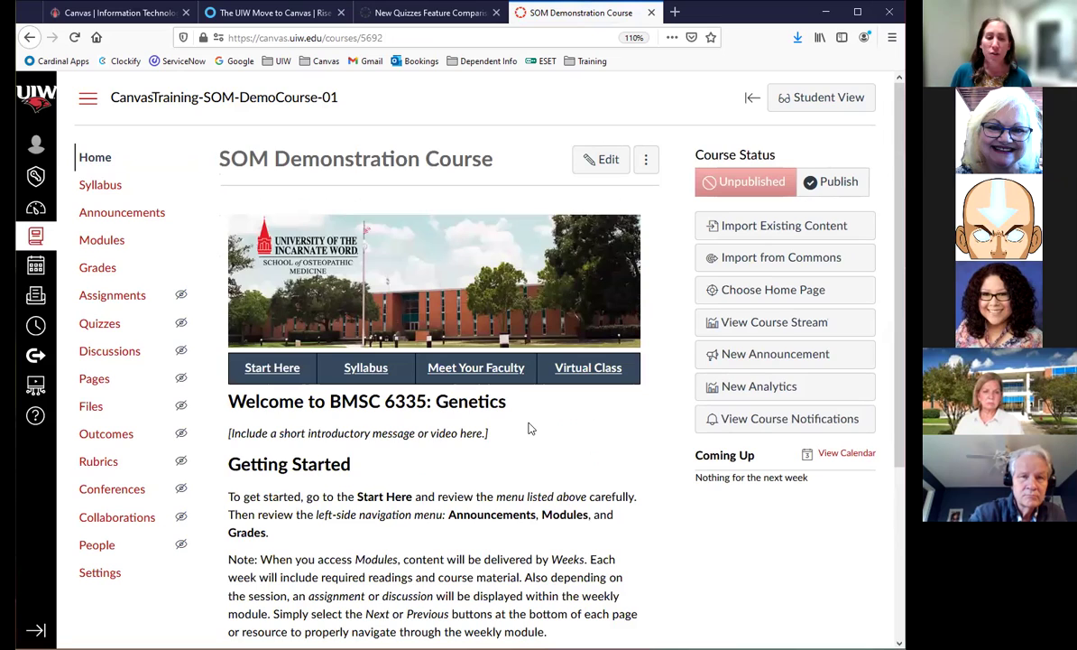
Open the course's Rubrics page and collapse the tutorial tray without ending the course set-up tutorial.
left_click(101, 466)
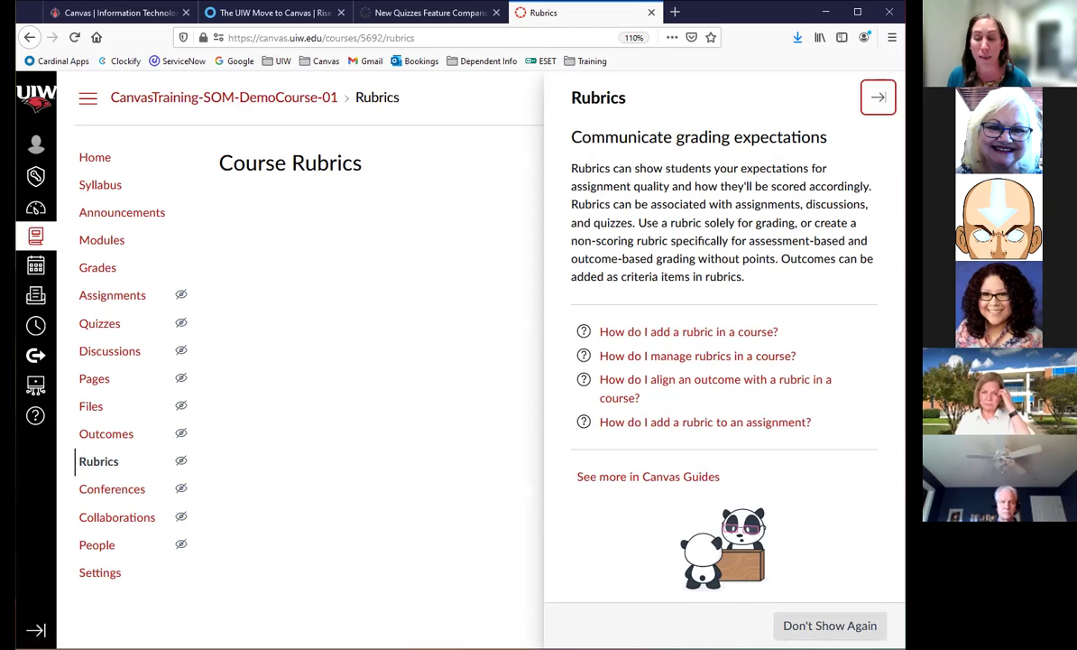
left_click(830, 625)
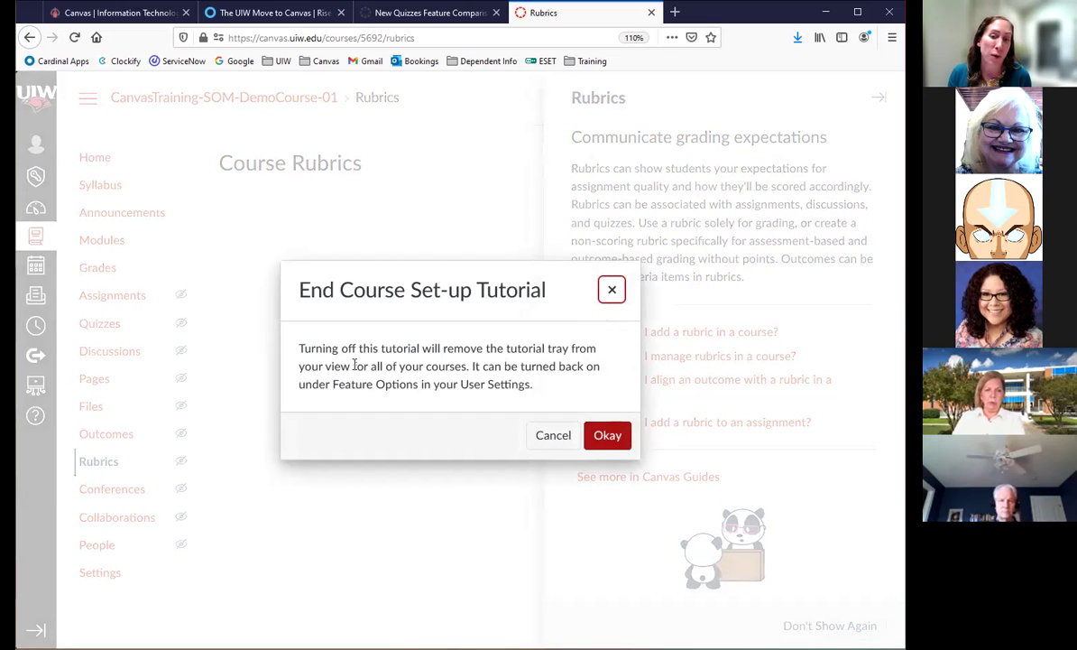
left_click(553, 437)
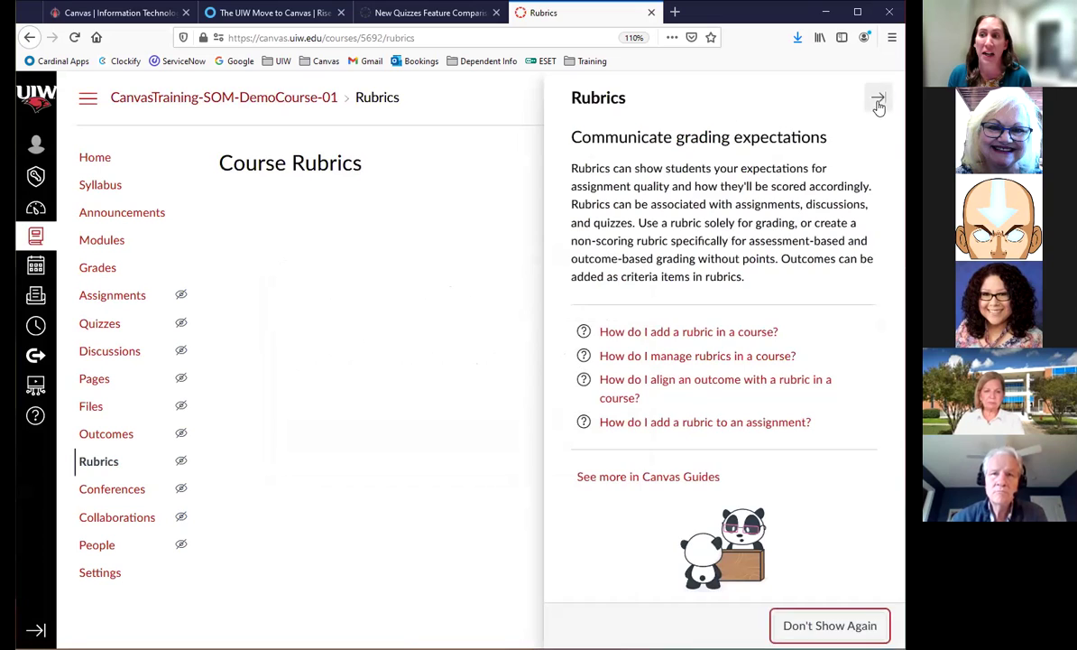
left_click(879, 101)
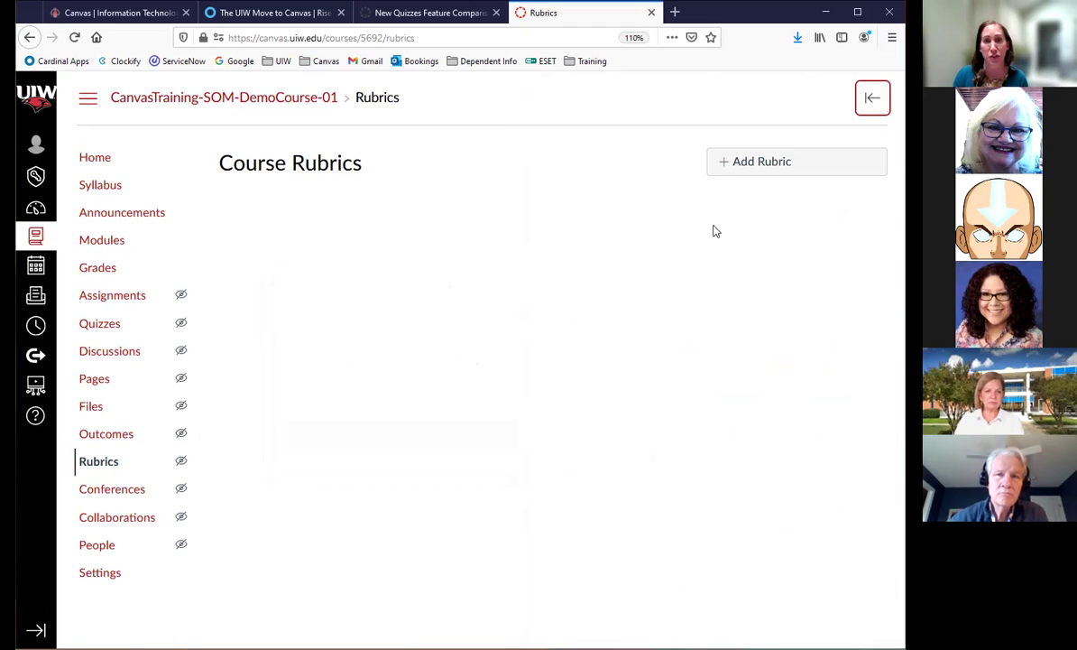
Start a new course rubric and view the form for adding a new criterion, leaving it without creating one.
left_click(762, 164)
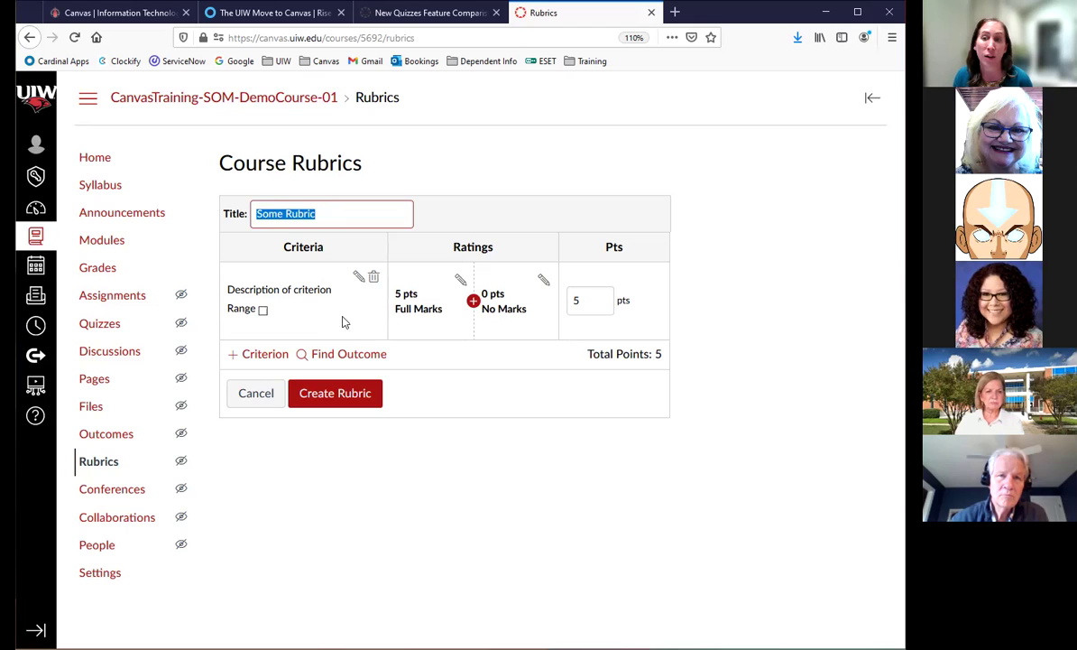
left_click(266, 356)
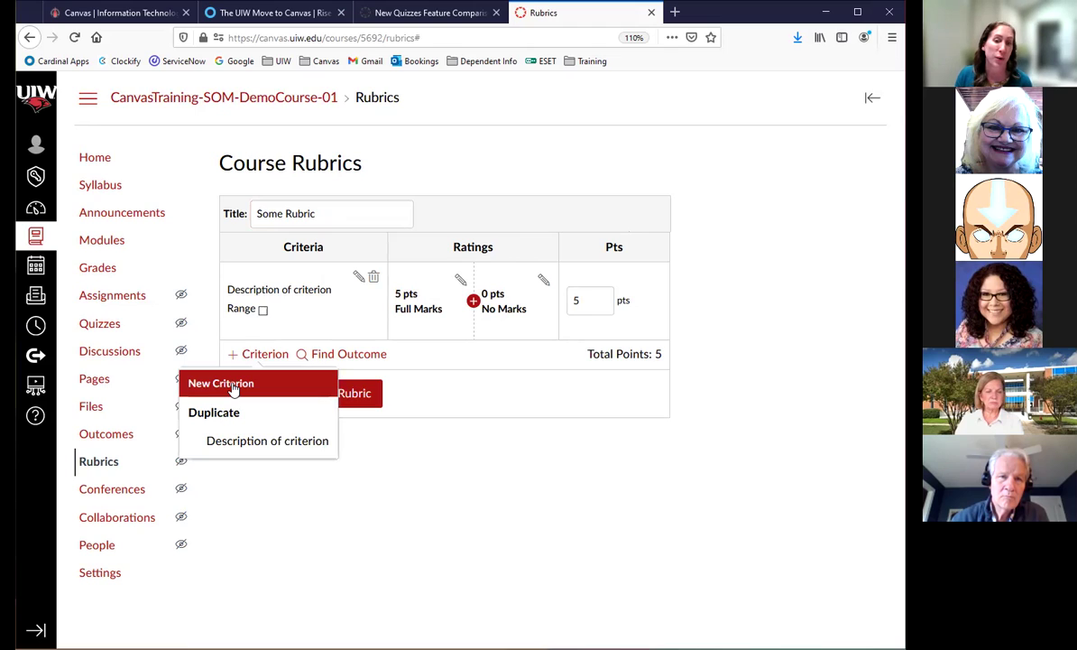
left_click(234, 386)
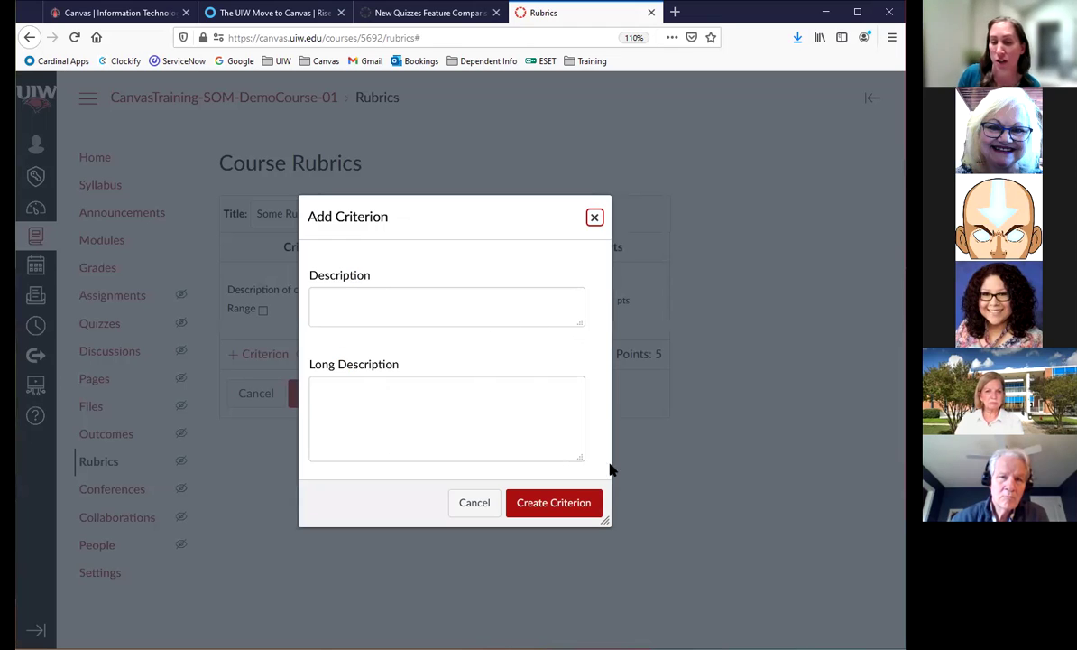
left_click(474, 503)
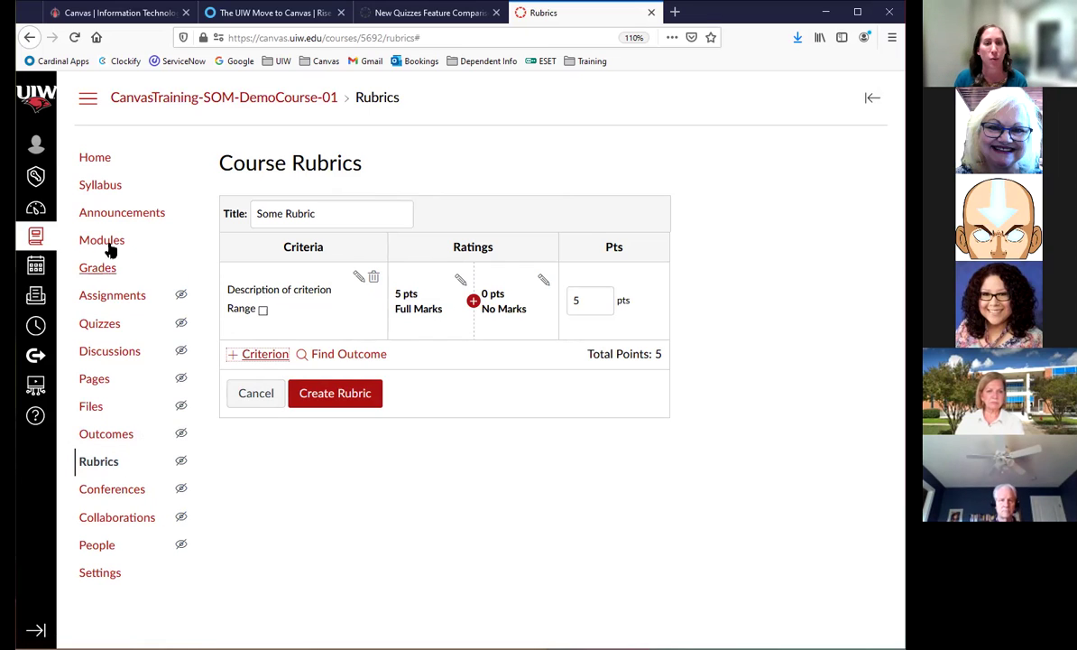
Start a new discussion topic from the course's Discussions page and place the cursor in its body.
left_click(95, 359)
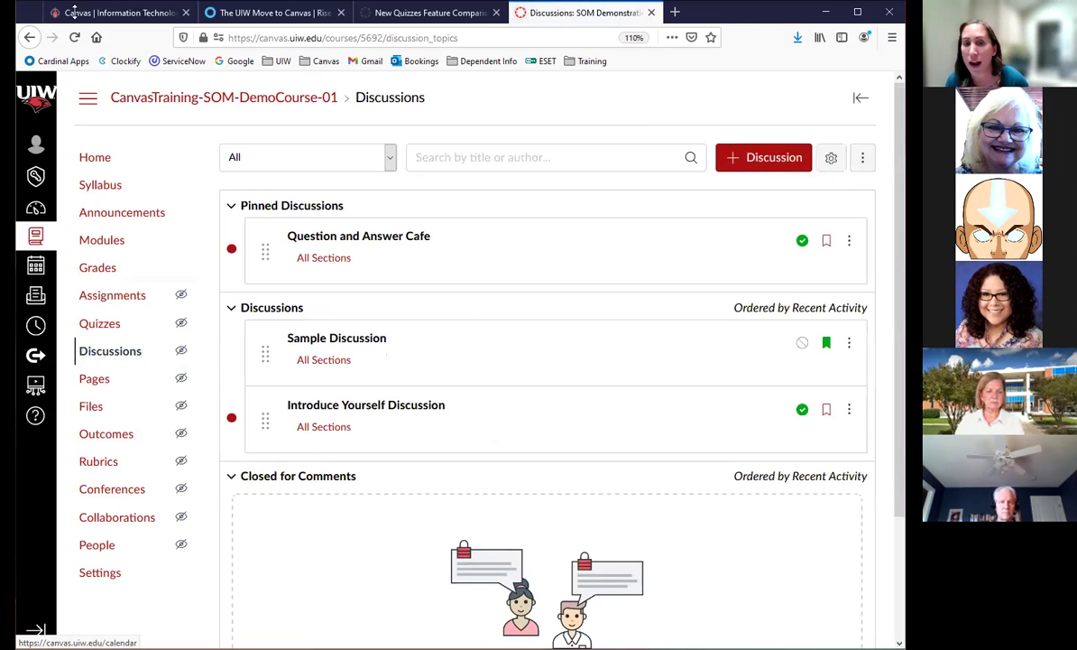
left_click(772, 159)
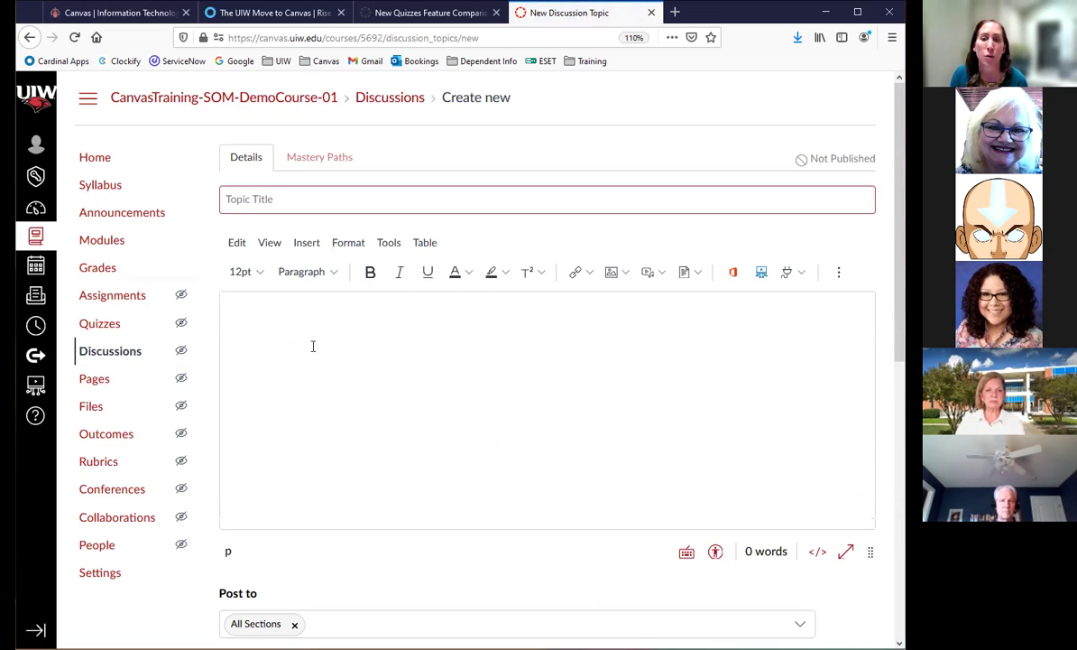
left_click(328, 388)
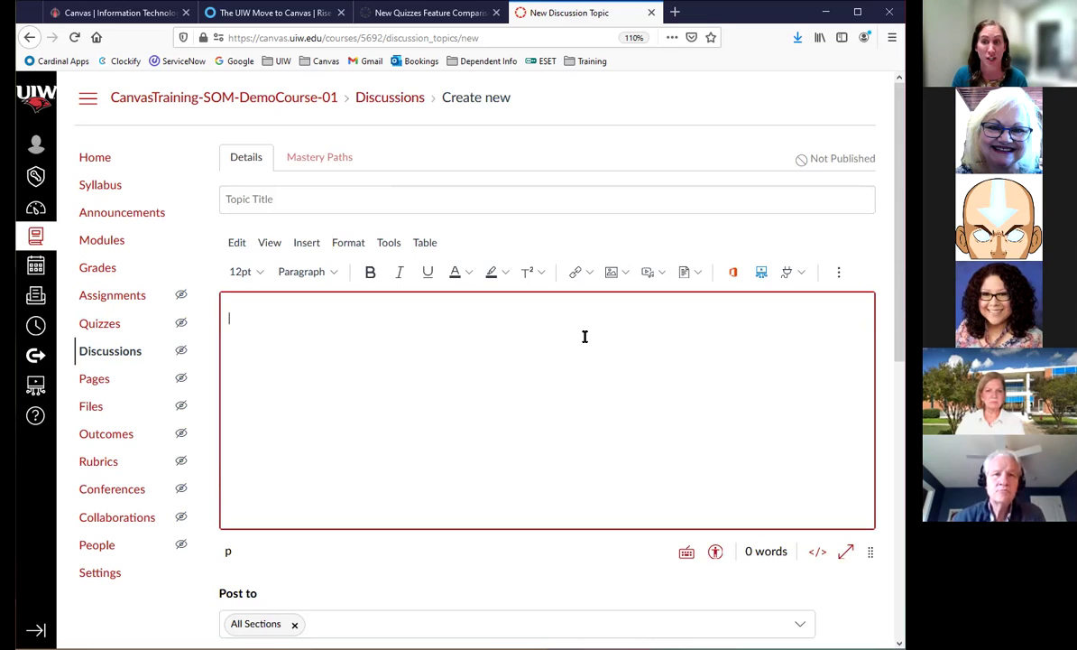
Make the discussion graded and mark it as a group discussion, without creating a group set.
scroll(591, 330, "down", 3)
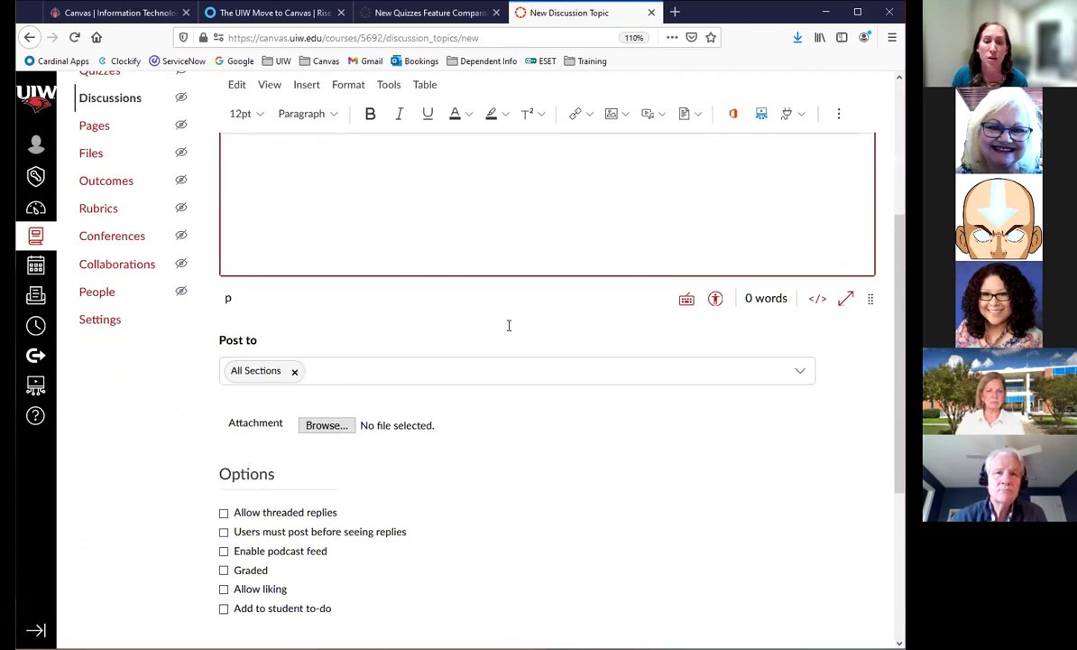
scroll(509, 324, "down", 1)
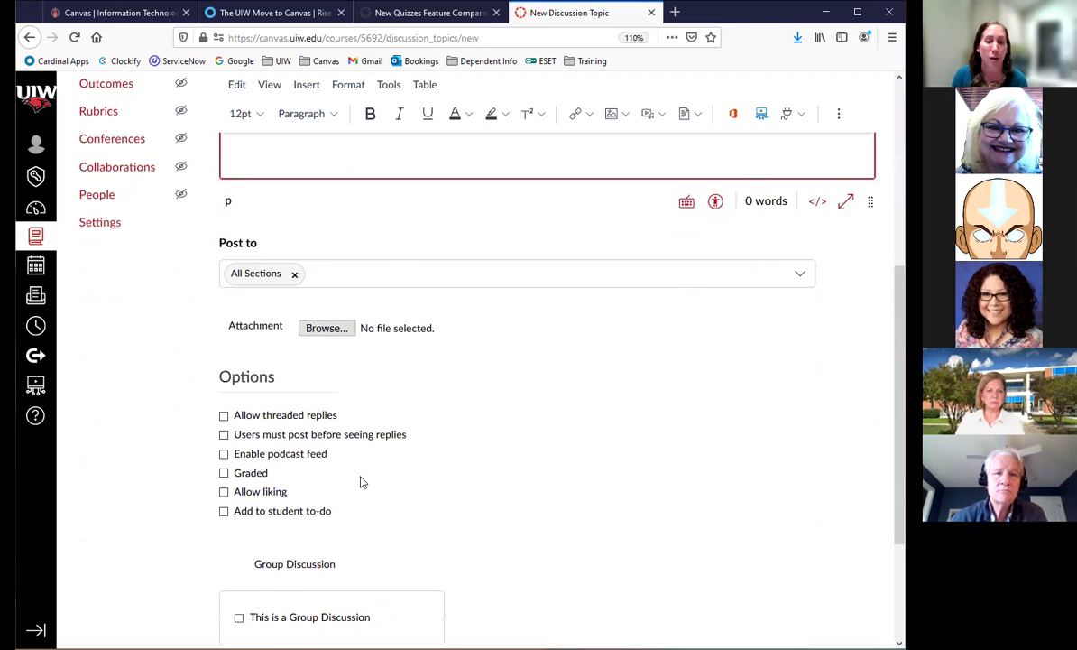
scroll(360, 482, "down", 2)
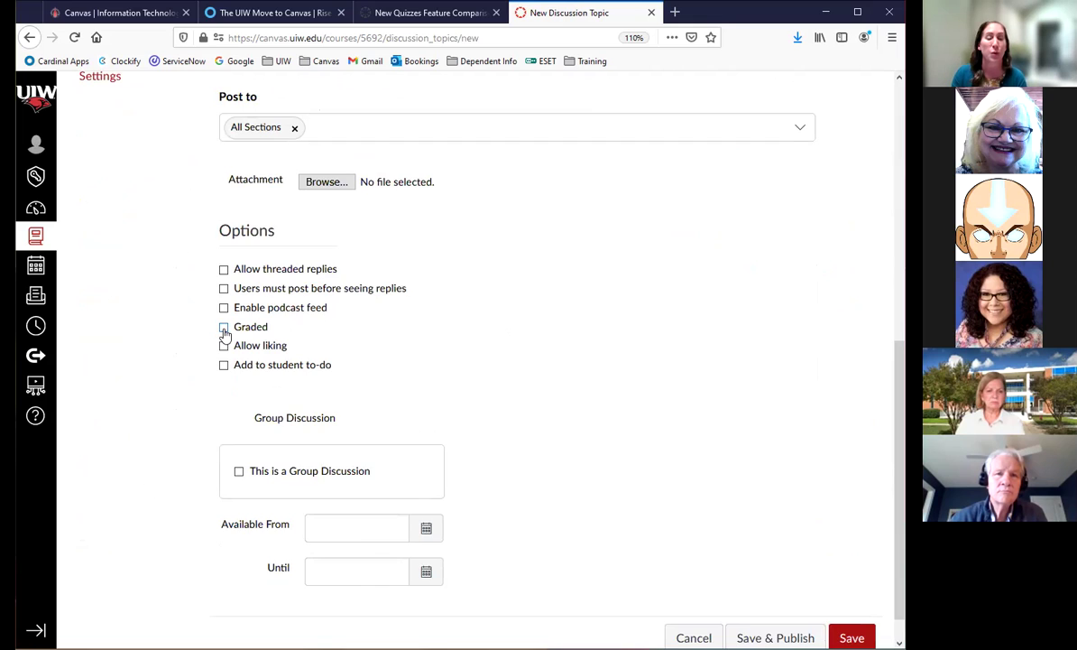
left_click(223, 327)
scroll(224, 332, "down", 1)
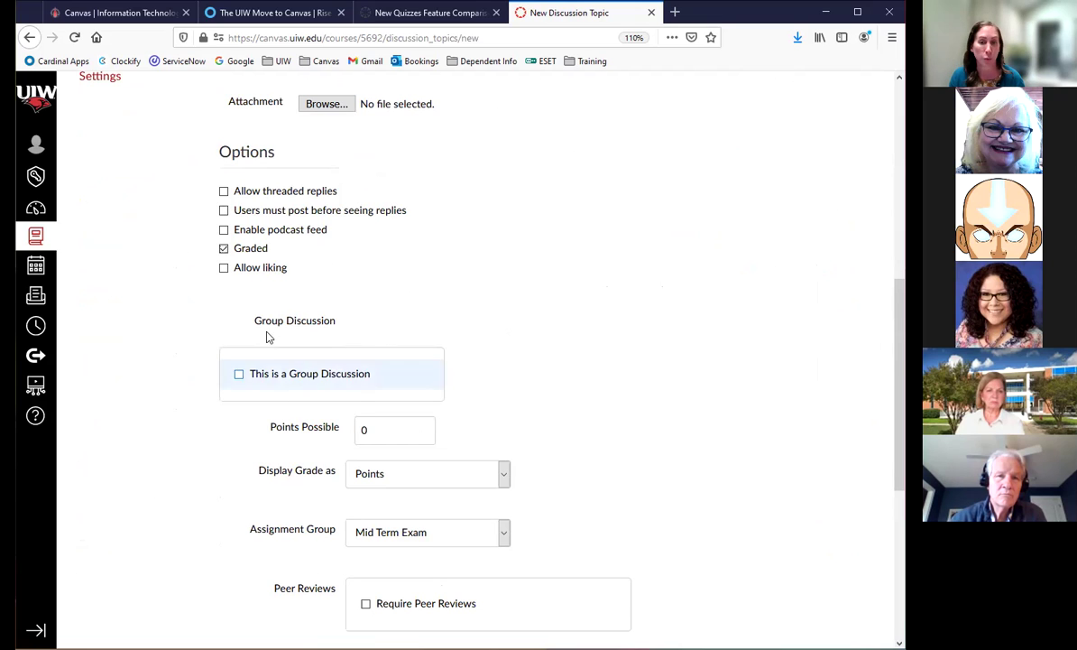
left_click(239, 375)
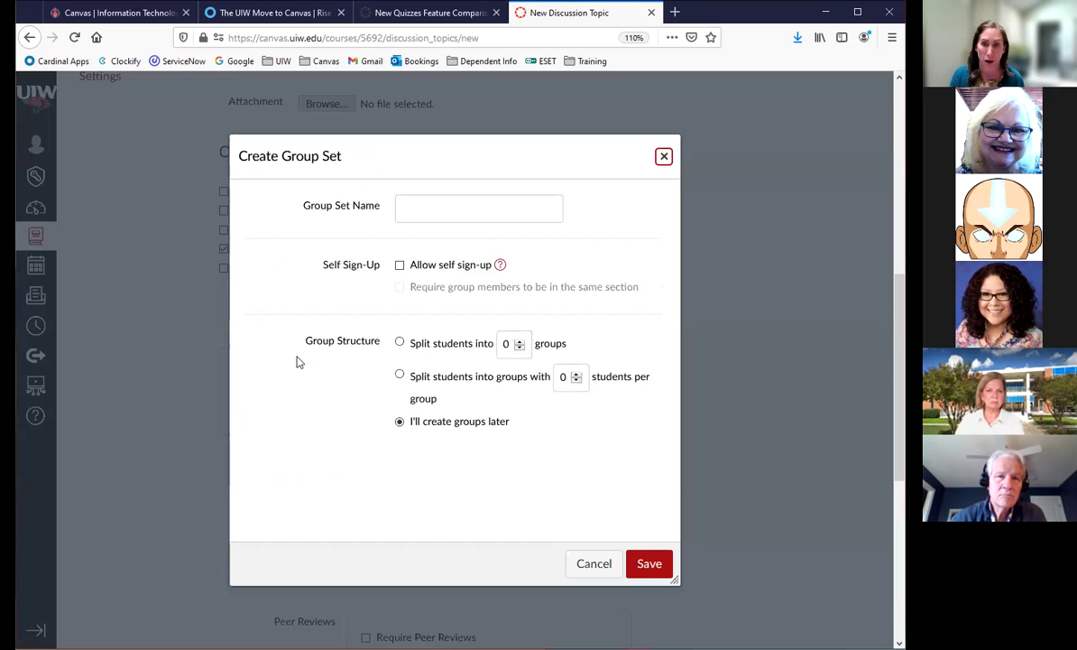
left_click(664, 159)
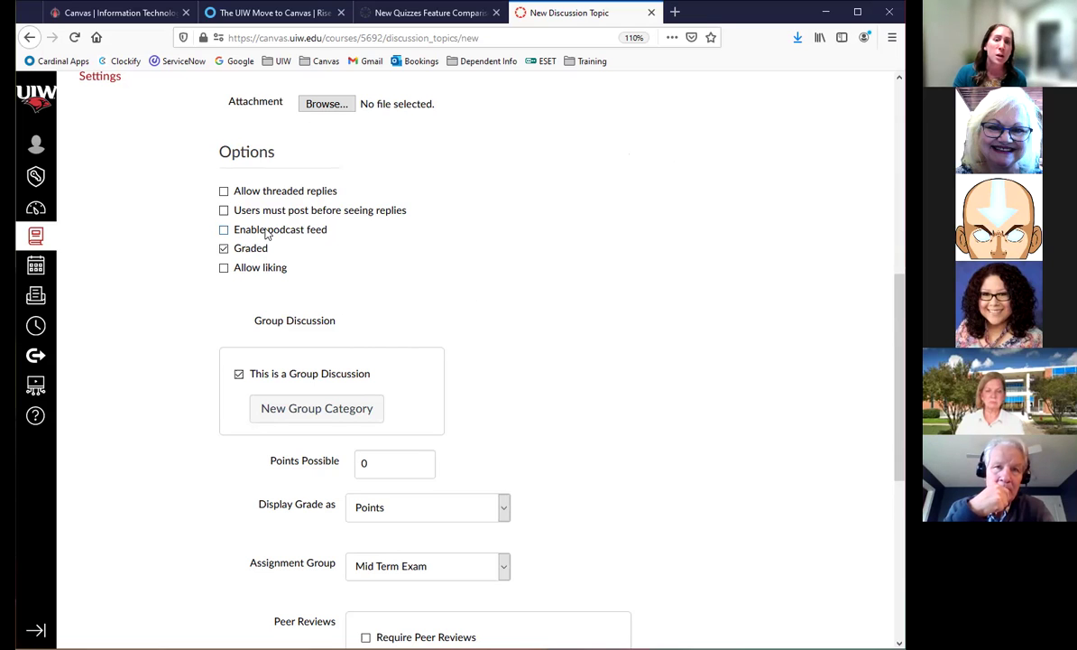
Set the discussion's points possible to 10 and review the grade display and assignment group choices without changing them.
scroll(386, 339, "down", 2)
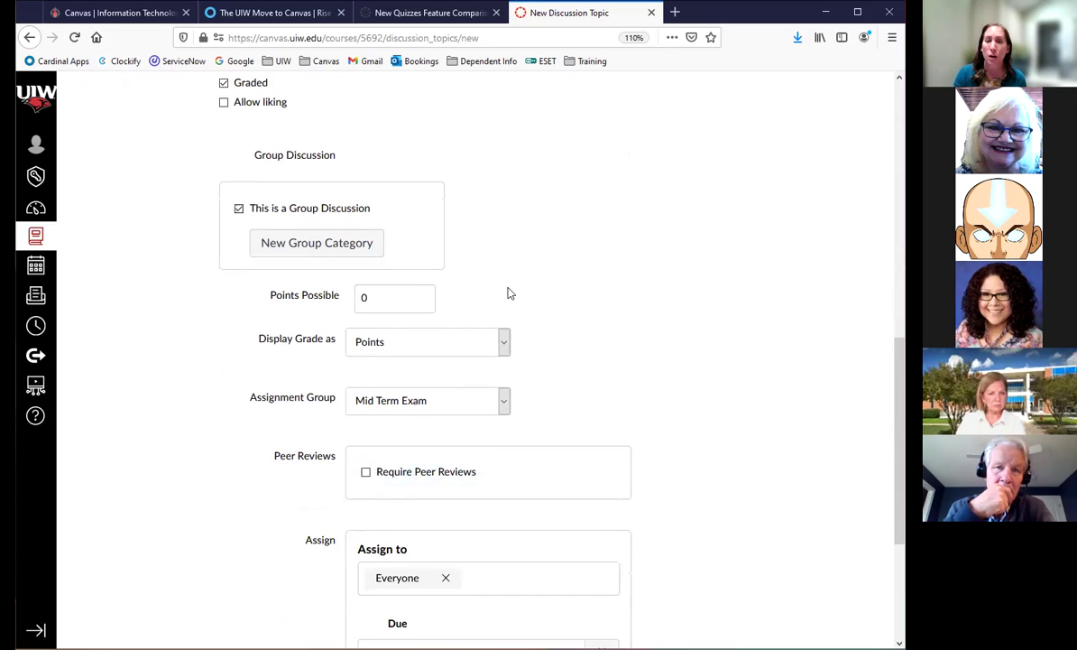
left_click(378, 297)
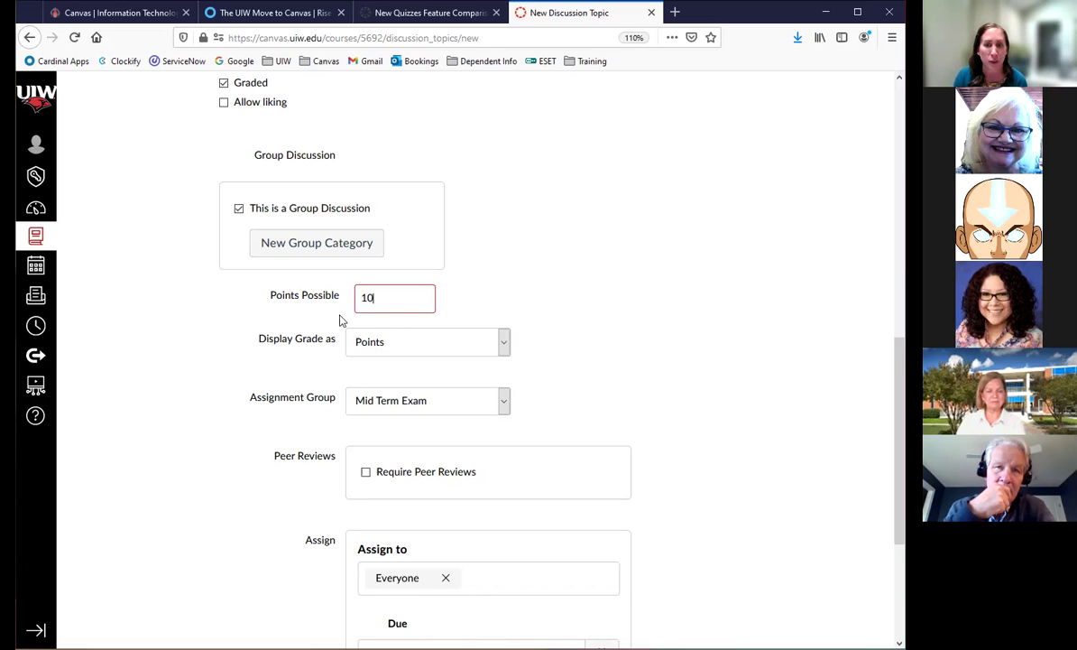
left_click(503, 346)
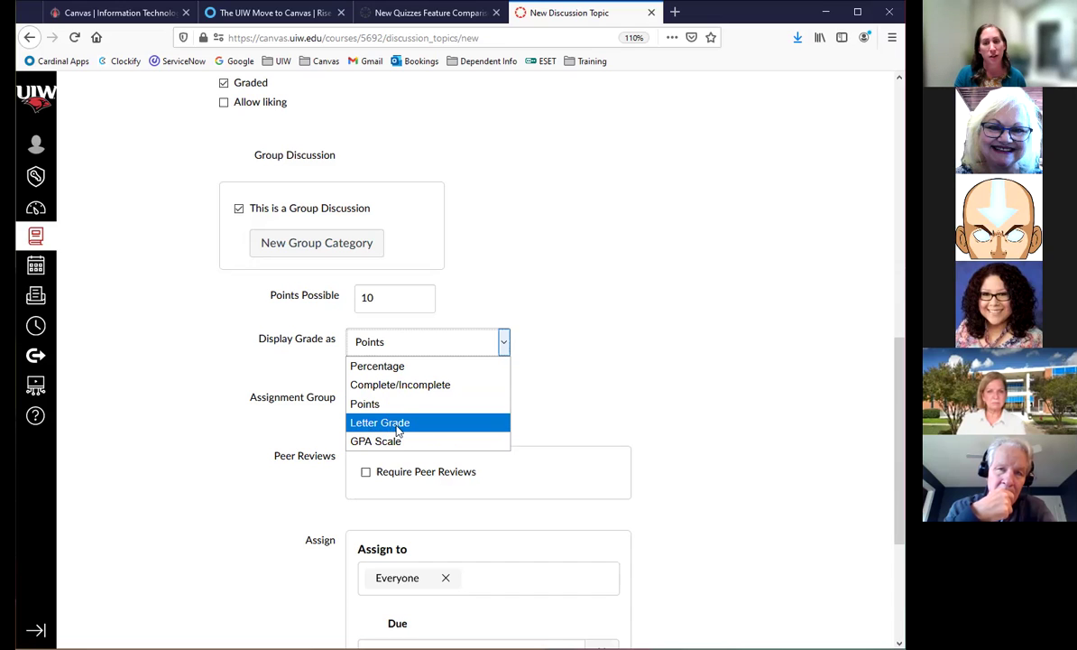
left_click(550, 397)
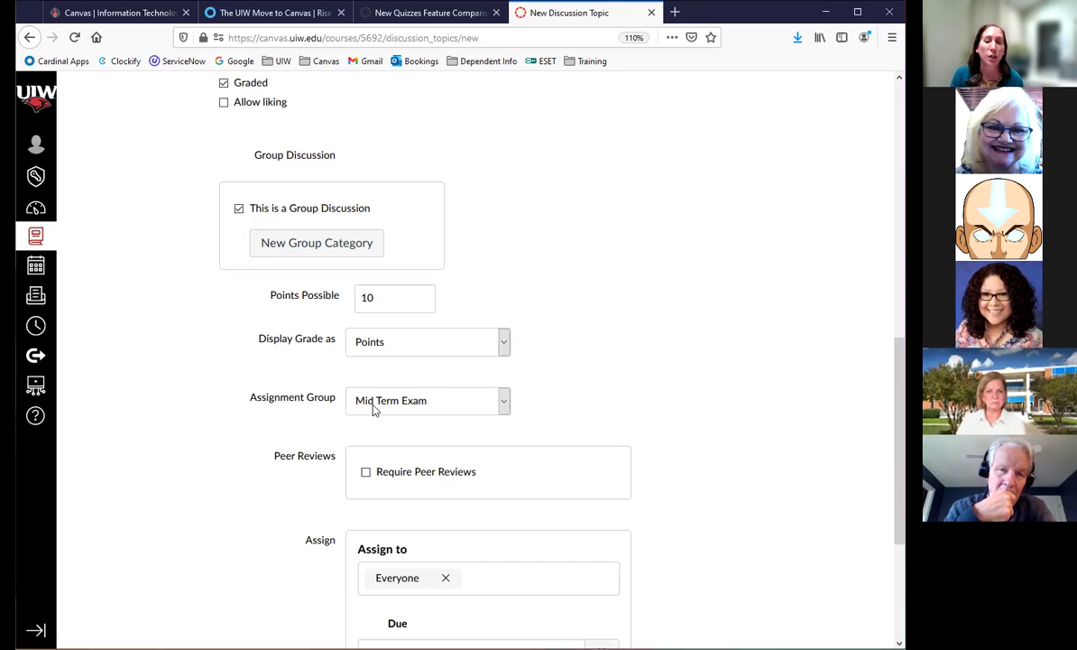
left_click(505, 403)
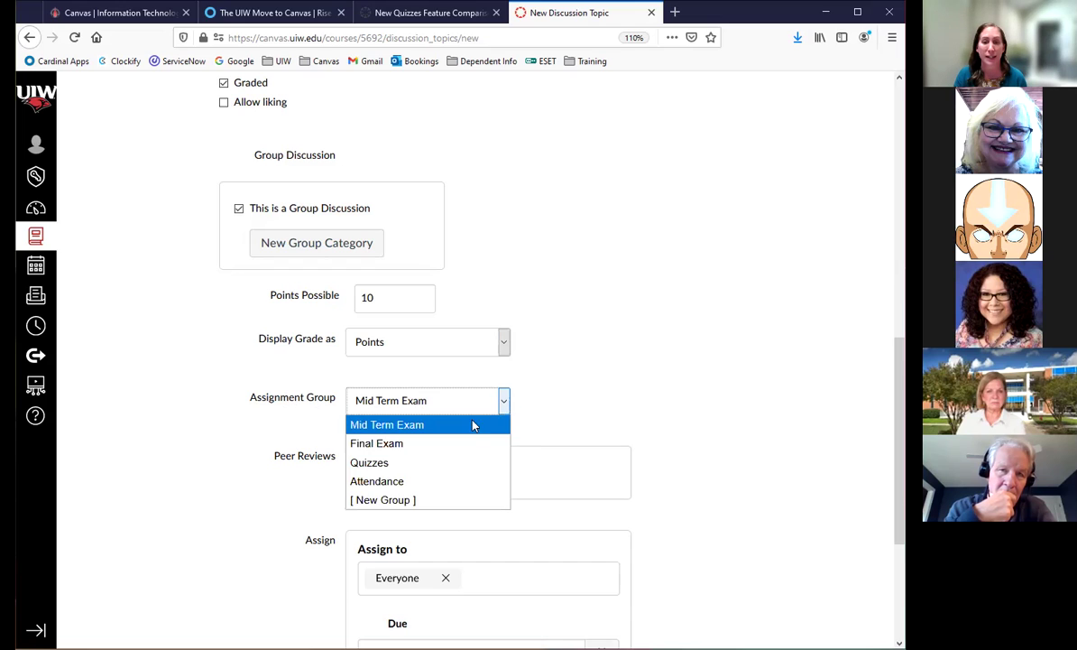
left_click(590, 358)
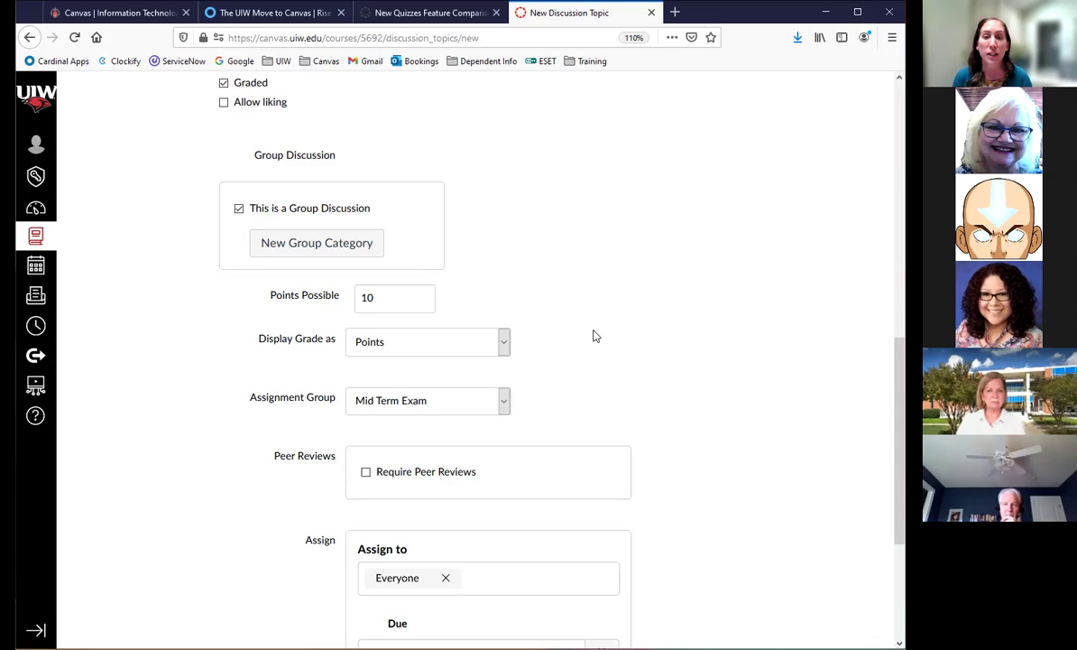
Review the graded group discussion's settings and try to save it without publishing.
scroll(593, 337, "up", 6)
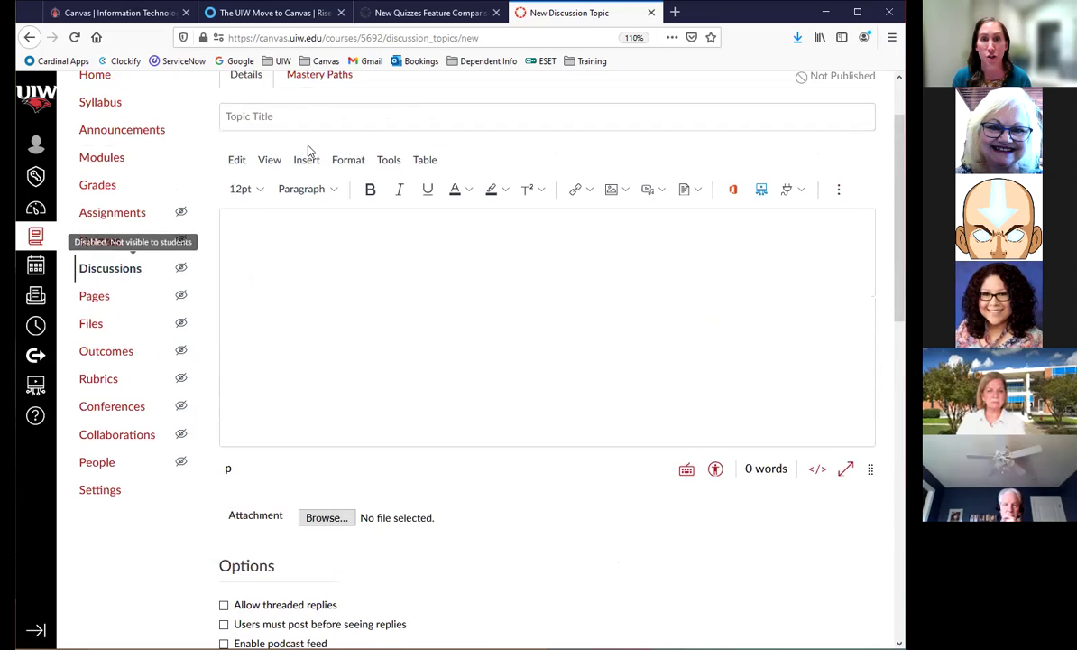
scroll(254, 451, "down", 3)
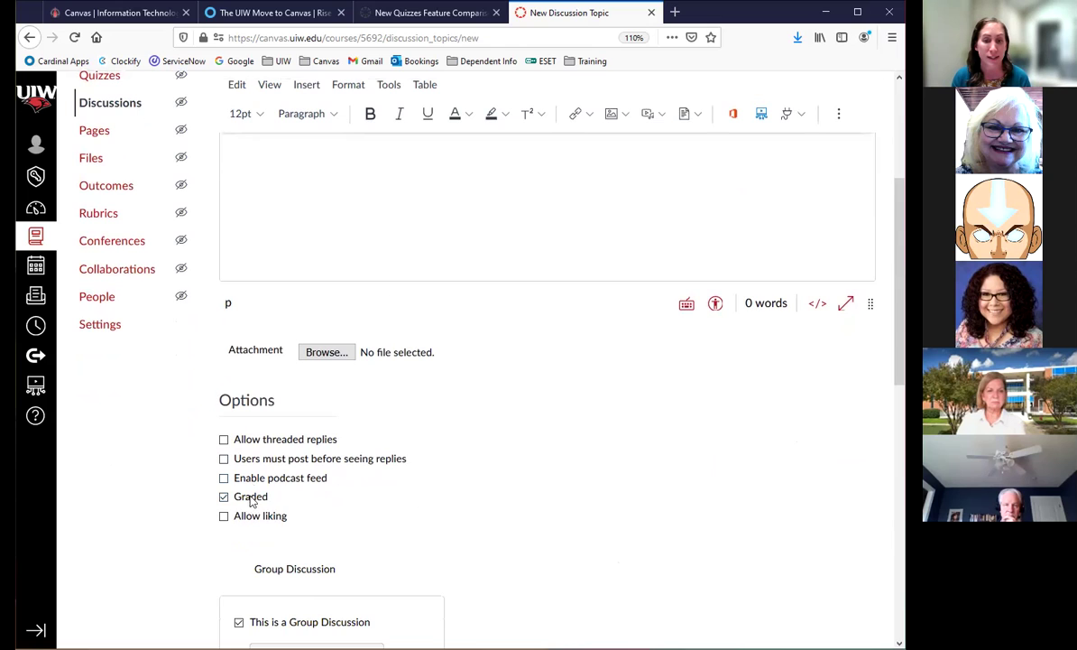
scroll(394, 507, "down", 7)
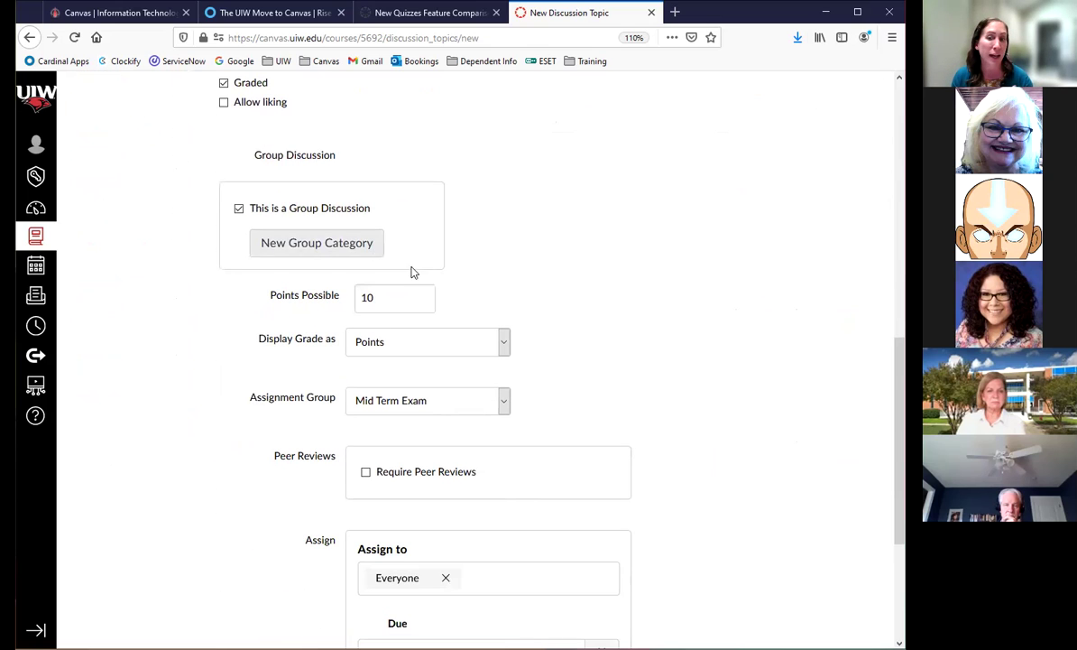
scroll(632, 505, "down", 4)
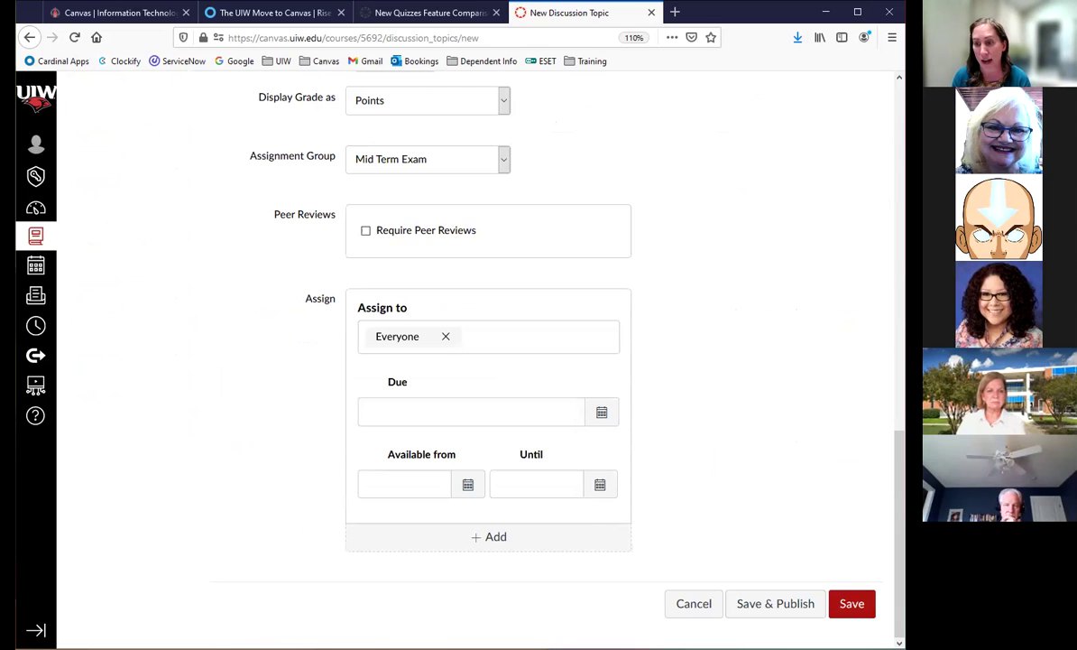
left_click(852, 605)
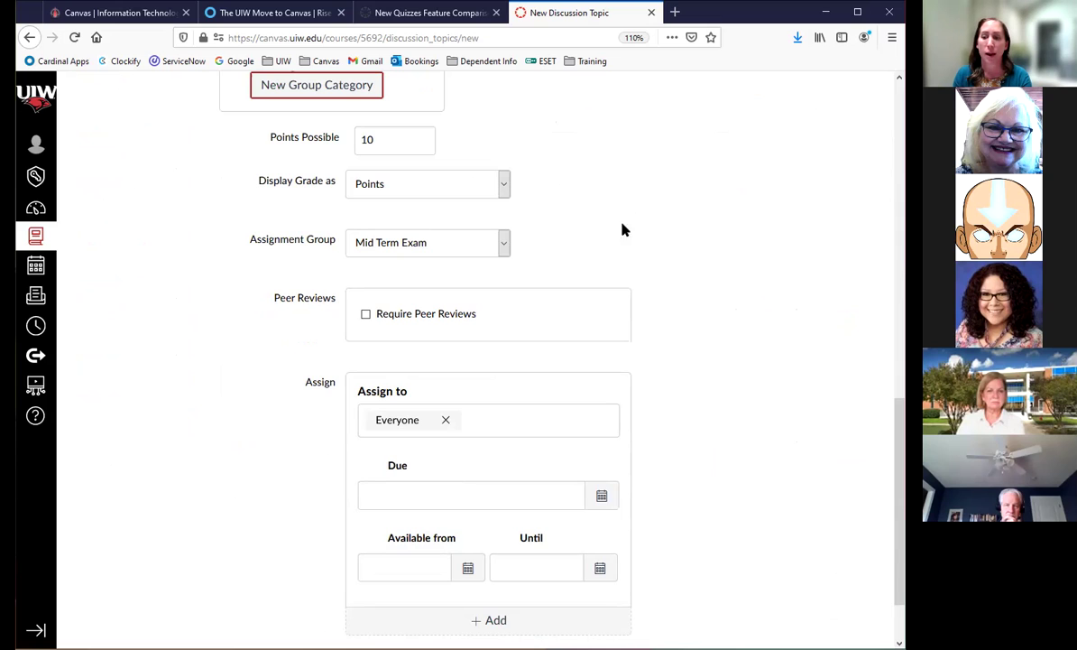
scroll(745, 356, "down", 2)
scroll(853, 615, "up", 2)
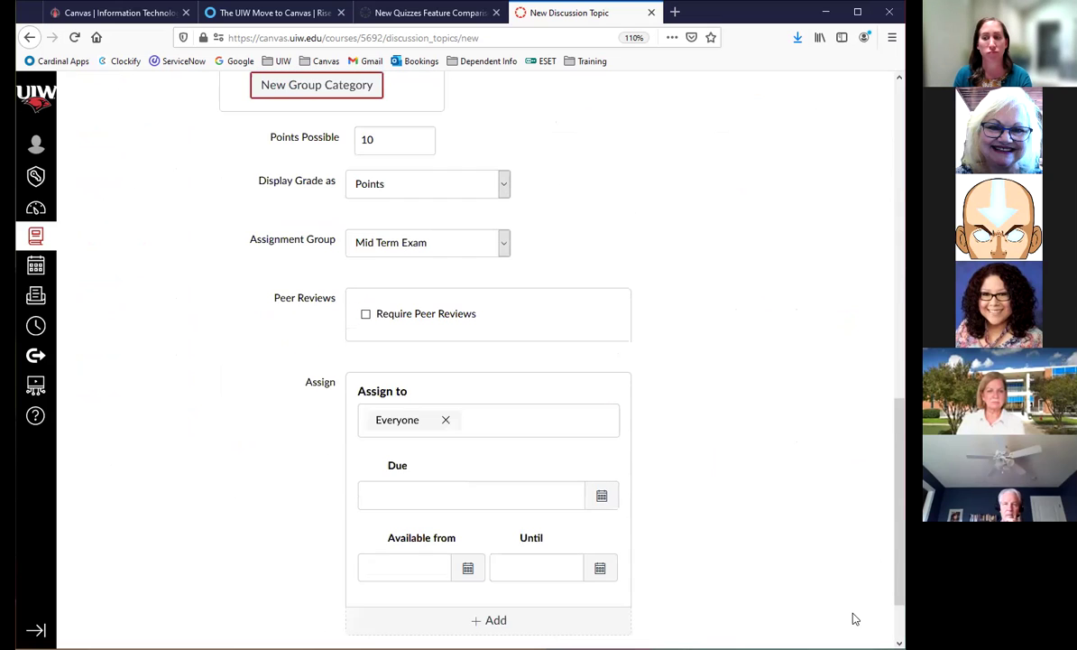
Turn off the group discussion option and save the graded discussion without publishing it.
scroll(785, 464, "up", 3)
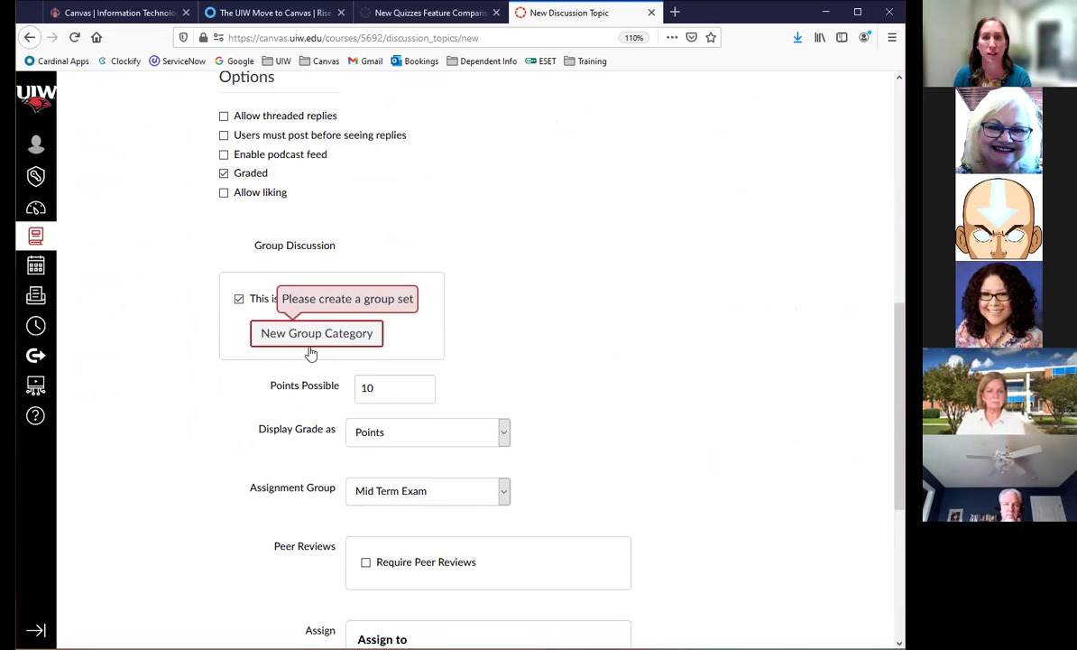
left_click(238, 298)
scroll(745, 519, "down", 3)
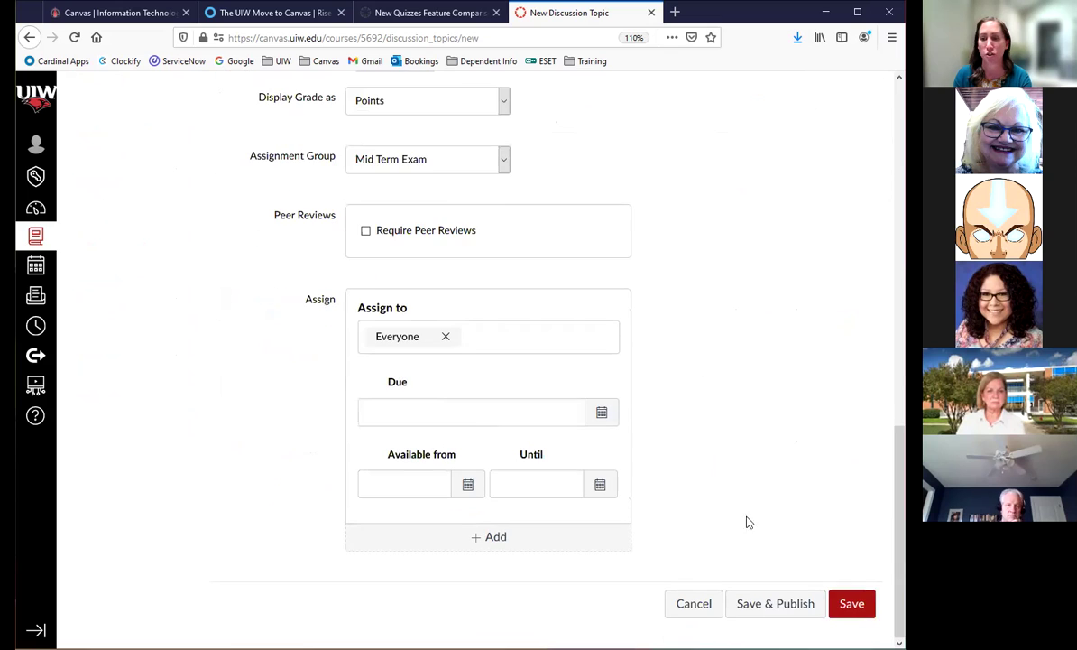
left_click(848, 606)
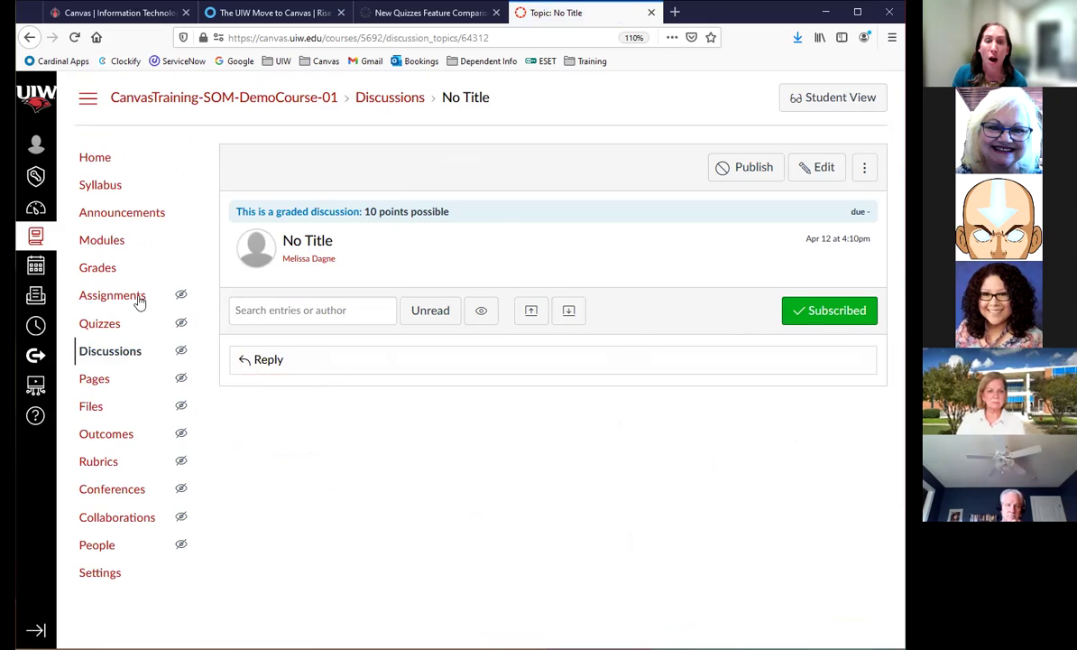
Look over the course's Assignments page to find the saved graded discussion and the assignment groups.
left_click(105, 302)
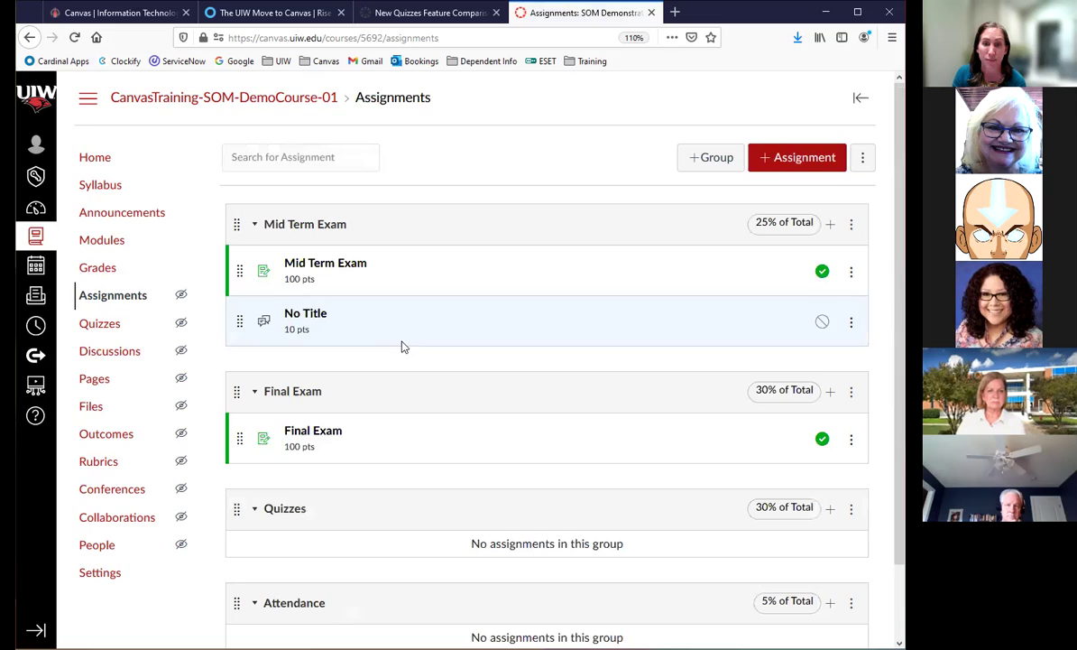
scroll(401, 347, "down", 2)
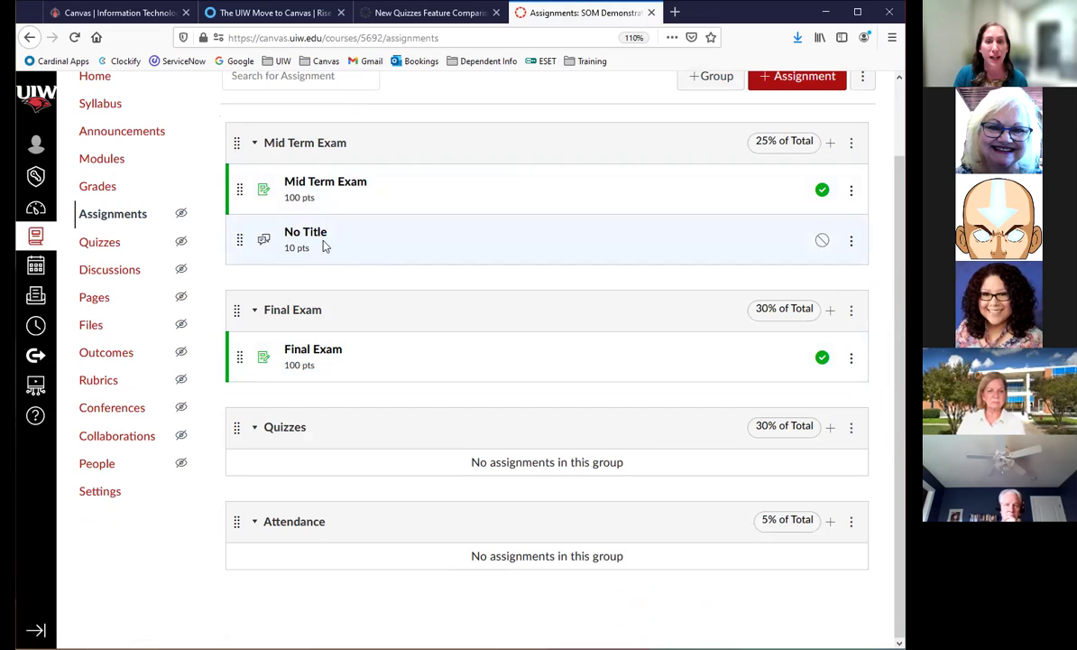
Start a new quiz from the course's Quizzes page using the New Quizzes engine, without remembering the choice.
left_click(100, 244)
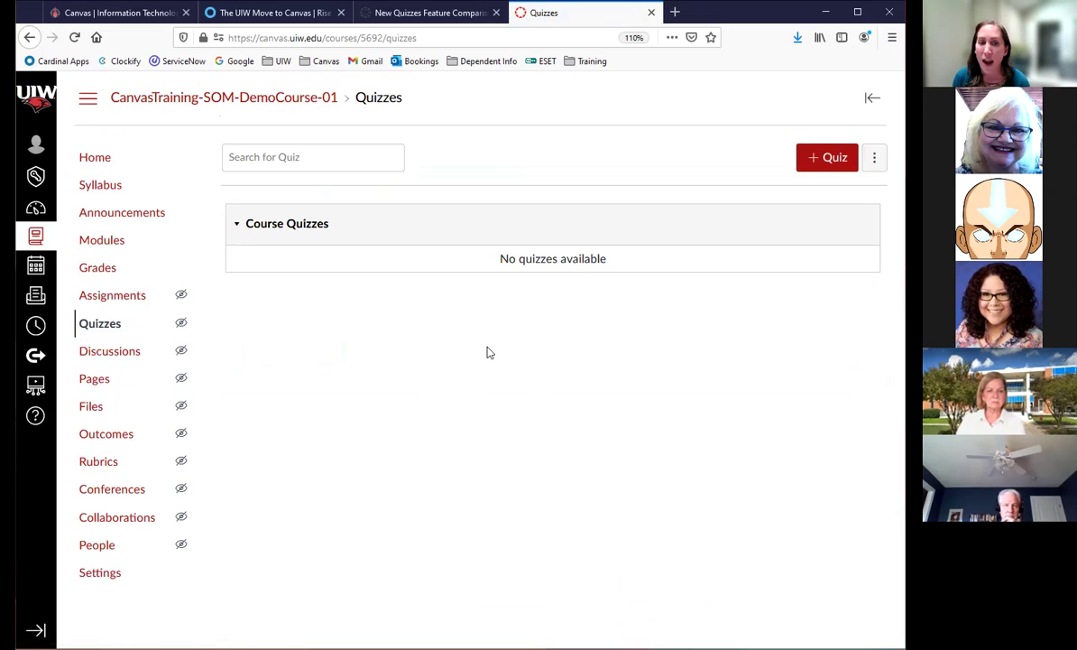
left_click(828, 158)
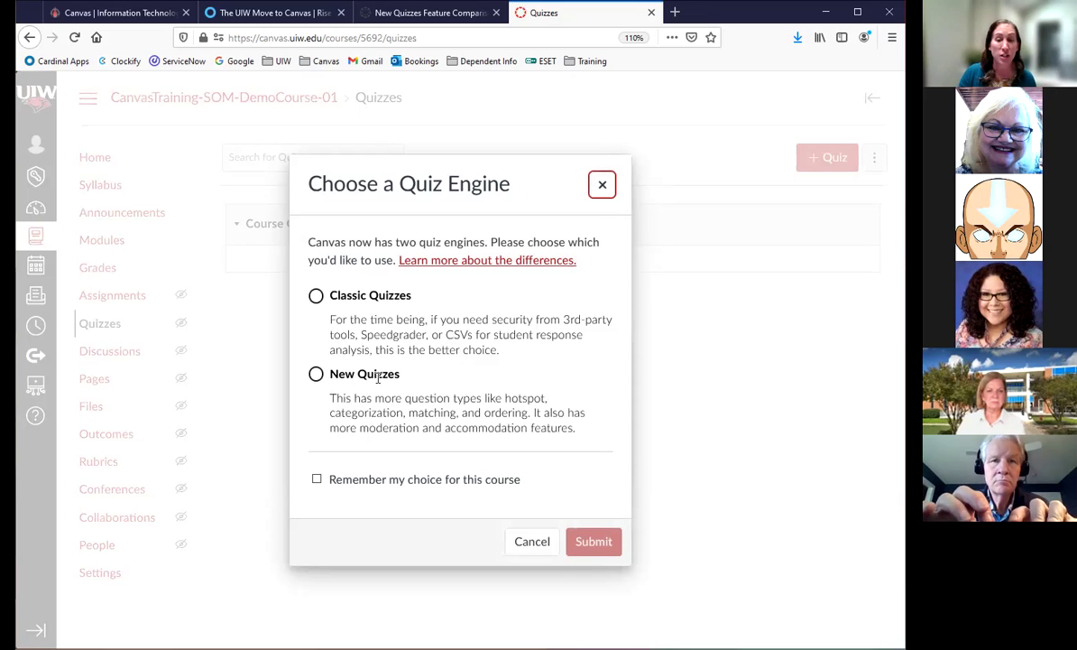
left_click(313, 376)
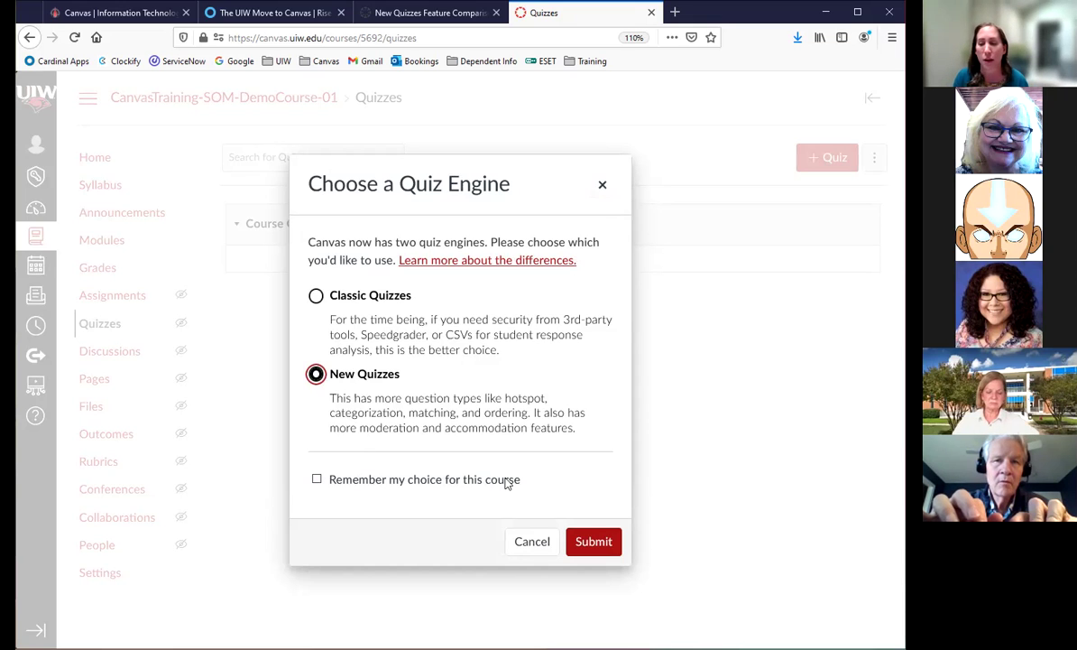
left_click(595, 542)
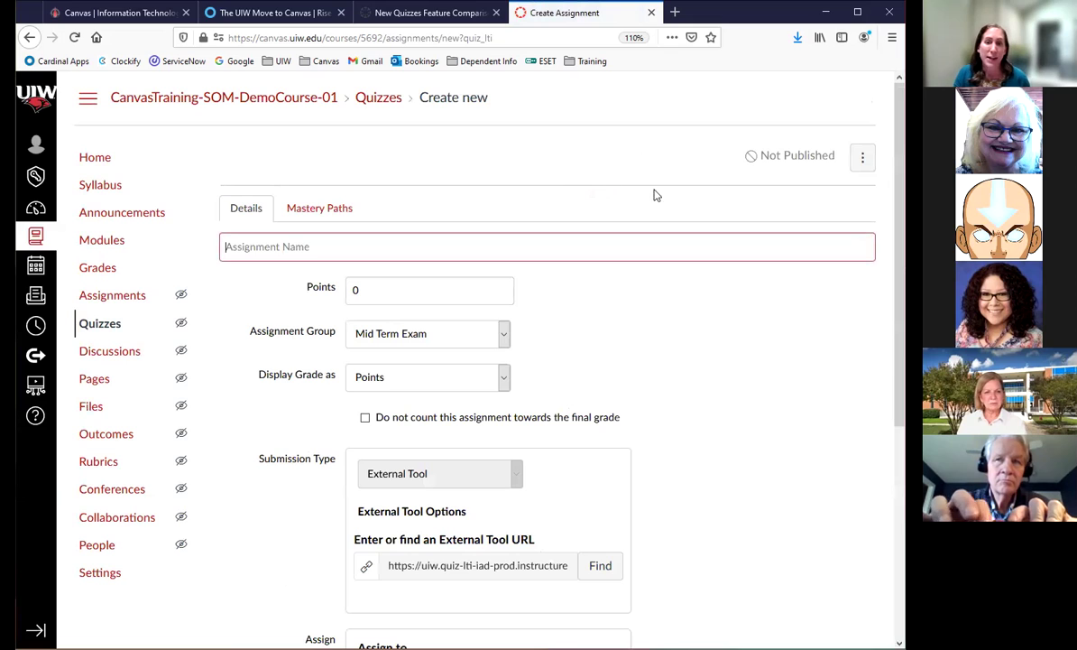
Name the quiz "New Quiz" and set its points to 100.
left_click(312, 244)
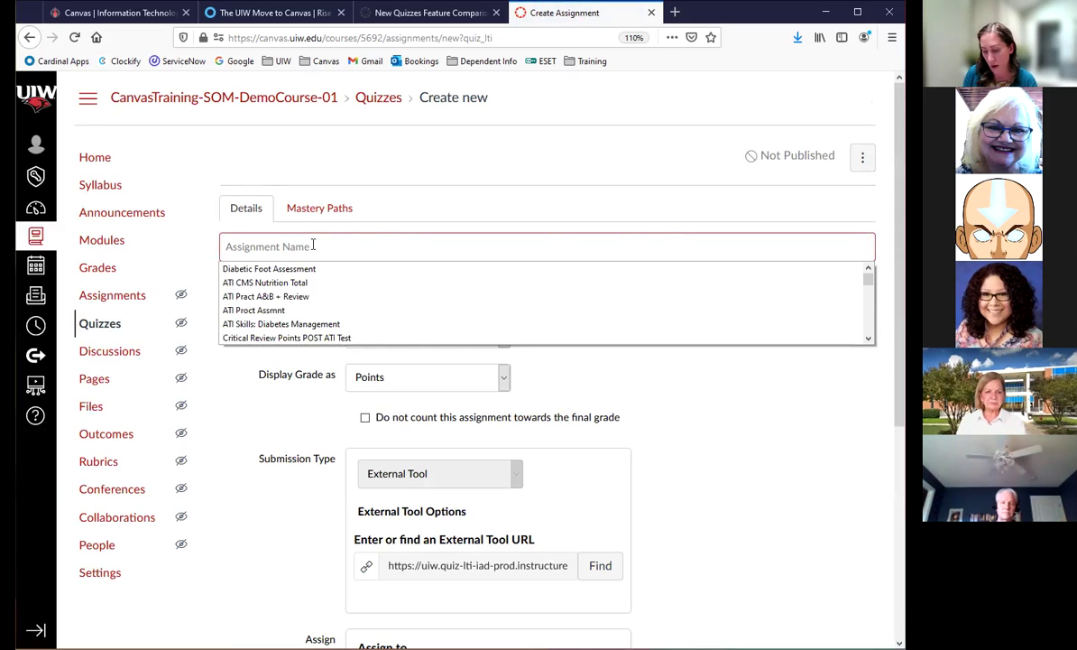
type("New Quiz")
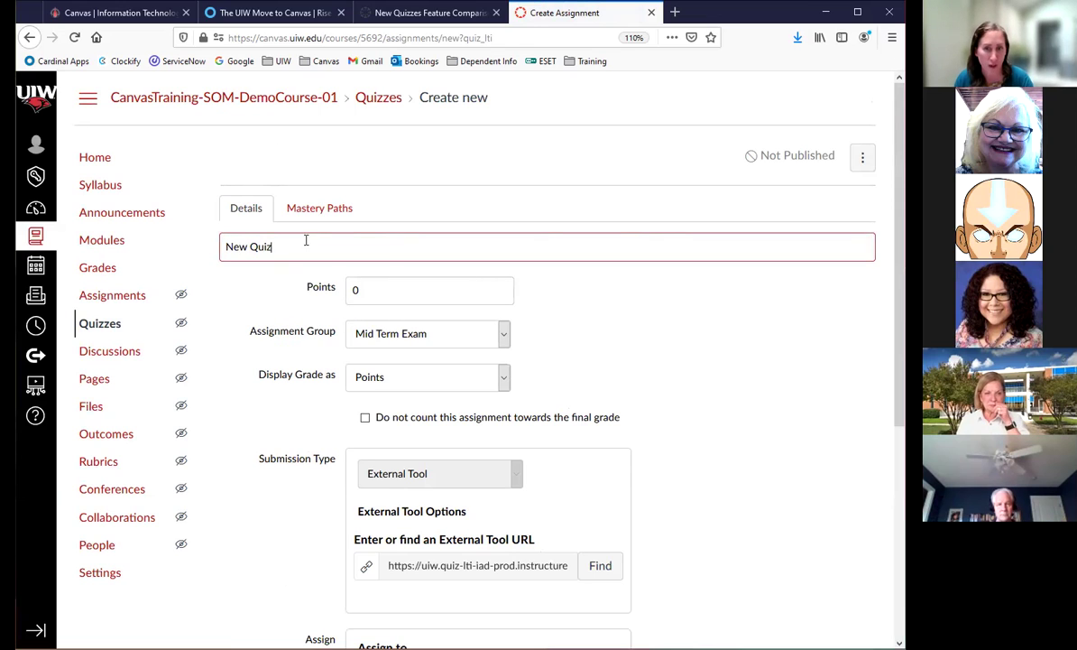
key("Tab")
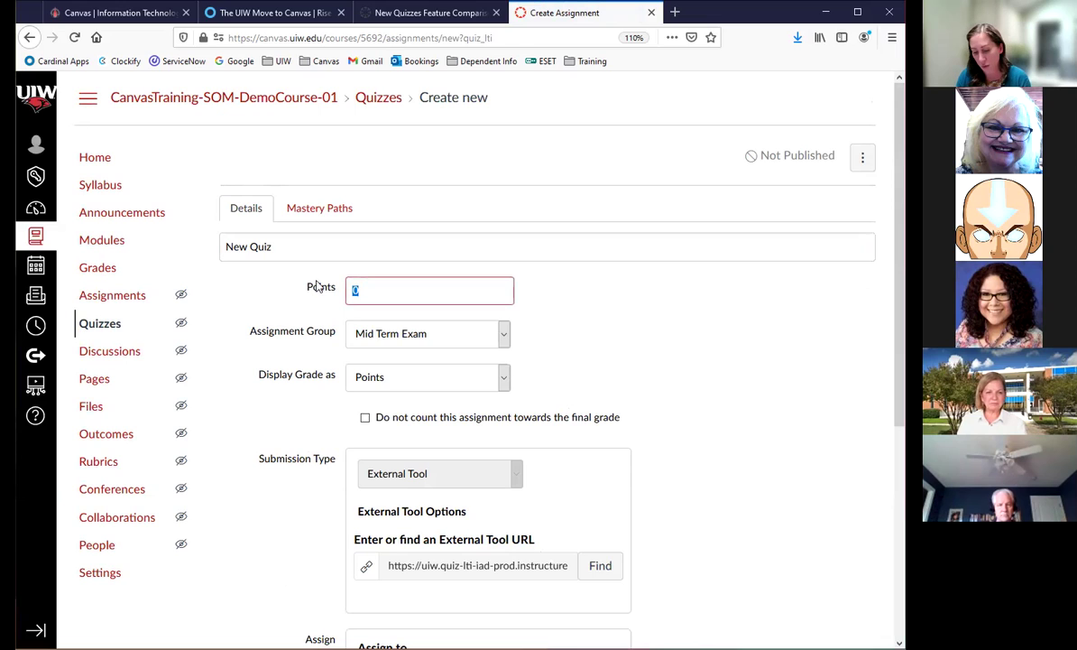
type("100")
left_click(559, 328)
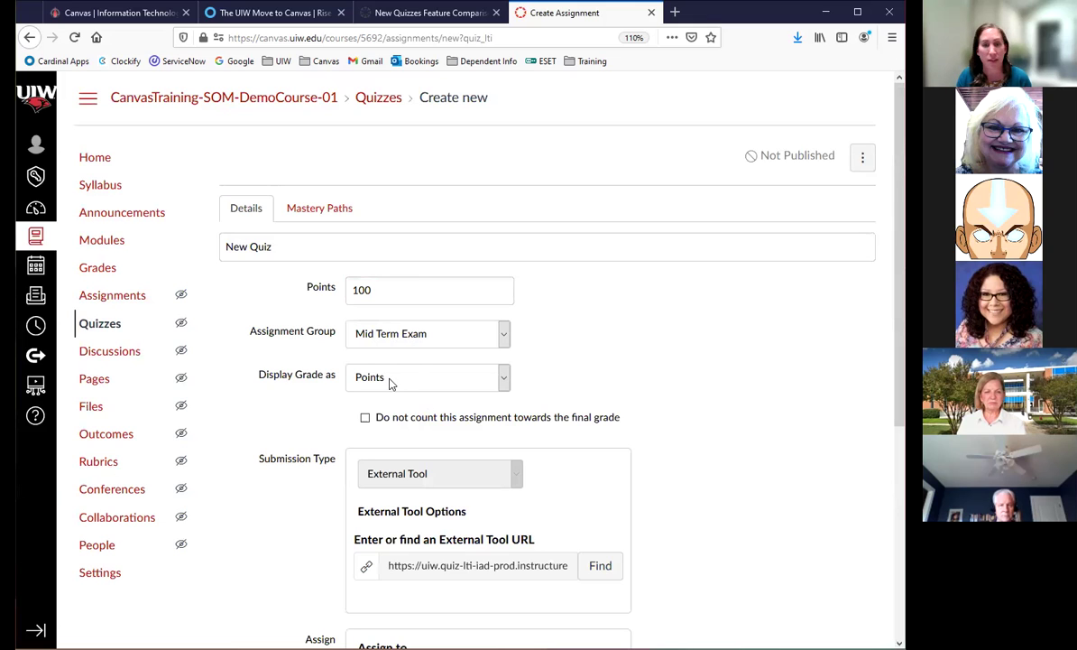
Review the submission type and assignment dates, and save the quiz without publishing it.
scroll(640, 377, "down", 3)
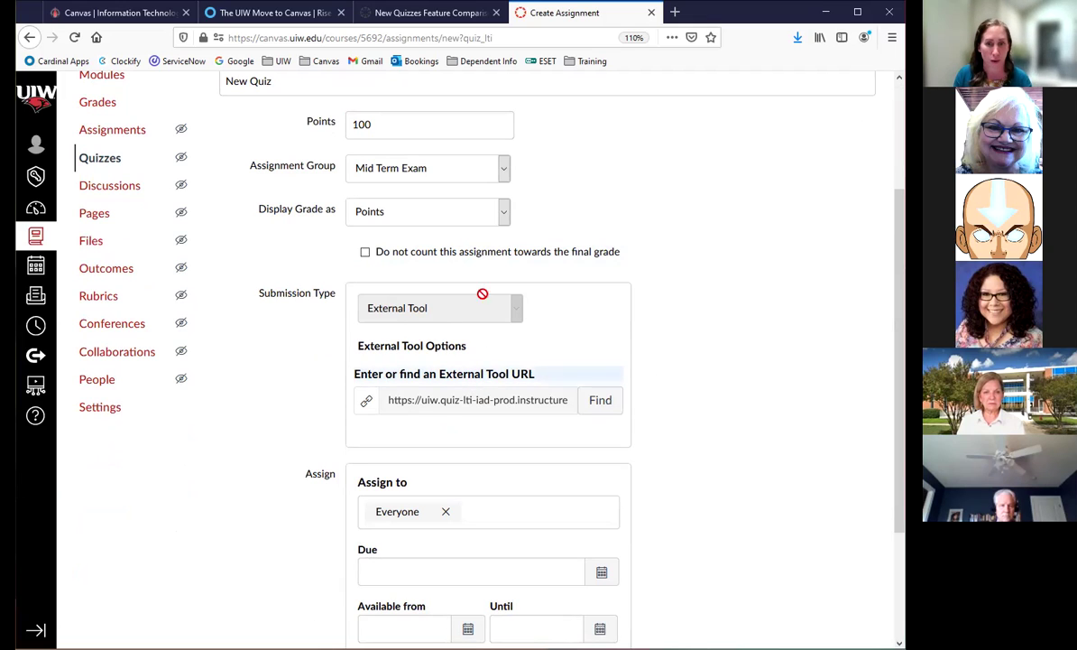
scroll(362, 509, "down", 3)
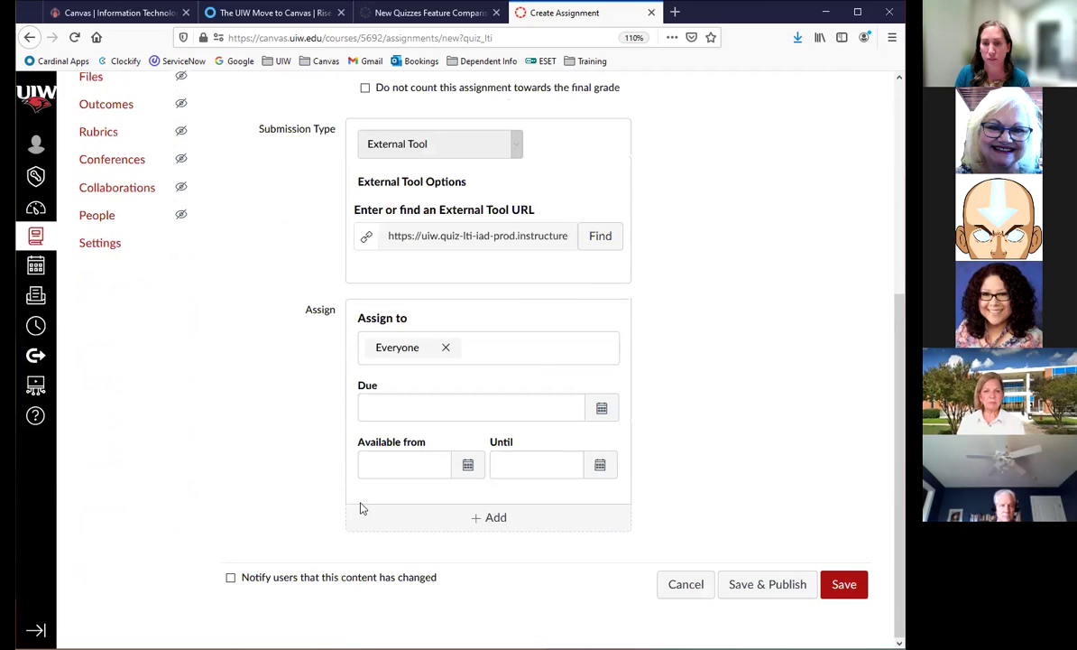
left_click(845, 585)
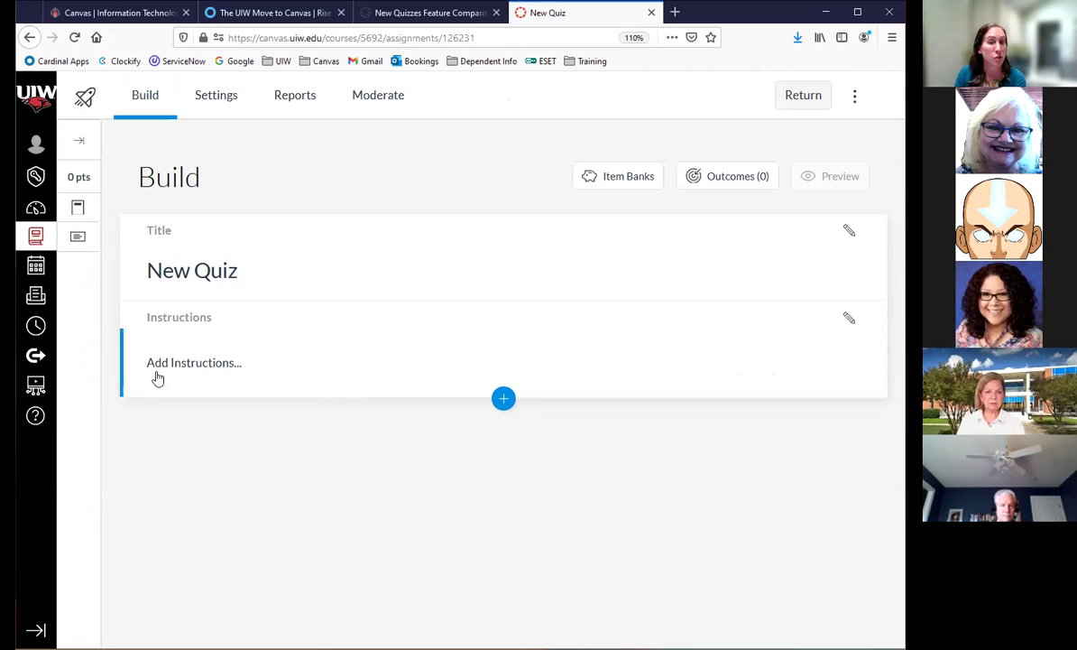
Add a Multiple Choice question to the quiz and give it the title "Title".
left_click(503, 398)
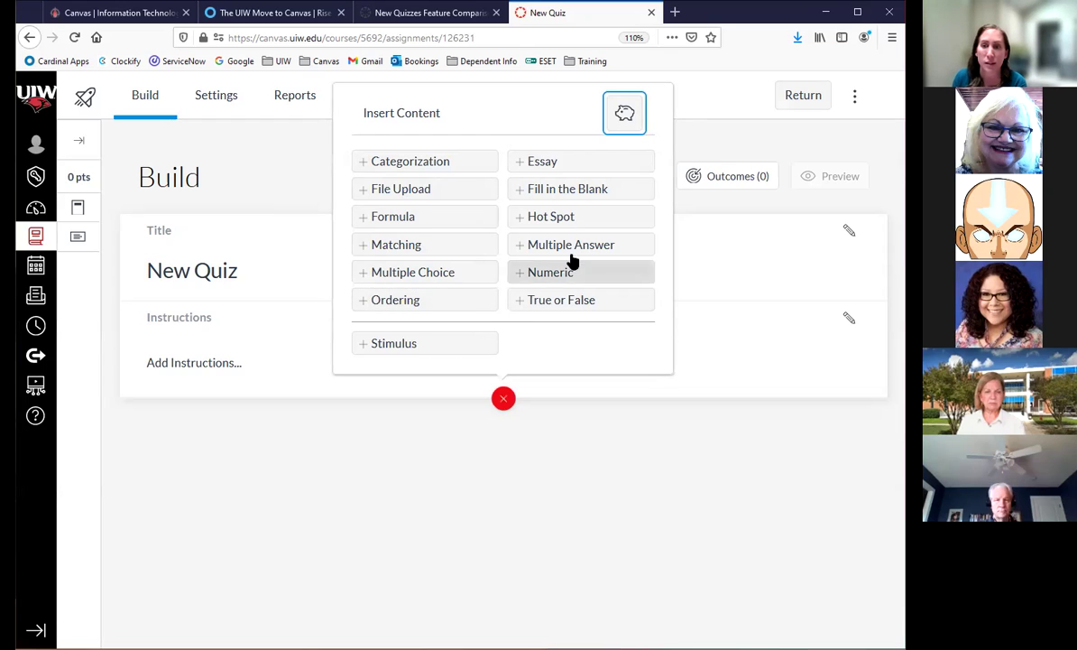
left_click(408, 273)
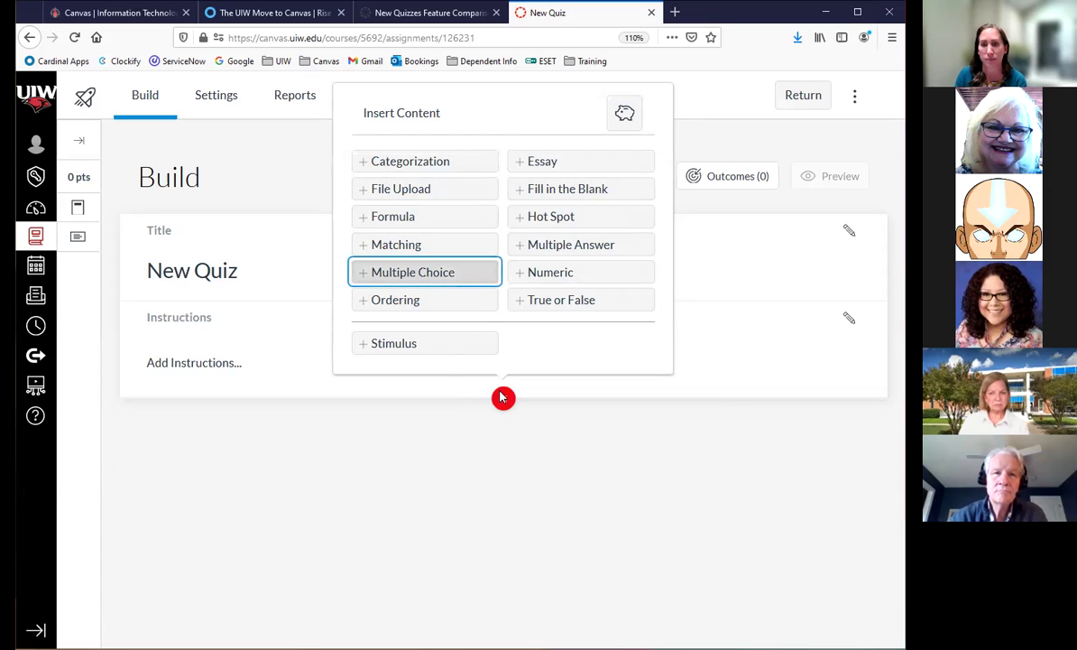
type("Stem")
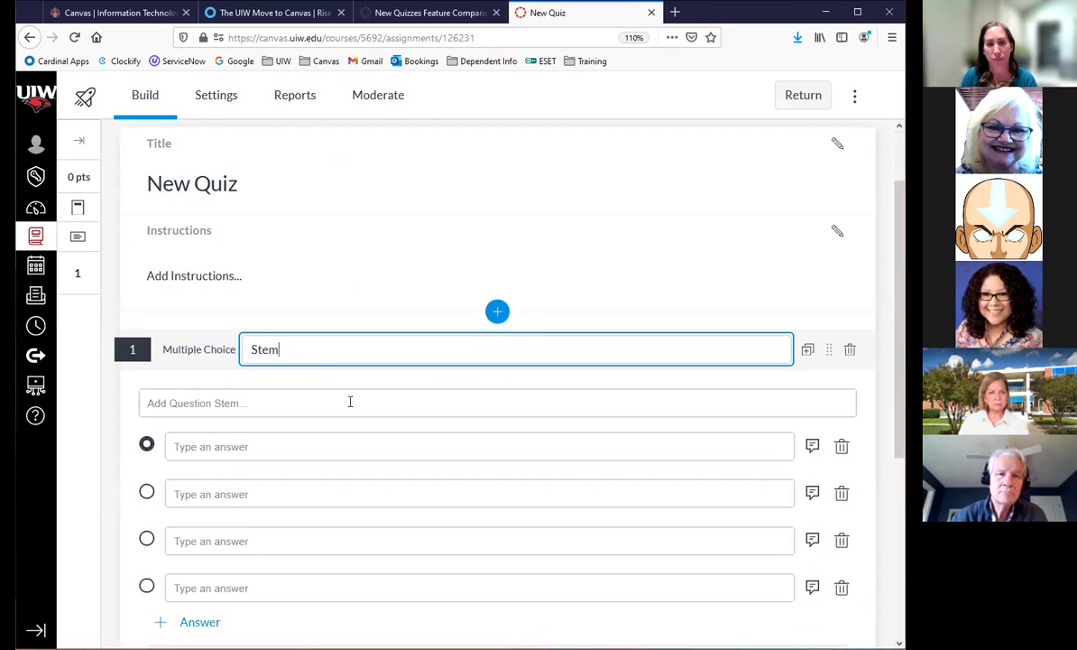
left_click_drag(296, 358, 244, 355)
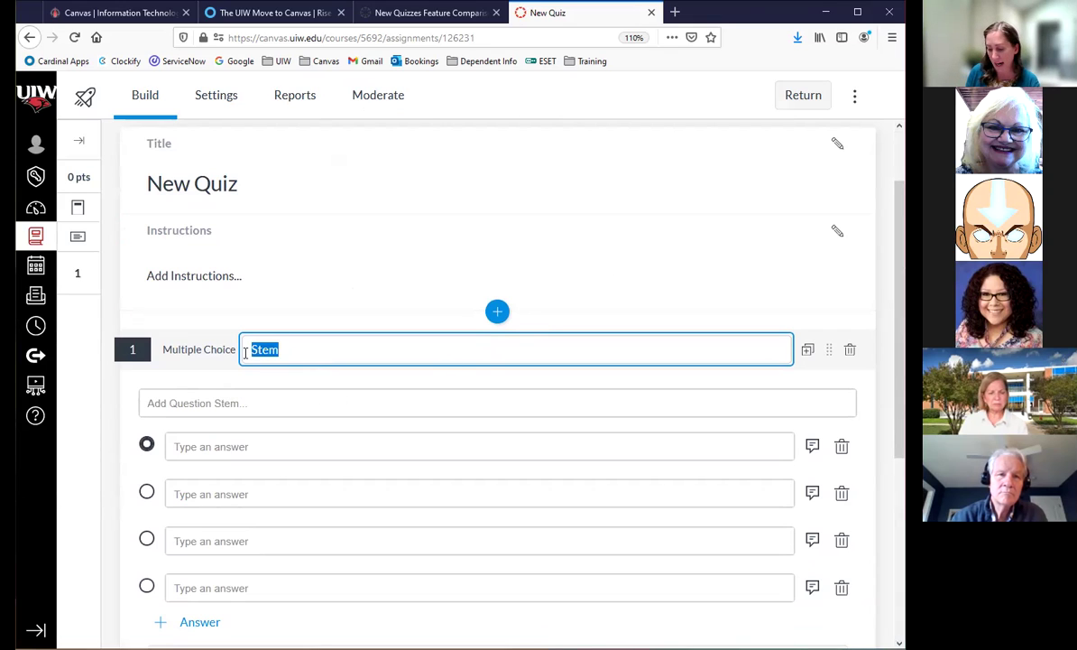
type("Title")
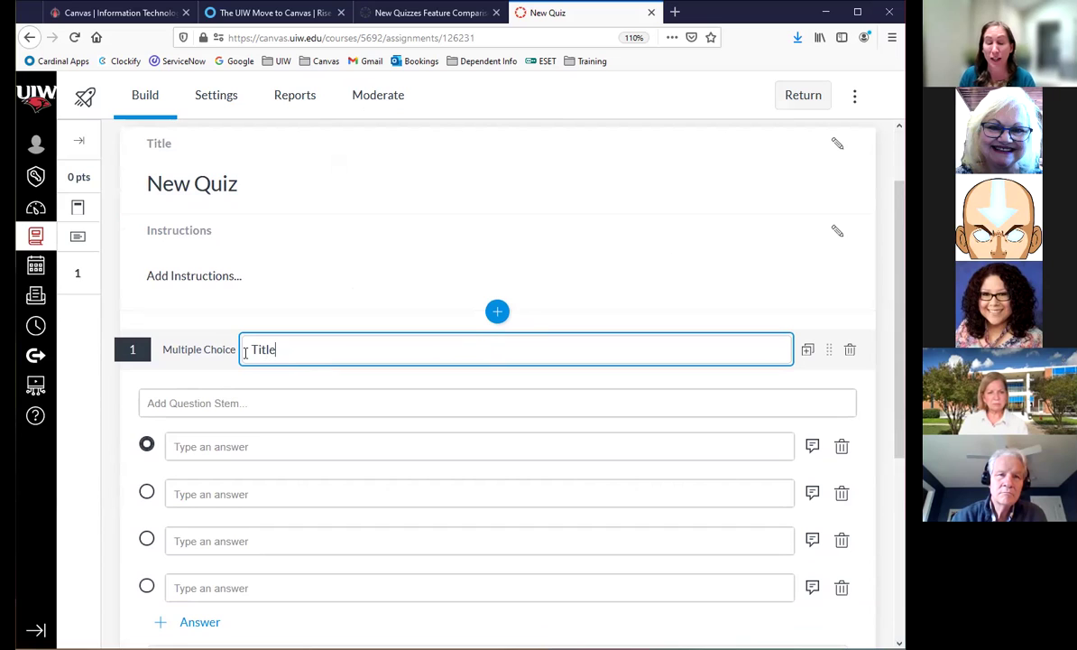
Enter "Stem" as the question stem and fill in the four answer choices with a, b, c and d.
left_click(197, 403)
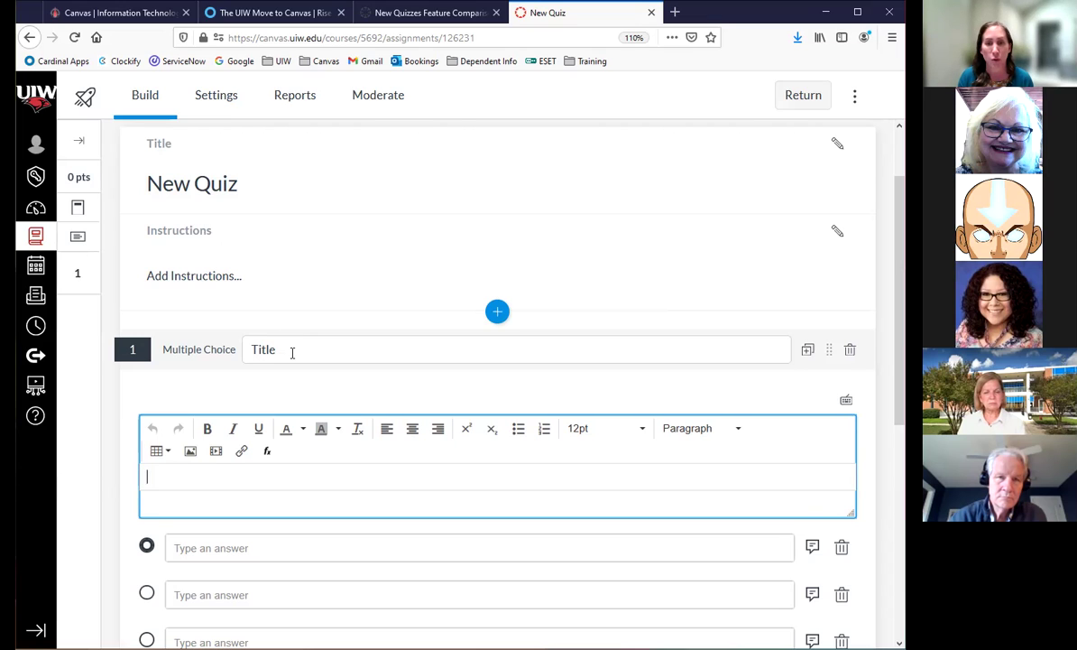
left_click(293, 352)
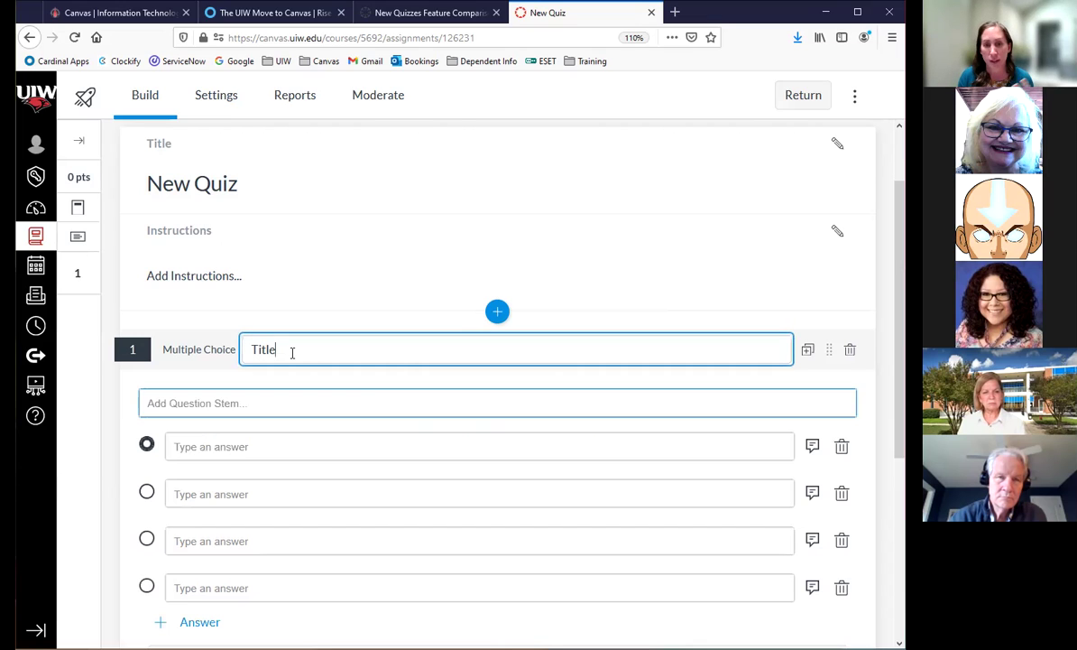
left_click(251, 407)
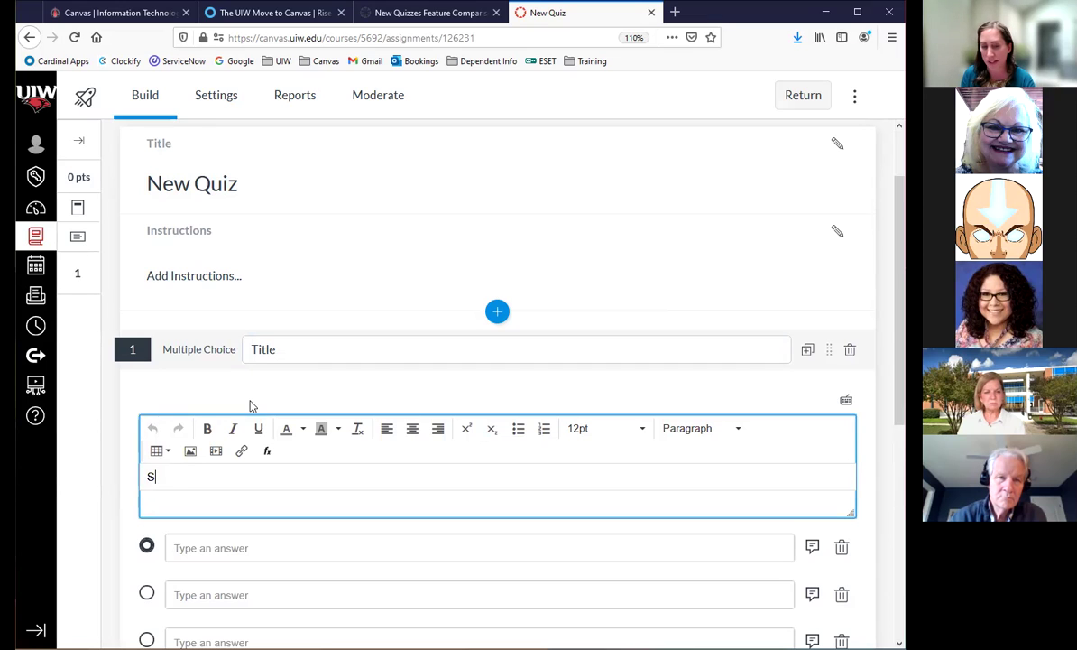
left_click(202, 547)
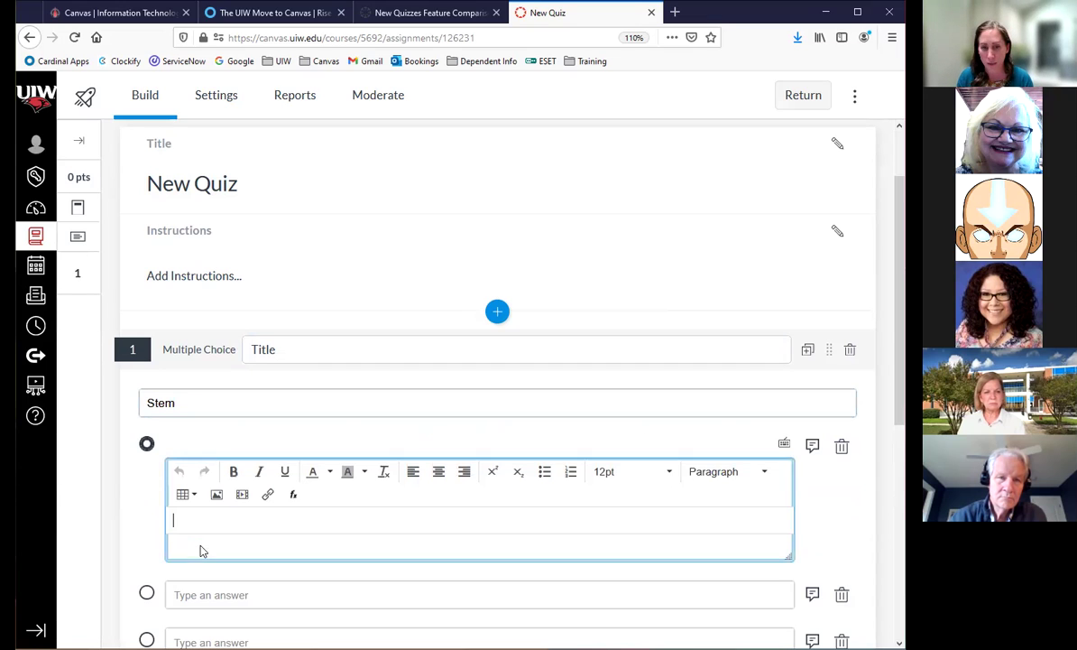
type("a")
left_click(209, 592)
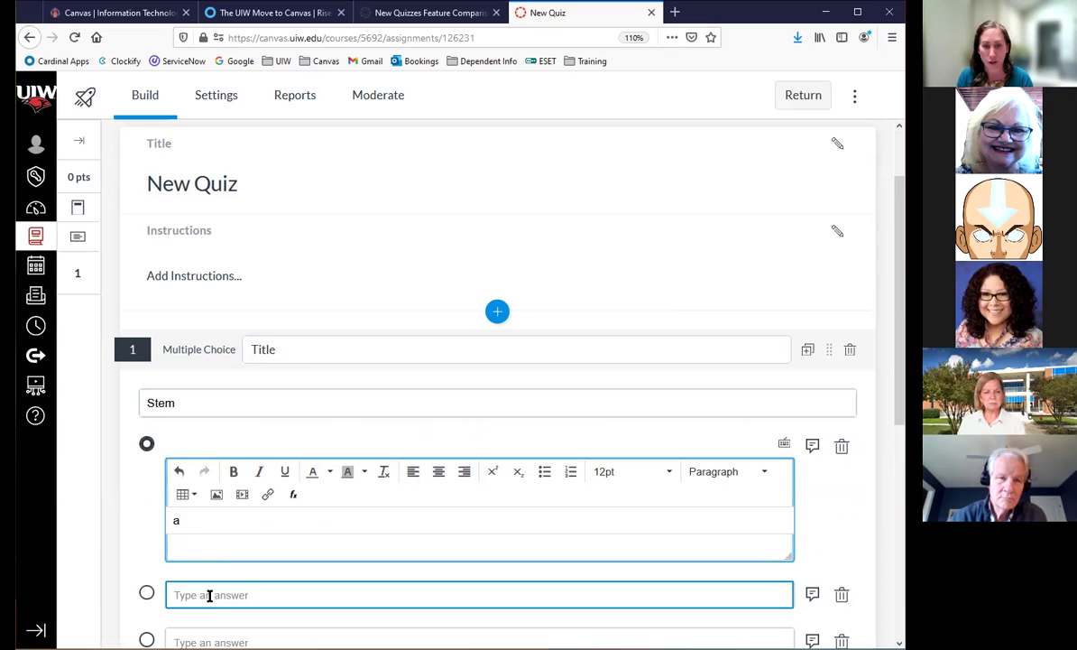
type("b")
scroll(207, 586, "down", 2)
left_click(209, 471)
type("c")
left_click(208, 519)
type("d")
Mark answer b as correct and finish the question with its default options and 1 point.
scroll(302, 559, "down", 1)
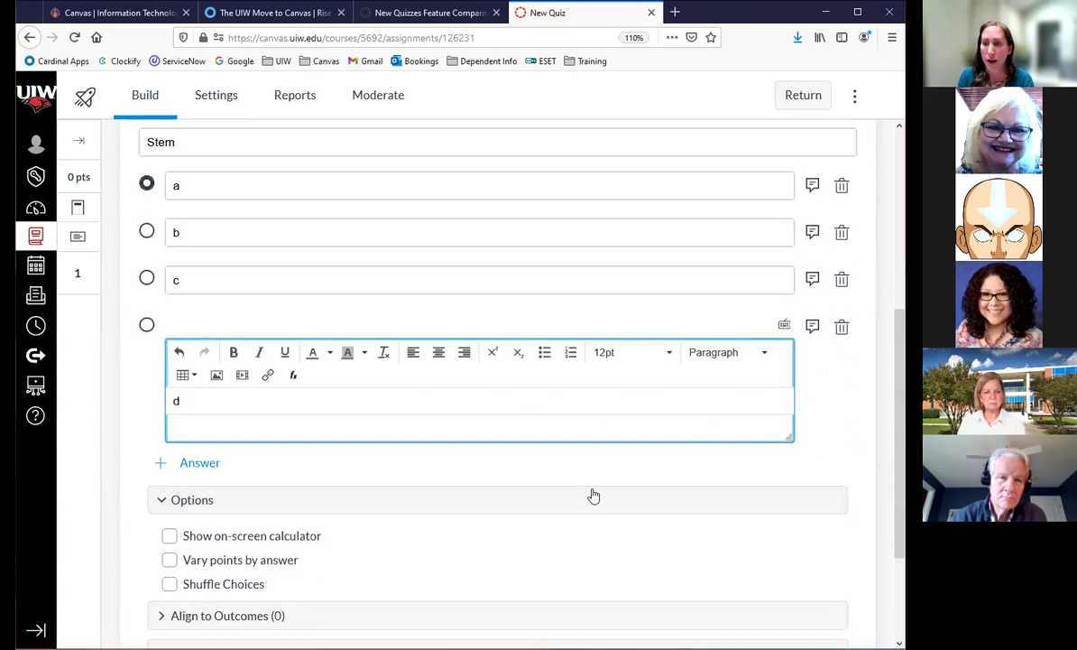
scroll(145, 377, "up", 2)
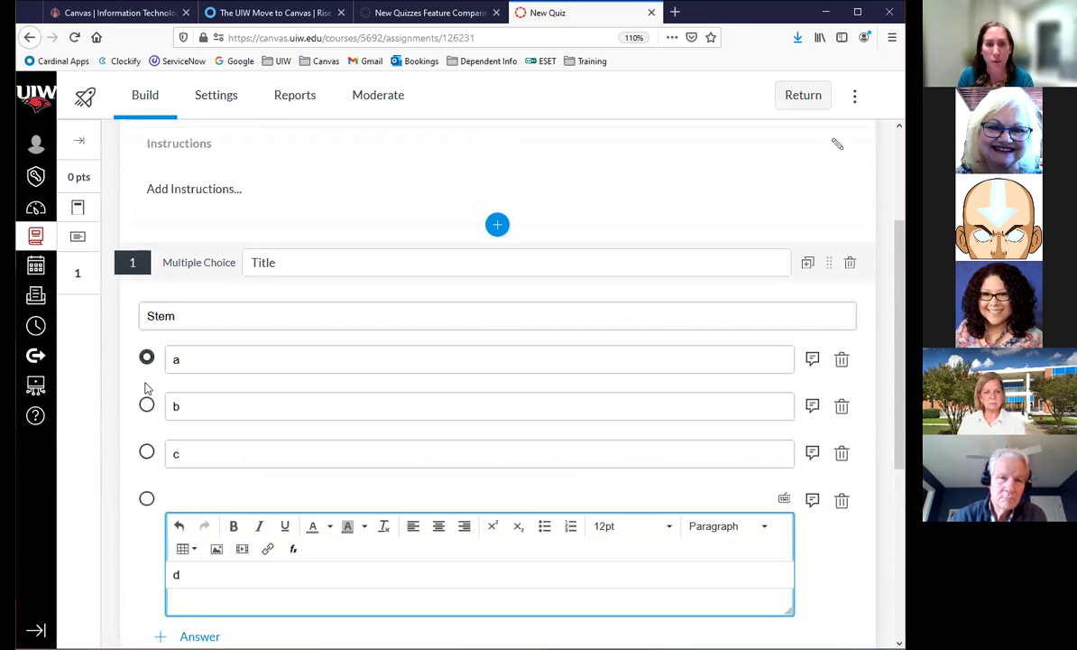
left_click(147, 406)
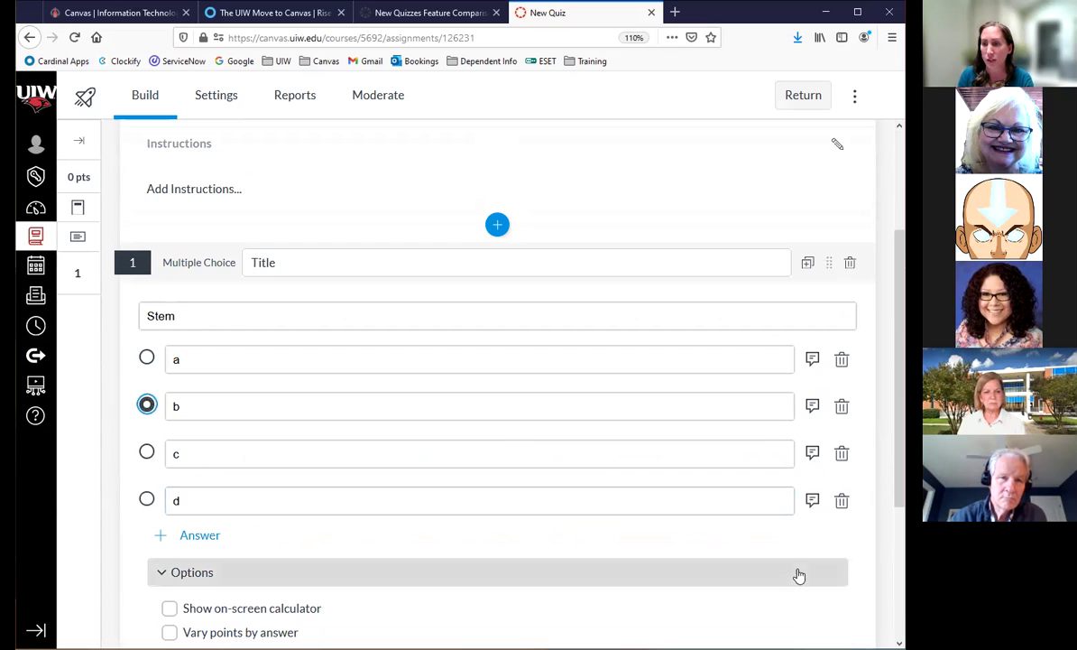
scroll(798, 572, "down", 3)
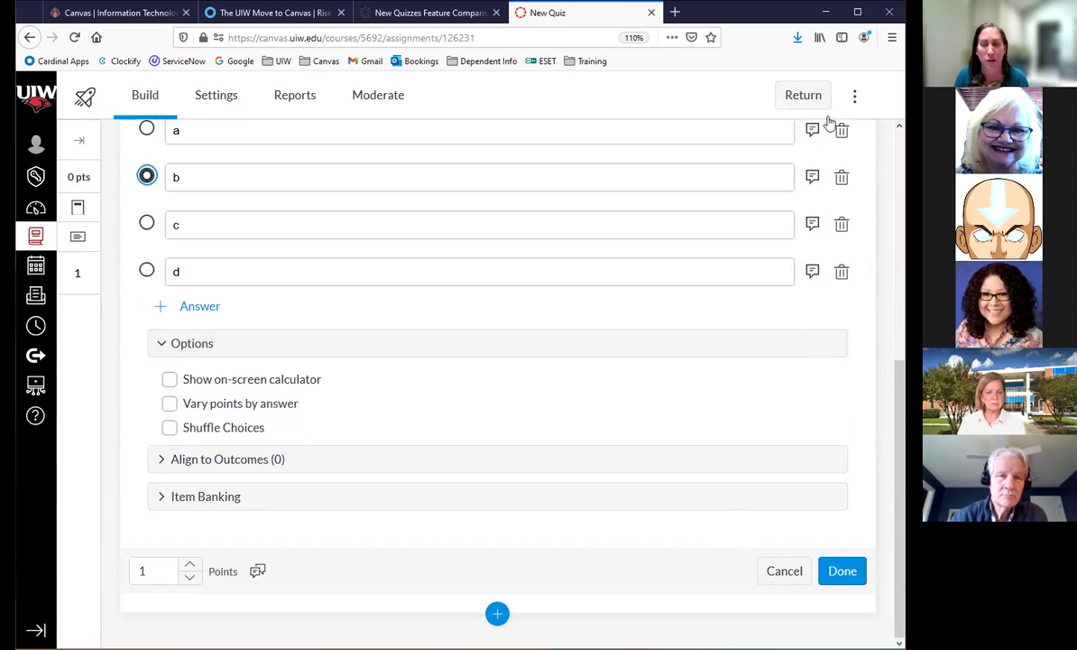
left_click(848, 576)
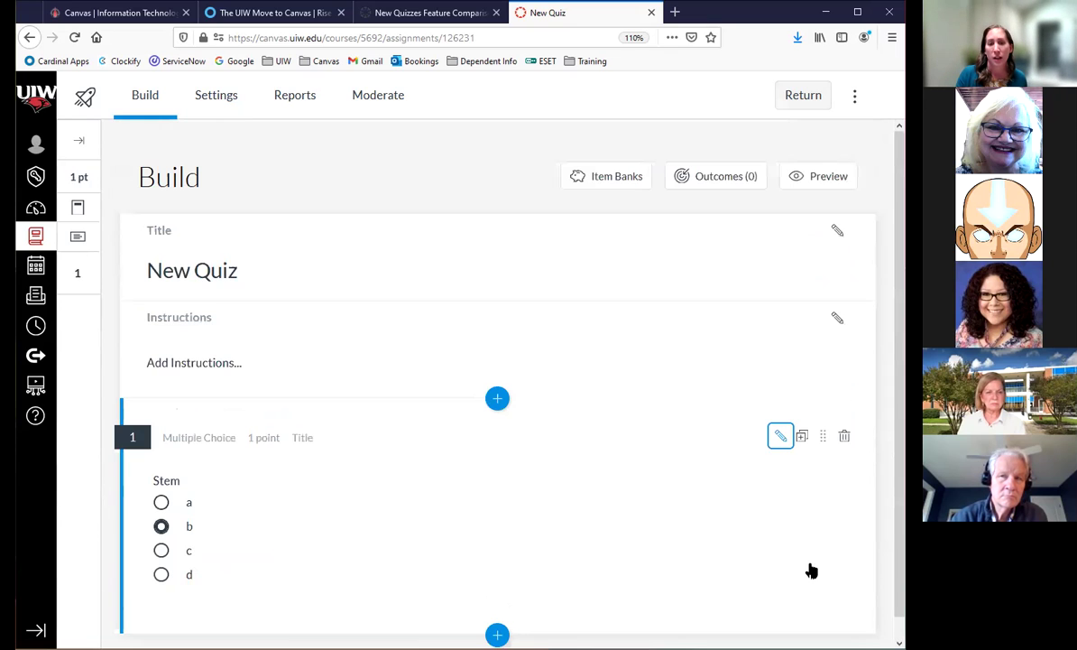
Review the finished question, return to the Quizzes page and toggle New Quiz's publish state on and back off.
left_click(780, 436)
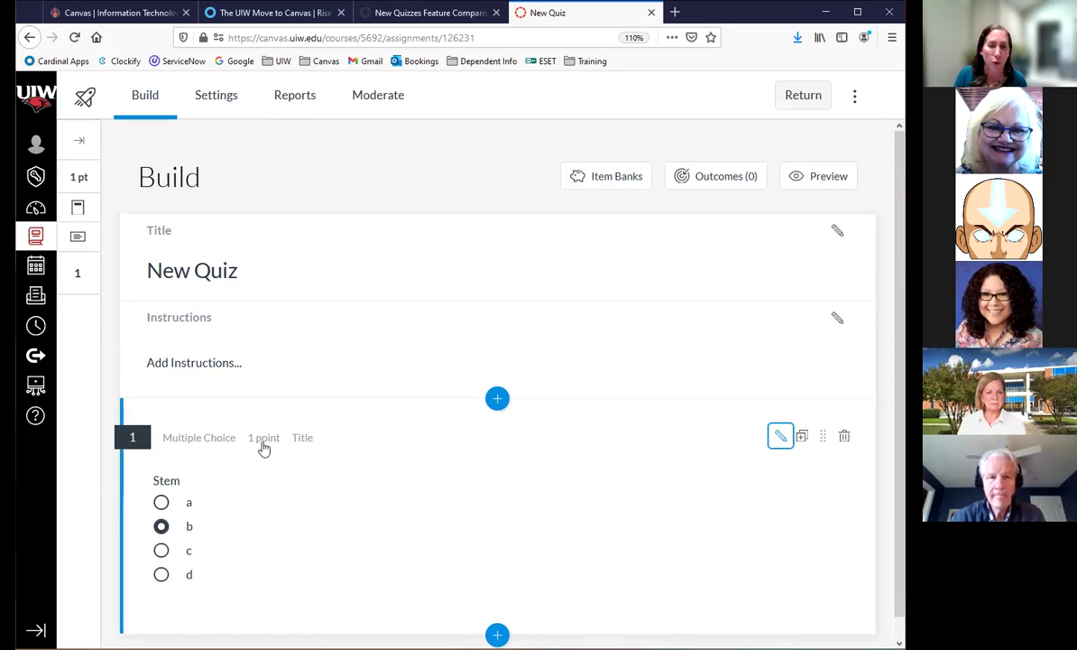
scroll(373, 539, "down", 1)
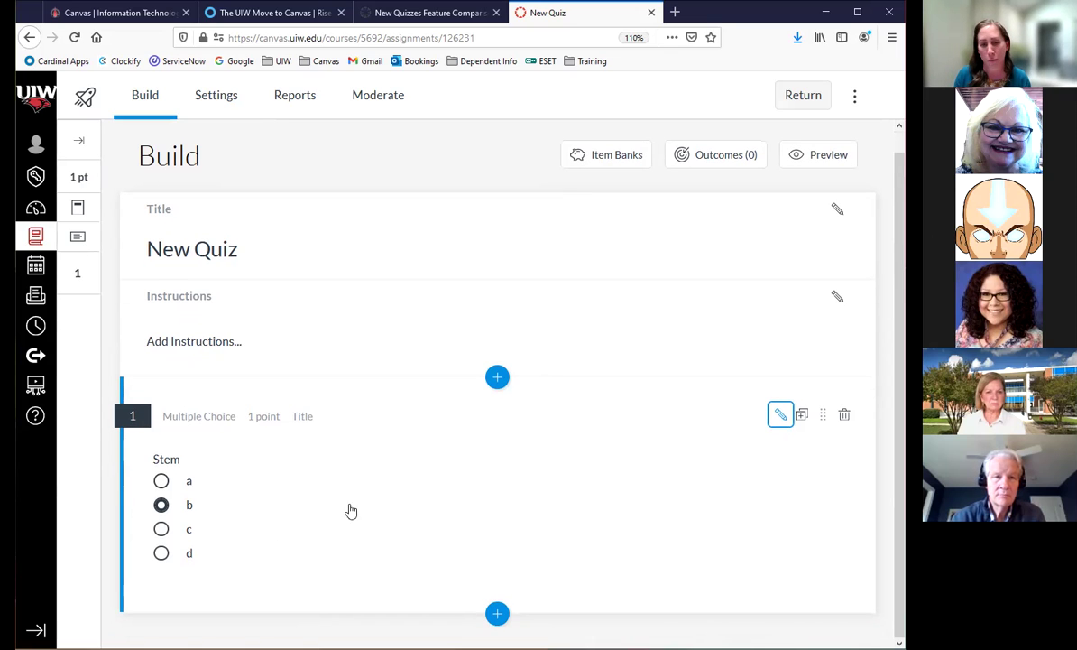
left_click(805, 98)
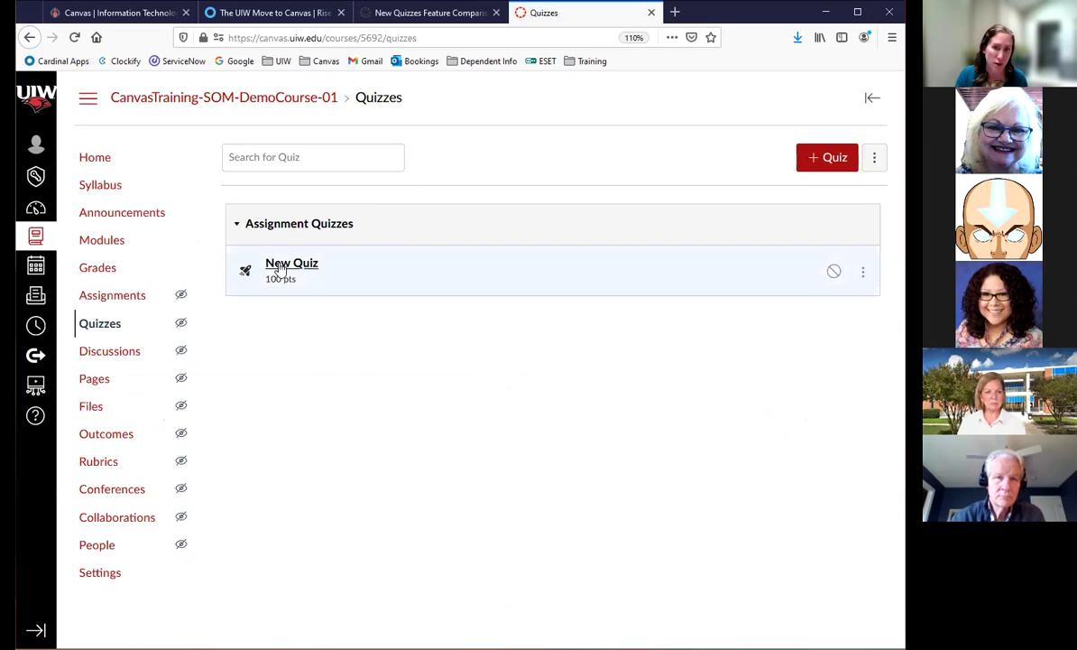
left_click(832, 271)
left_click(832, 271)
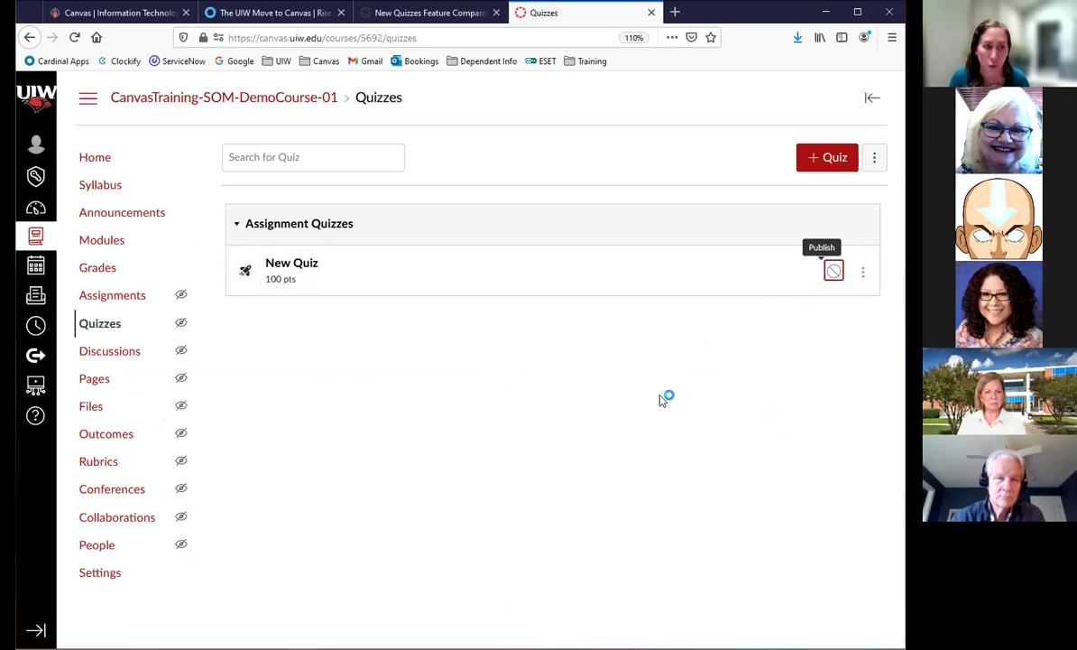
Check the options available for New Quiz and review the assignment groups on the course's Assignments page.
left_click(864, 274)
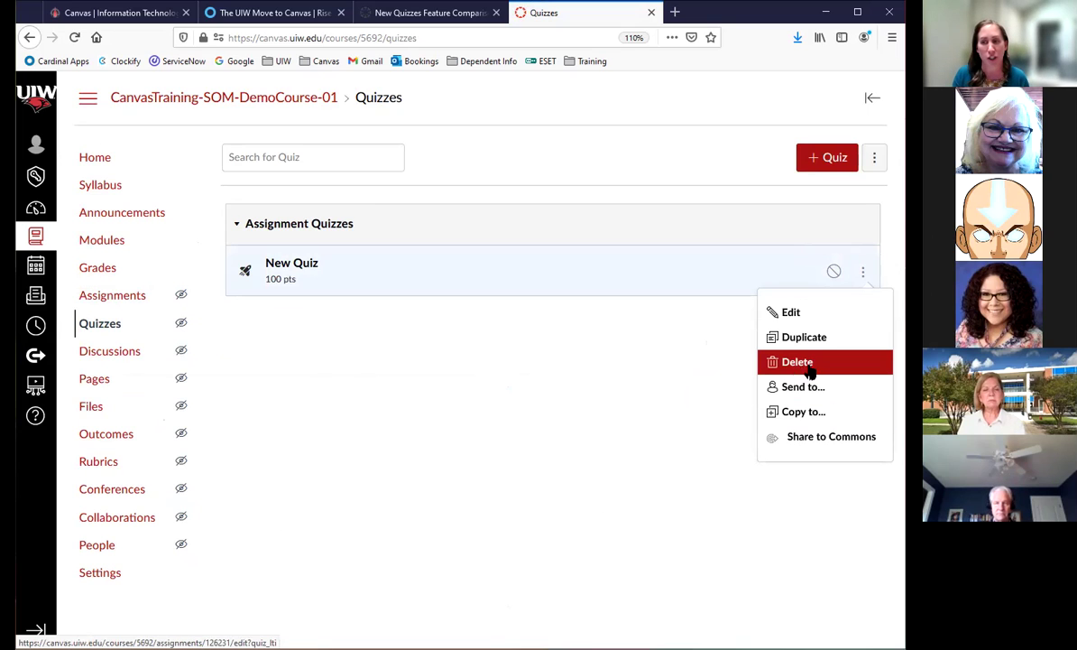
left_click(436, 347)
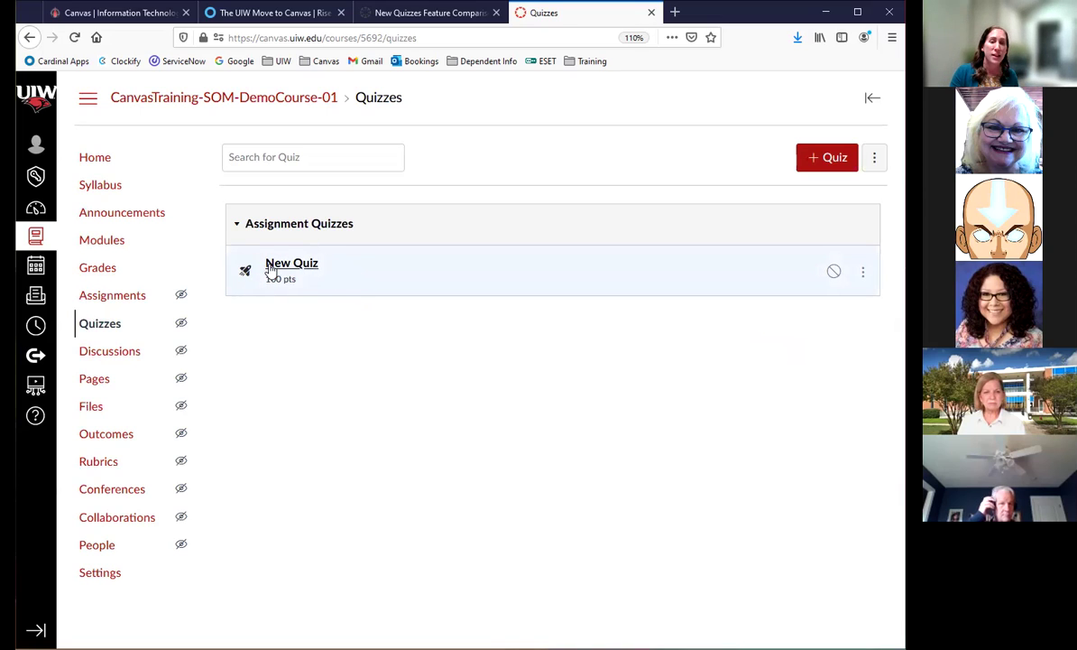
left_click(110, 296)
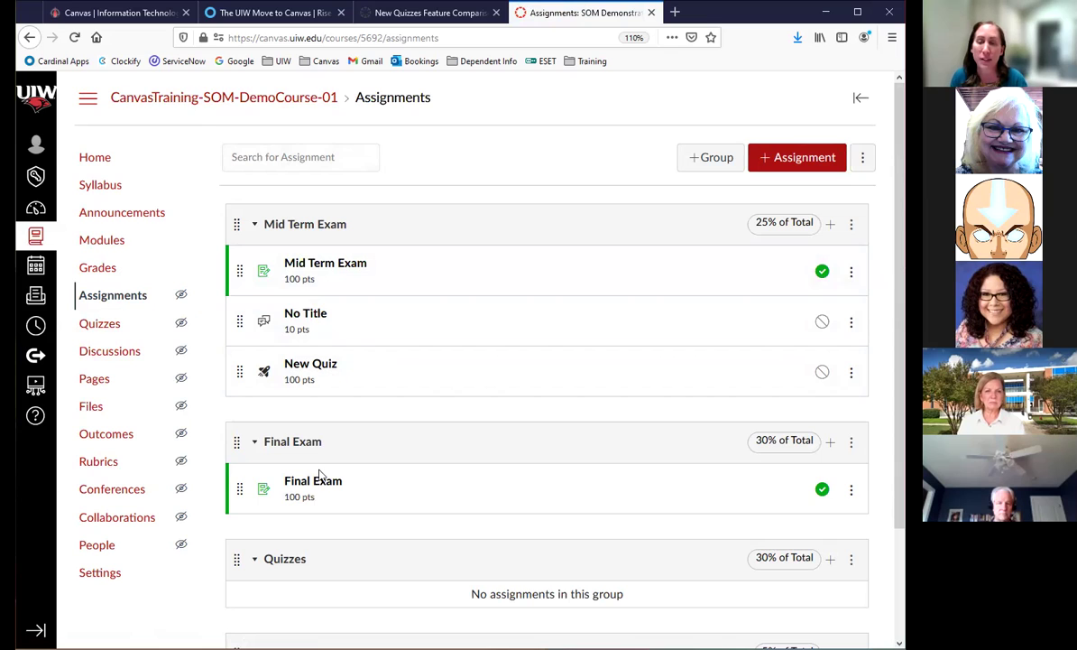
scroll(634, 521, "down", 3)
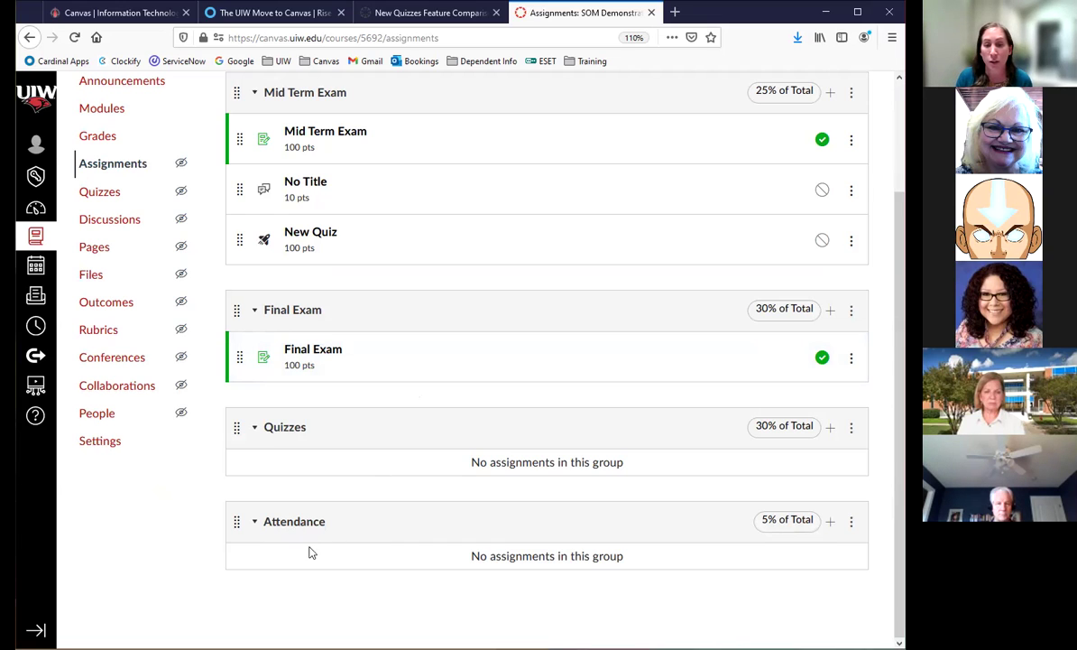
scroll(654, 595, "up", 3)
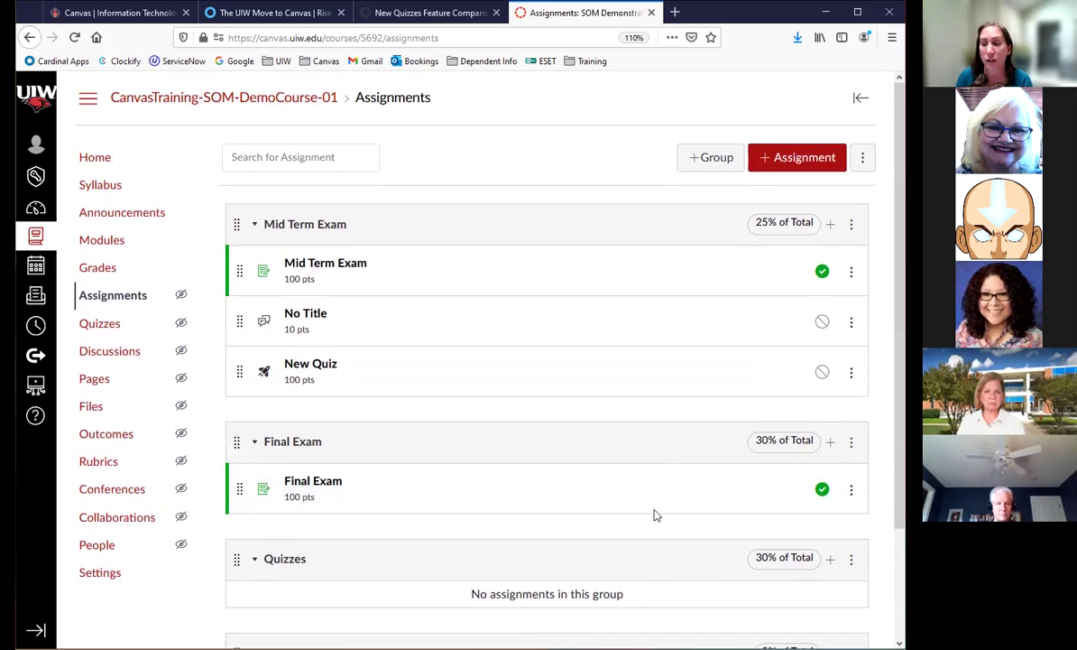
Create an assignment named "Attendance Points" and place it in the Attendance assignment group.
left_click(798, 159)
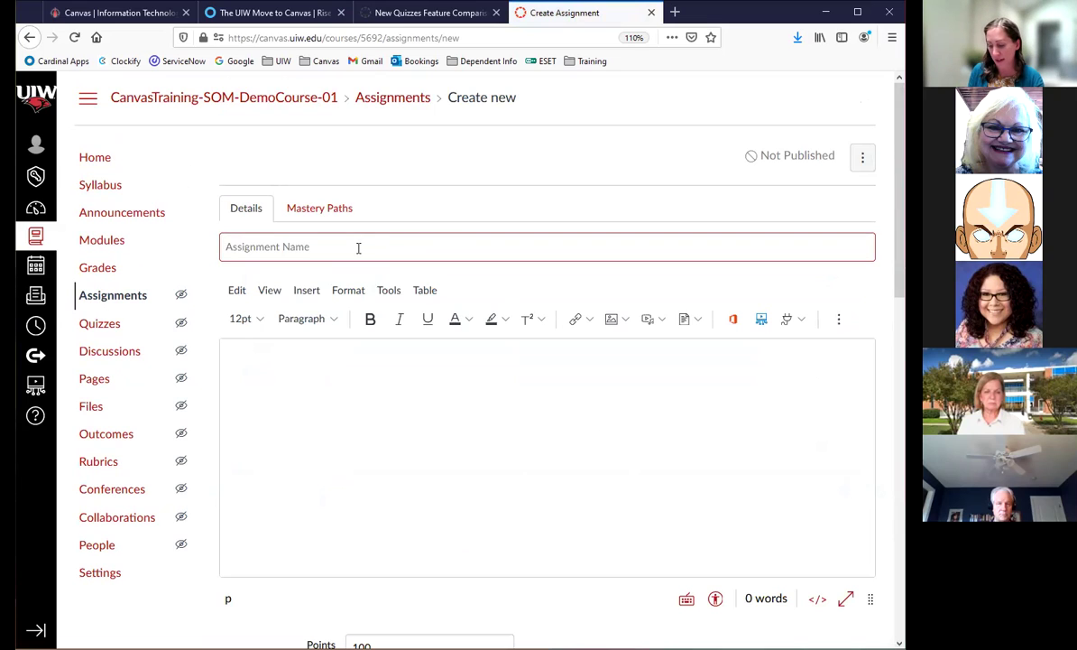
type("Attendance Points")
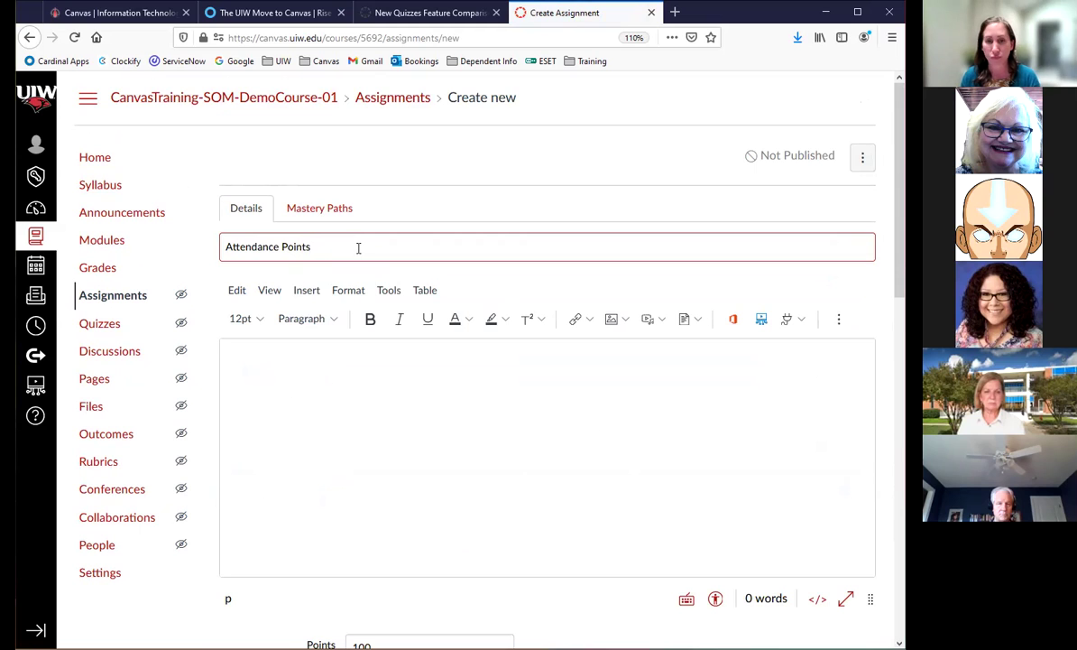
left_click(327, 447)
scroll(495, 202, "down", 5)
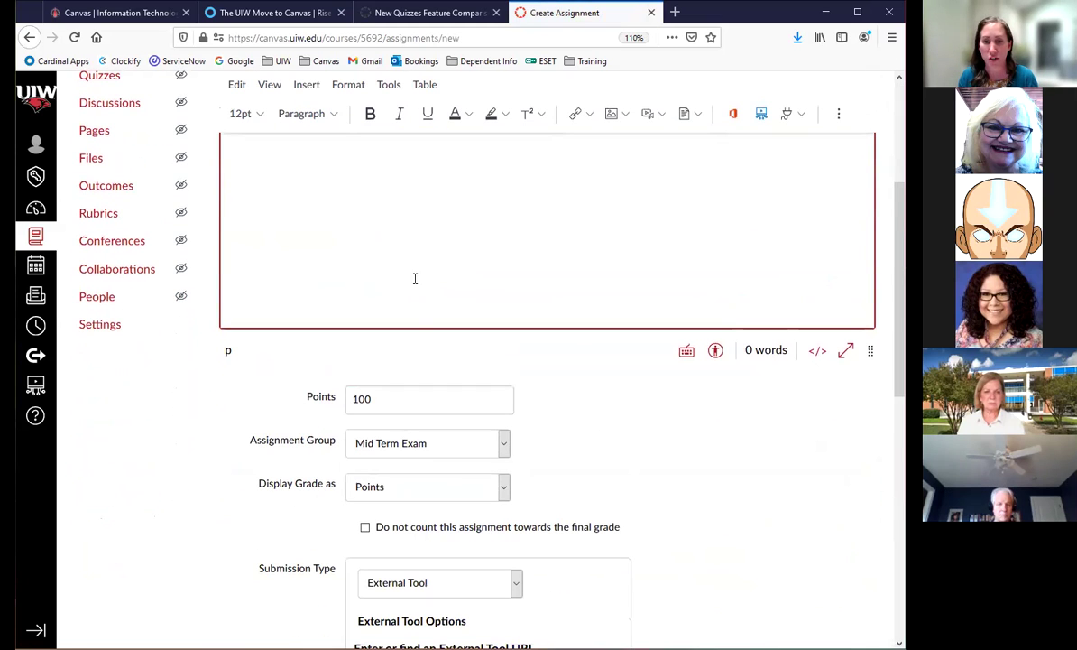
scroll(636, 374, "down", 2)
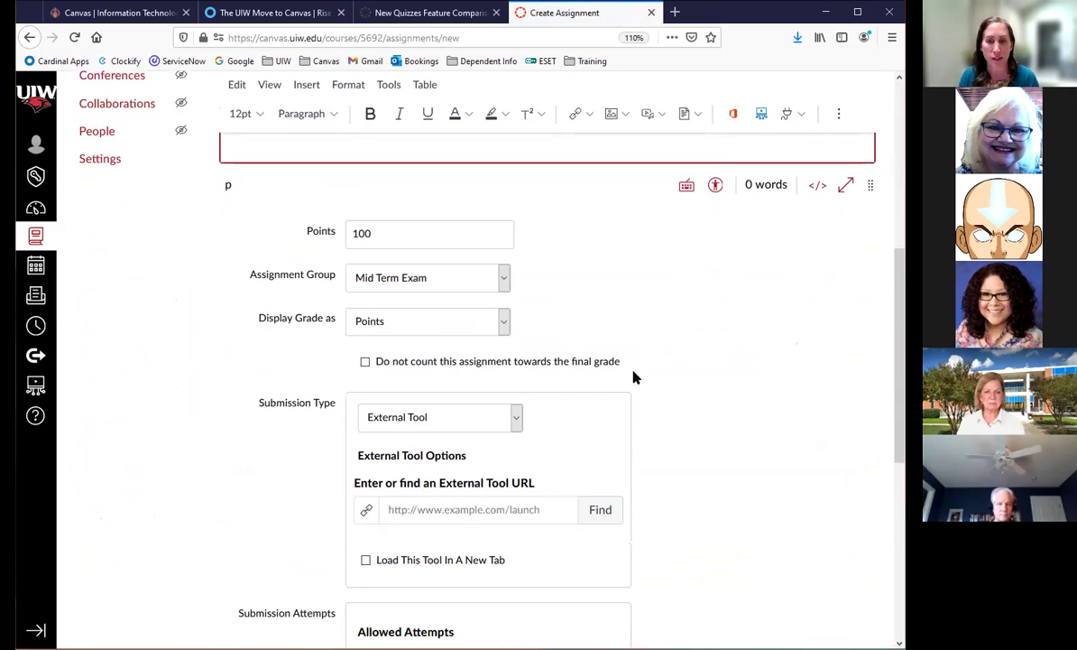
left_click(504, 281)
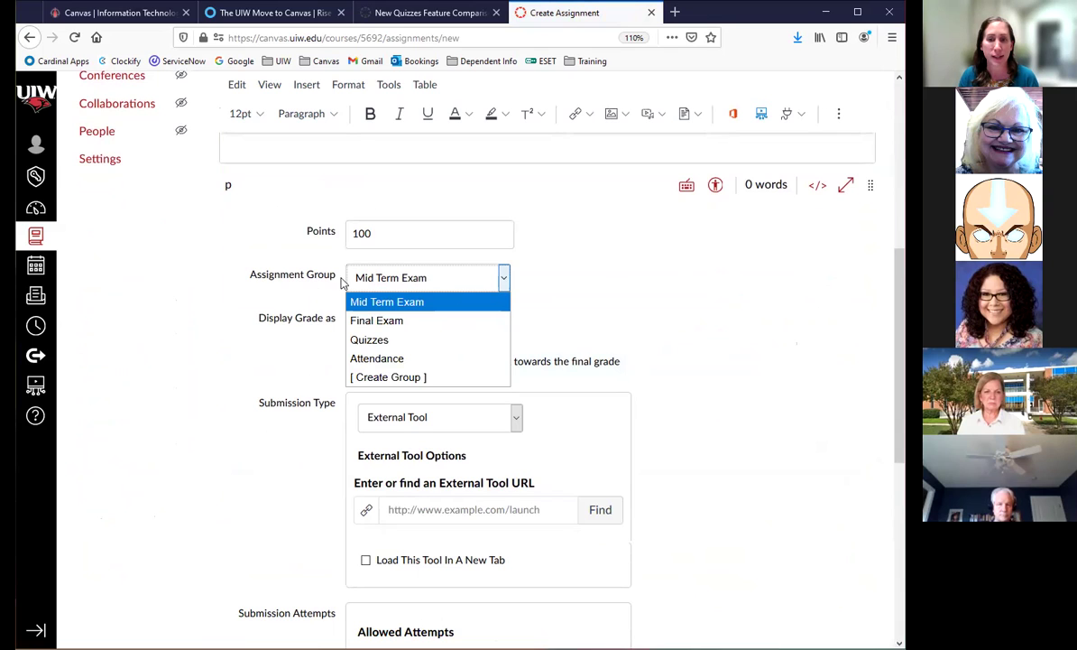
left_click(384, 361)
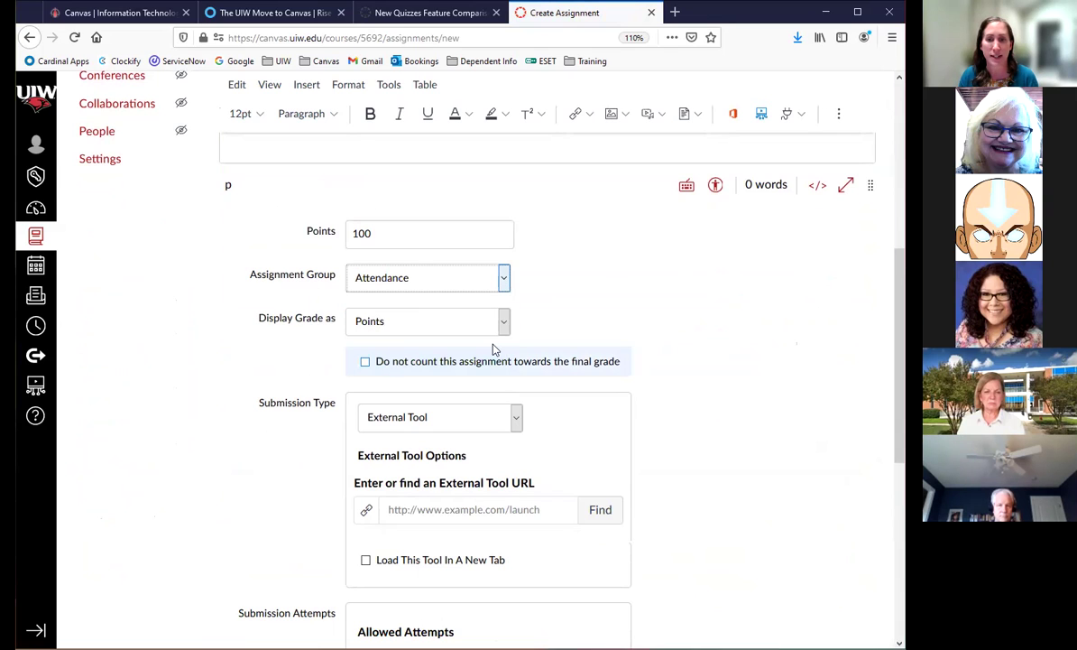
Review the submission type choices for the assignment and set it to No Submission.
scroll(495, 325, "down", 5)
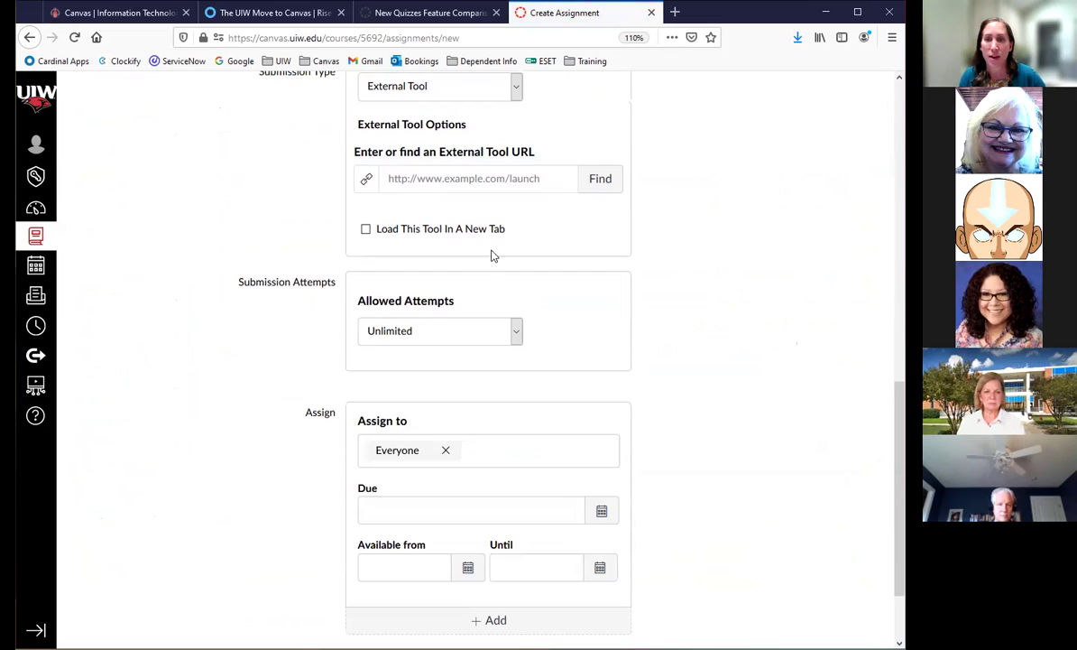
scroll(361, 234, "up", 2)
left_click(511, 258)
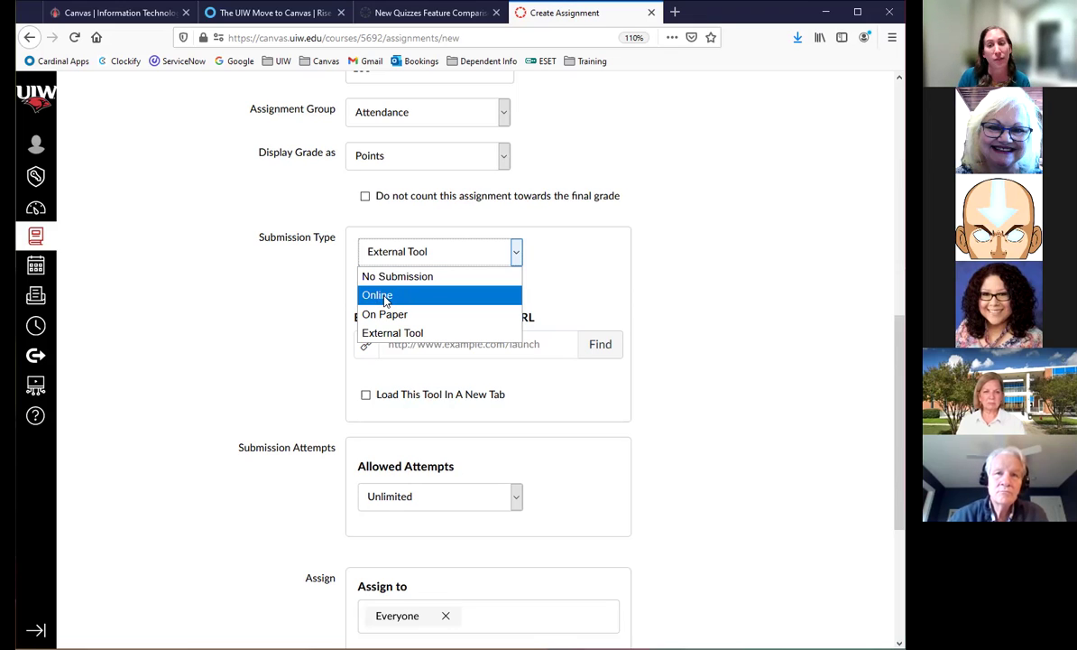
left_click(412, 337)
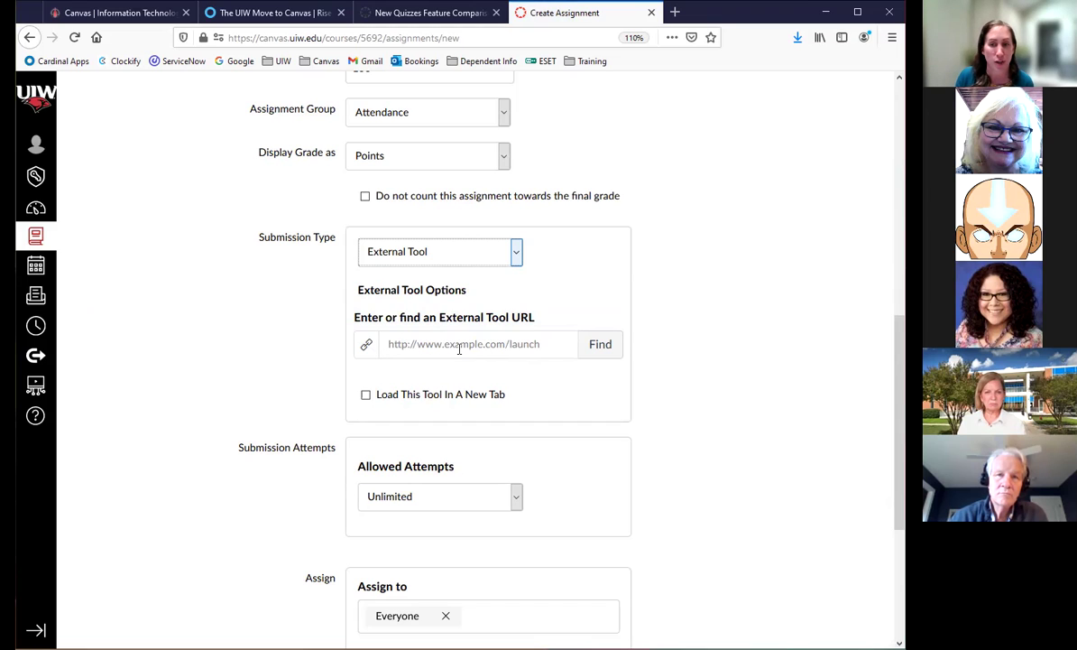
left_click(513, 250)
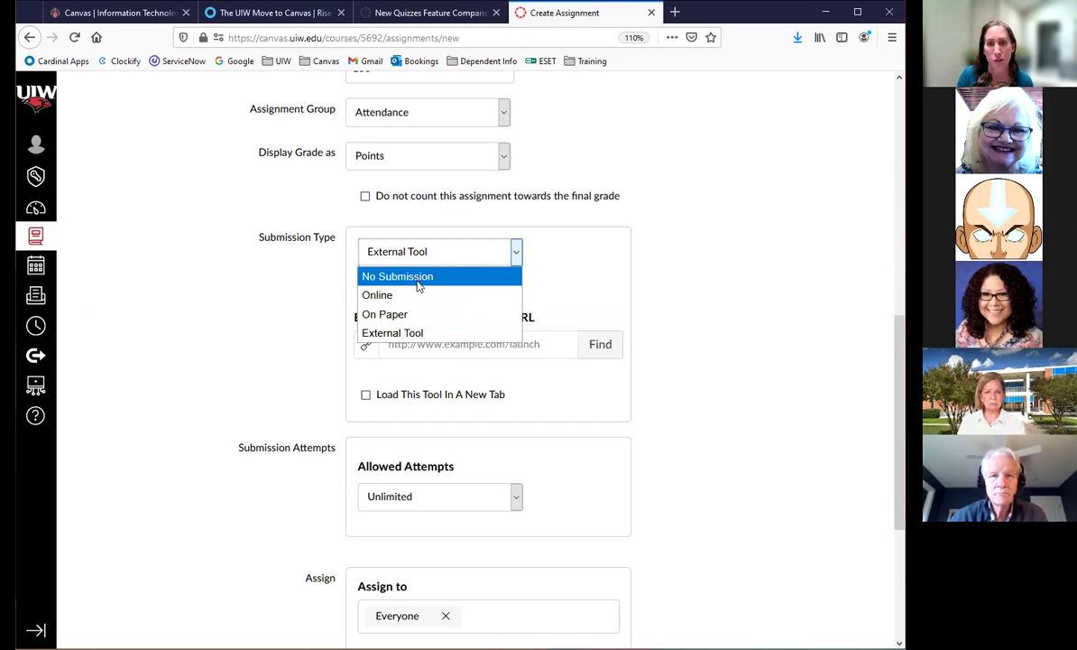
left_click(417, 283)
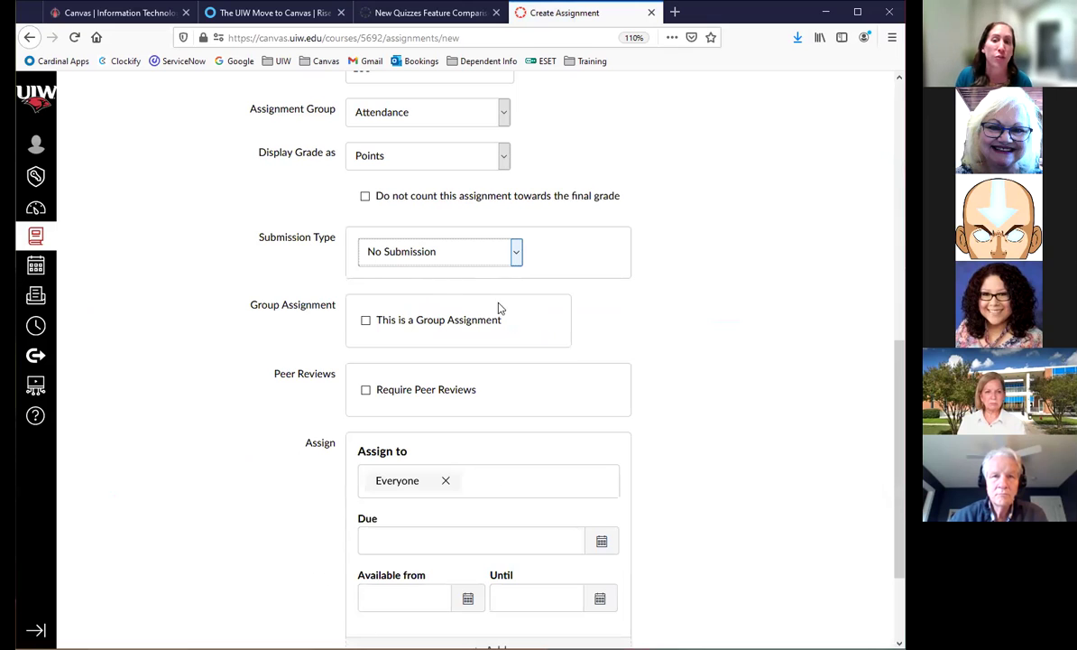
Set the assignment's due date to May 14, 2021 at 11:59pm.
scroll(603, 301, "down", 3)
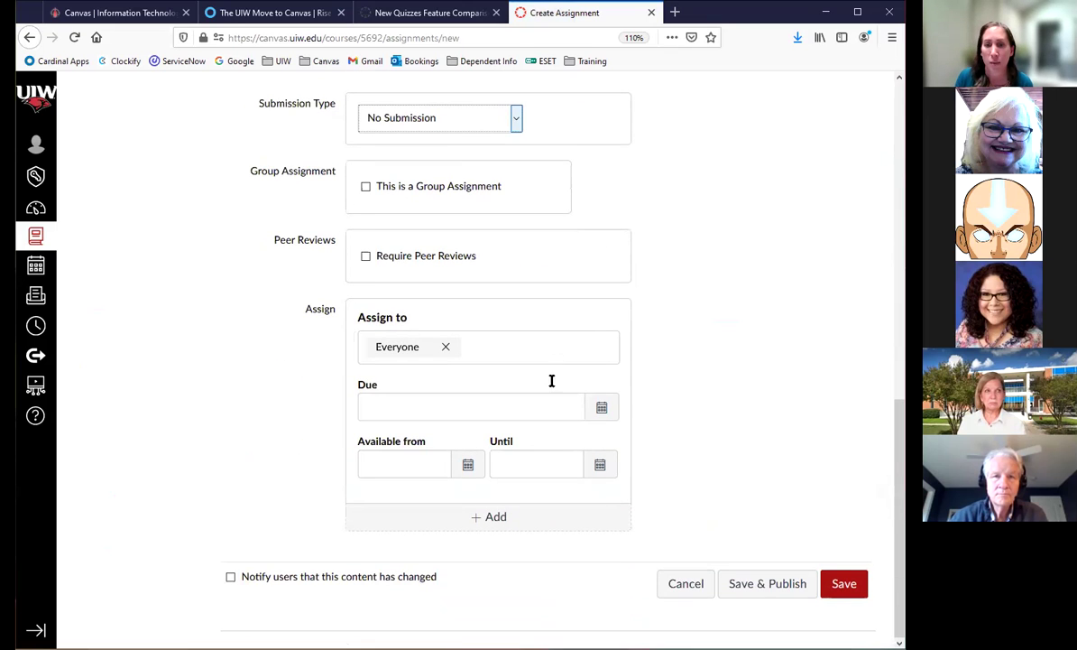
left_click(602, 410)
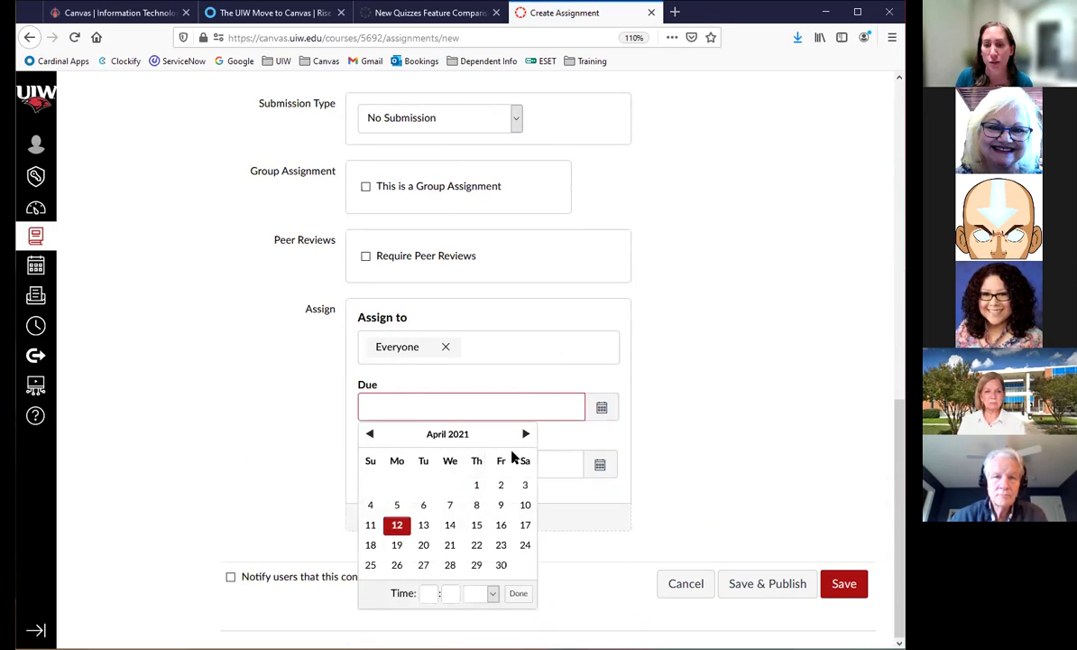
left_click(526, 434)
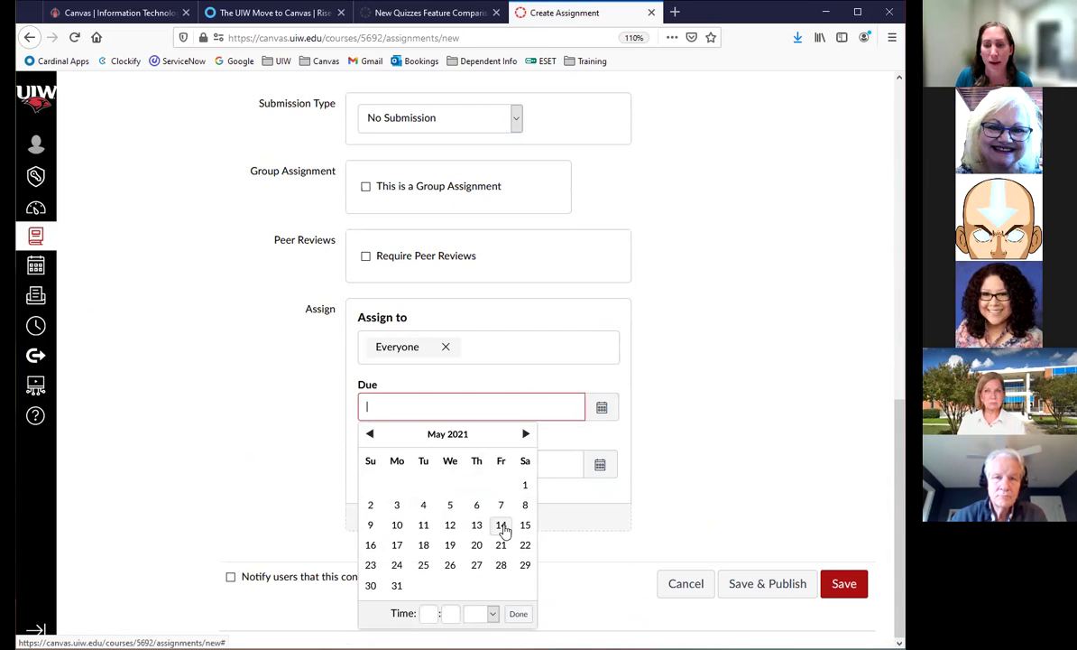
left_click(502, 525)
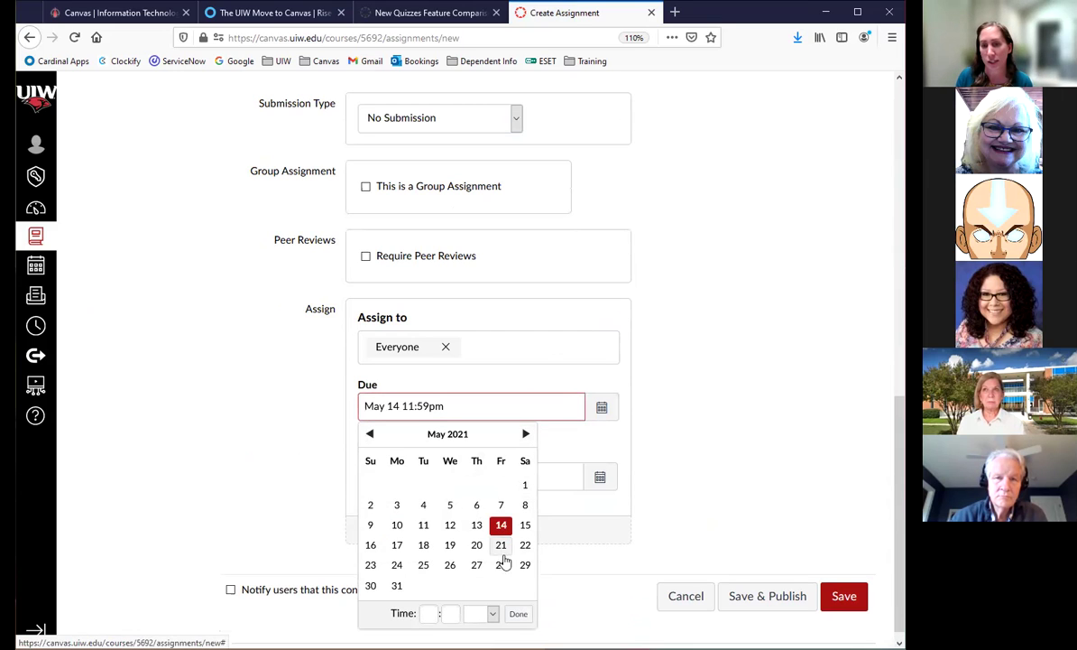
left_click(649, 448)
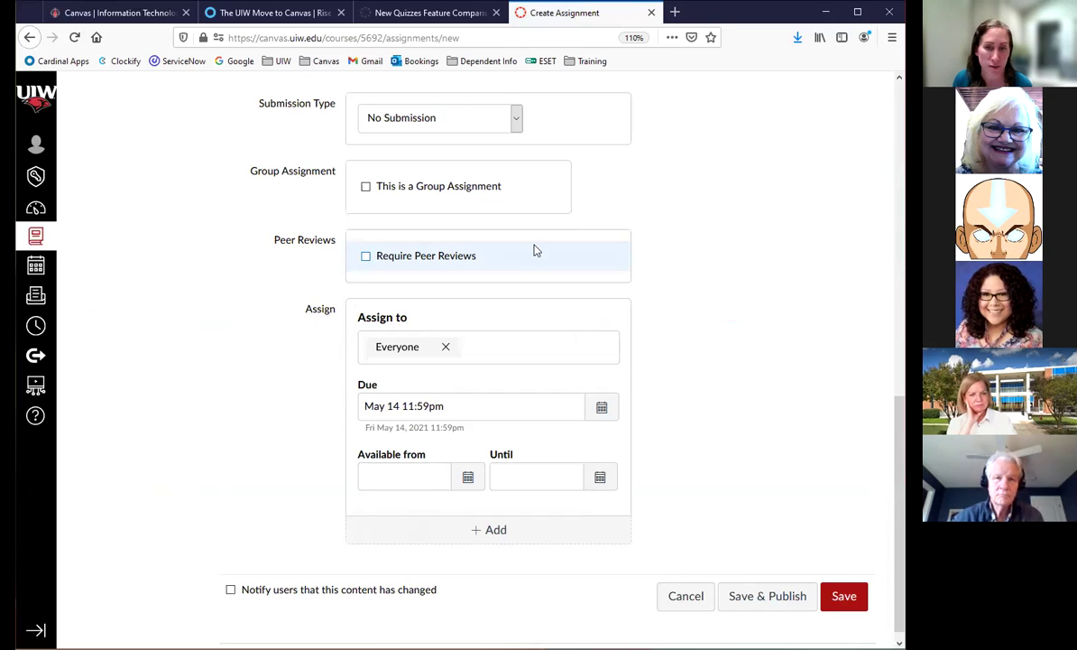
Make the assignment available from Apr 12 at 12am until May 28 at 11:59pm and save it unpublished.
left_click(468, 477)
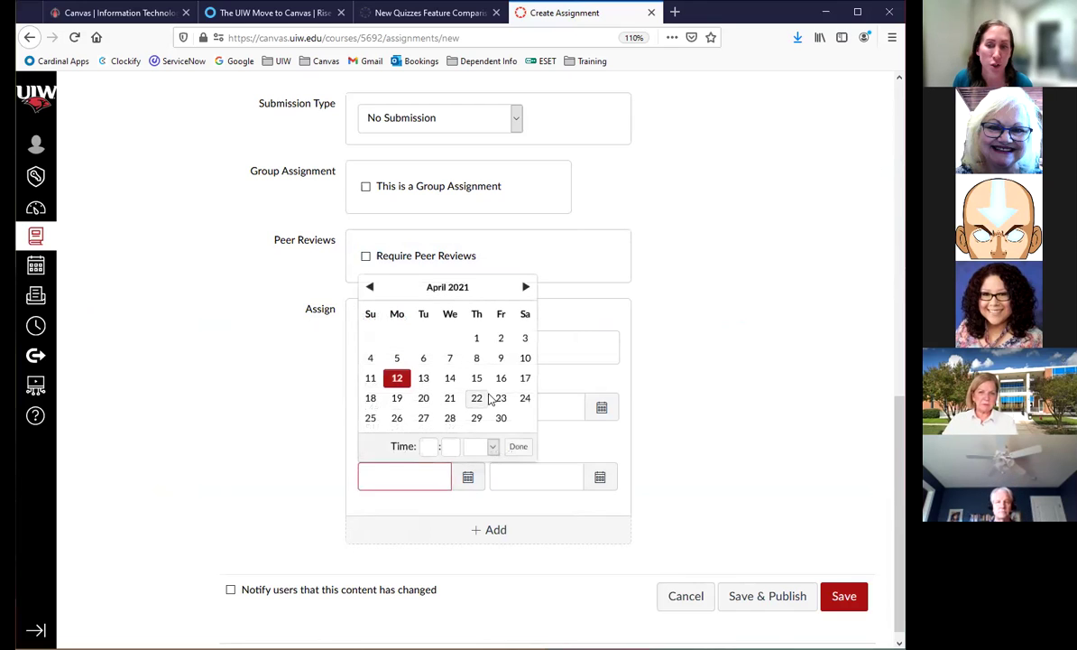
left_click(518, 449)
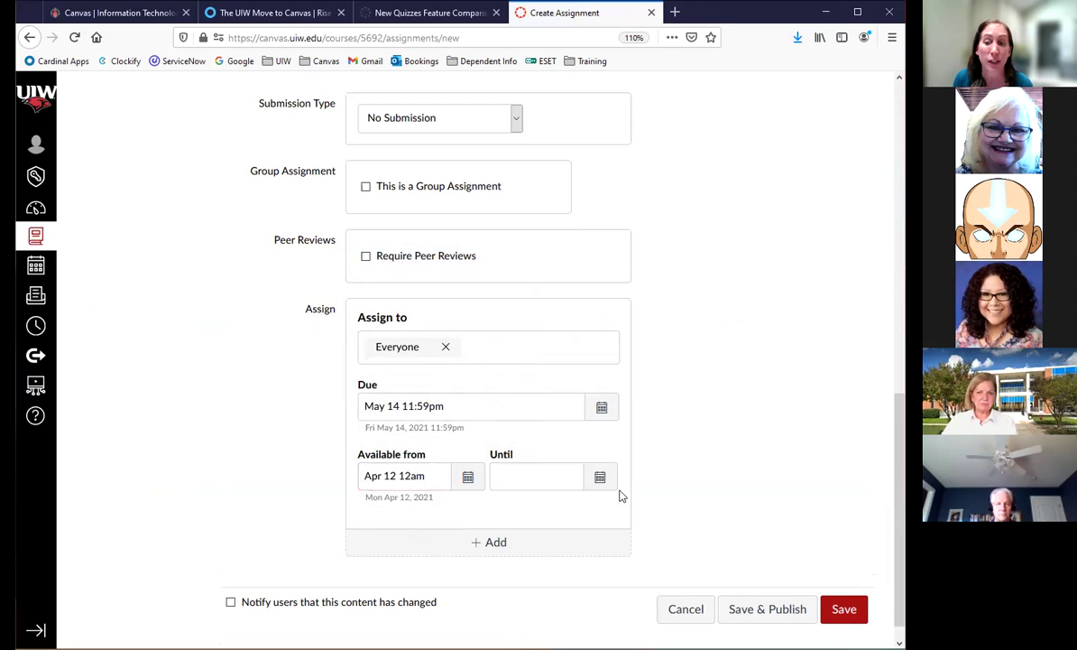
left_click(601, 480)
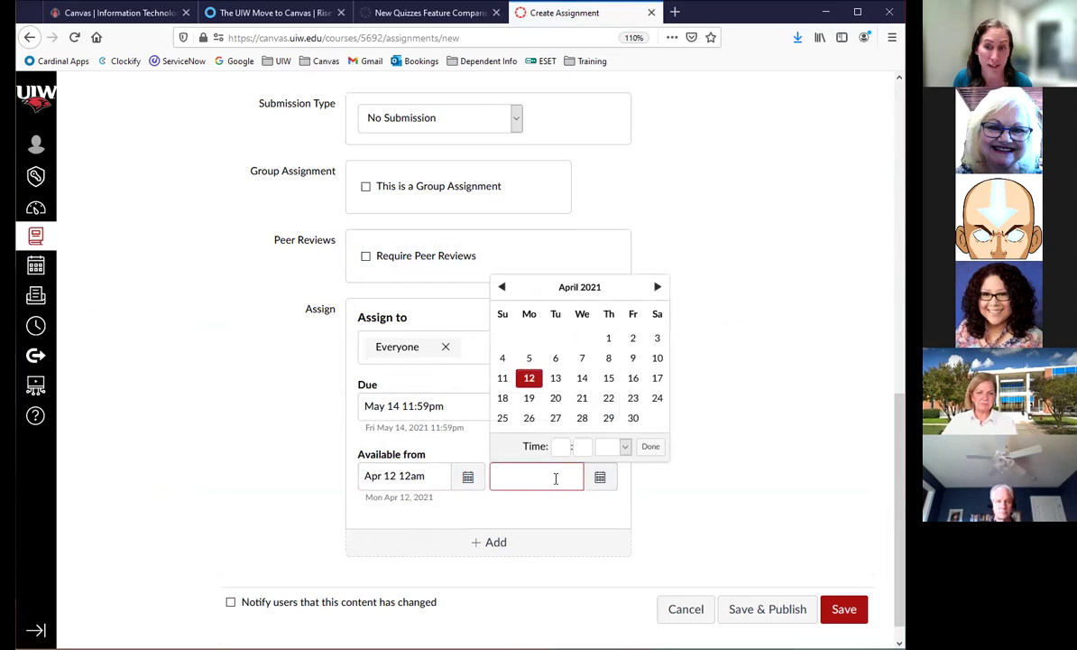
left_click(657, 287)
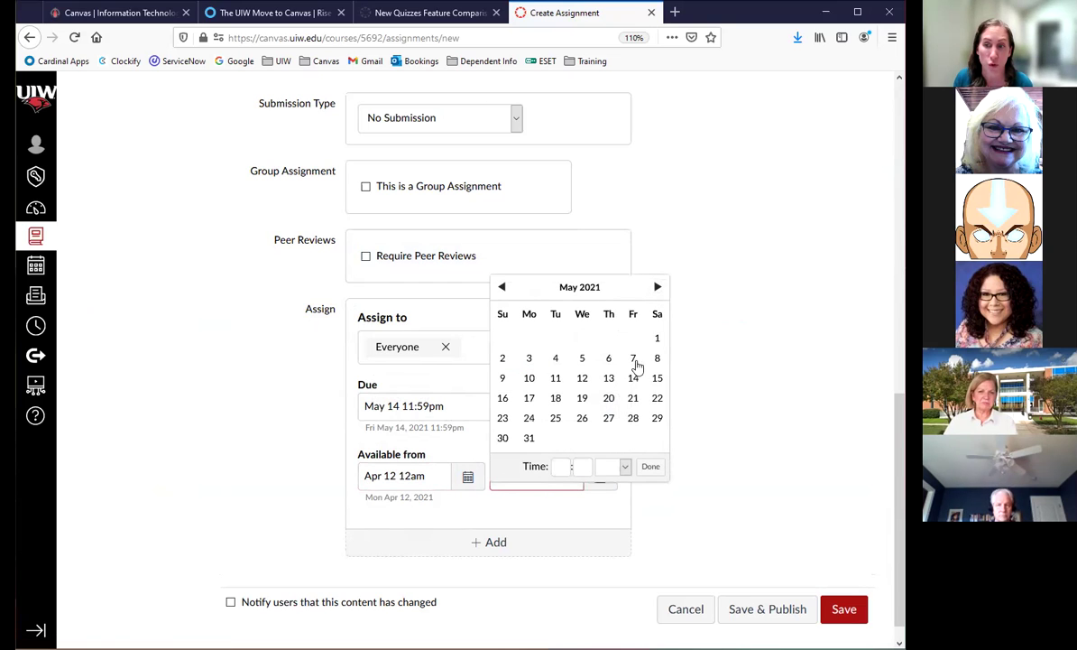
left_click(633, 418)
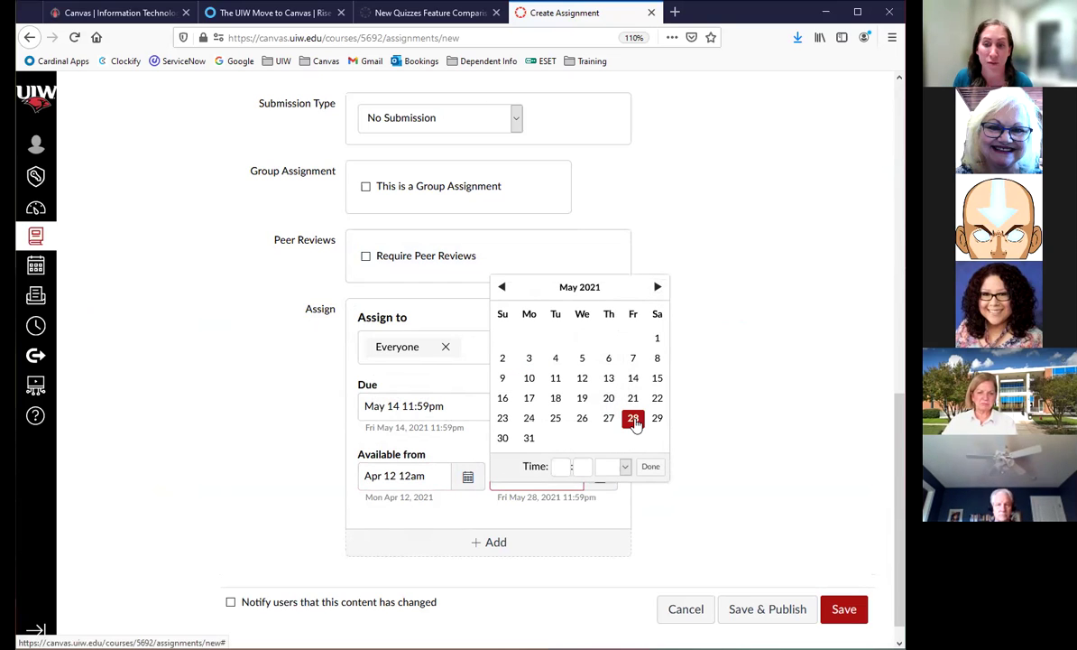
left_click(649, 472)
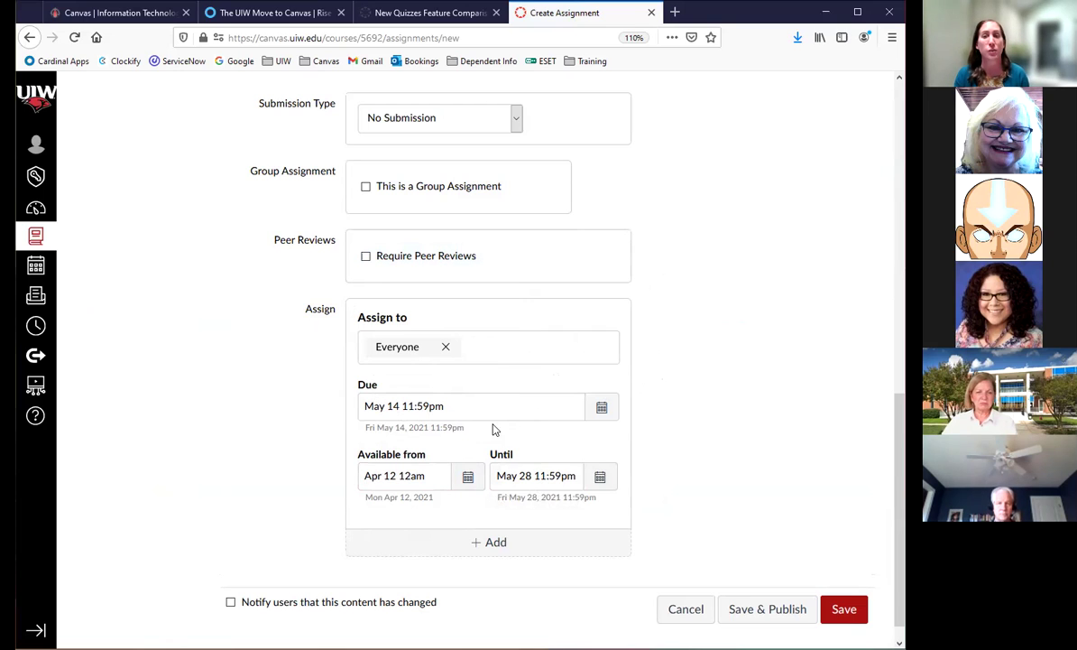
left_click(844, 610)
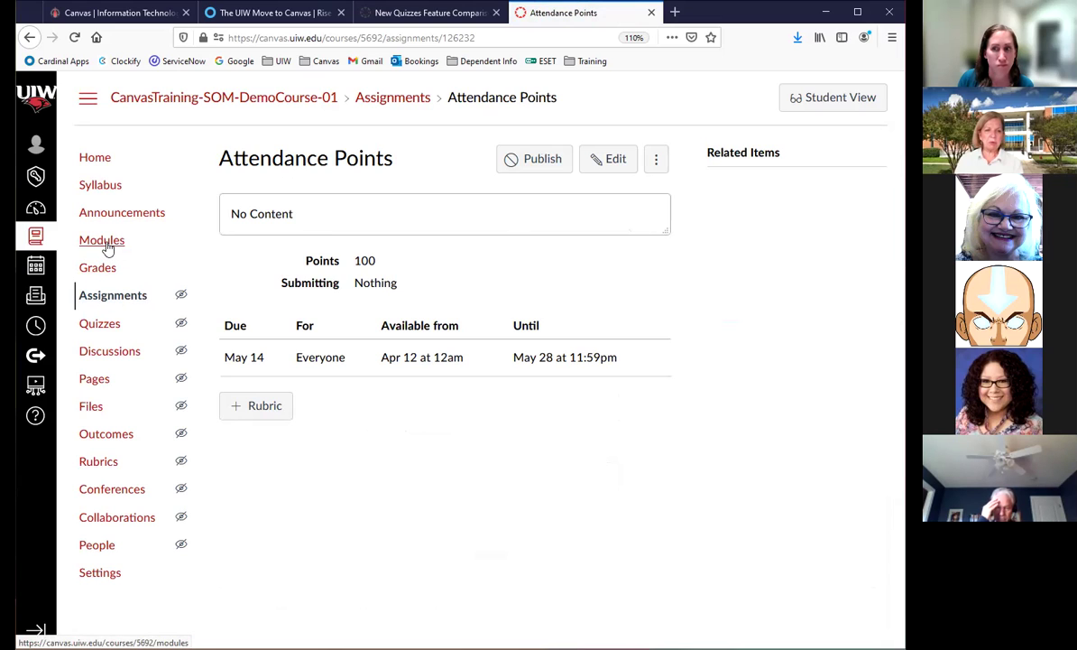
Go to the Quizzes page and look over the page-level options for question banks and the quiz engine.
left_click(102, 325)
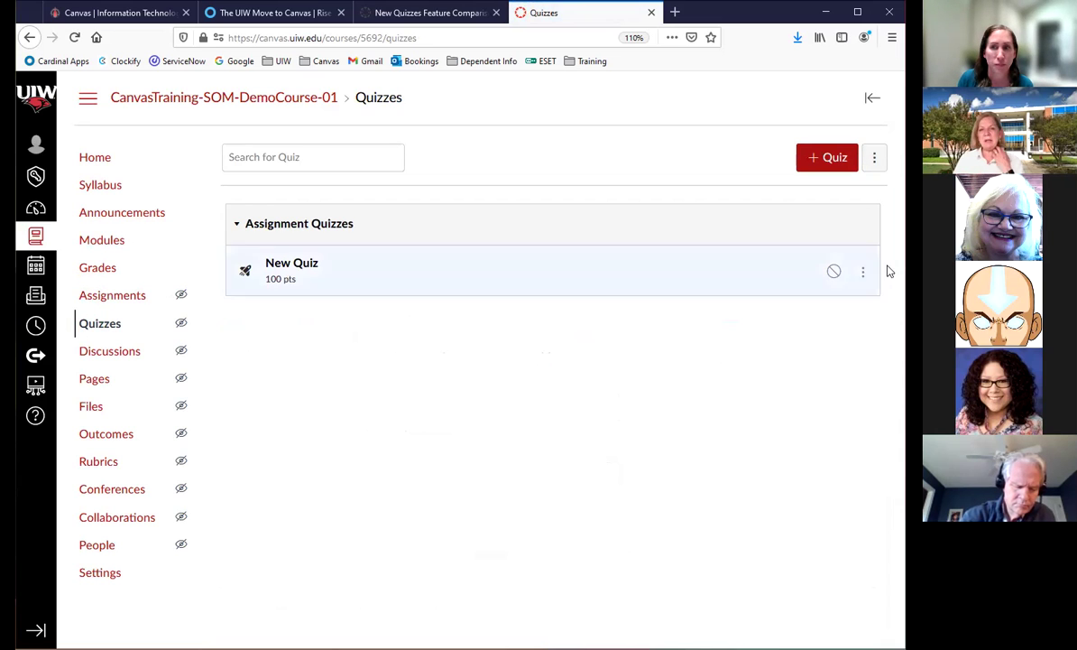
left_click(874, 159)
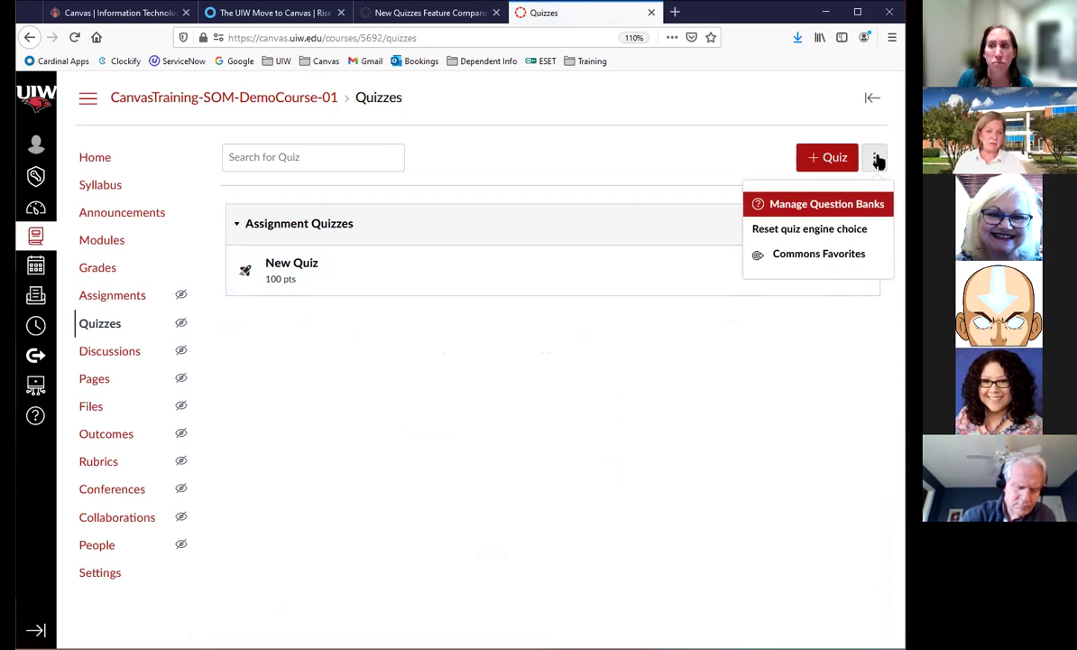
left_click(821, 365)
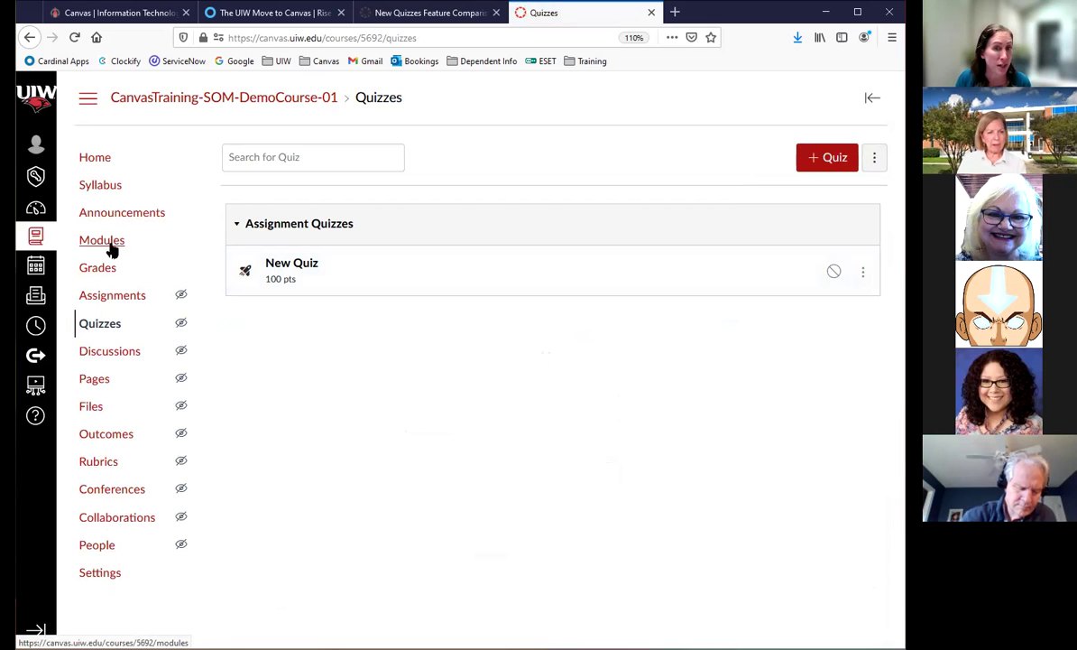
On the Assignments page, rename the untitled 10-point discussion as Discussion Assignment and open its full editing options.
left_click(109, 295)
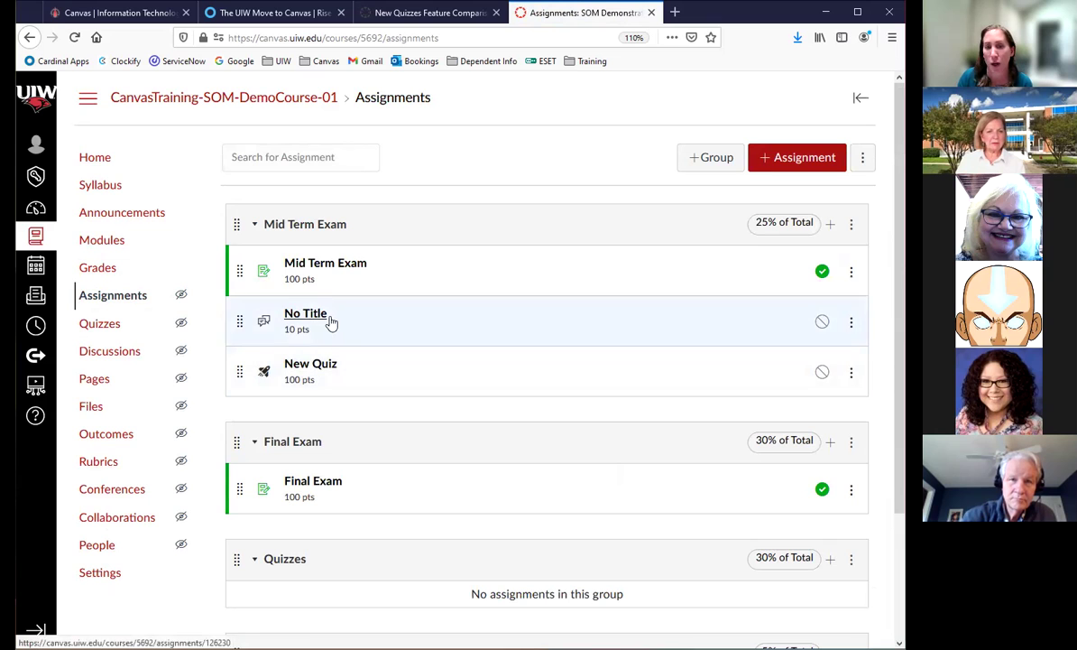
left_click(852, 323)
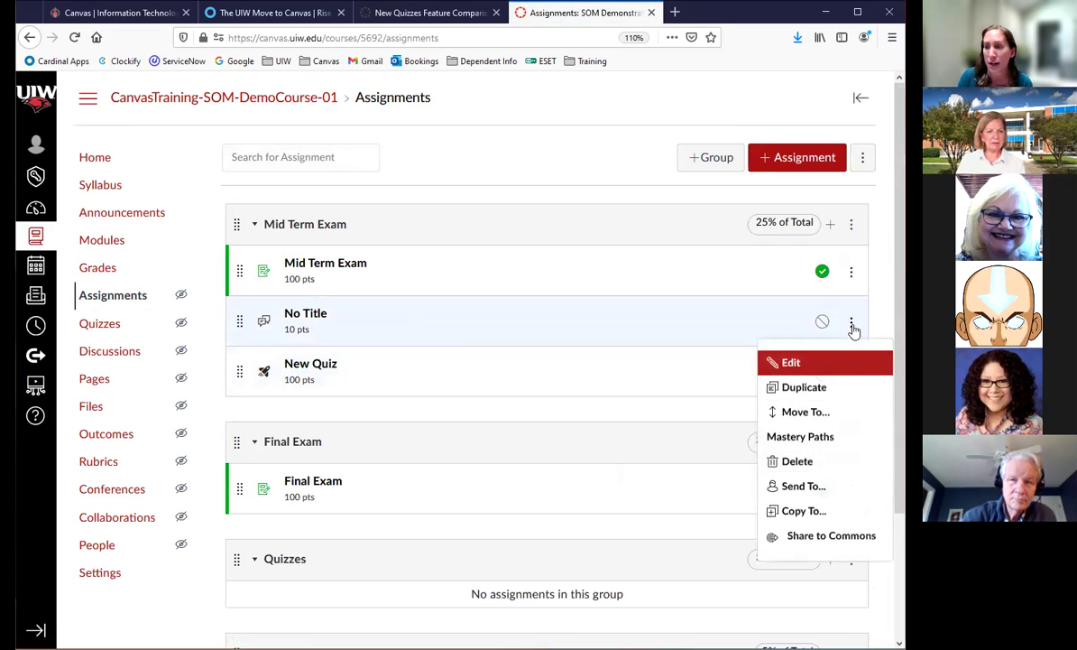
left_click(801, 364)
left_click_drag(487, 291, 405, 287)
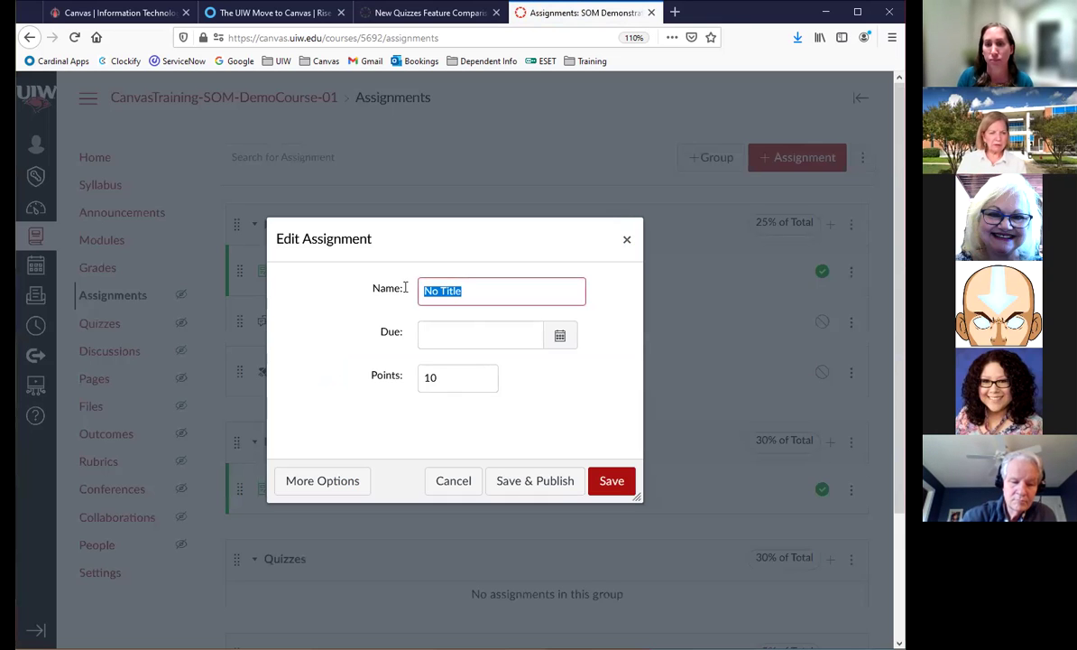
type("Discussio")
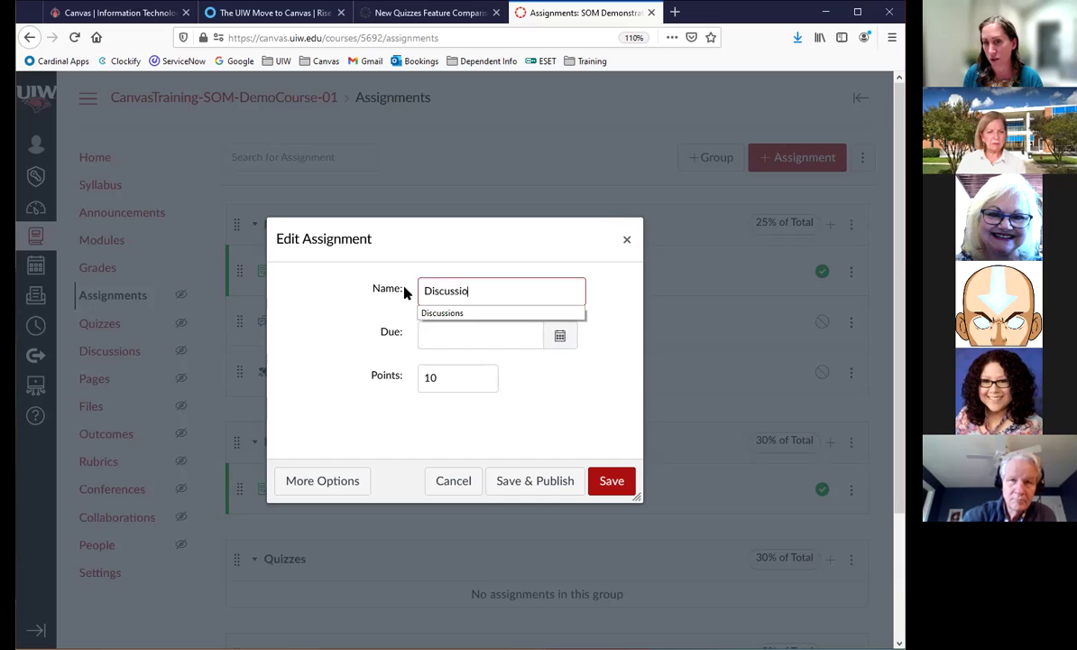
type("n Assignment")
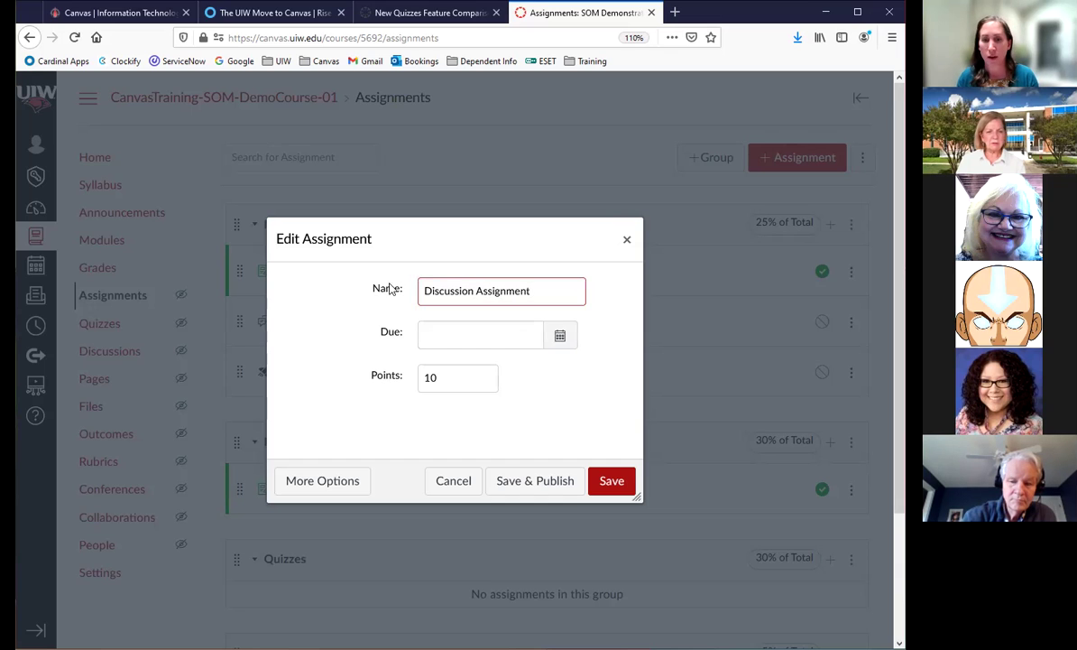
left_click(320, 486)
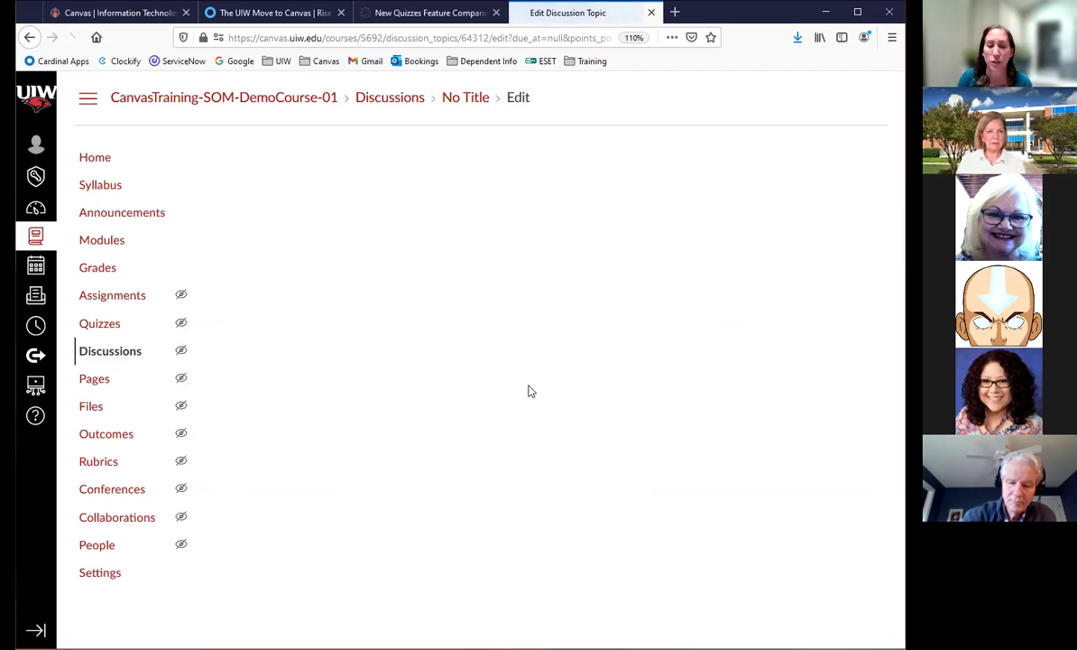
Review the discussion's grading and group settings and the course section choices for who it is assigned to.
scroll(557, 410, "down", 5)
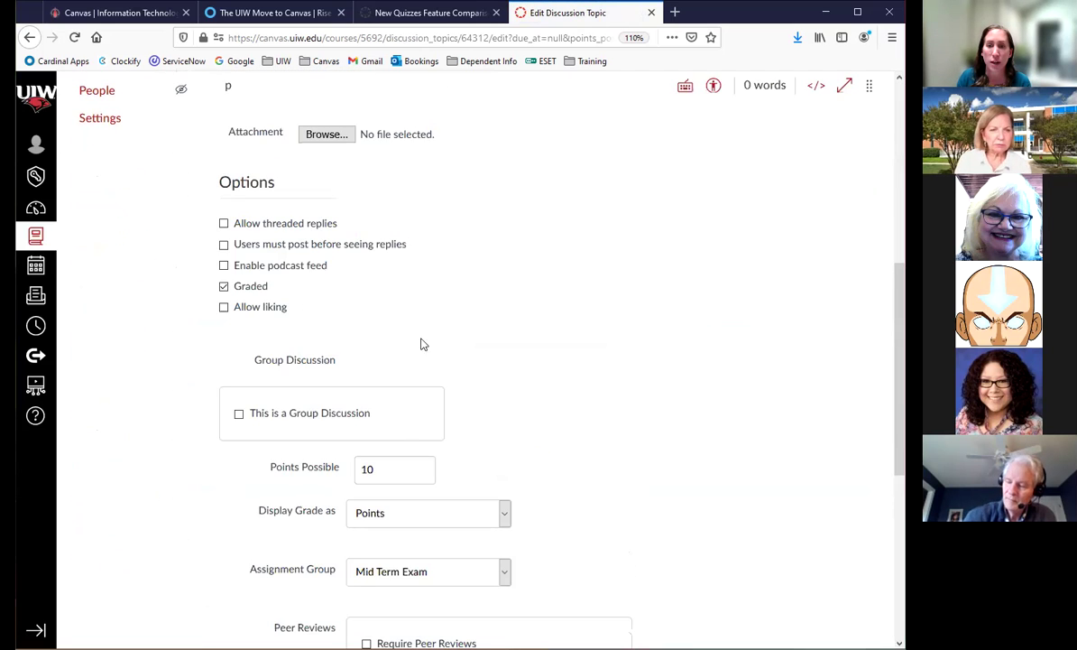
scroll(404, 307, "down", 5)
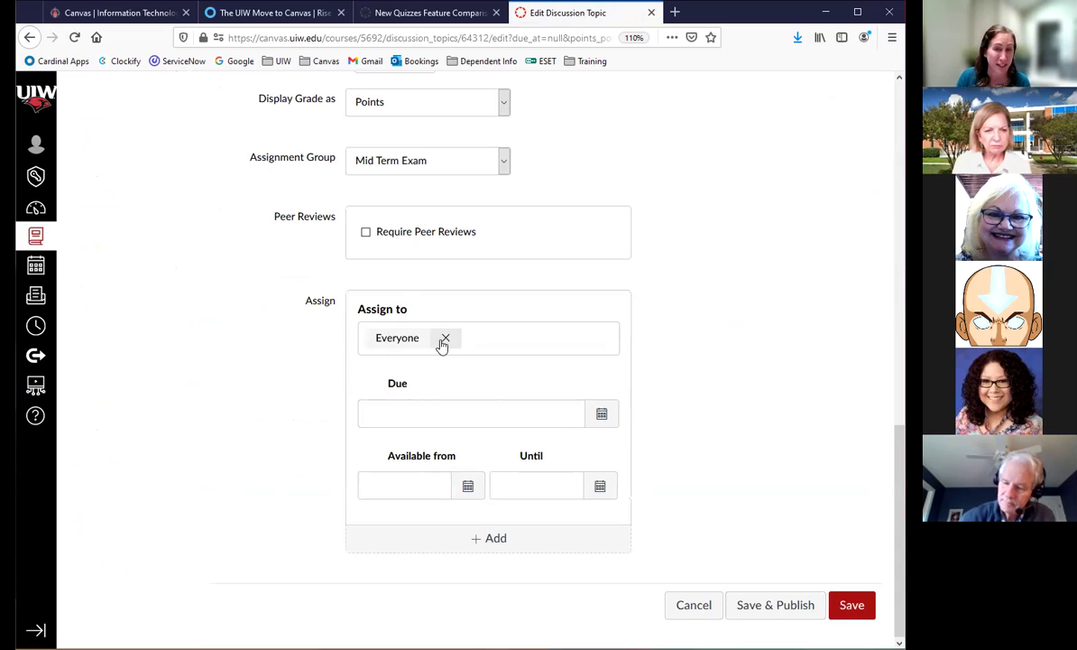
left_click(476, 339)
key("Down")
key("Down")
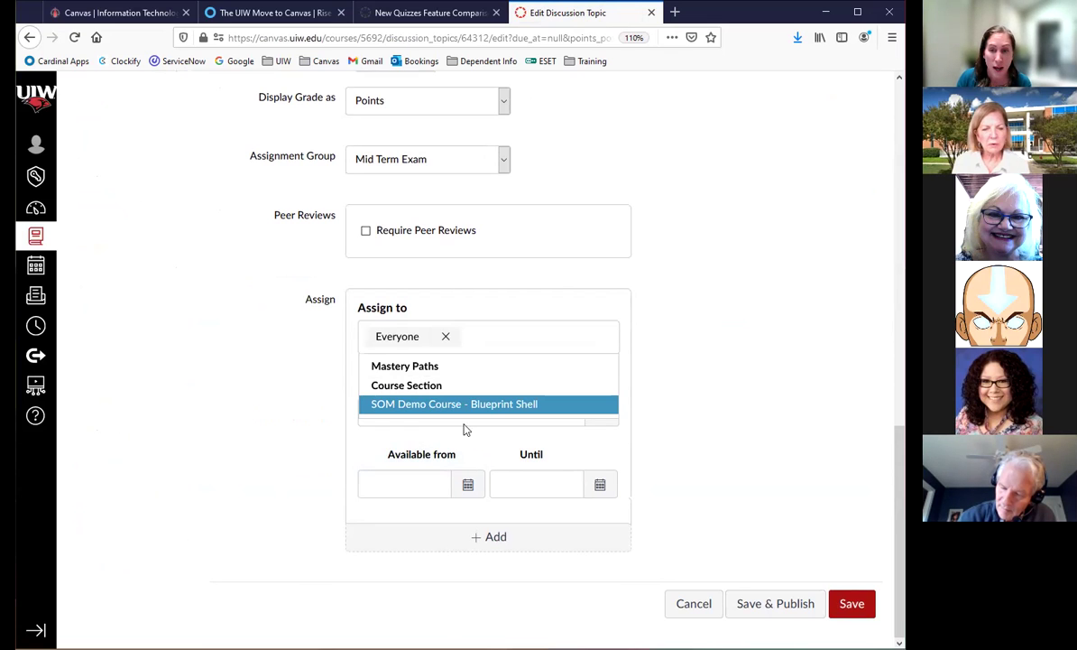
Add a second assignment block with its own assignee and date fields to the discussion.
left_click(478, 534)
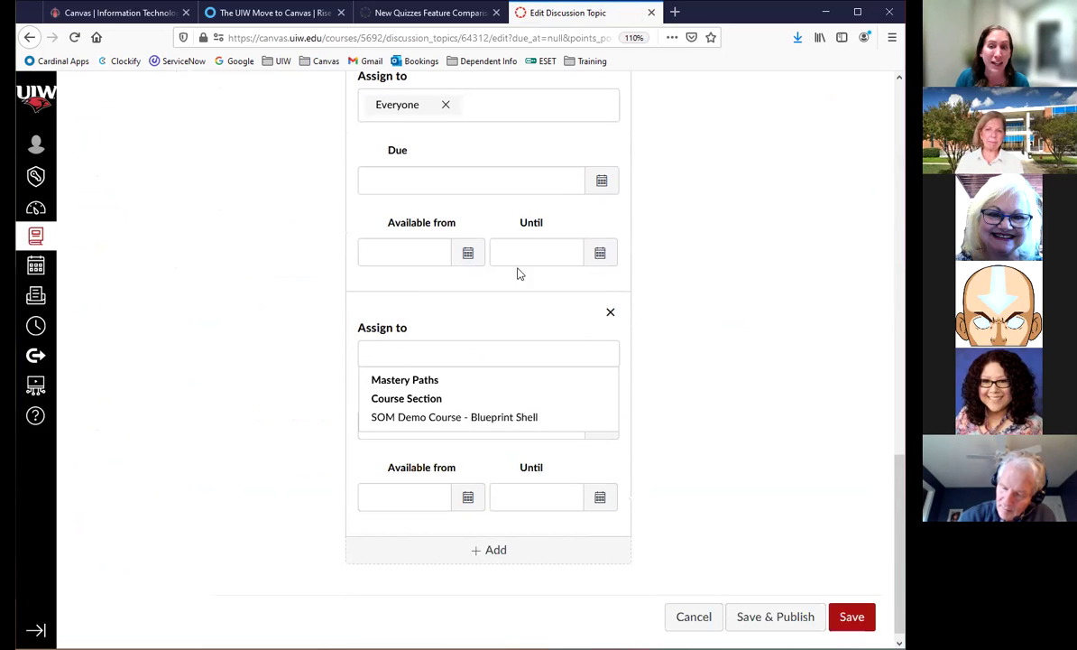
left_click(660, 391)
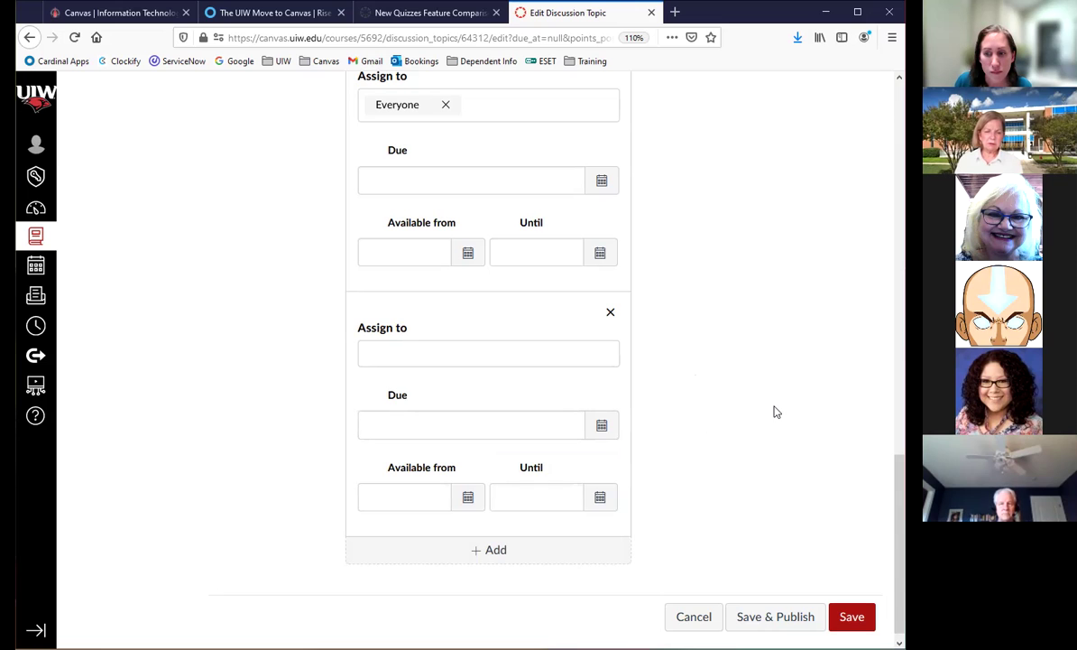
scroll(776, 411, "up", 3)
scroll(775, 411, "down", 3)
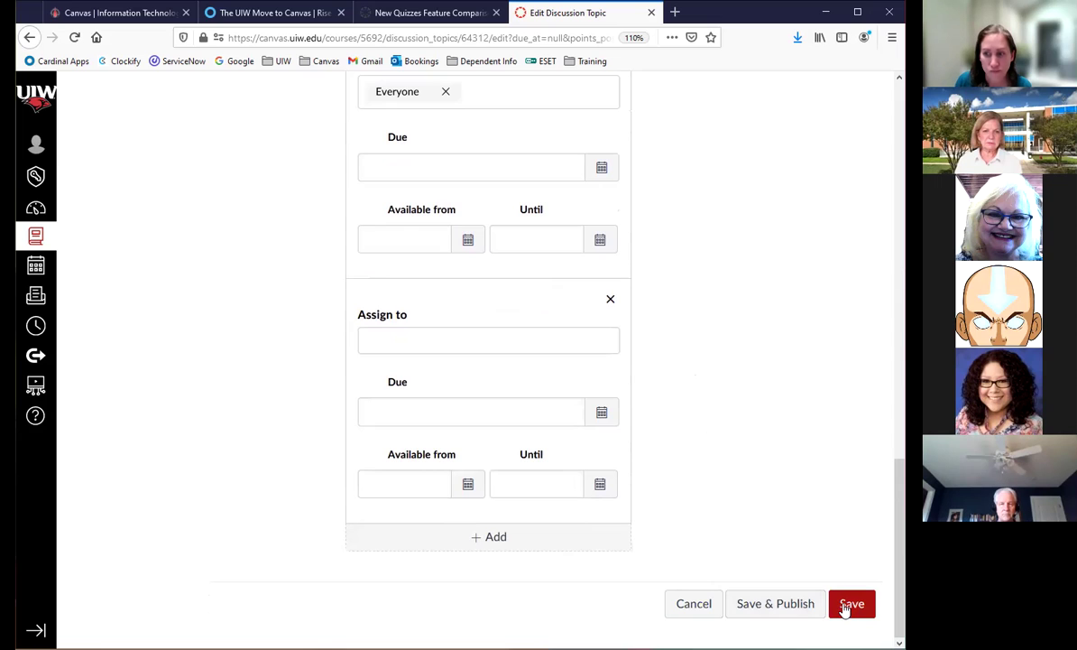
Try to publish the discussion, remove the empty second assignment block, and save without publishing.
left_click(793, 609)
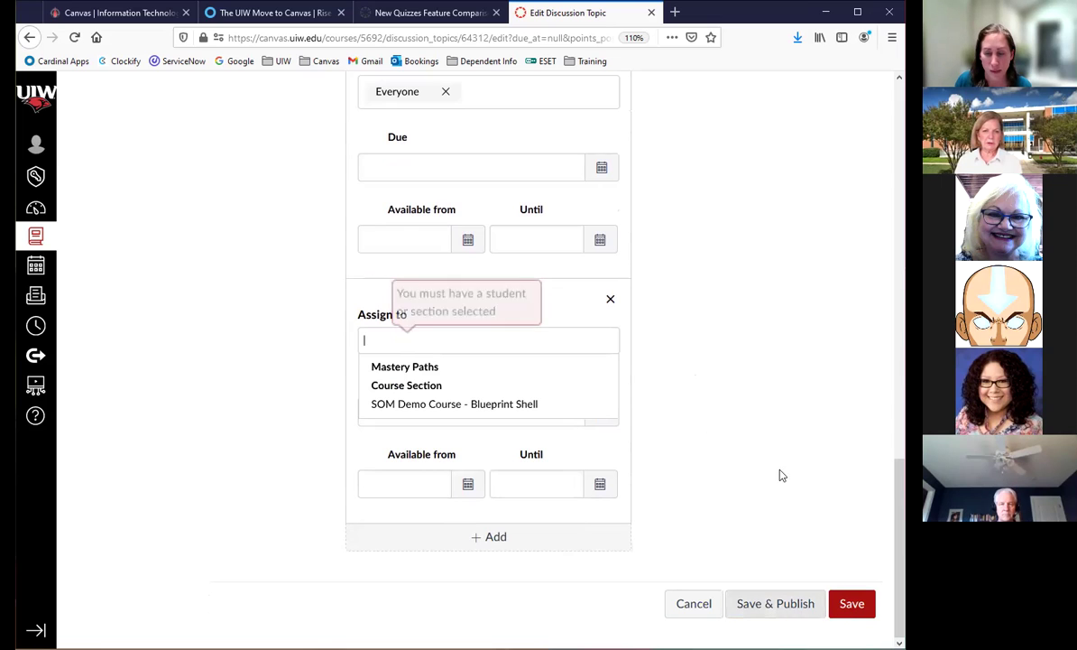
left_click(611, 301)
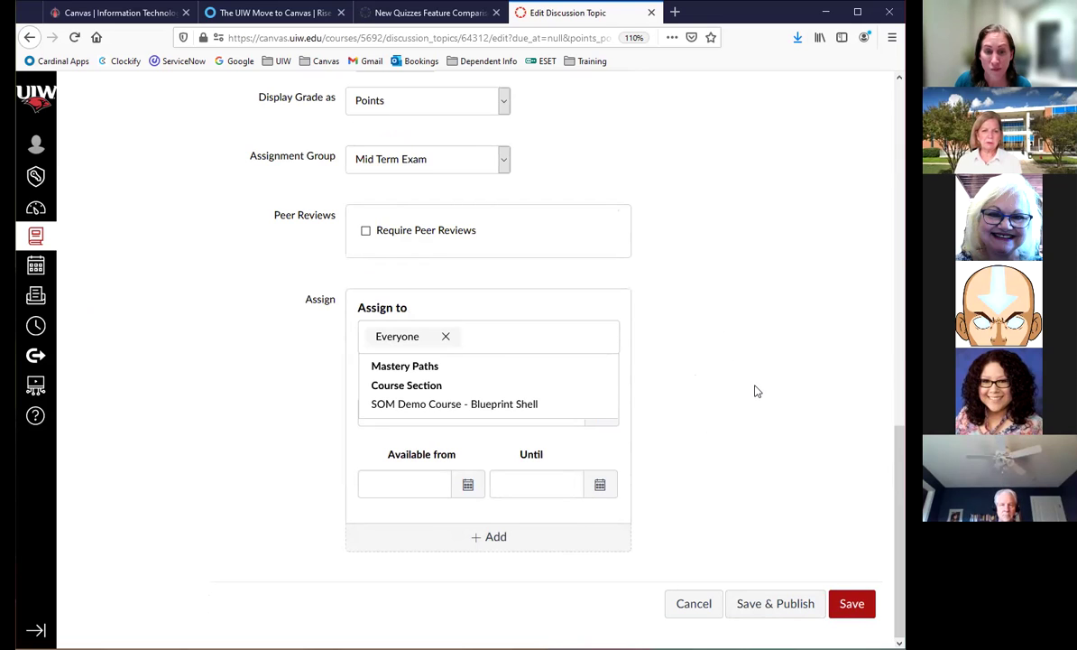
left_click(859, 604)
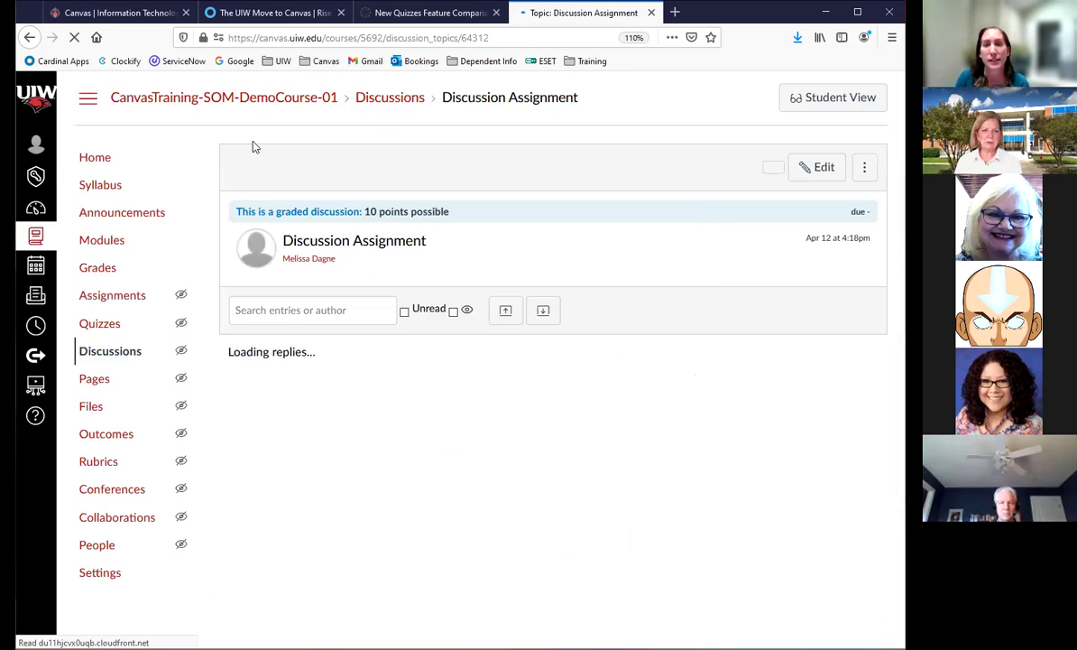
Return to the course's Quizzes page and check its page-level options.
left_click(106, 331)
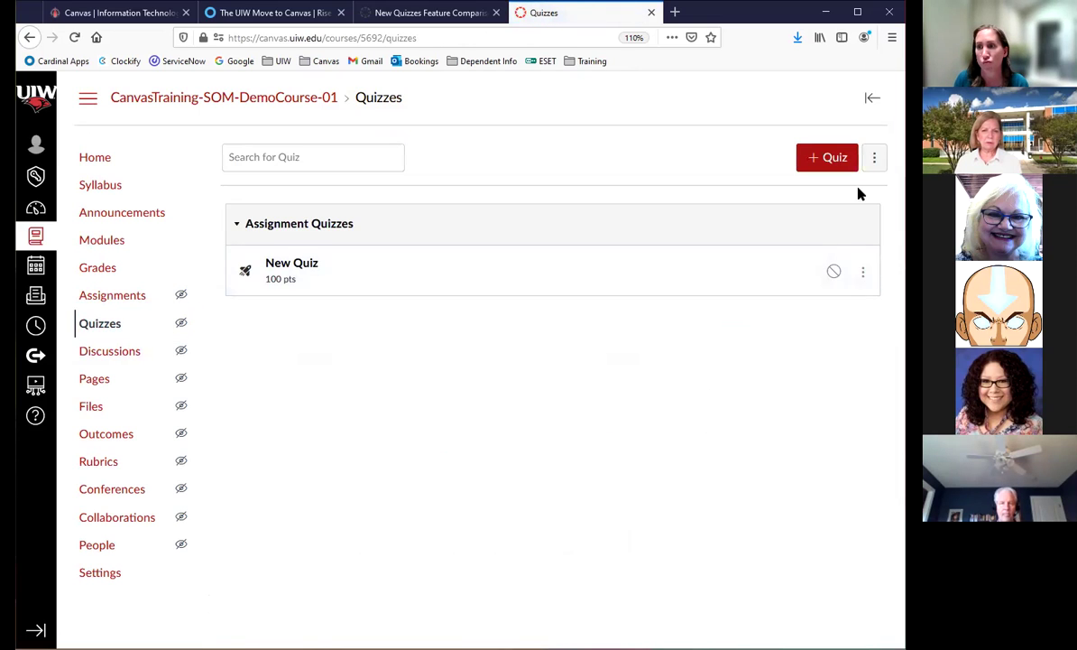
left_click(875, 159)
left_click(762, 362)
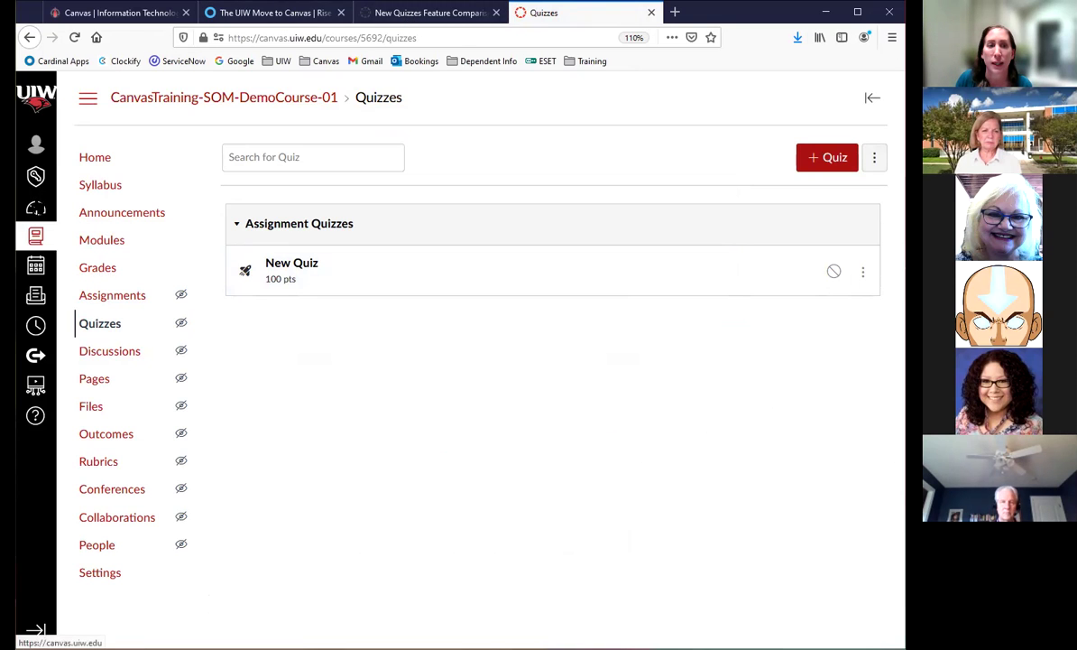
Open the Dashboard in a new browser tab and enter the Canvas Overview and Resources course.
right_click(39, 205)
left_click(117, 217)
left_click(680, 12)
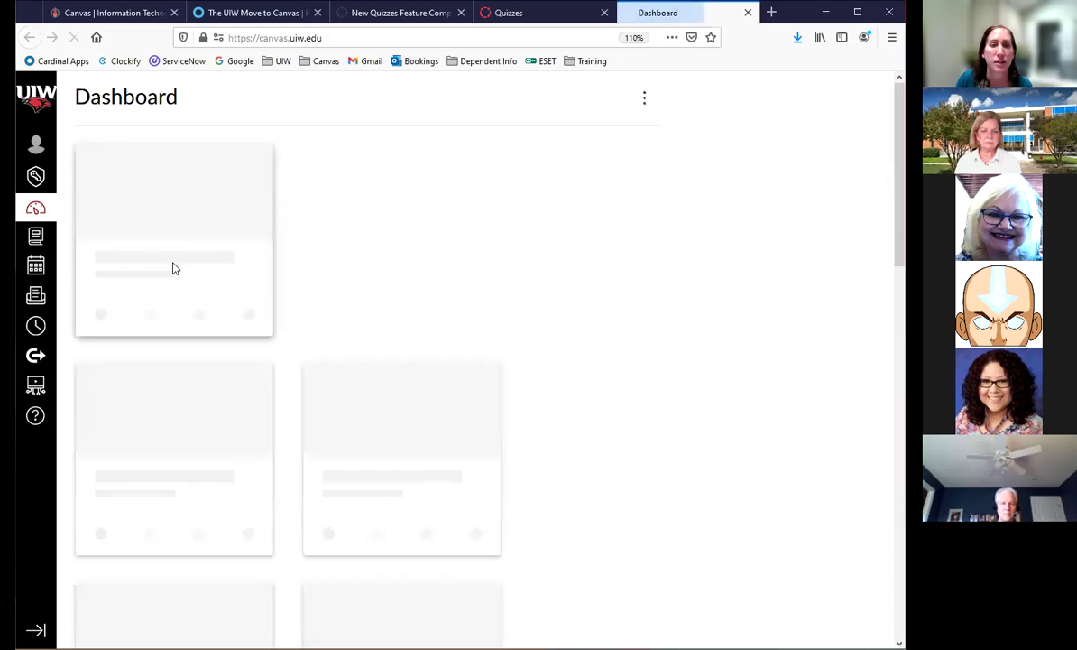
left_click(176, 316)
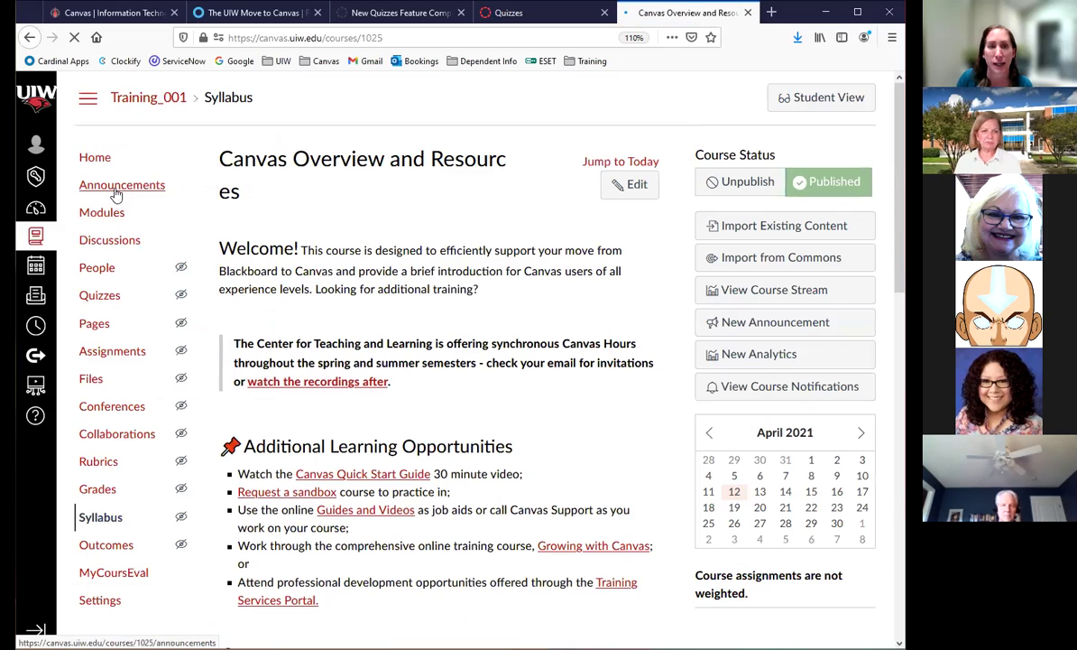
Browse the course announcements and open the one about giving select students additional attempts or time on a quiz.
left_click(115, 189)
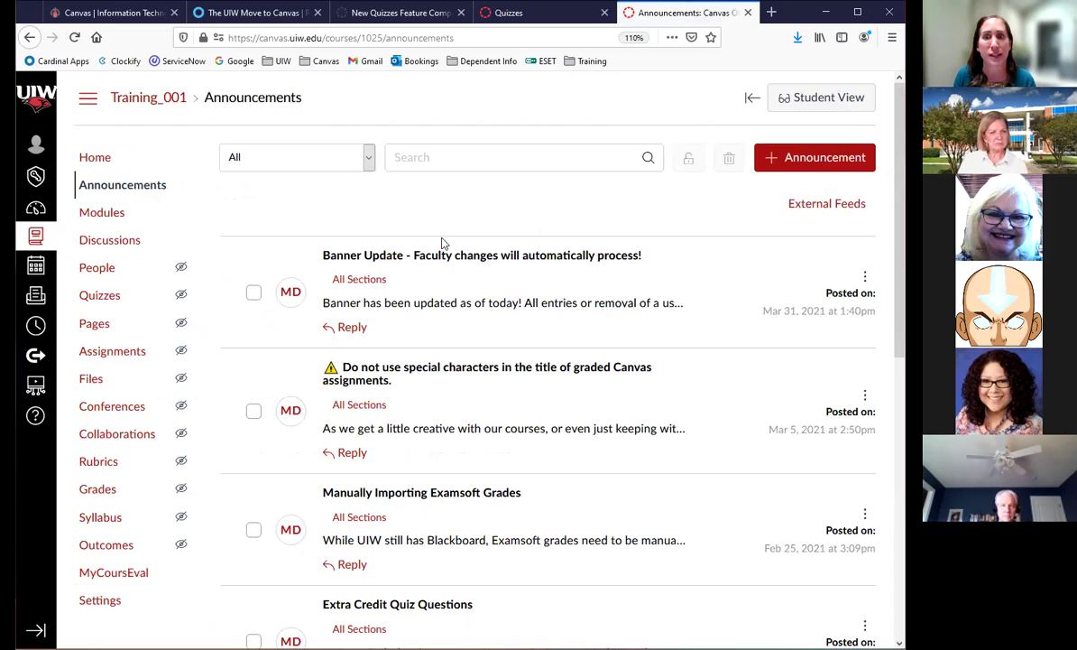
scroll(442, 242, "down", 3)
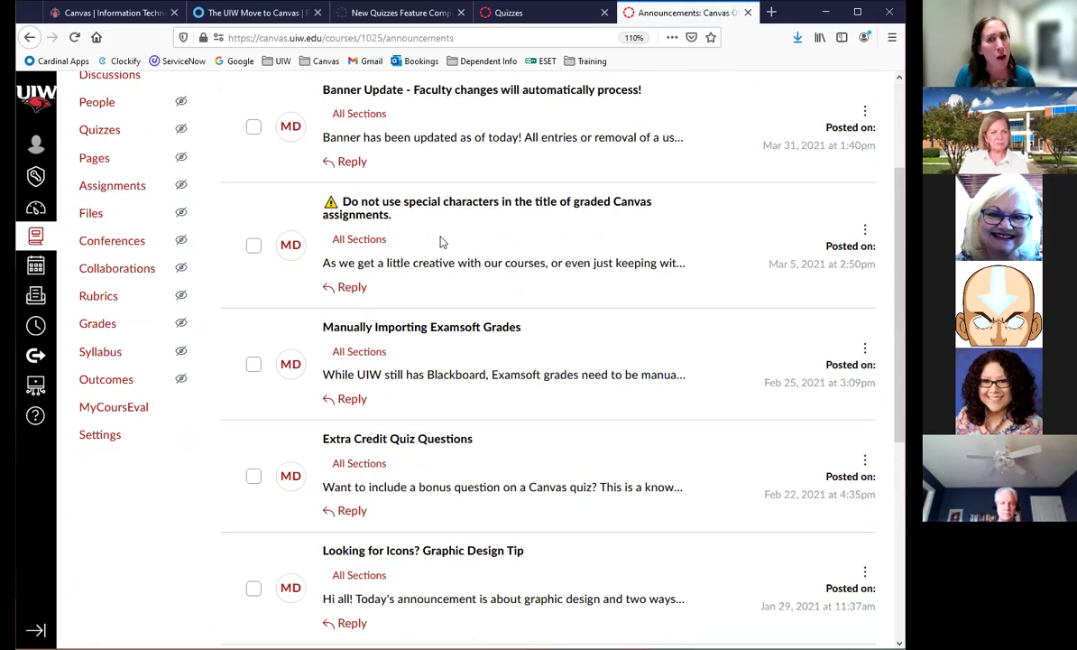
scroll(434, 267, "down", 3)
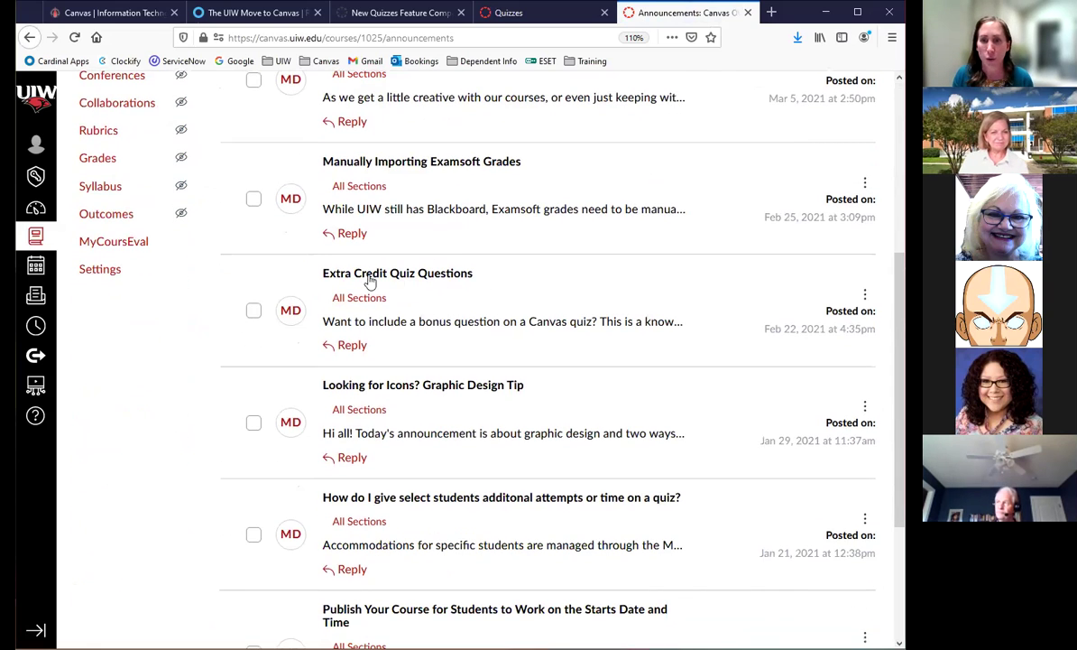
scroll(451, 370, "down", 3)
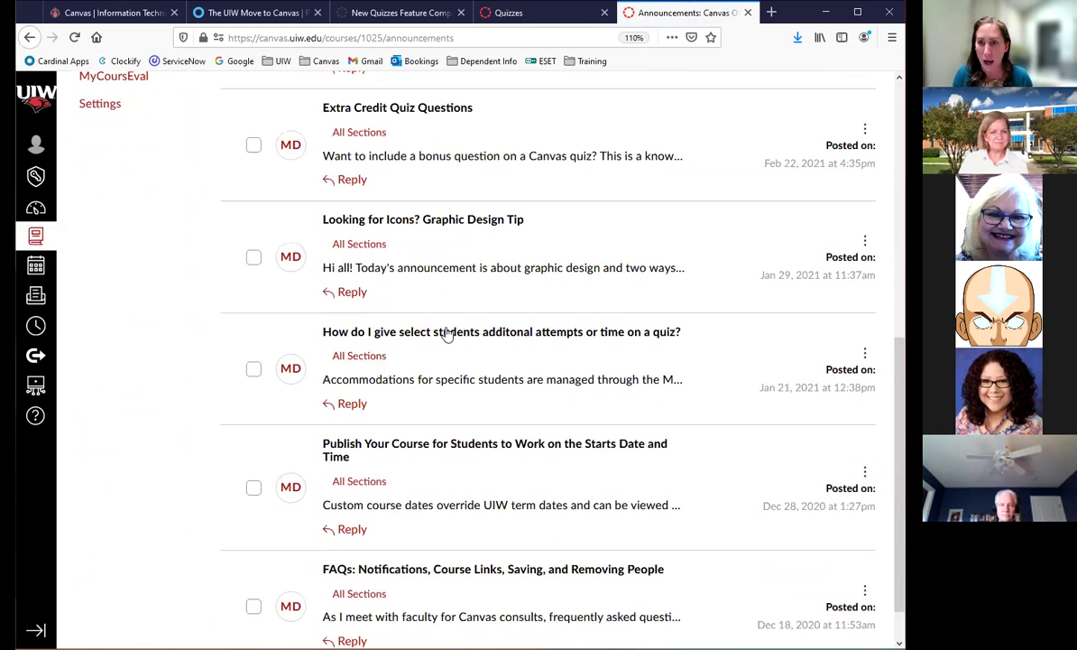
left_click(446, 334)
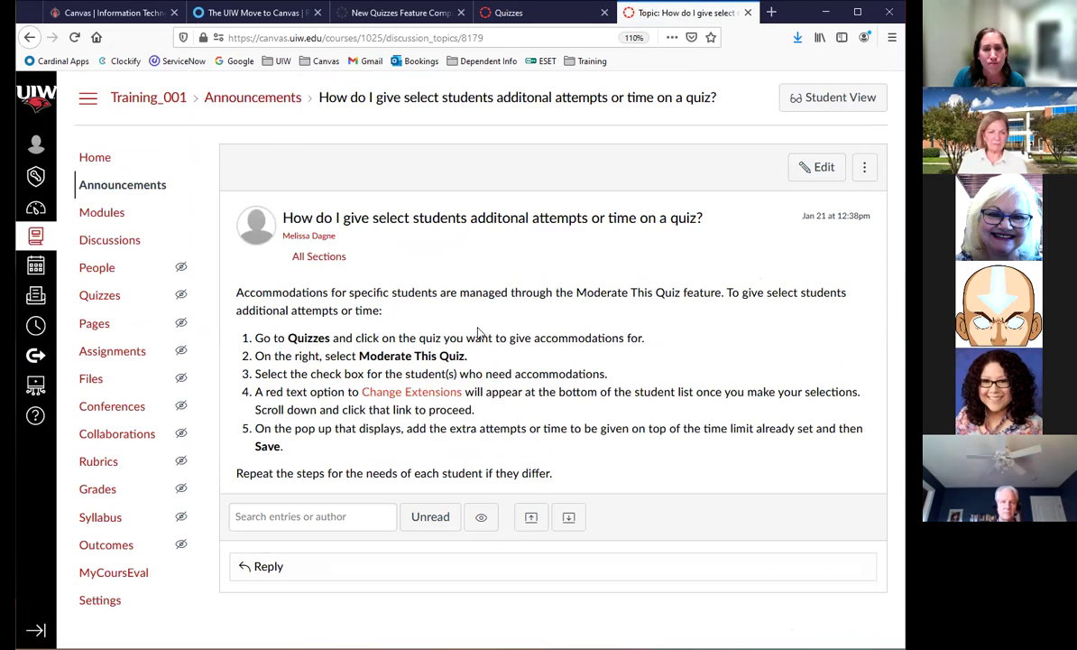
Open the training course's Quizzes page in a new browser tab and check the options for Course Survey.
right_click(109, 297)
left_click(155, 305)
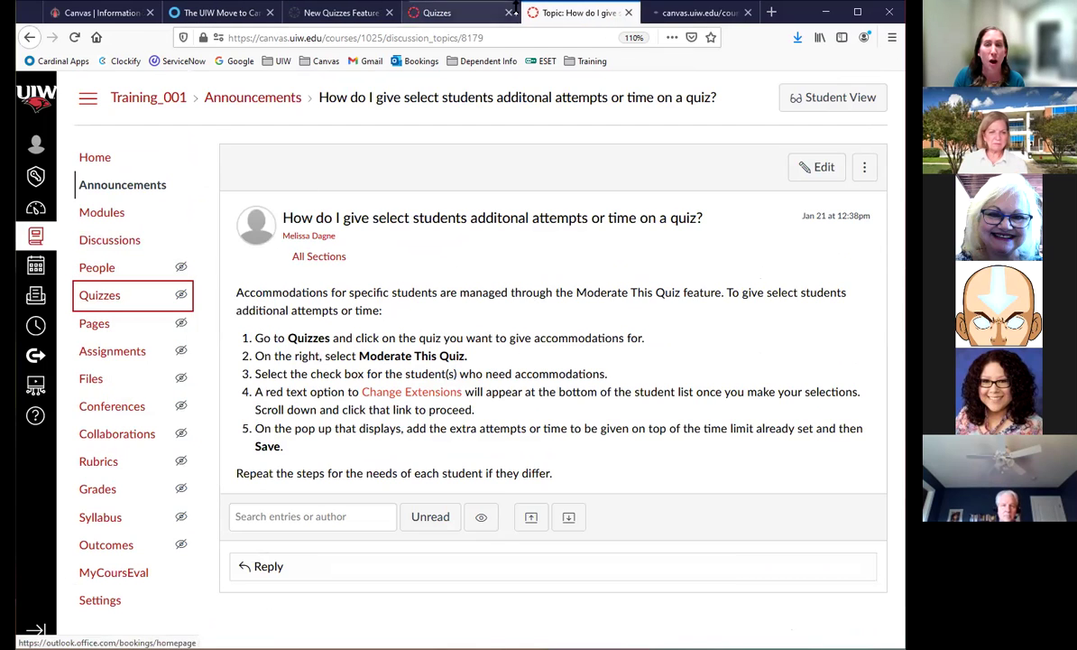
left_click(694, 19)
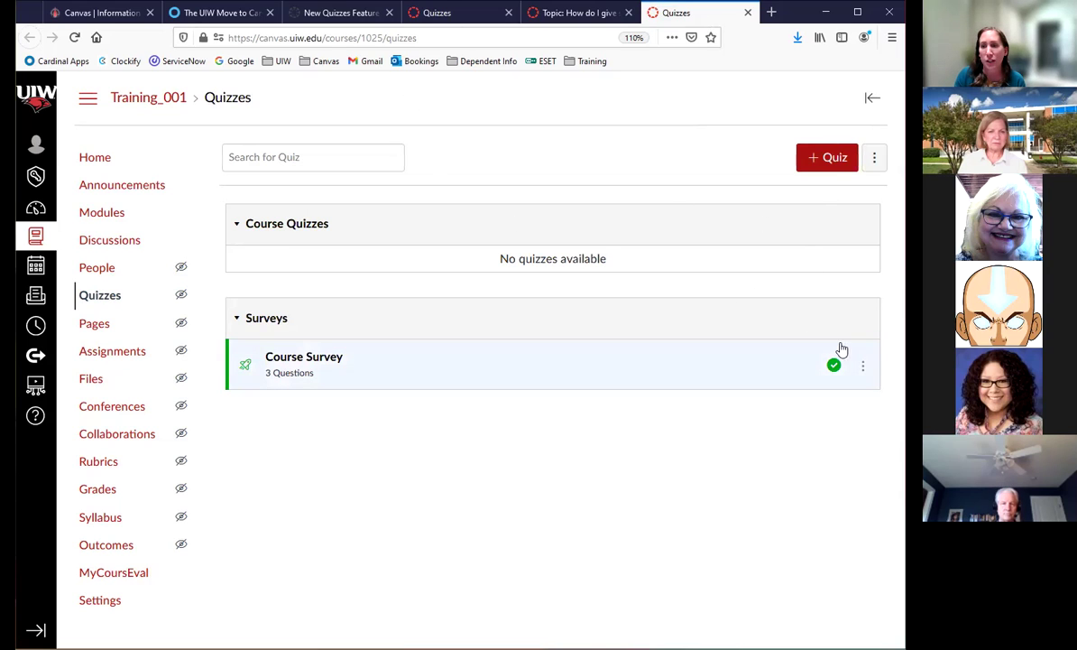
left_click(862, 368)
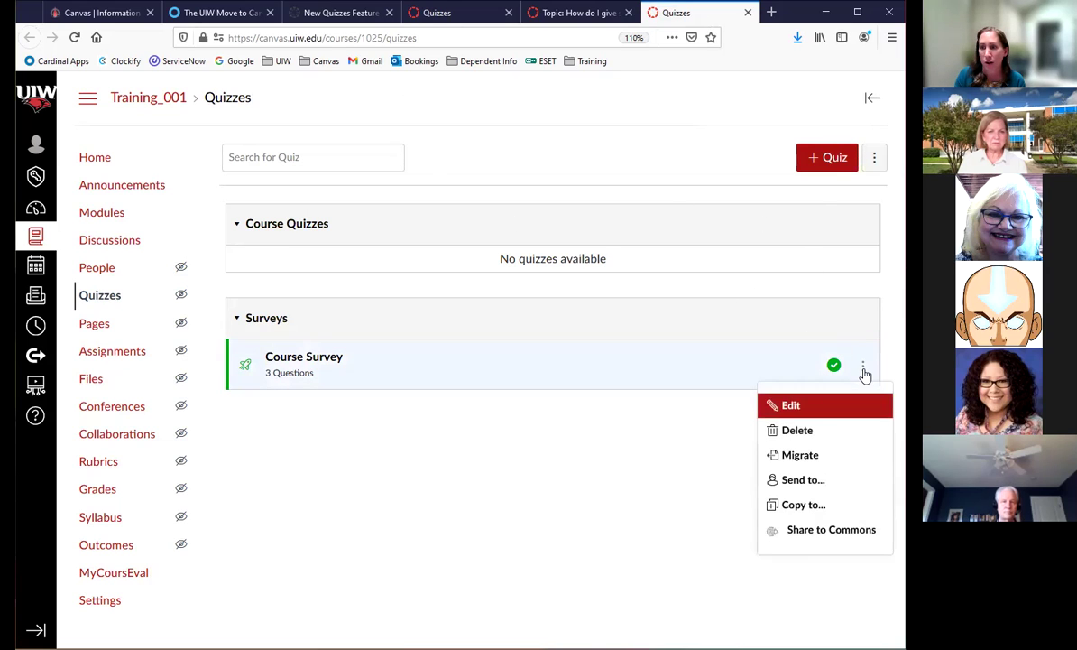
left_click(534, 491)
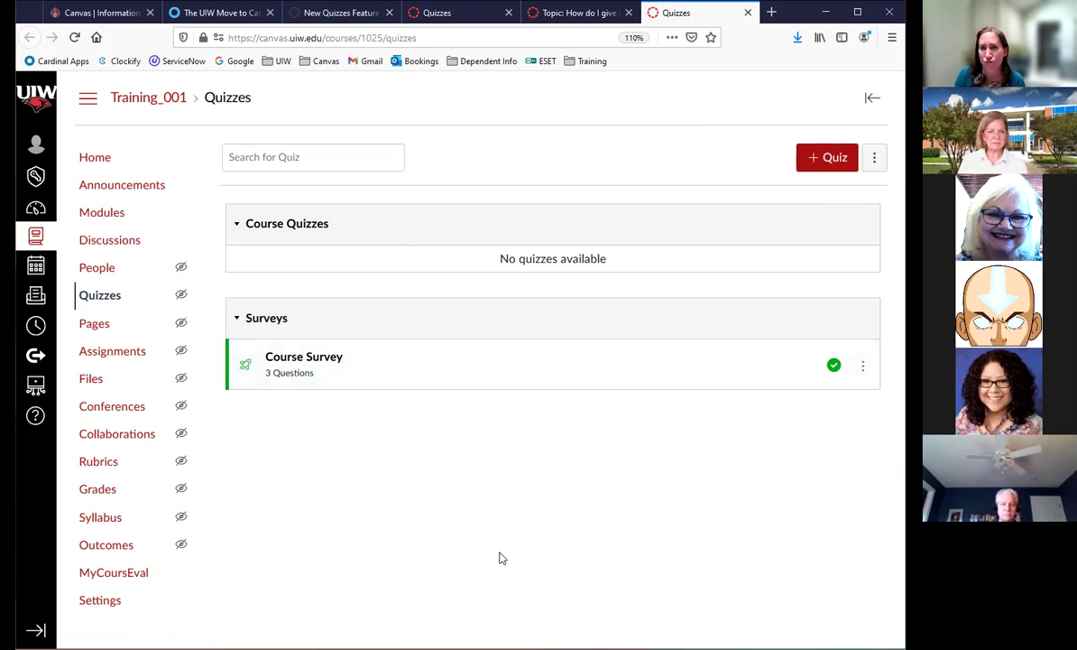
Return to the quiz accommodations announcement and open the training course's Quizzes page from there.
left_click(534, 14)
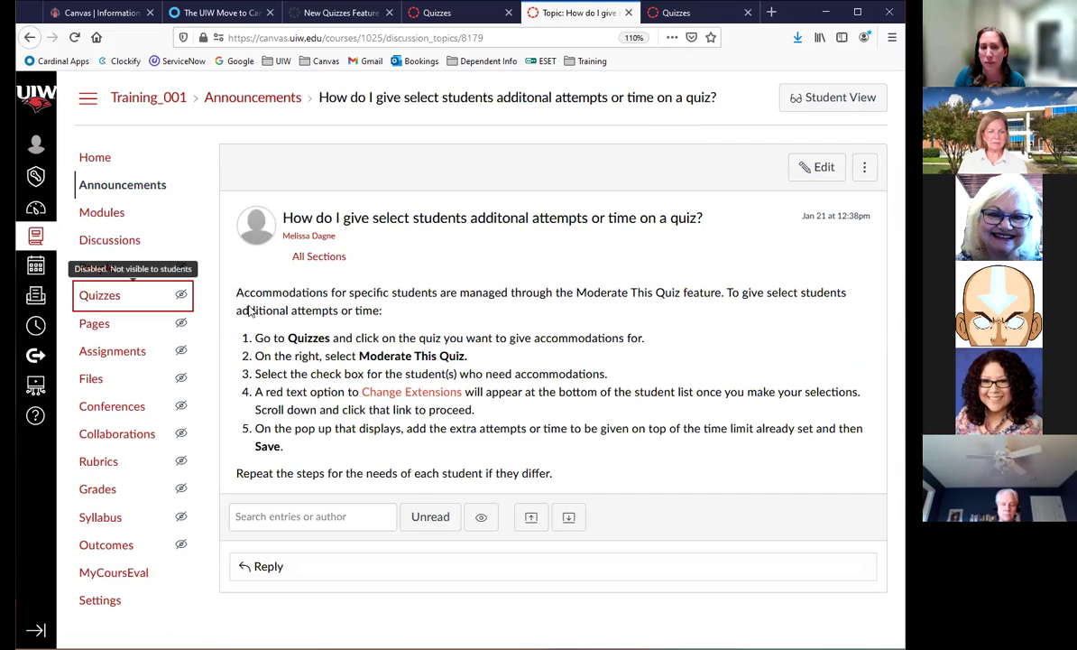
left_click(104, 300)
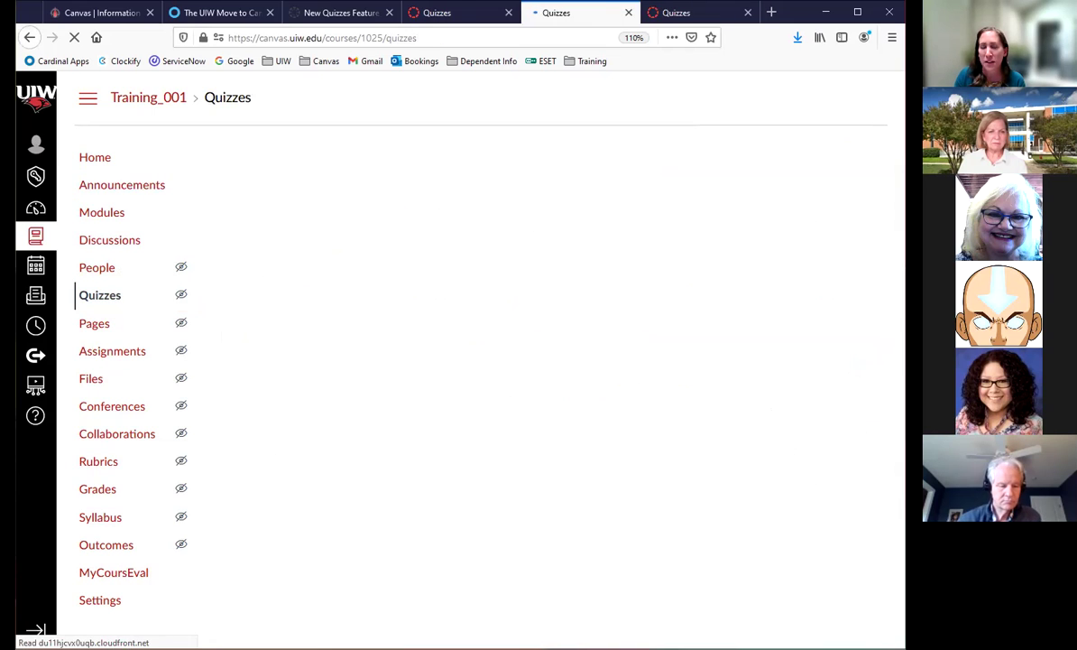
left_click(676, 12)
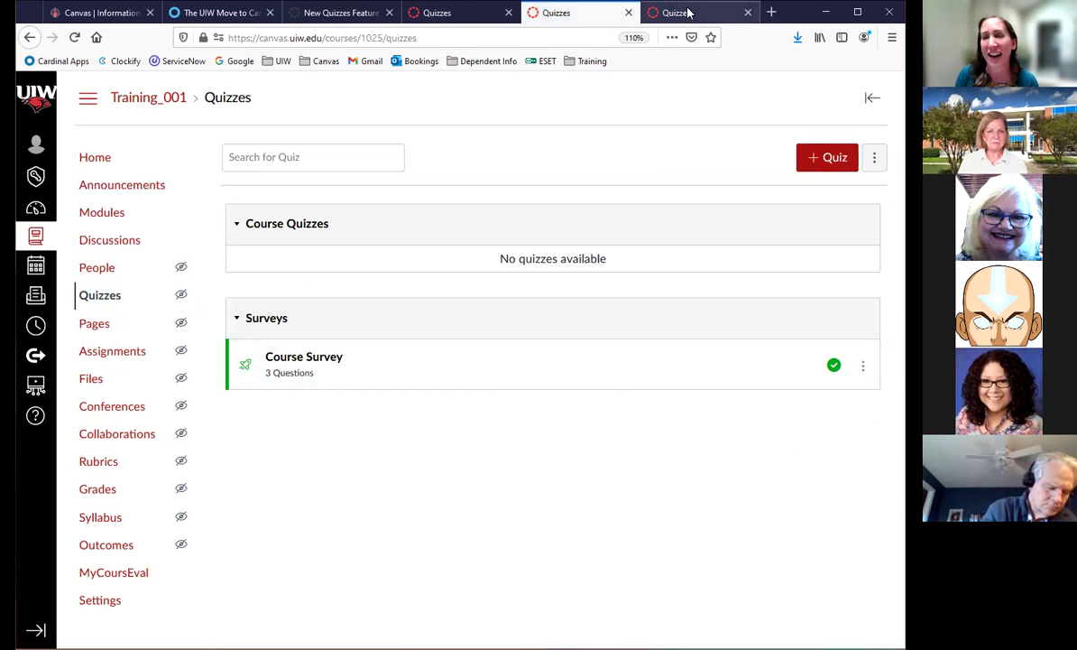
Back in the SOM demo course, open New Quiz, check its additional options, and return to the Quizzes page.
left_click(447, 11)
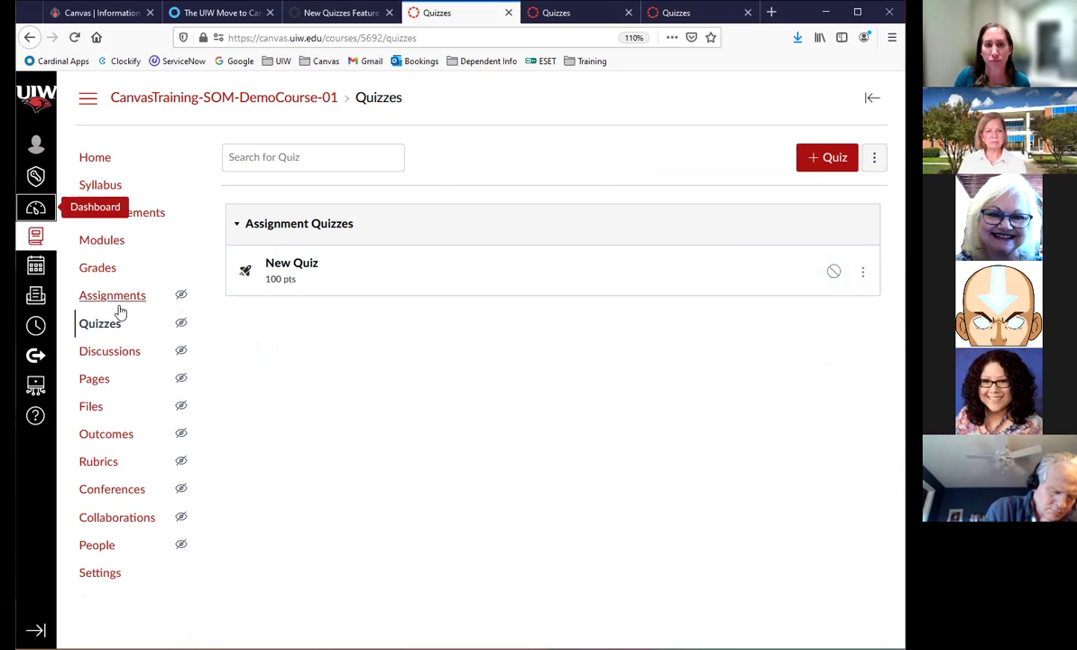
left_click(286, 267)
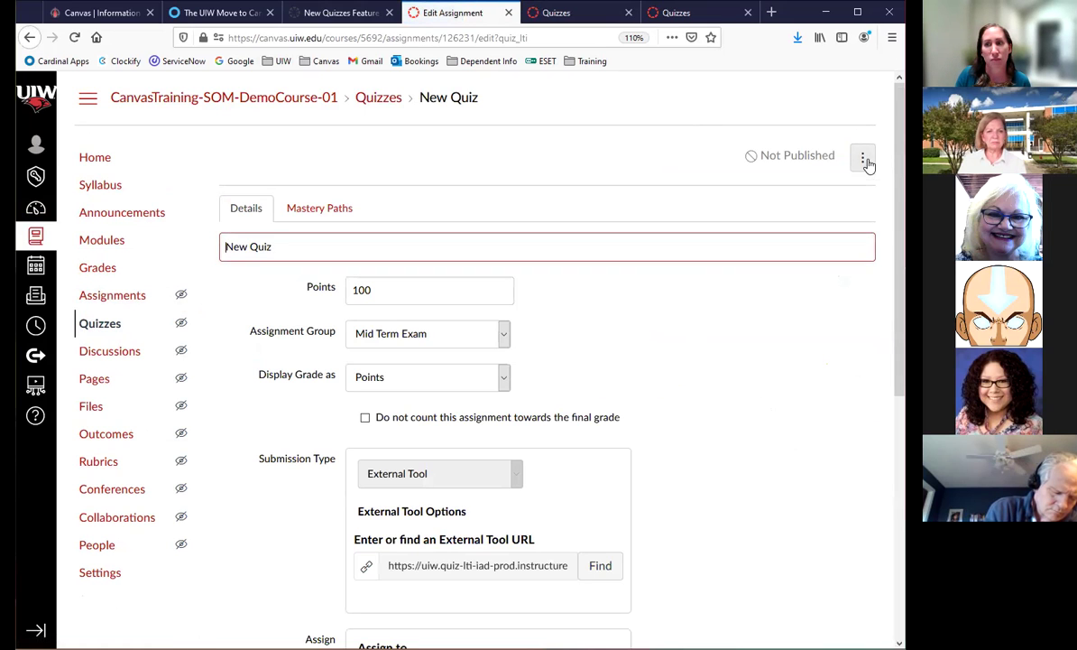
left_click(863, 159)
left_click(798, 405)
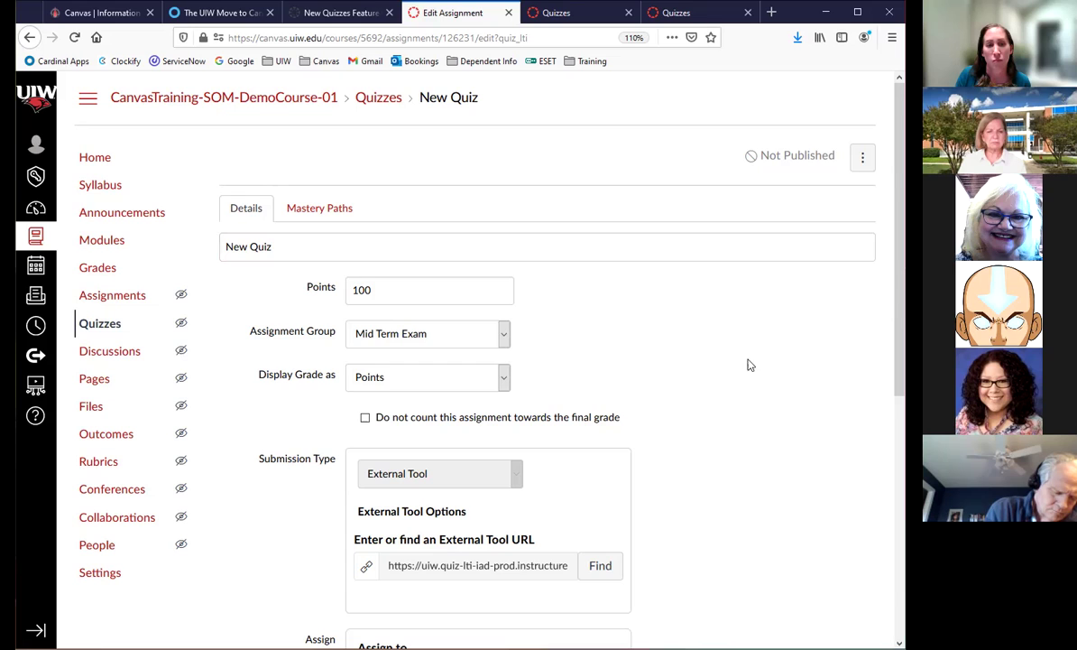
left_click(96, 325)
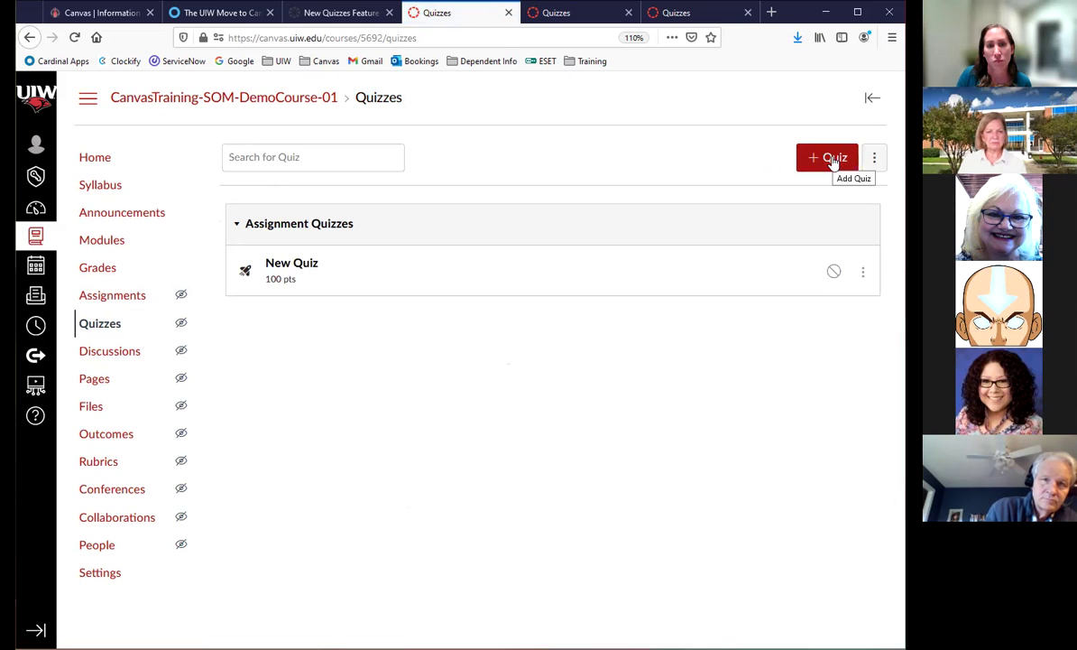
Create a new quiz with the Classic Quizzes engine and title it "Classic Quiz".
left_click(828, 171)
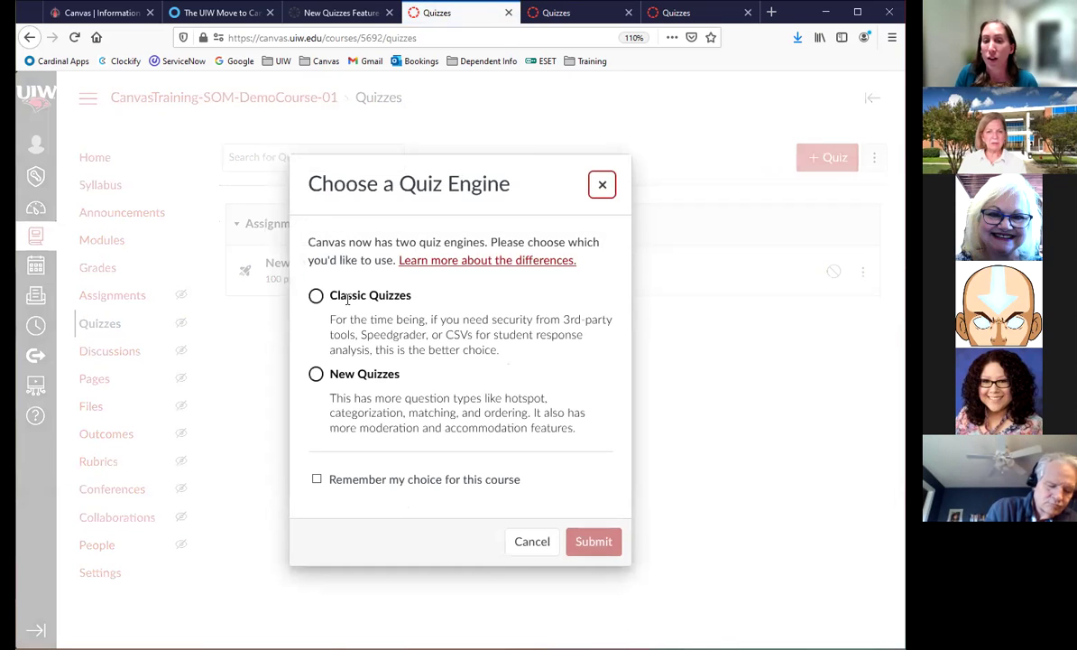
left_click(316, 298)
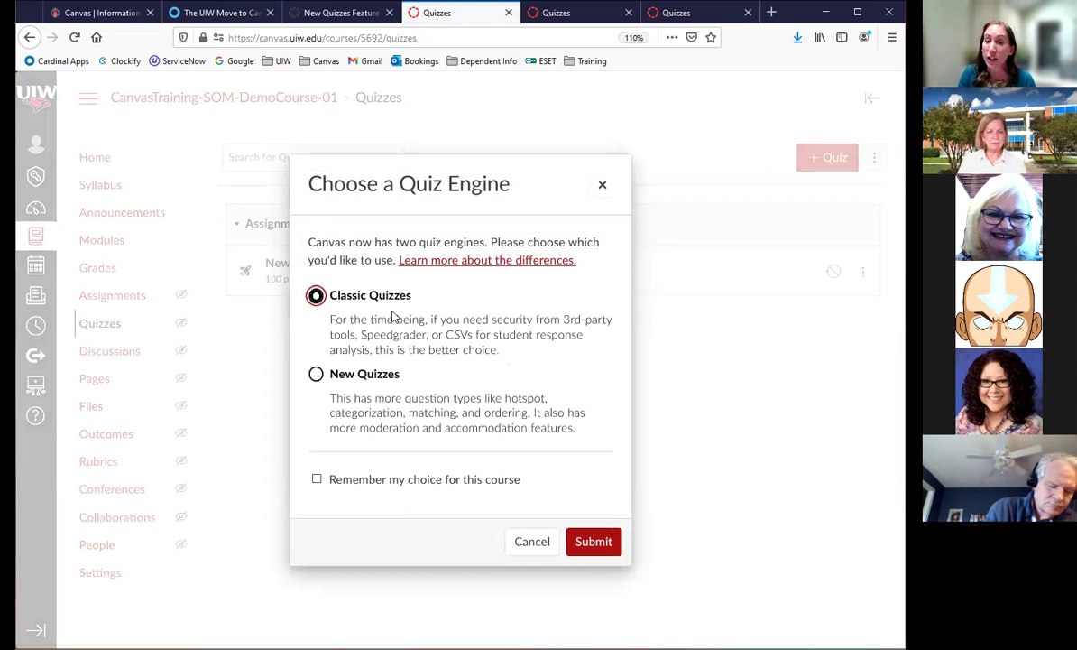
left_click(605, 552)
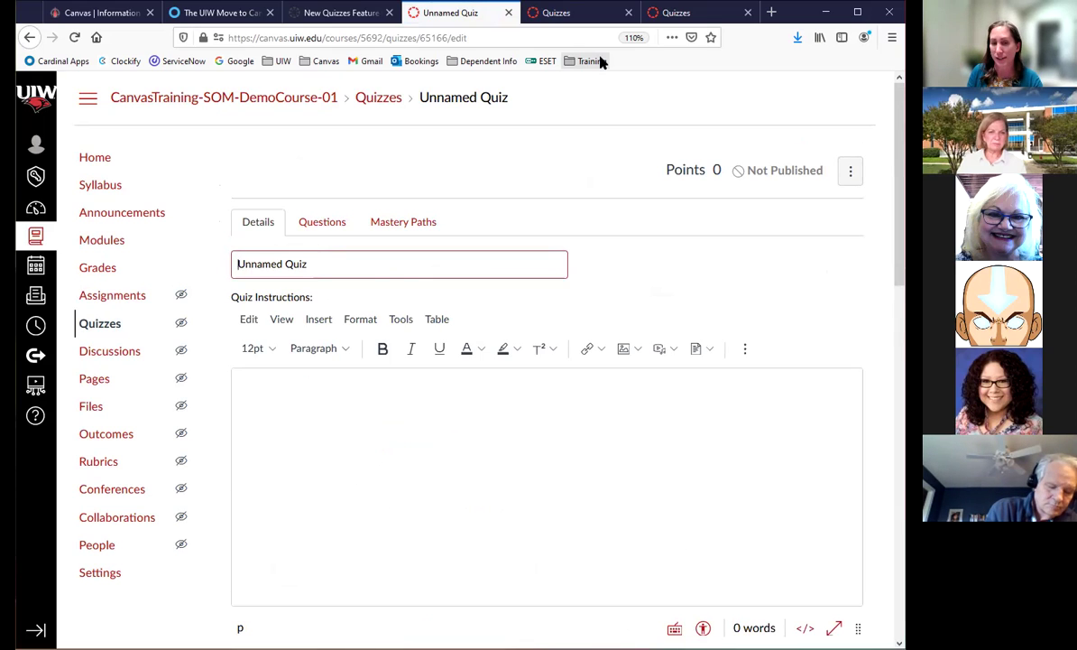
type("Classic ")
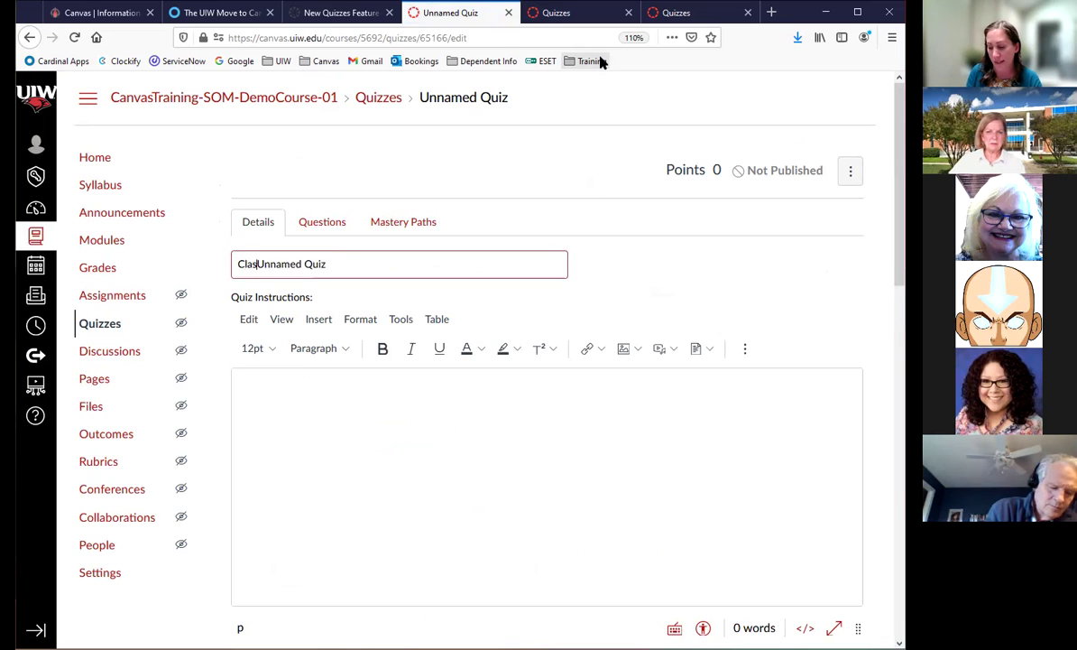
type("Quiz")
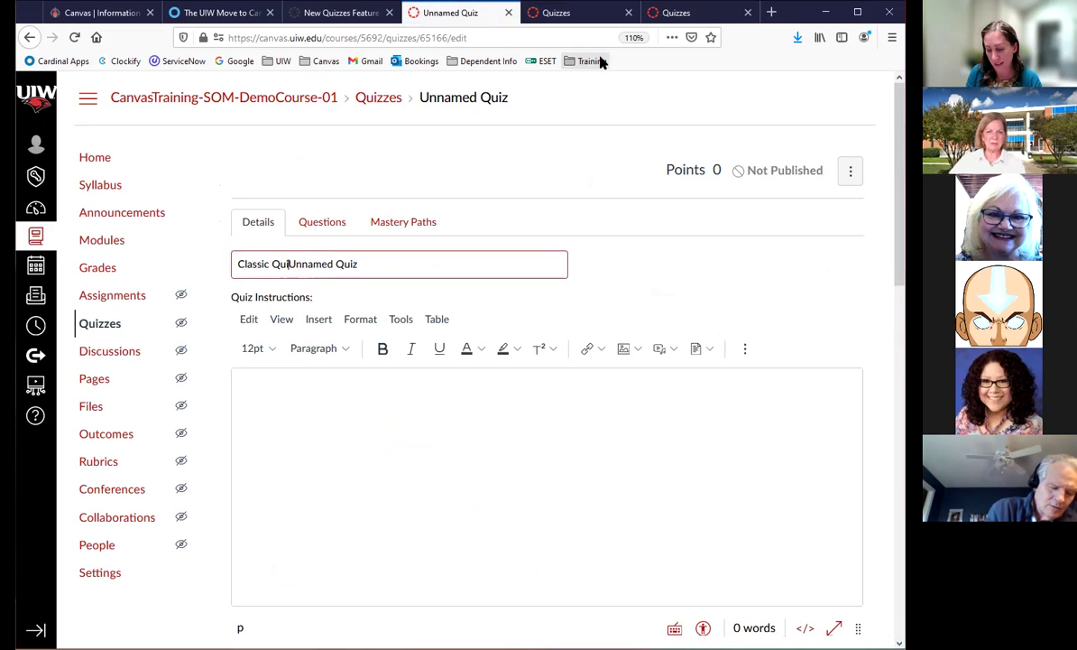
left_click_drag(367, 263, 298, 263)
key("BackSpace")
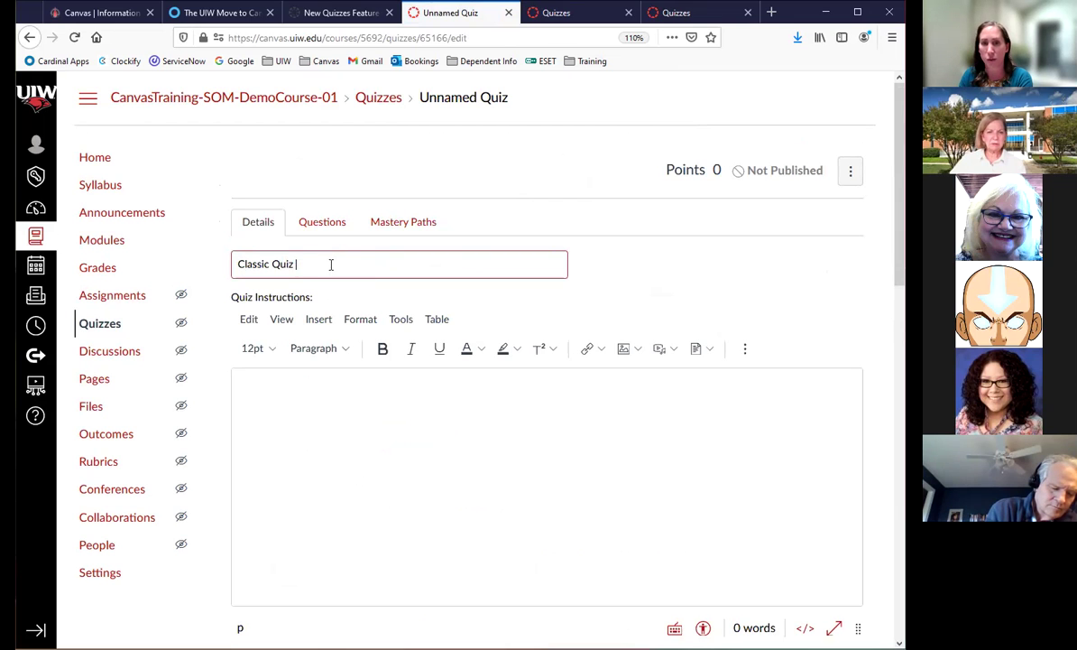
left_click(304, 387)
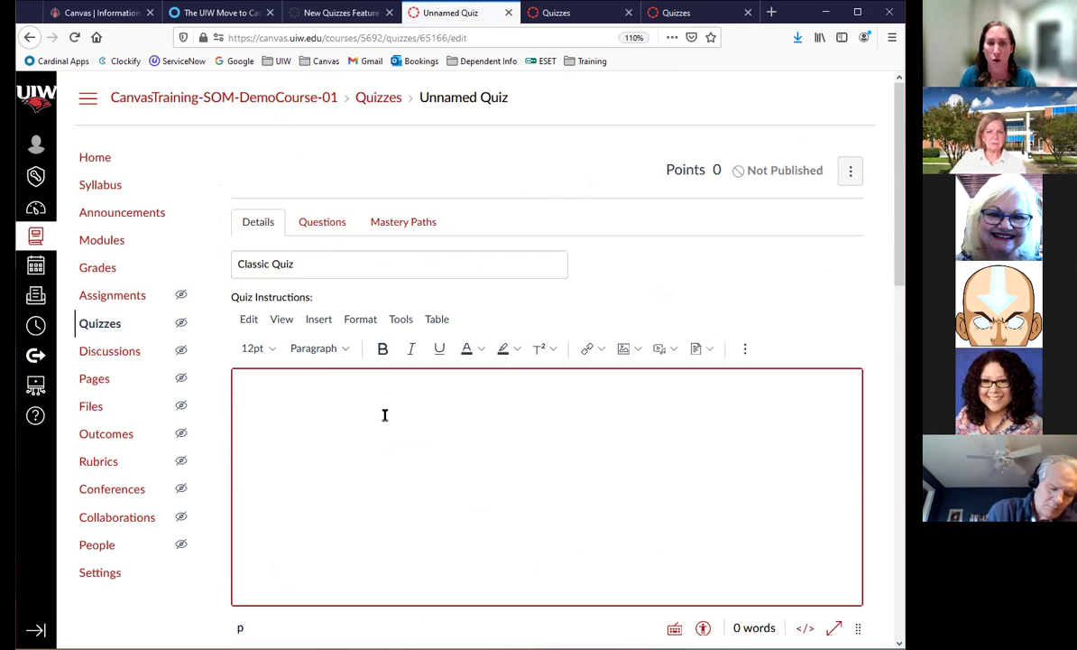
Add a multiple-choice question with the text "Sample" to the quiz, and save and publish the quiz.
scroll(384, 423, "down", 5)
scroll(483, 498, "down", 5)
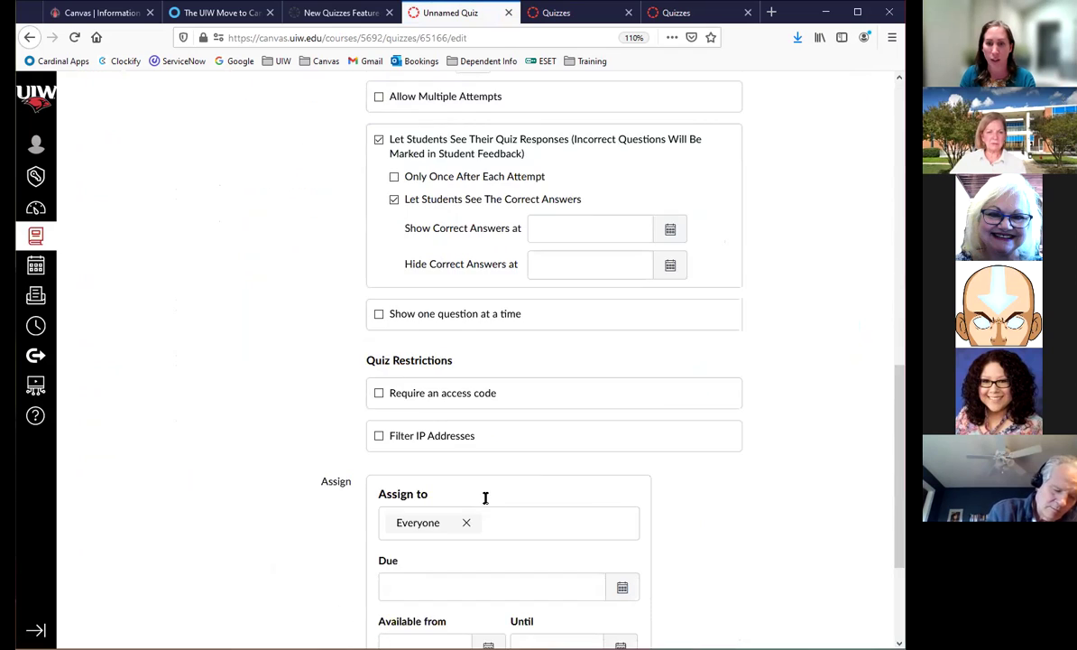
scroll(484, 483, "up", 10)
scroll(319, 312, "up", 2)
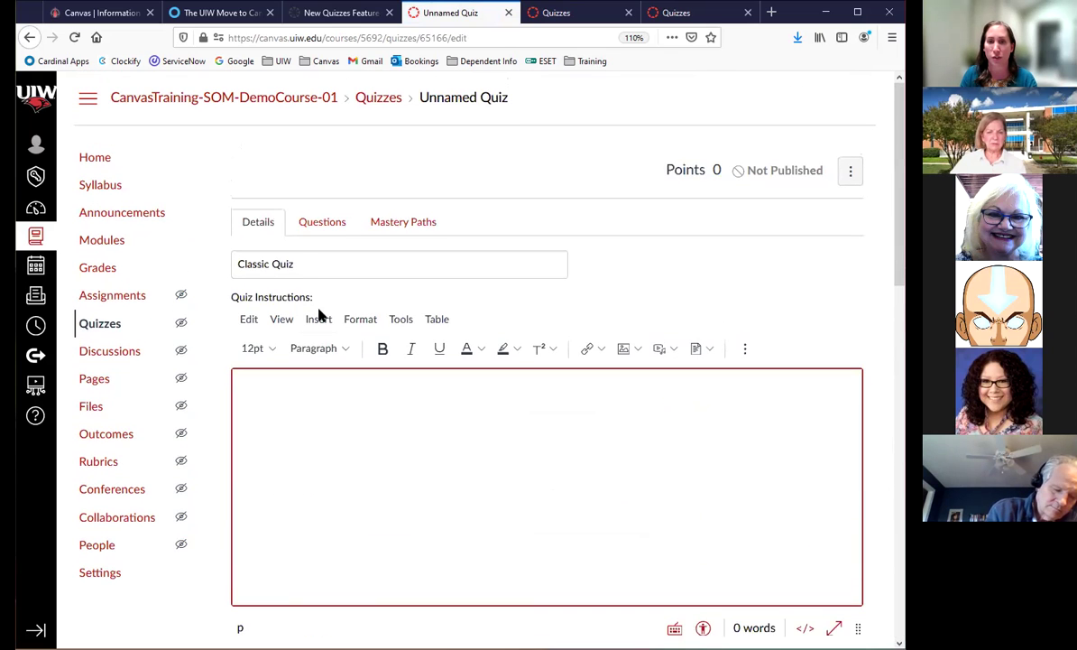
left_click(325, 226)
left_click(407, 363)
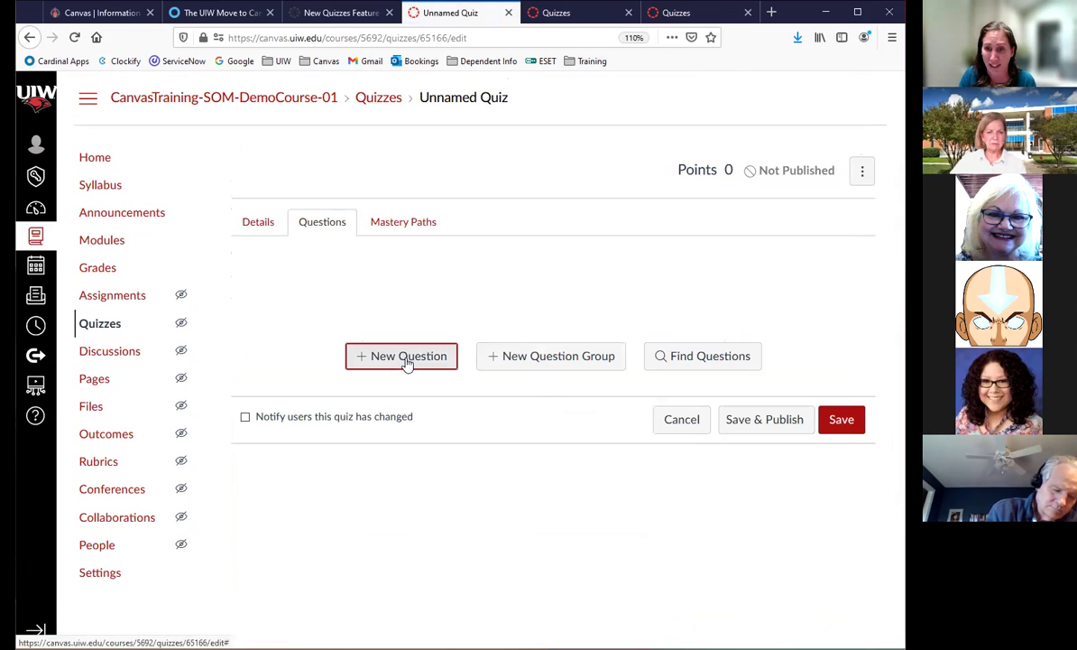
left_click(420, 360)
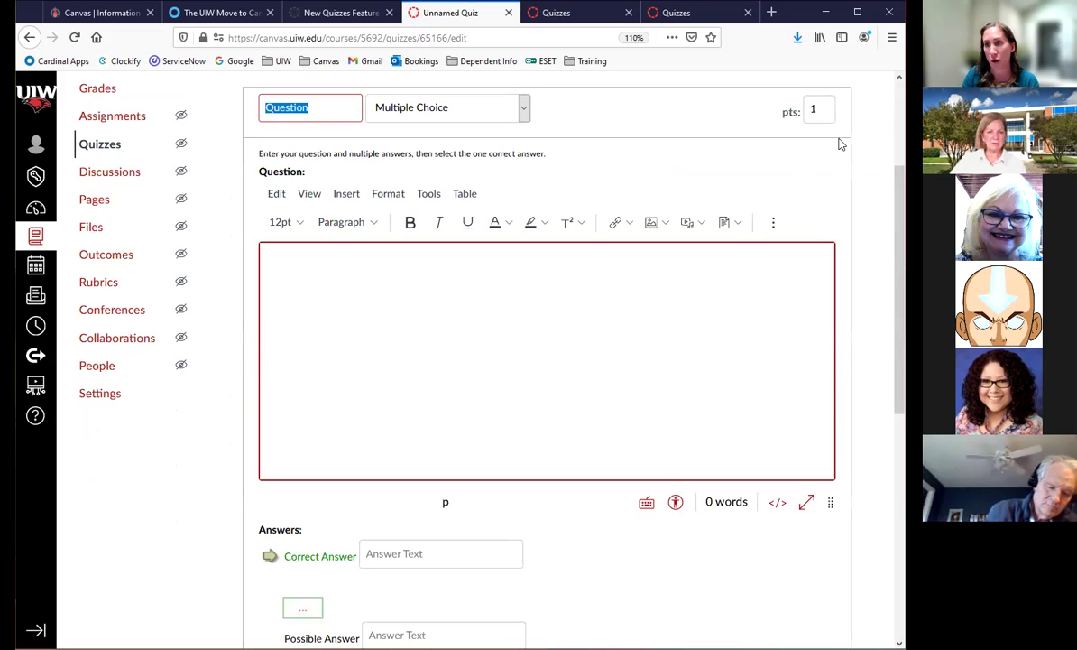
left_click(305, 322)
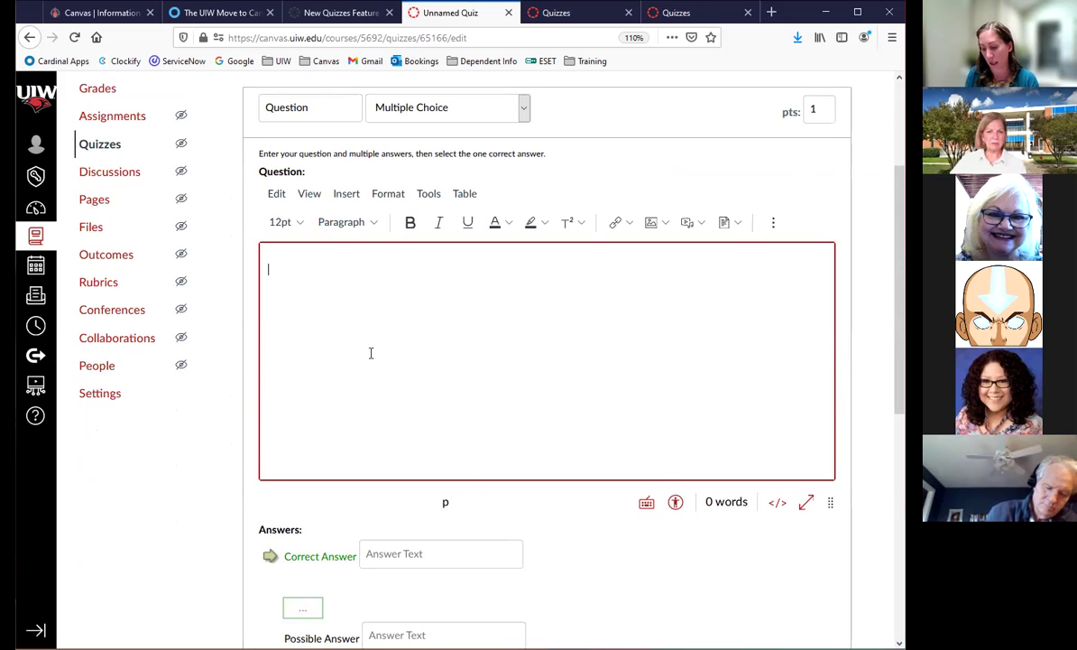
scroll(379, 406, "down", 4)
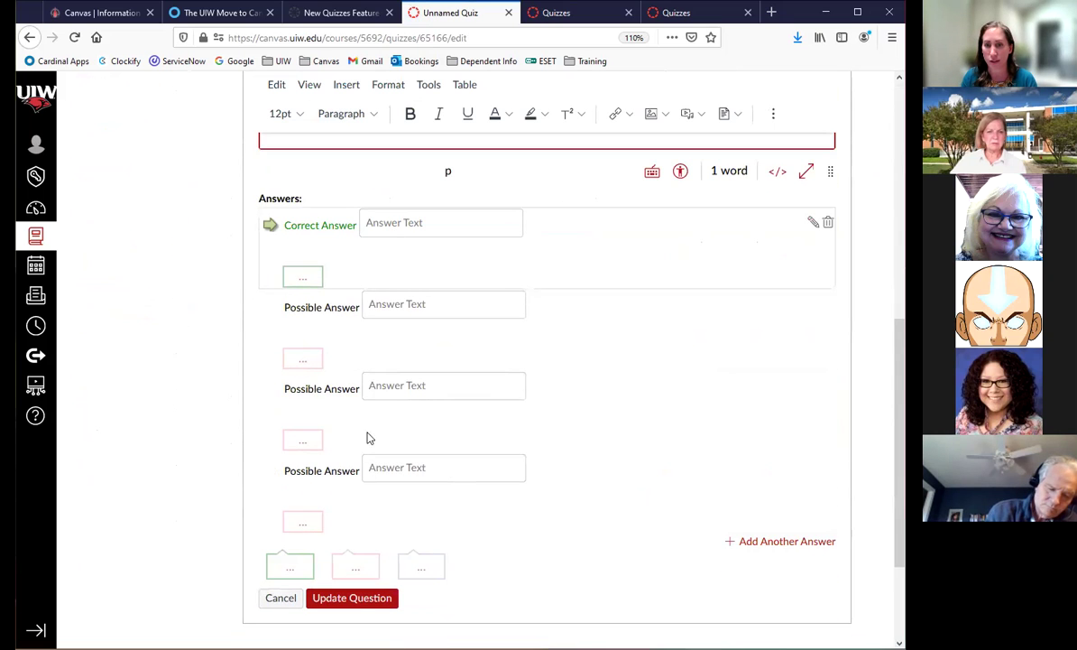
left_click(352, 597)
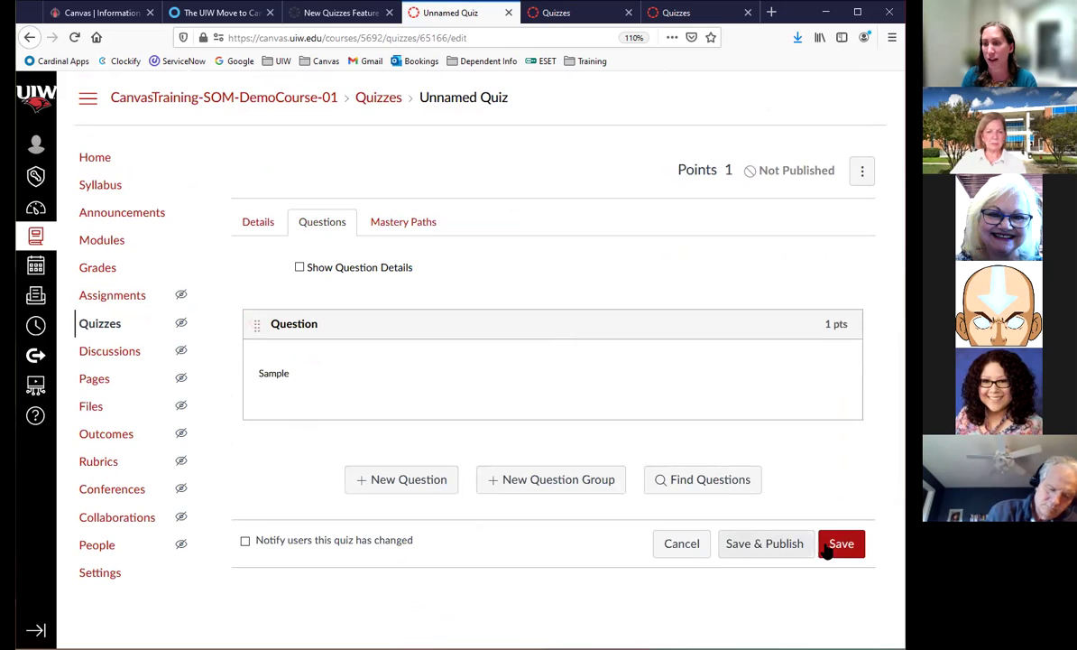
left_click(789, 545)
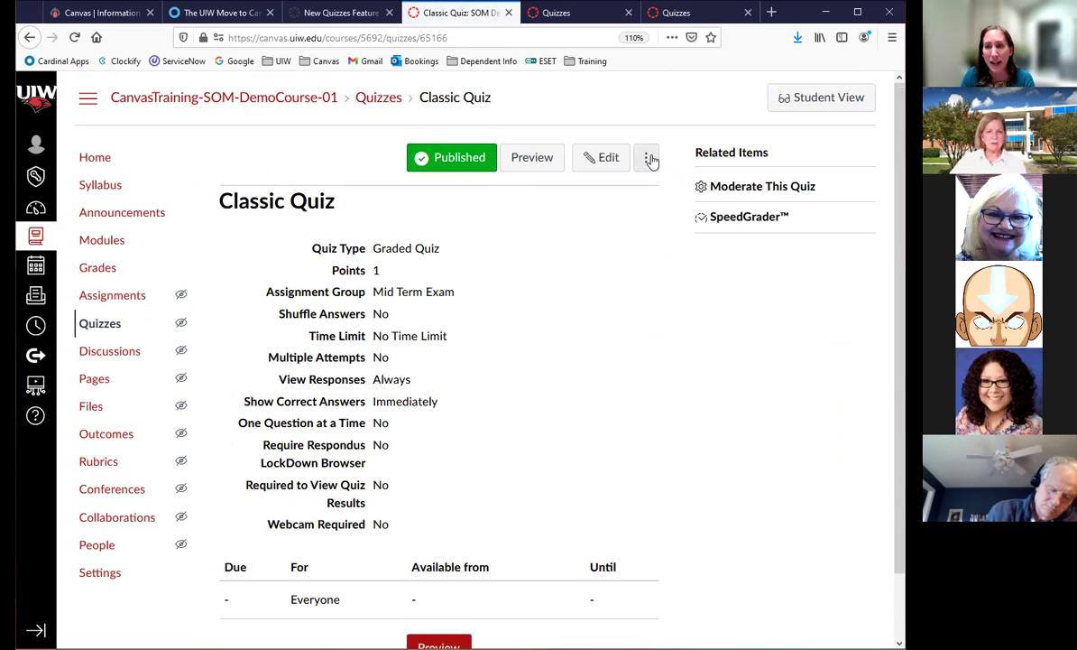
Open Moderate This Quiz for Classic Quiz and view the extension options for the test student without saving changes.
left_click(650, 159)
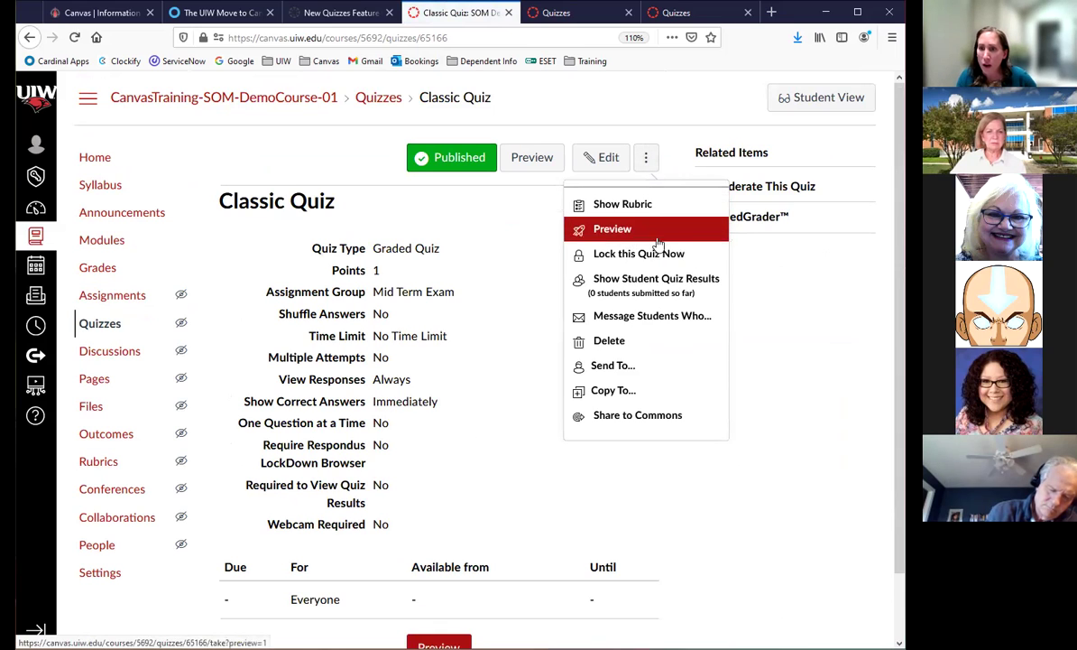
left_click(842, 345)
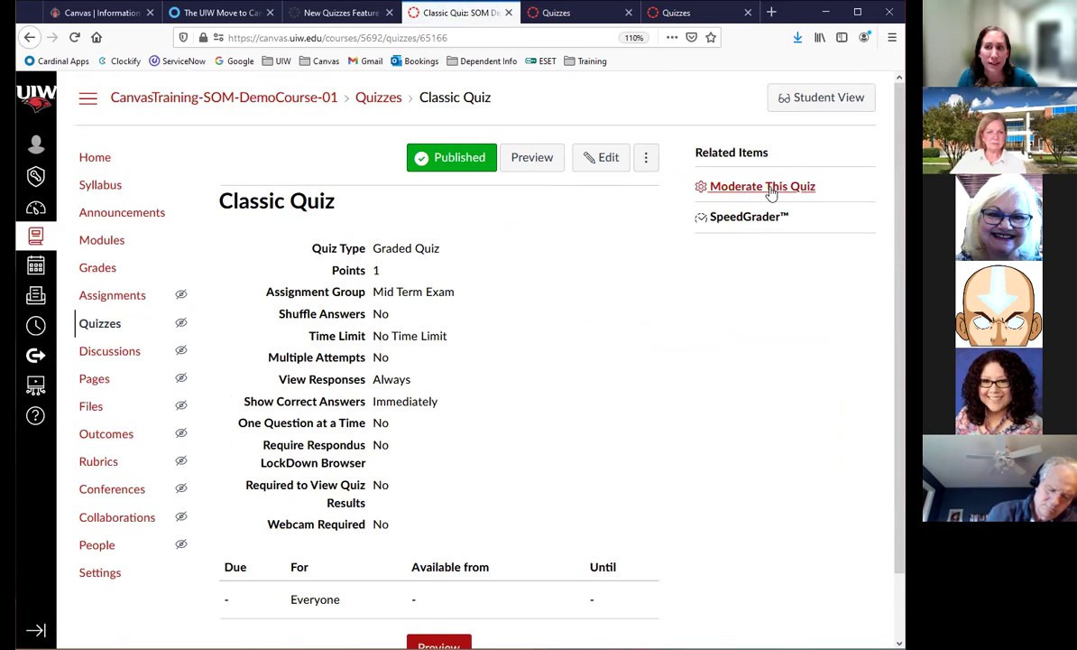
left_click(737, 192)
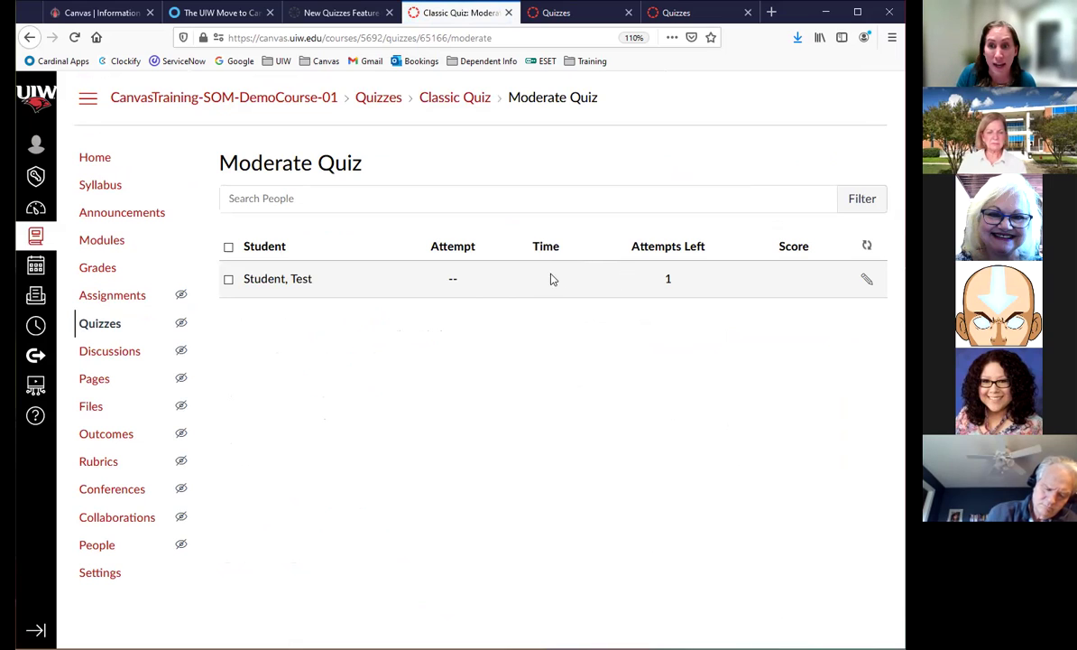
left_click(228, 280)
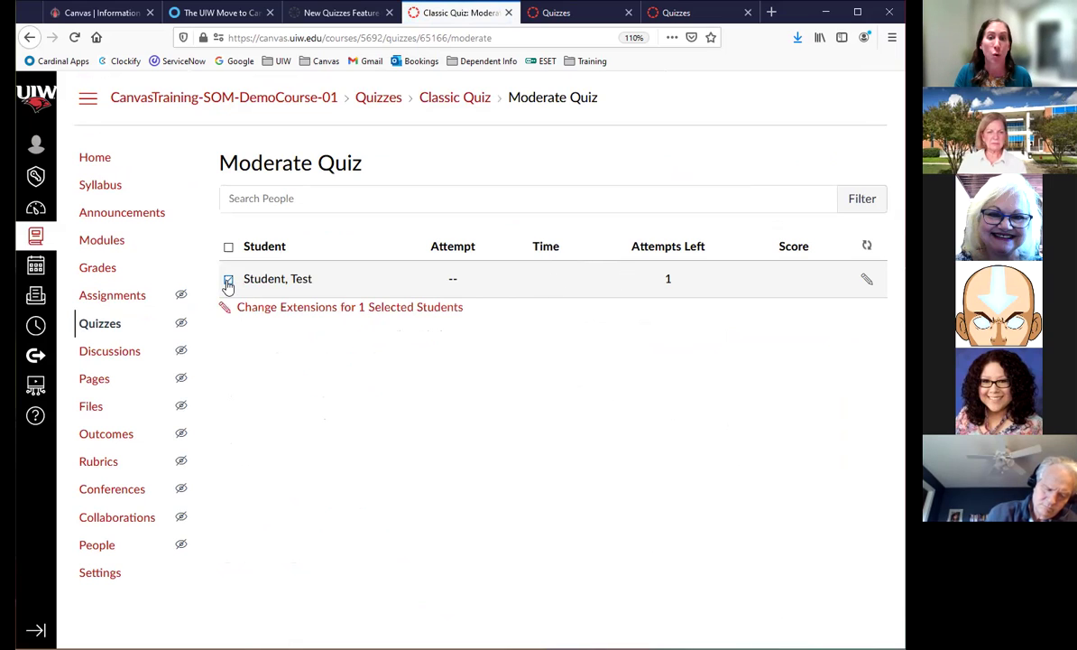
left_click(310, 307)
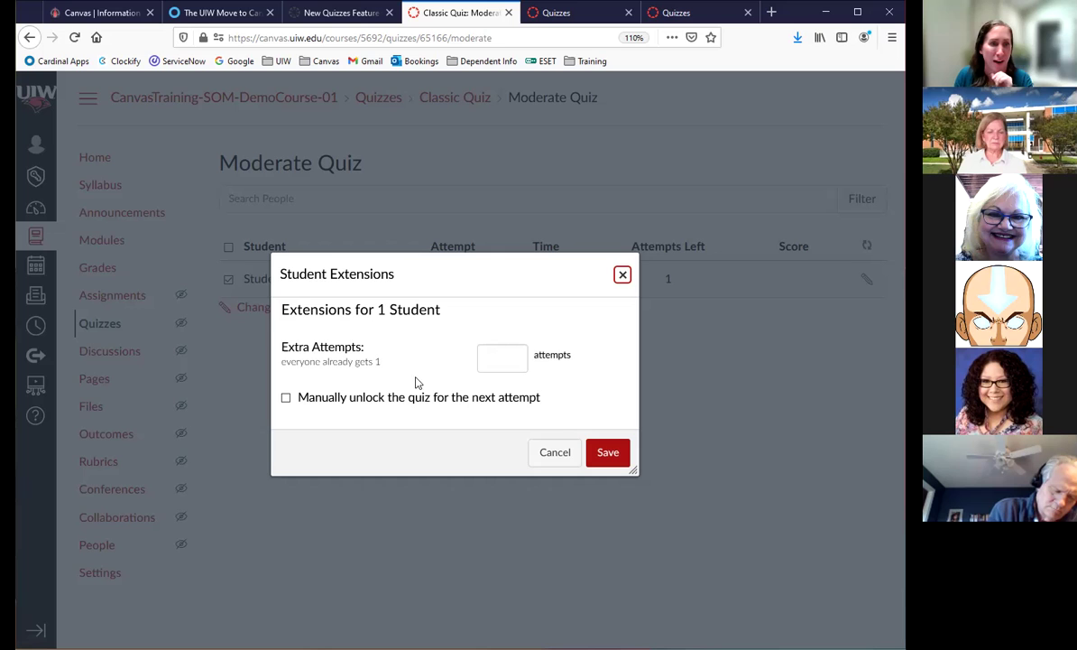
left_click(555, 453)
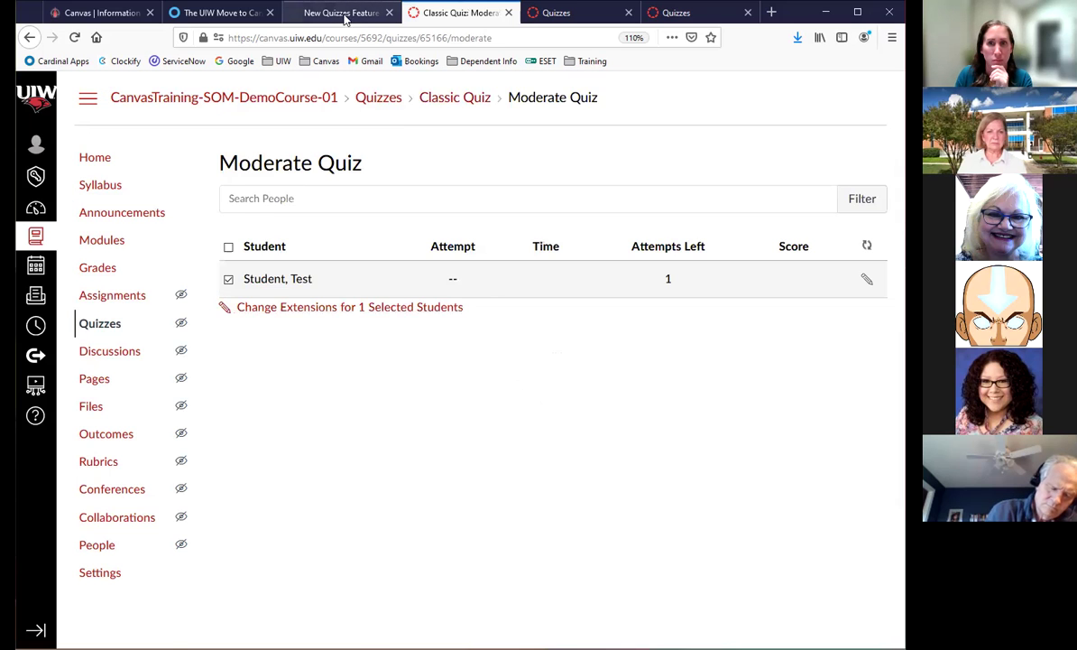
Close the two Training_001 Quizzes browser tabs and return to the Moderate Quiz page.
left_click(344, 13)
left_click(439, 11)
left_click(556, 13)
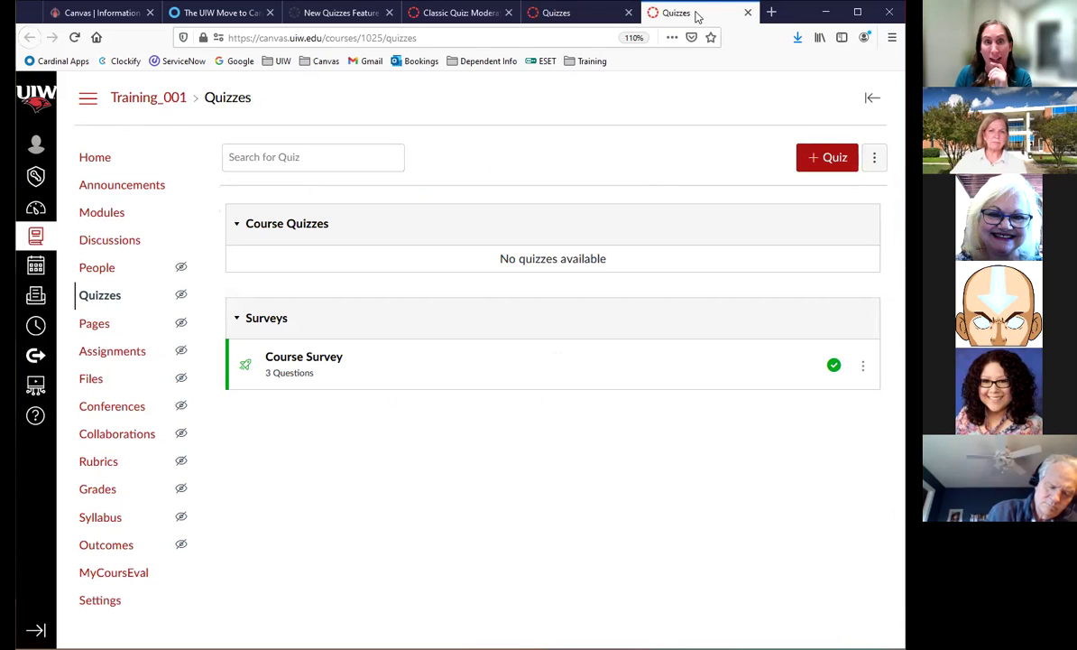
left_click(628, 12)
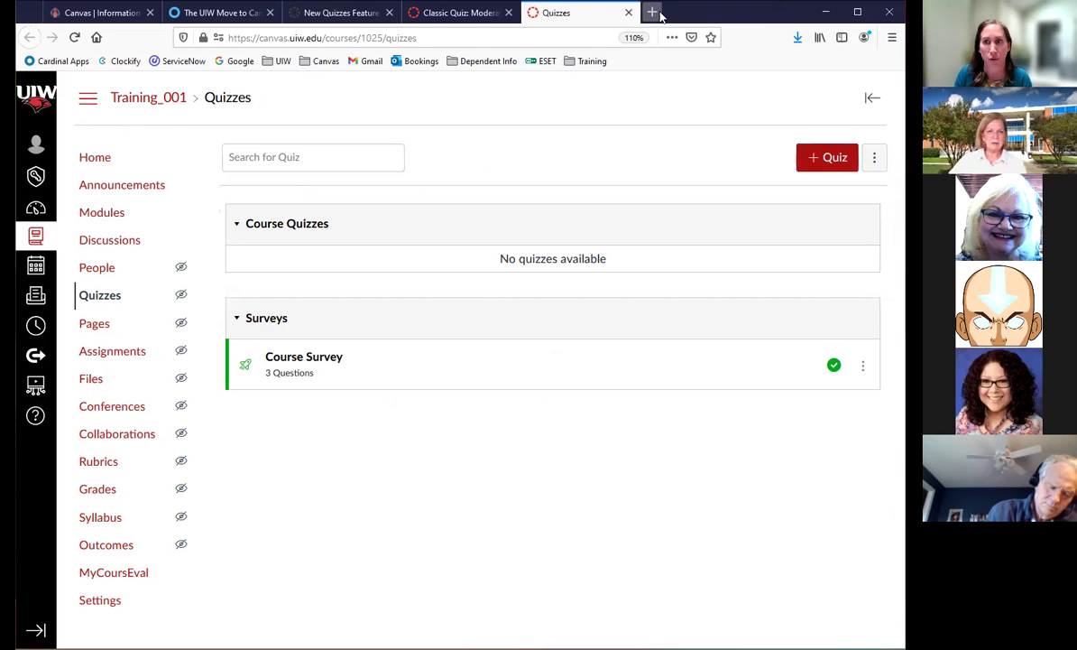
left_click(629, 13)
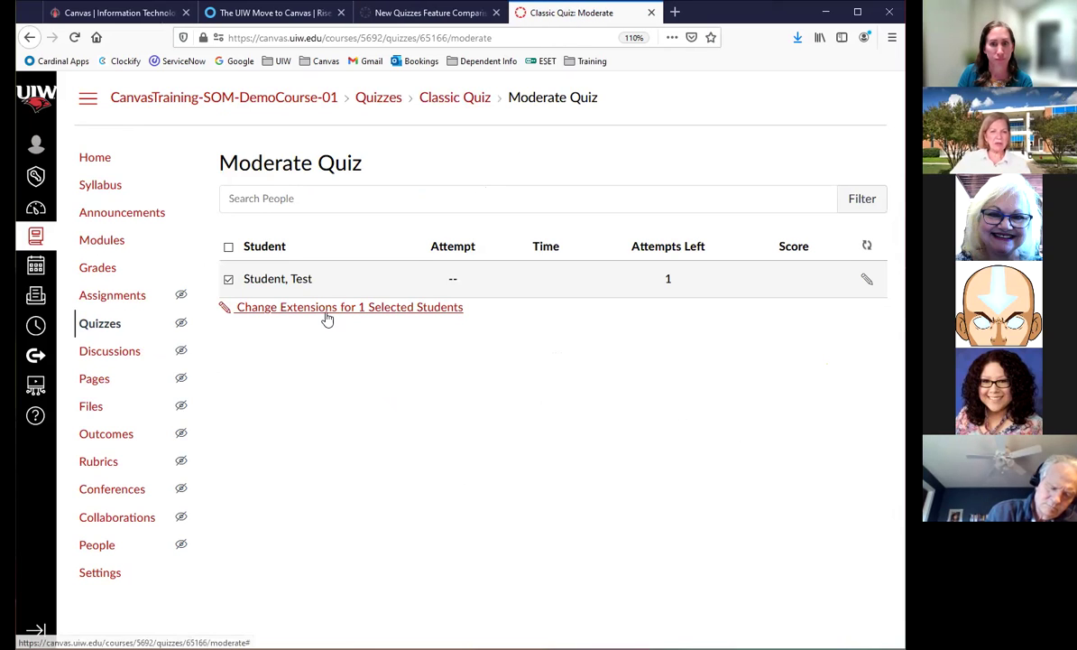
Go back to the demo course's Quizzes page and open Manage Question Banks in a new browser tab.
left_click(380, 98)
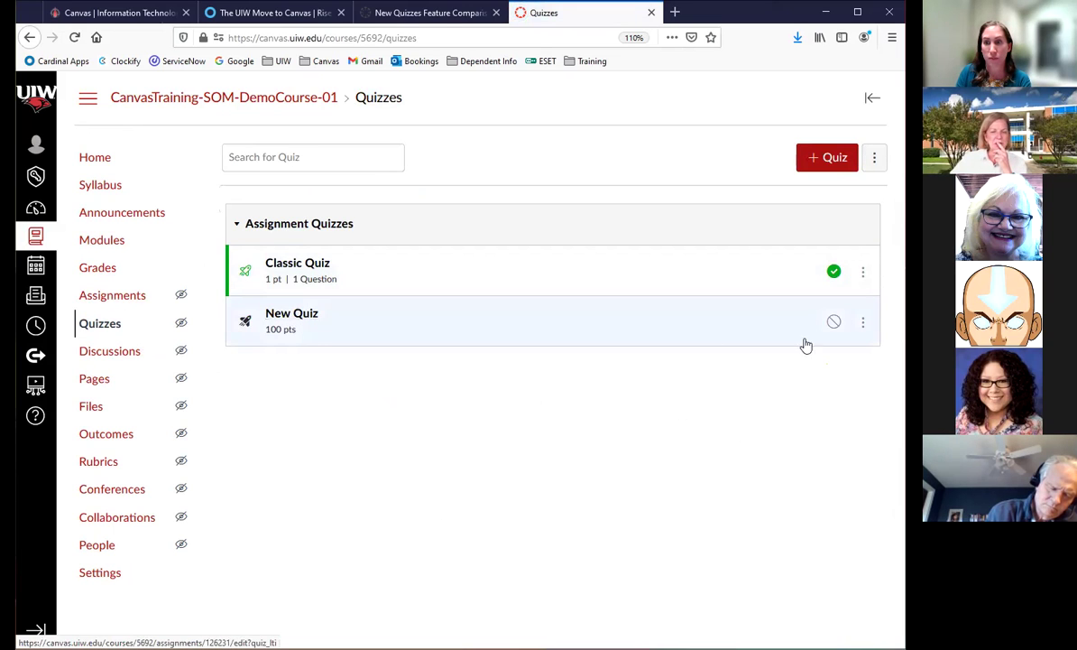
left_click(873, 160)
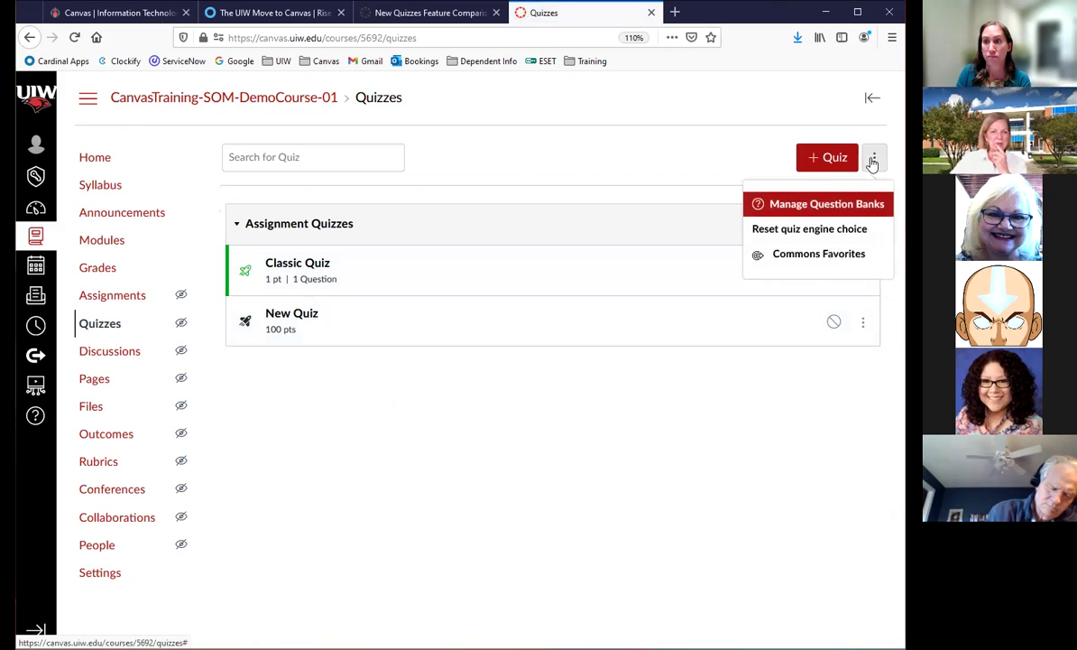
right_click(812, 207)
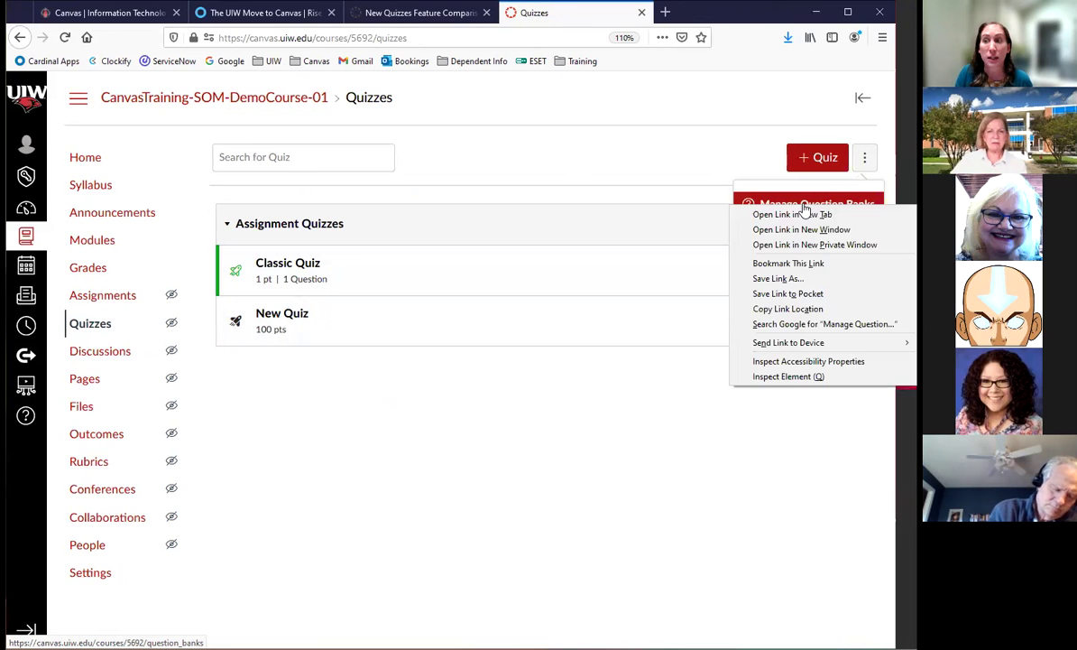
left_click(805, 214)
left_click(695, 18)
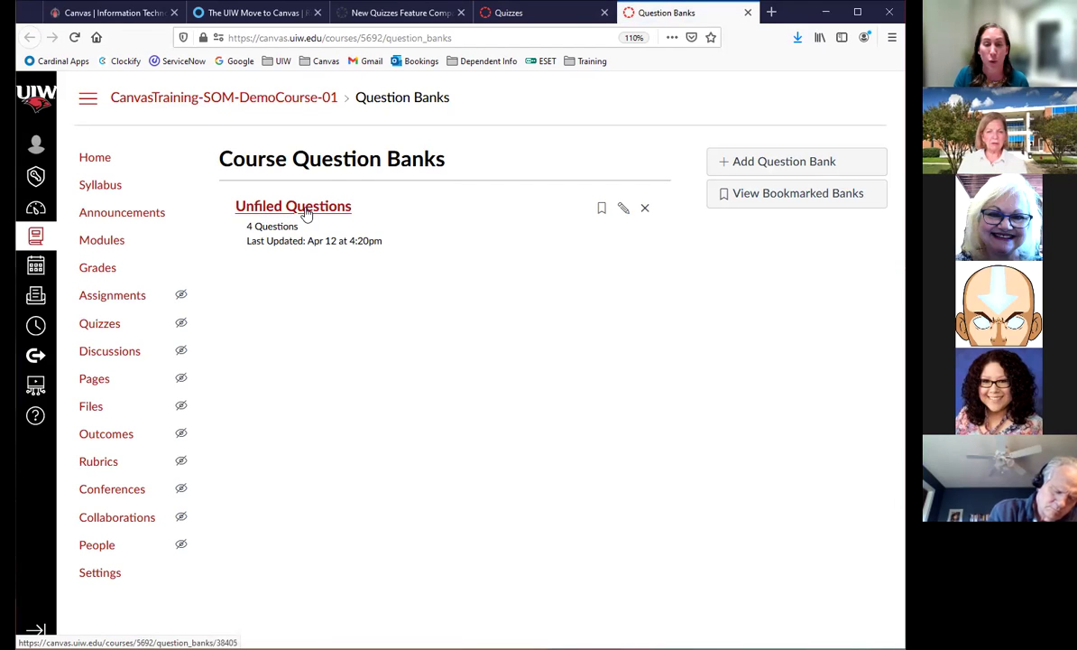
Open the Unfiled Questions bank, show the question details, and review the questions with their answers.
left_click(310, 213)
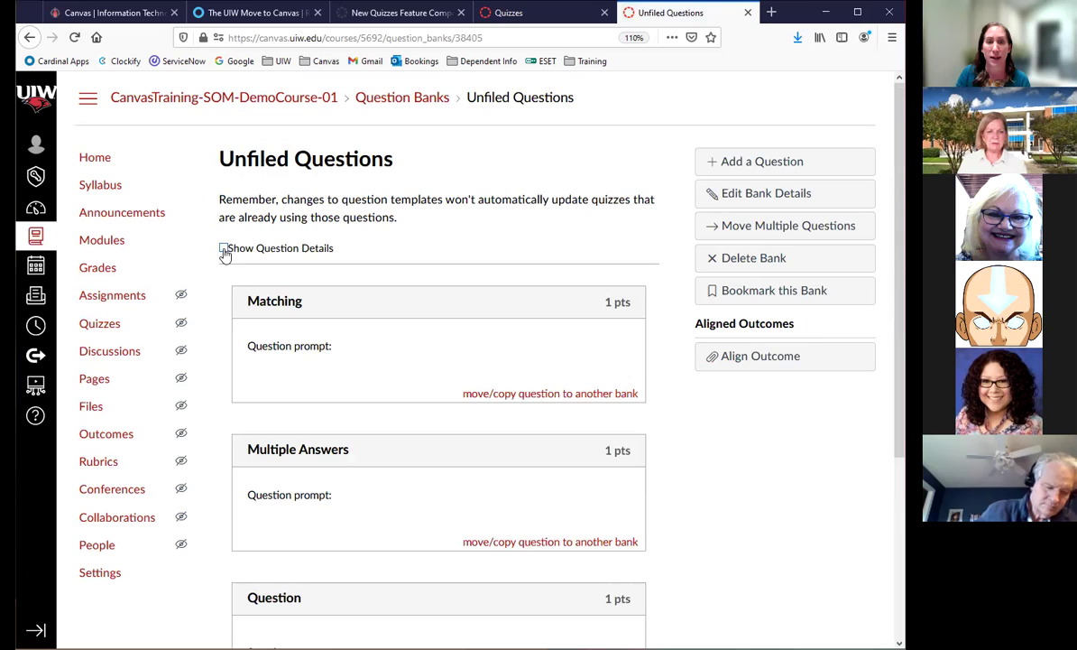
left_click(224, 249)
scroll(435, 310, "down", 6)
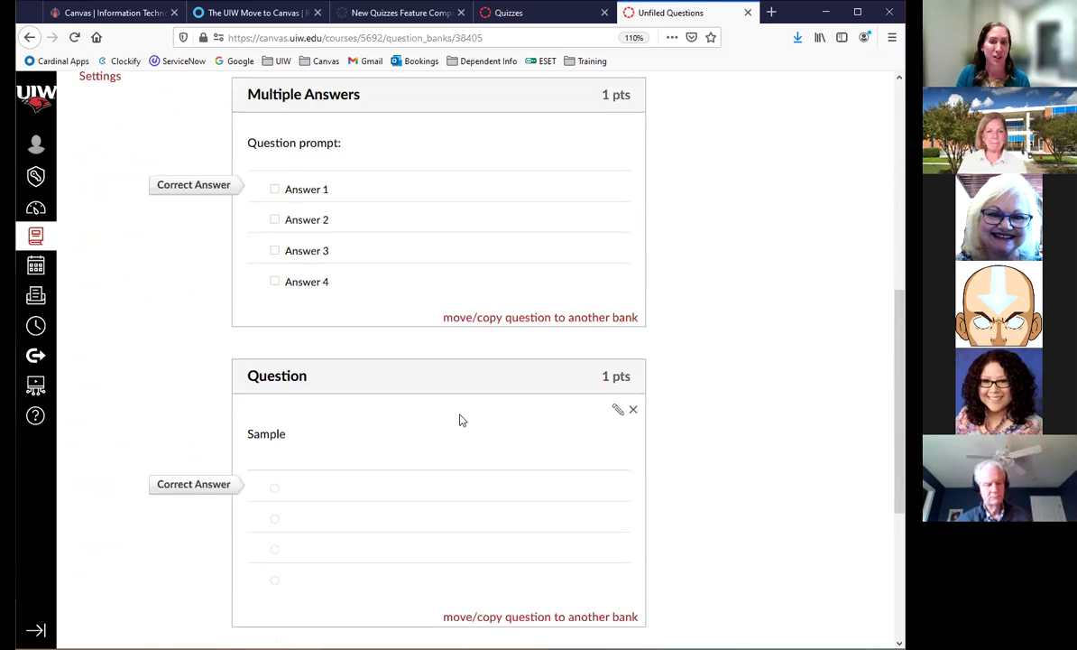
scroll(459, 419, "down", 3)
scroll(473, 419, "up", 6)
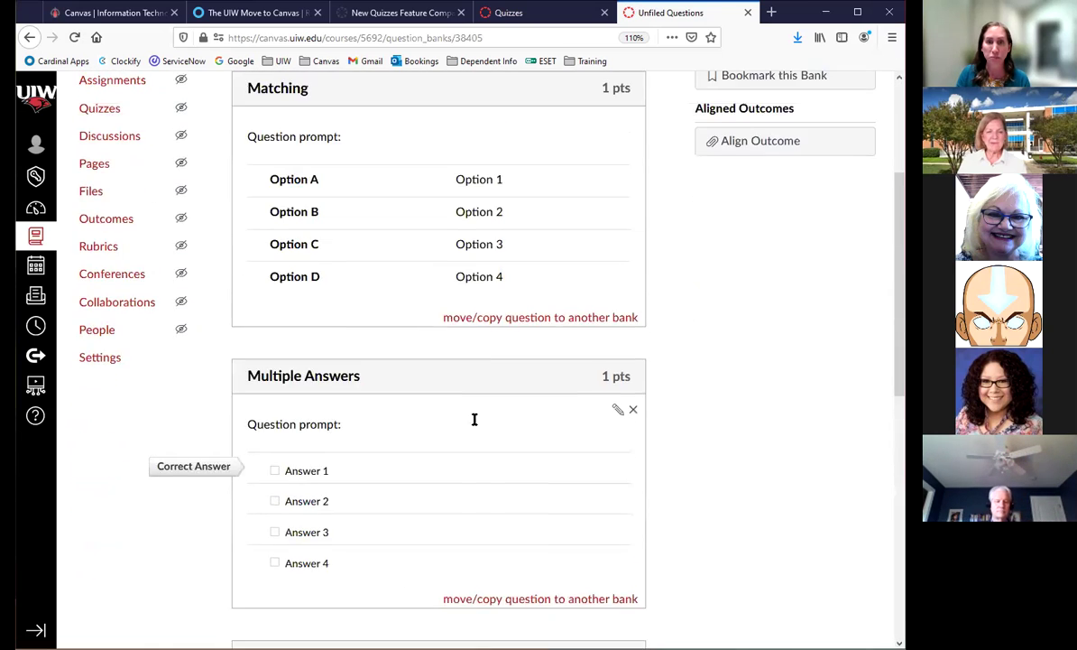
scroll(474, 419, "up", 3)
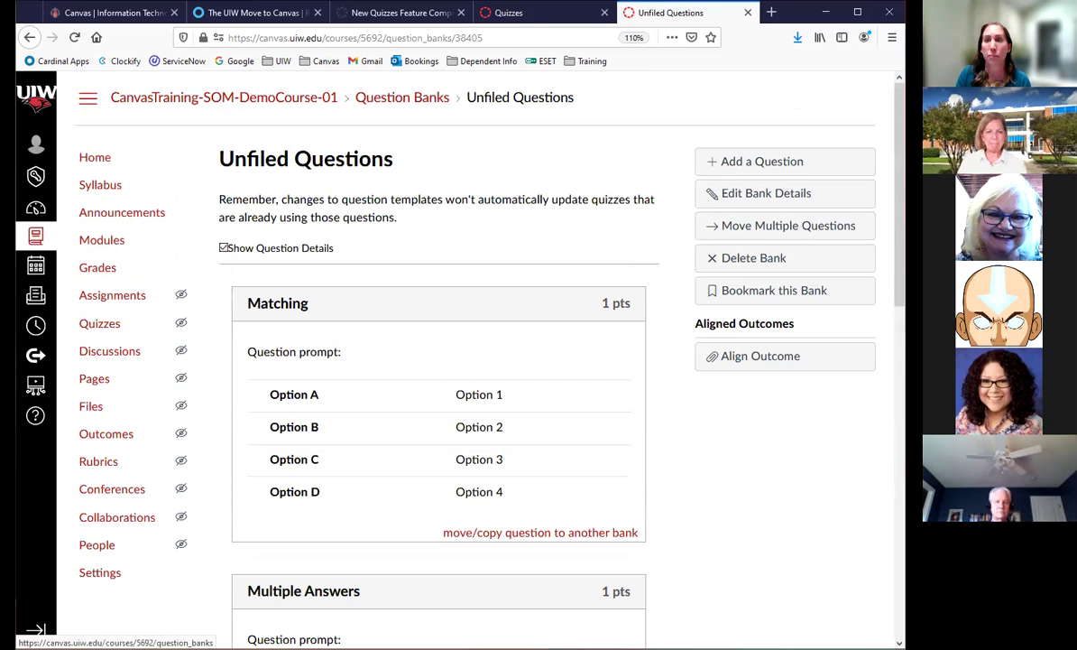
Return to the Quizzes tab, open New Quiz for editing, and examine its additional options and assignment settings.
left_click(525, 14)
left_click(288, 316)
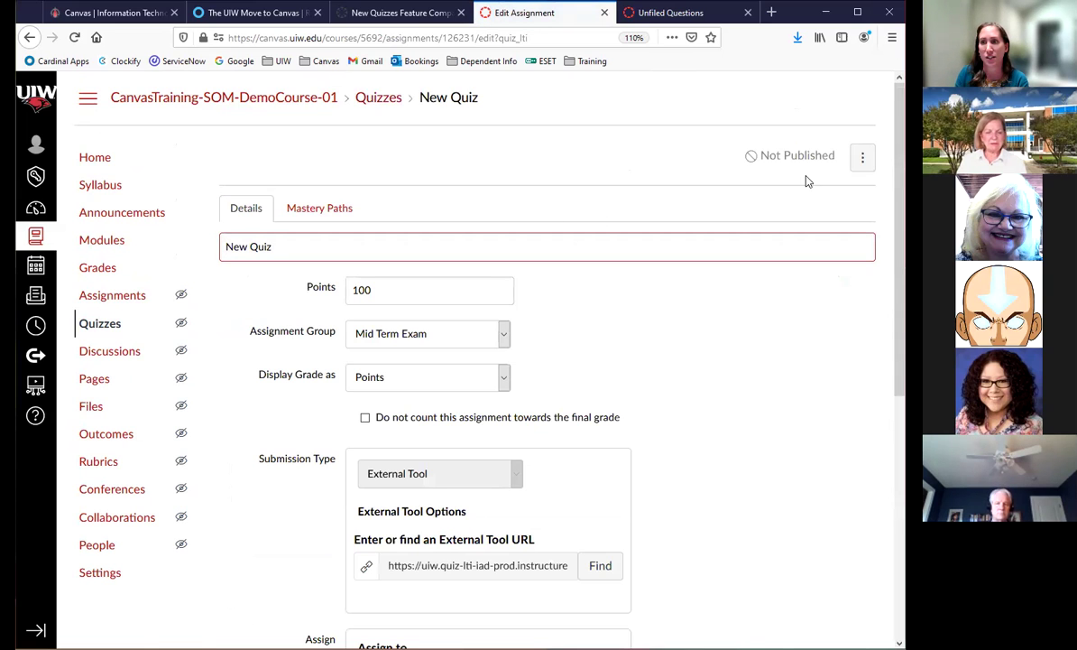
left_click(863, 160)
left_click(785, 365)
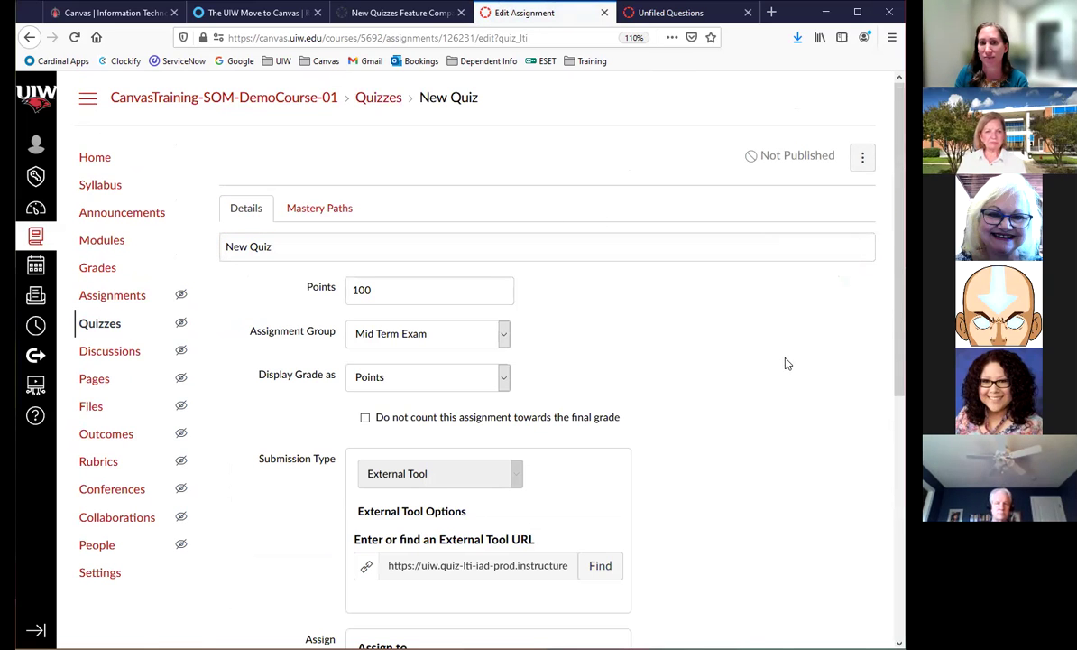
scroll(798, 358, "down", 4)
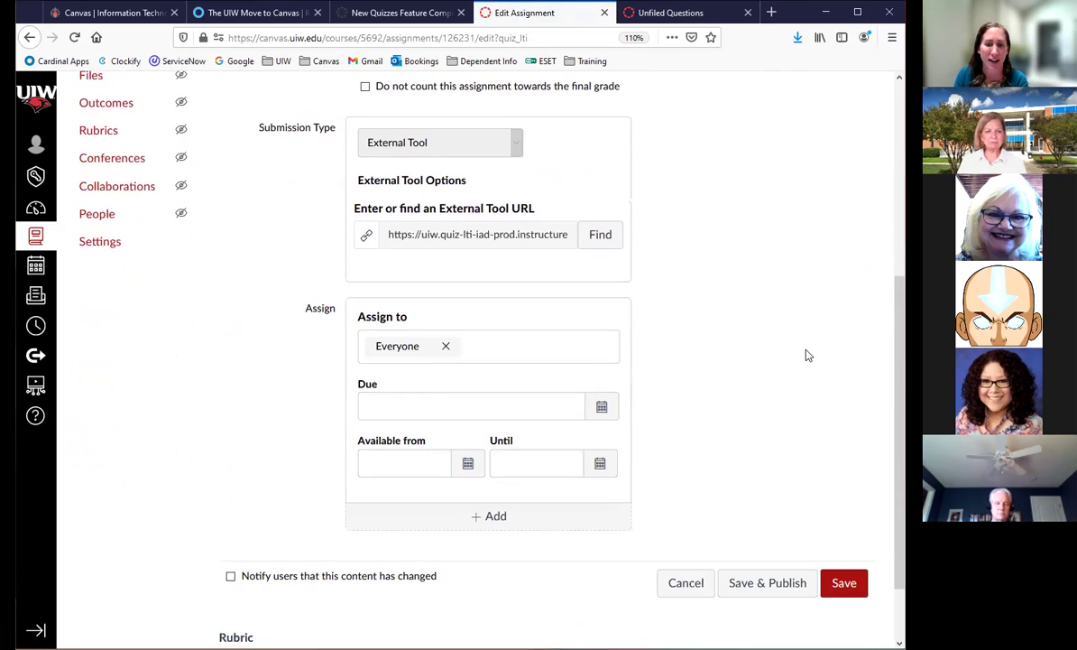
Finish viewing New Quiz's assignment settings, switch to the Unfiled Questions tab, and open the course's Assignments page there.
scroll(519, 377, "down", 2)
scroll(767, 334, "up", 5)
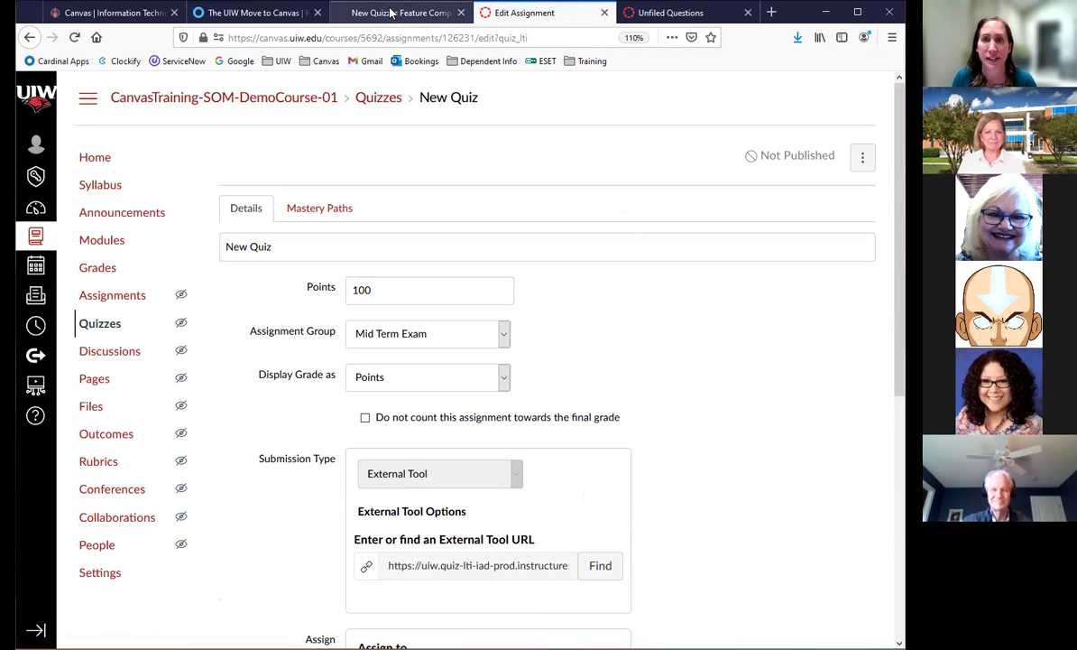
left_click(643, 20)
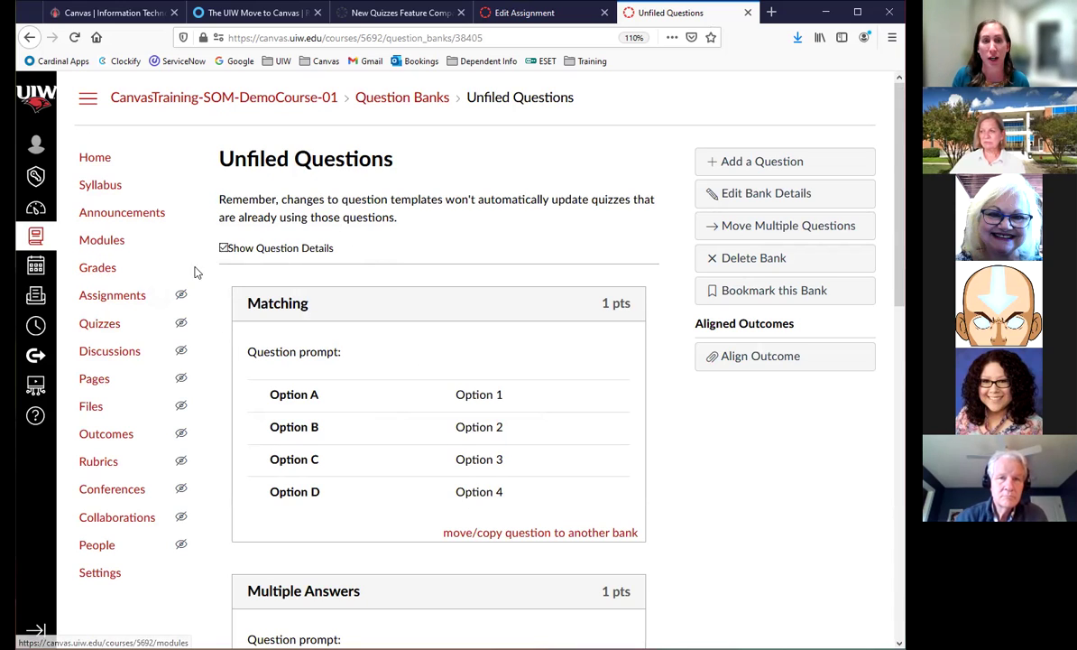
left_click(112, 304)
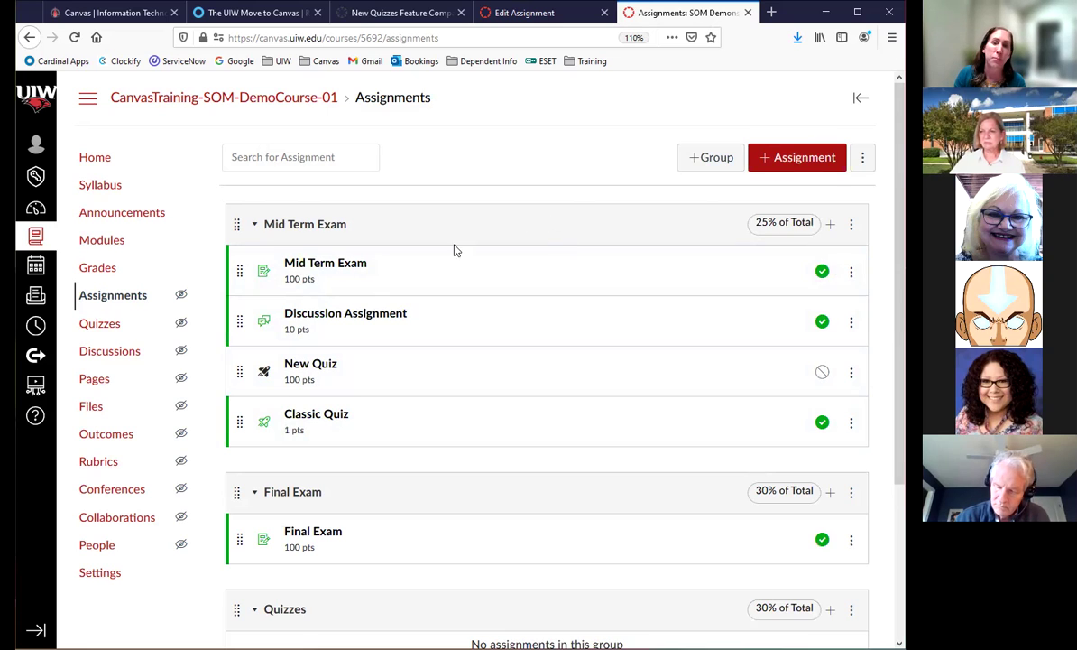
Reorder the Mid Term Exam group as Discussion Assignment, Classic Quiz, New Quiz, Mid Term Exam.
scroll(277, 236, "down", 2)
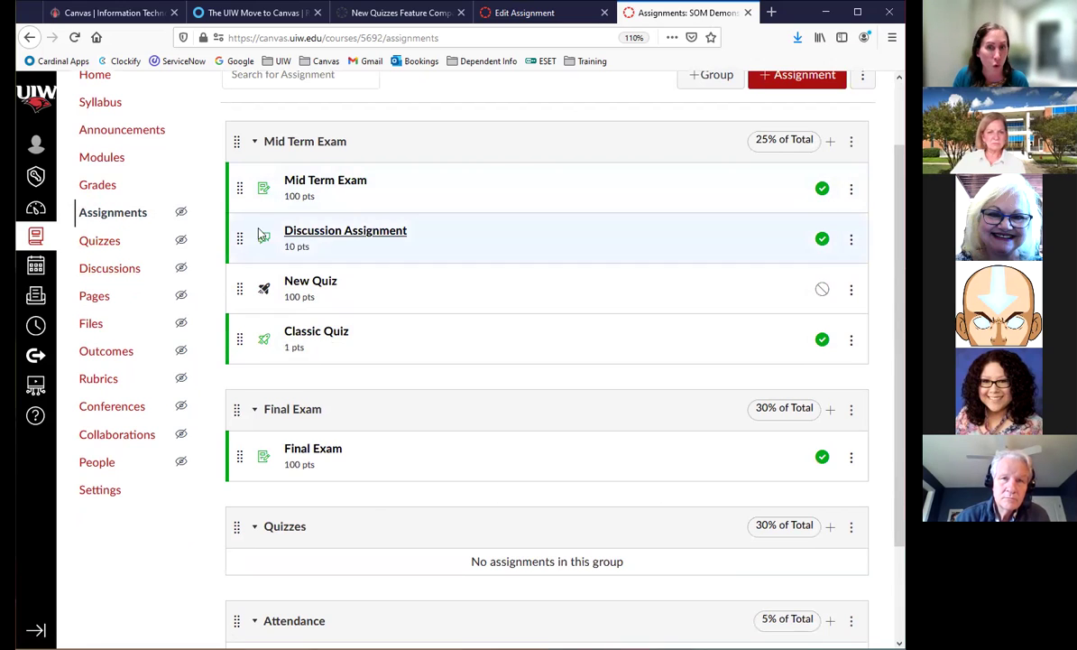
left_click_drag(240, 192, 239, 334)
left_click_drag(240, 289, 240, 233)
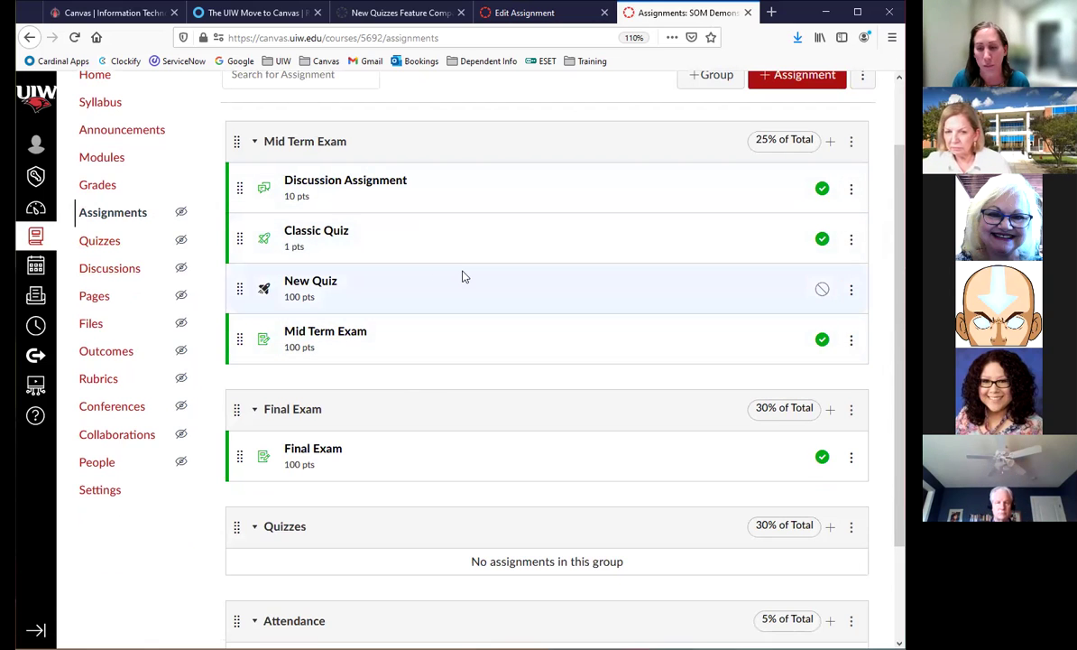
Open Edit Assignment Dates, examine the due and availability dates for all assignments, and leave without saving.
scroll(457, 287, "down", 2)
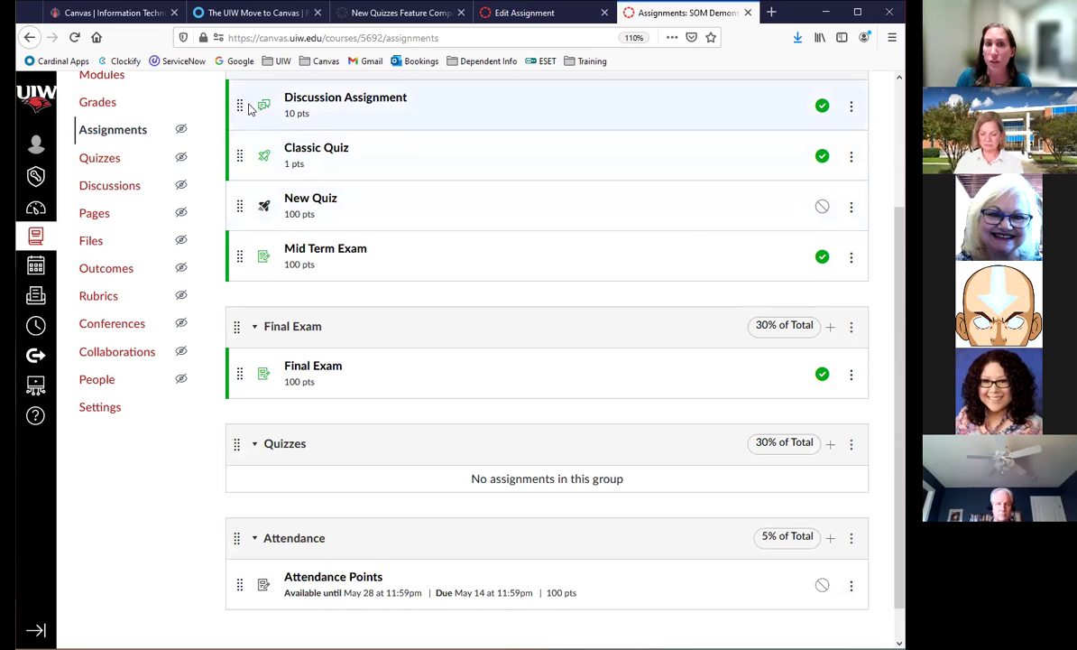
scroll(698, 301, "up", 4)
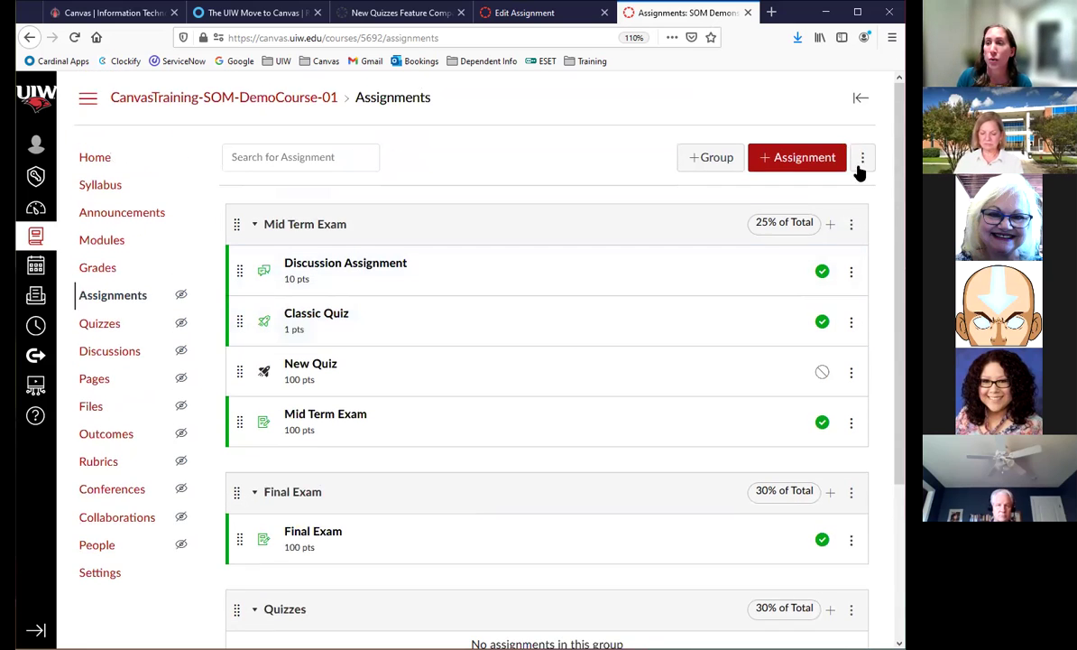
left_click(862, 157)
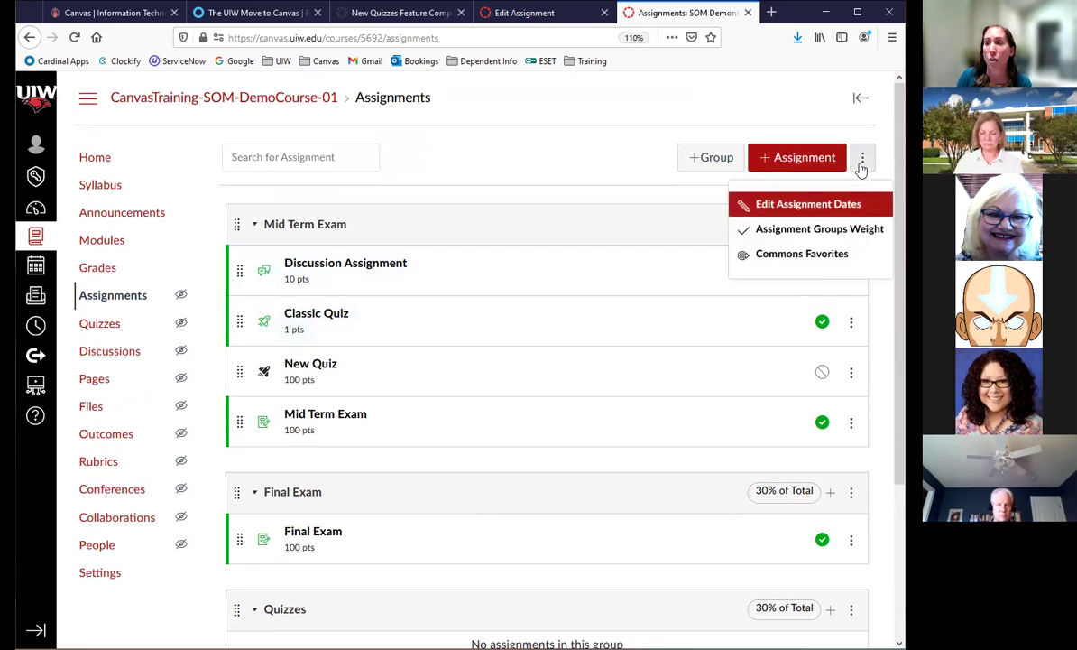
left_click(799, 206)
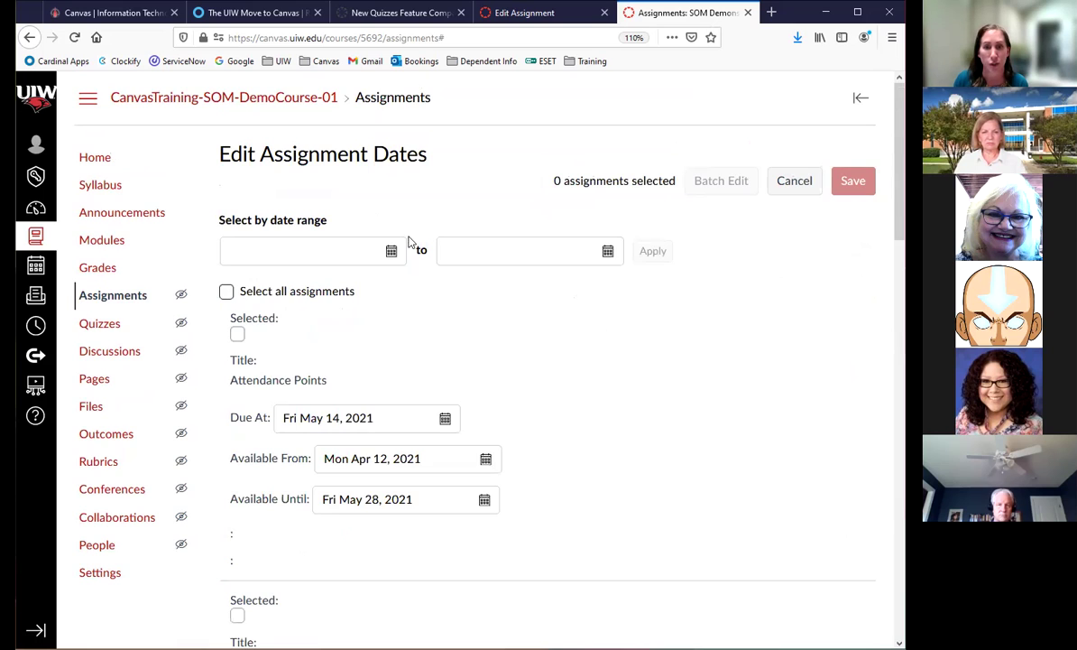
scroll(365, 243, "down", 4)
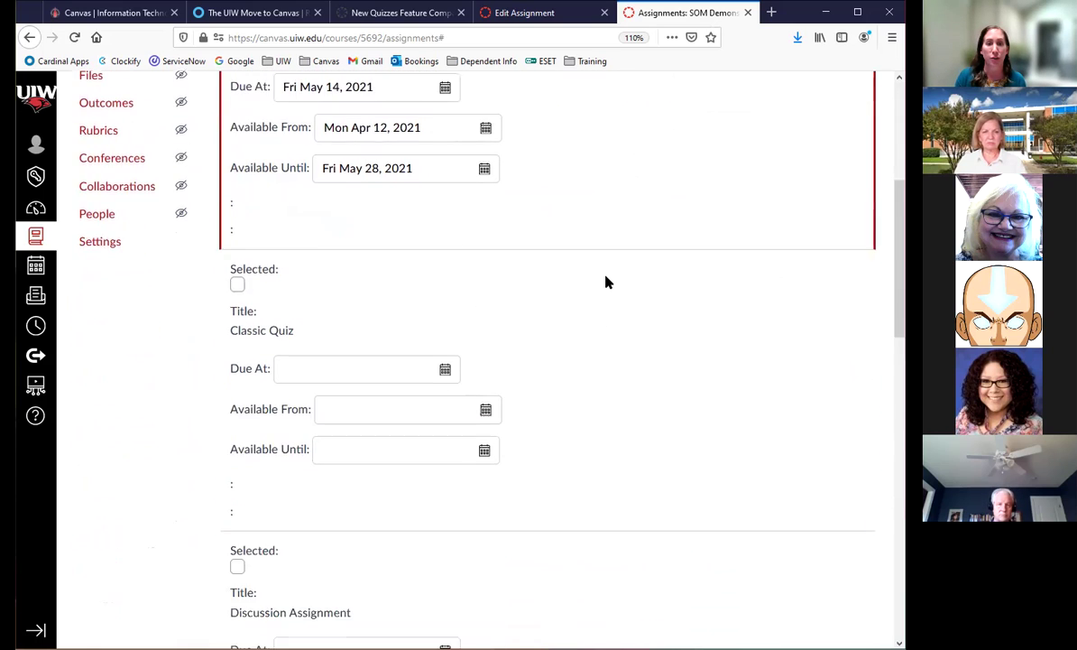
scroll(606, 282, "down", 11)
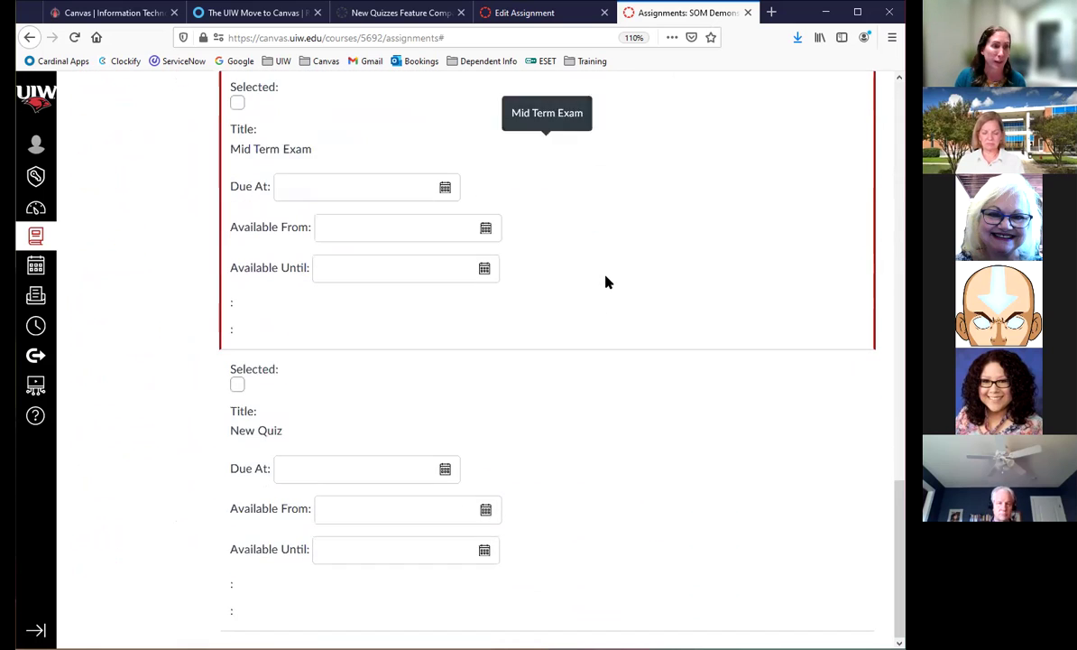
scroll(636, 325, "up", 15)
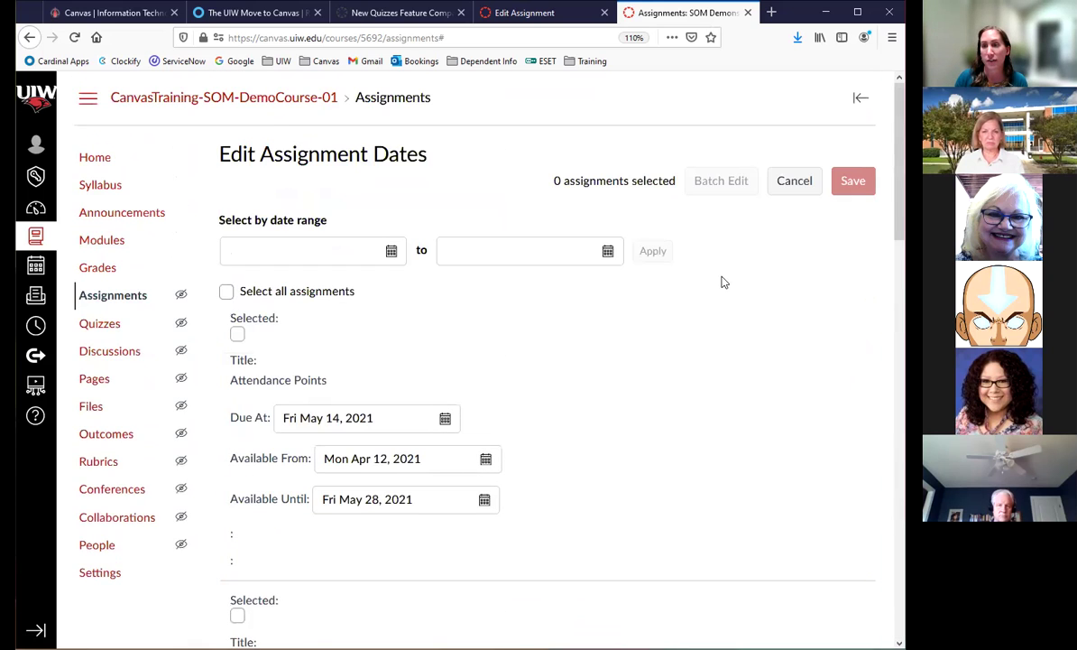
left_click(794, 180)
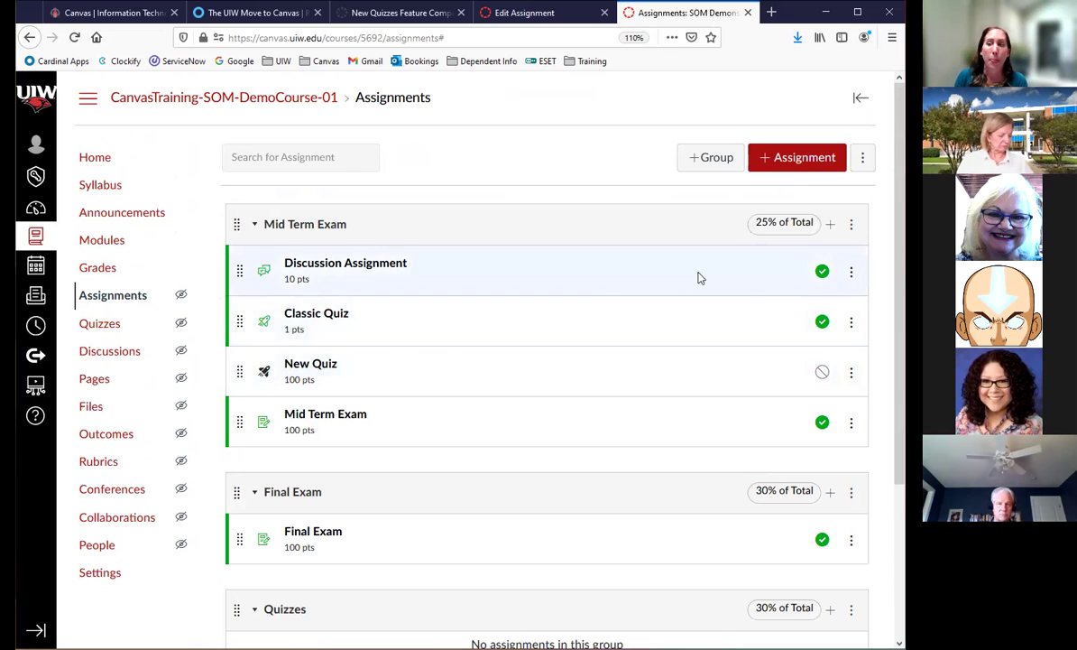
View the quick edit settings of Discussion Assignment and close them without saving.
left_click(850, 274)
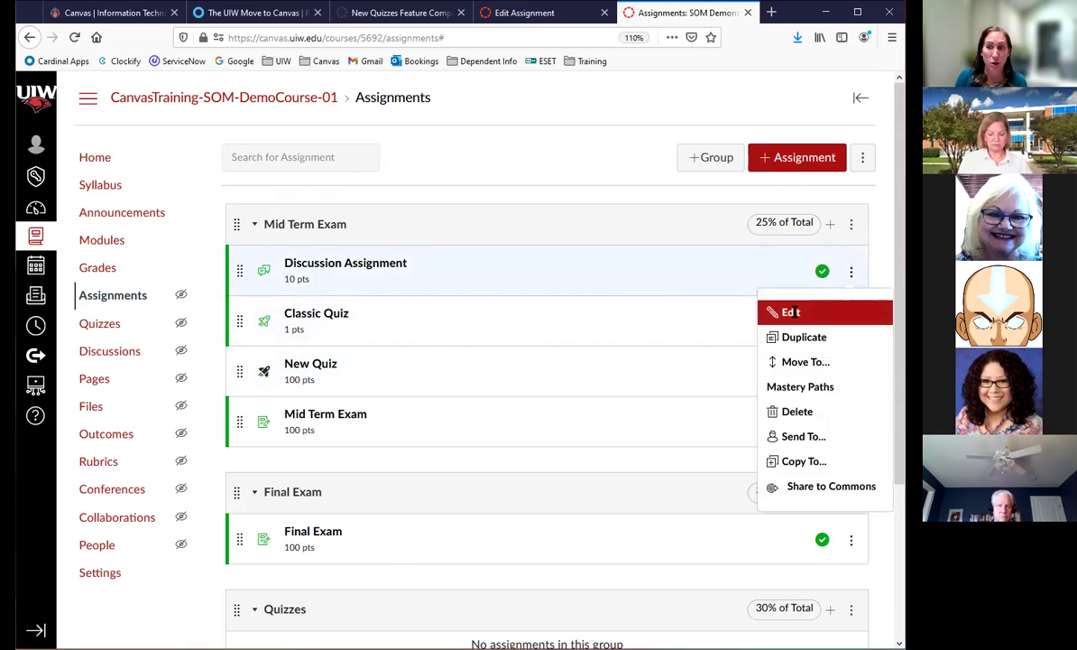
left_click(791, 313)
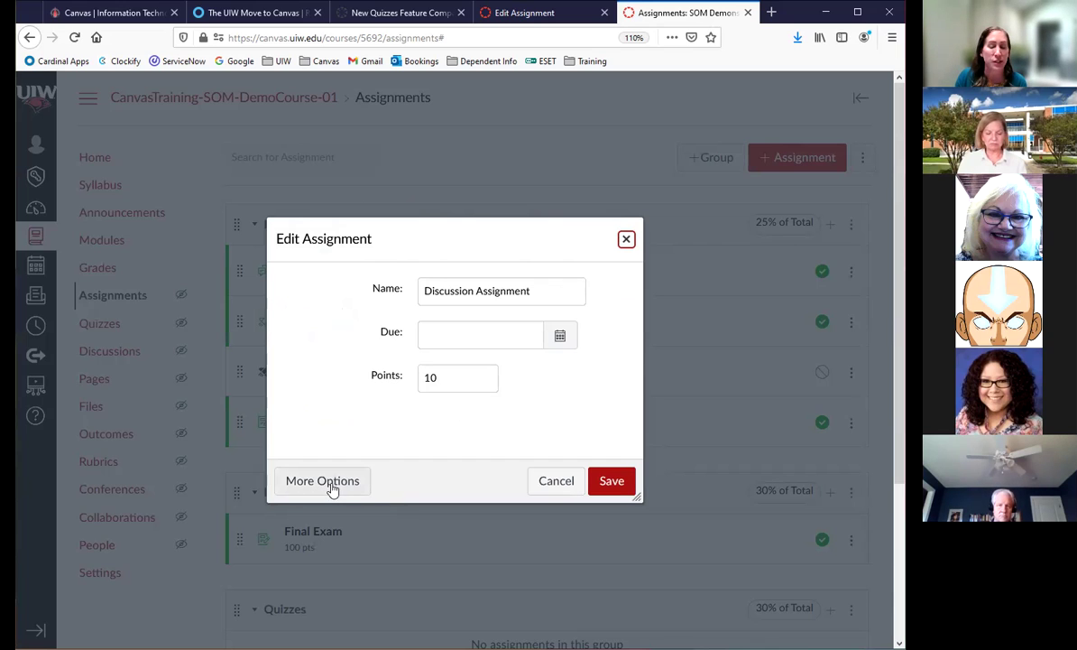
left_click(557, 484)
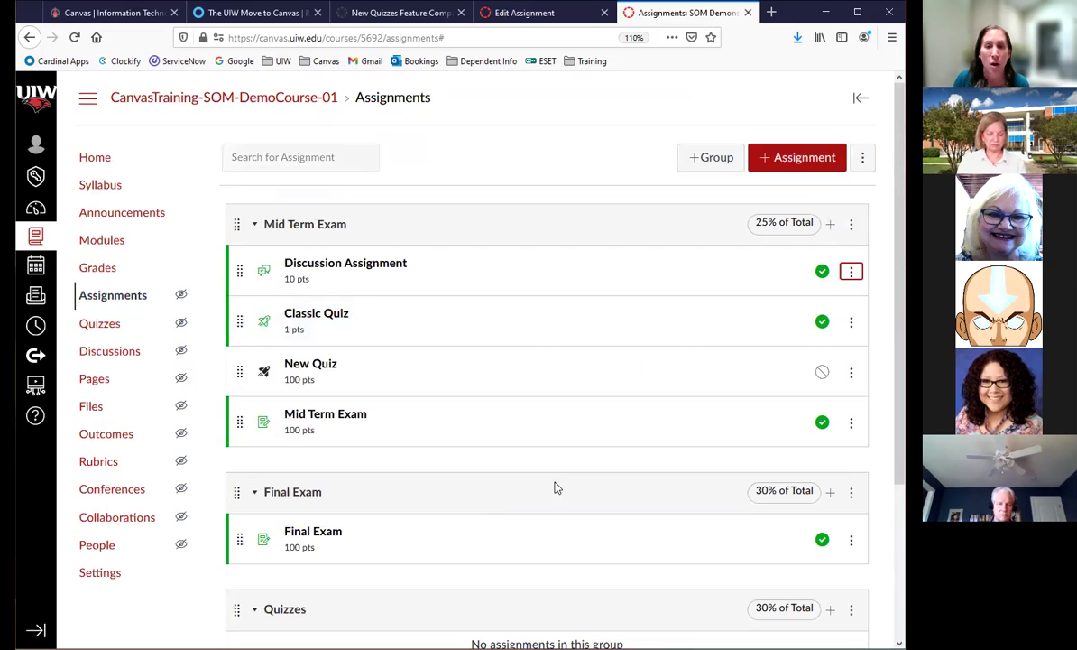
Open Discussion Assignment's full edit page, view its discussion options, and return to the Assignments page without saving.
left_click(338, 269)
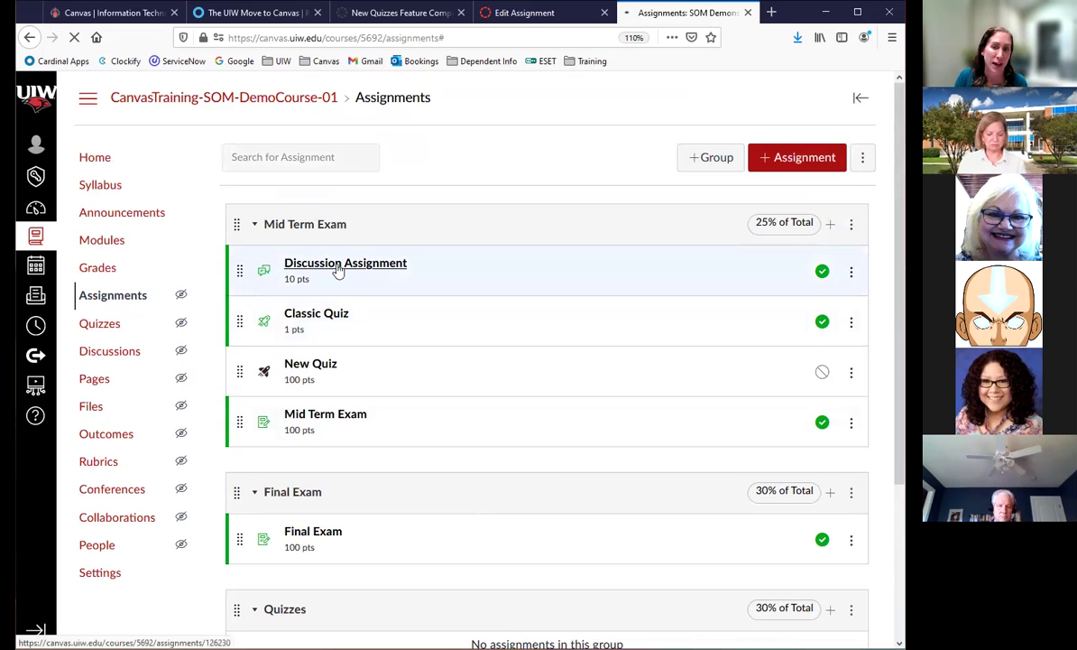
left_click(824, 170)
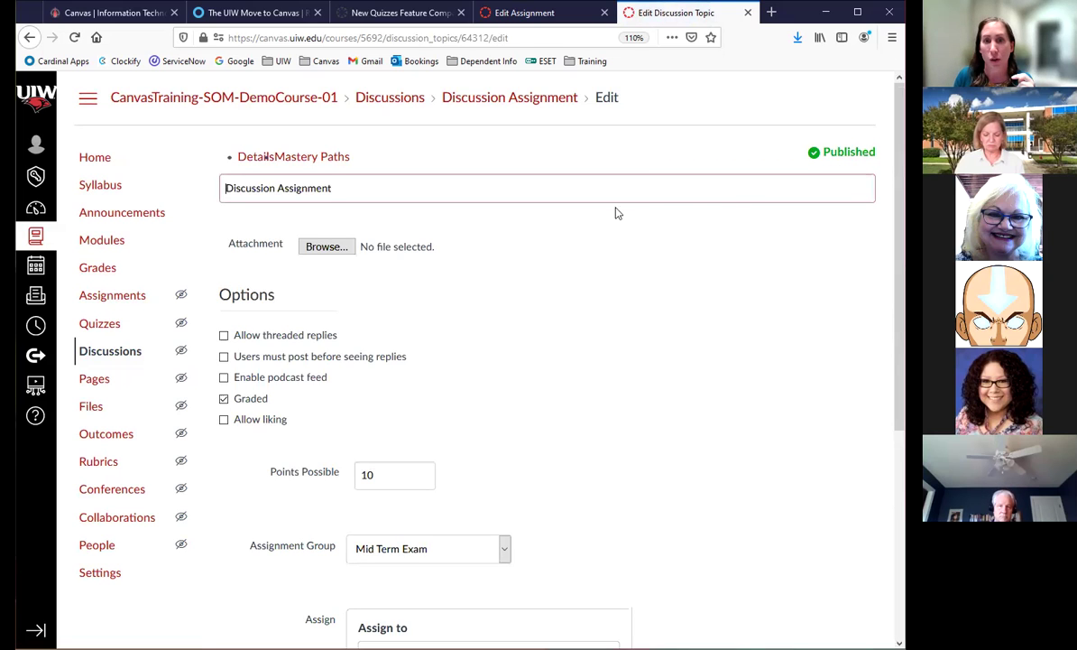
left_click(537, 101)
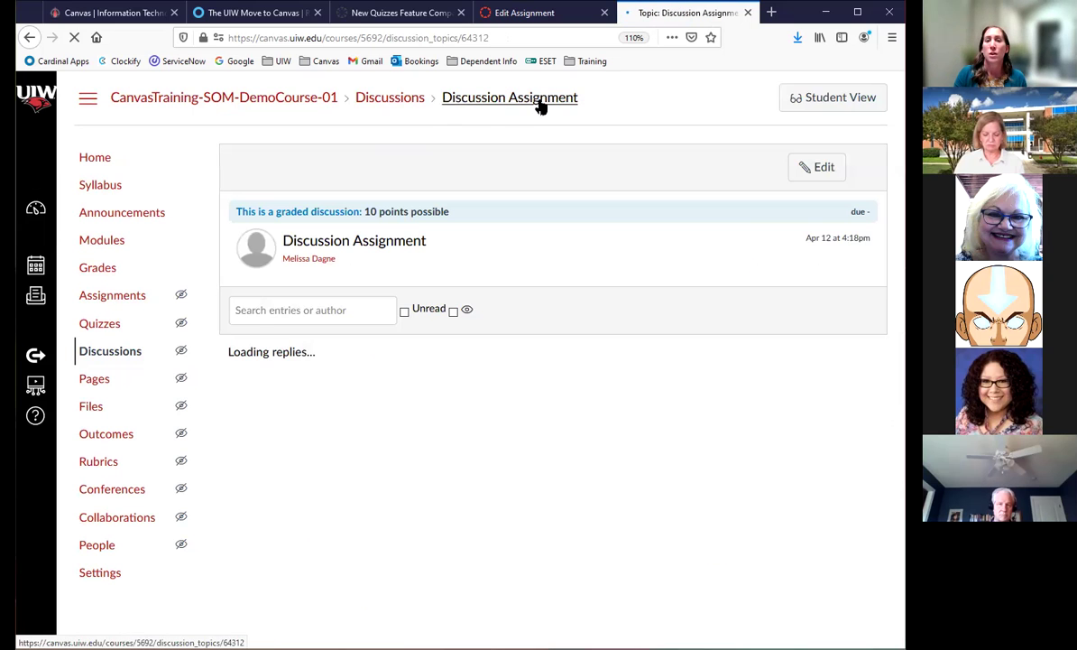
left_click(388, 97)
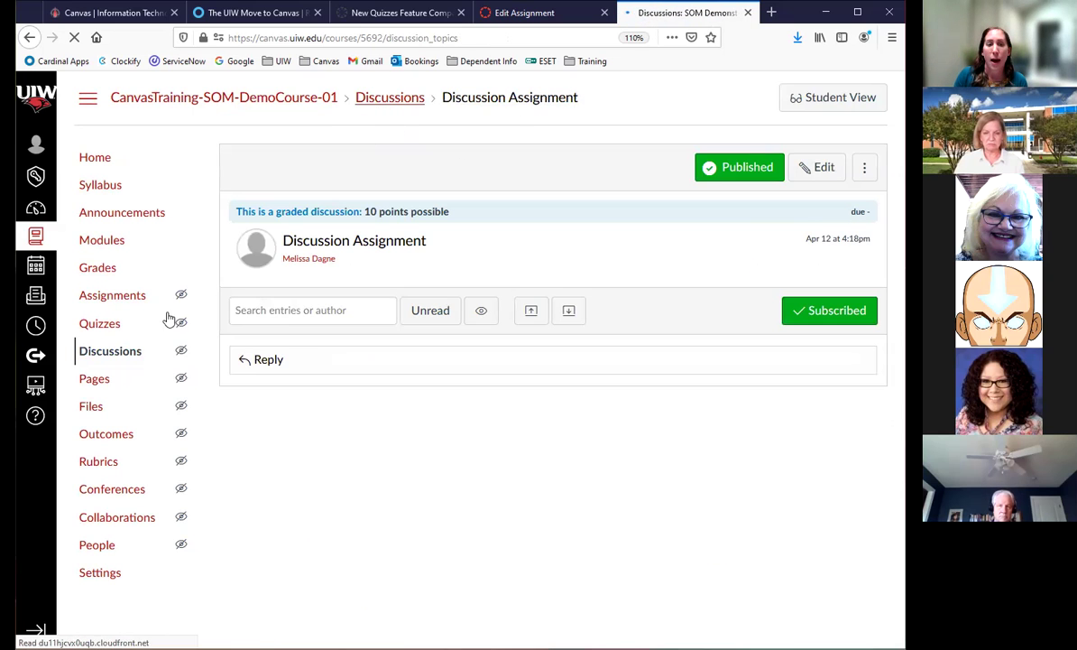
left_click(208, 307)
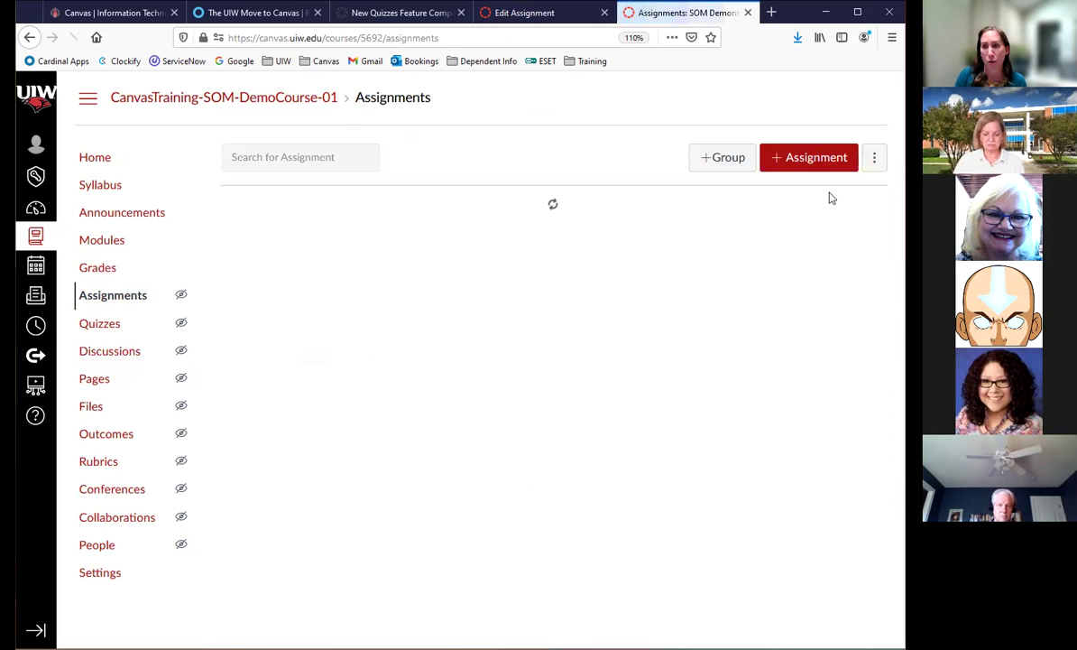
View the page-level assignment options and review the percentage weight of each assignment group.
left_click(863, 161)
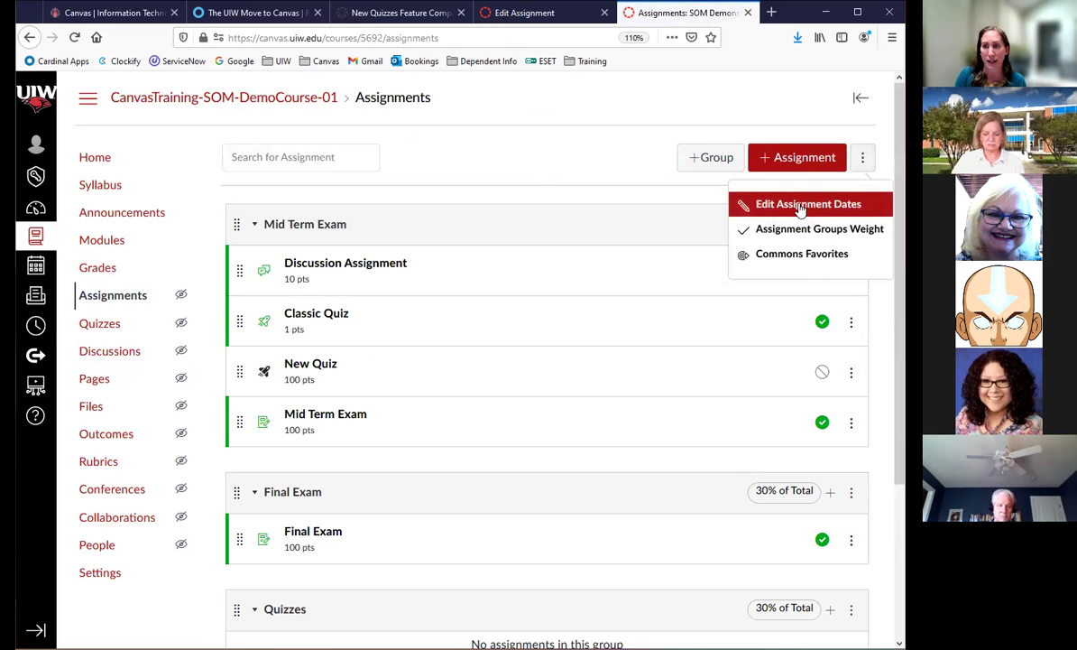
left_click(485, 166)
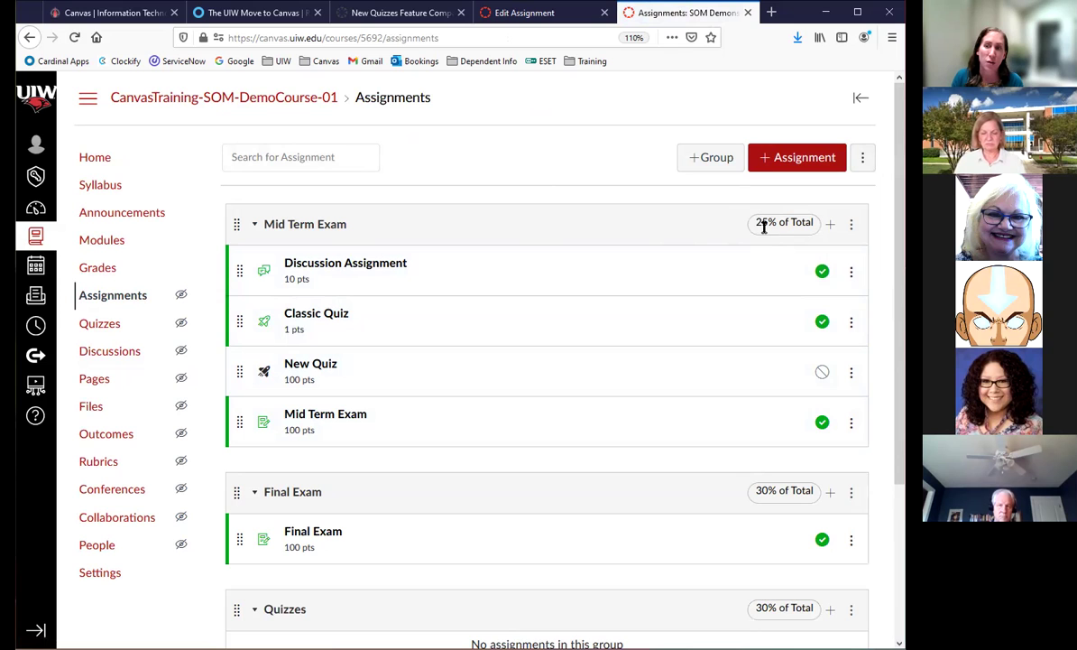
scroll(769, 496, "down", 3)
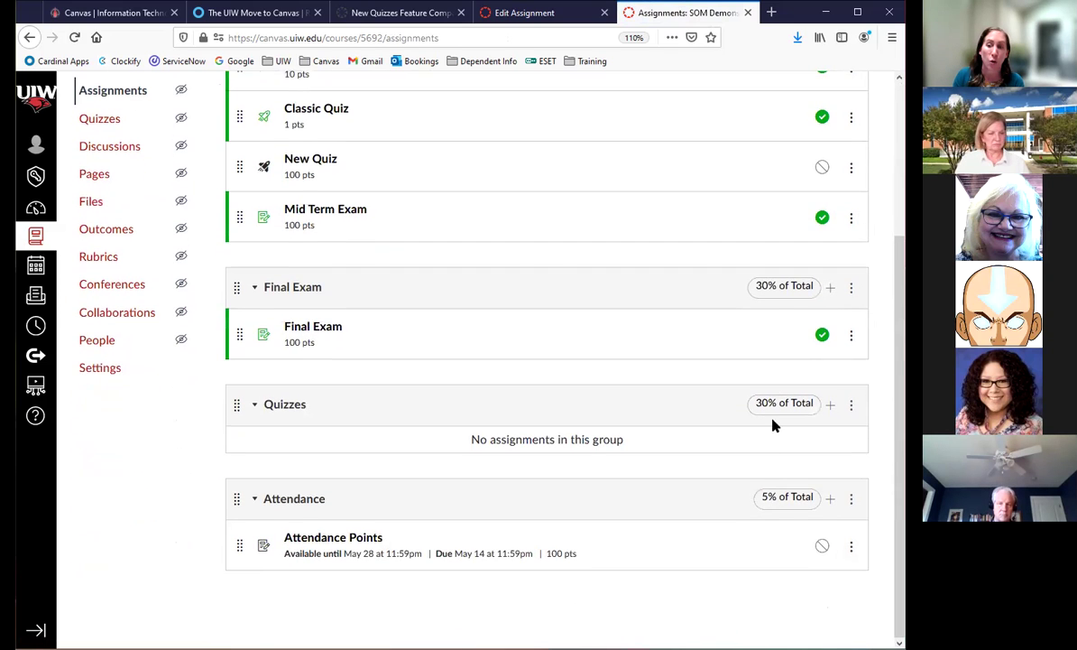
scroll(621, 483, "up", 3)
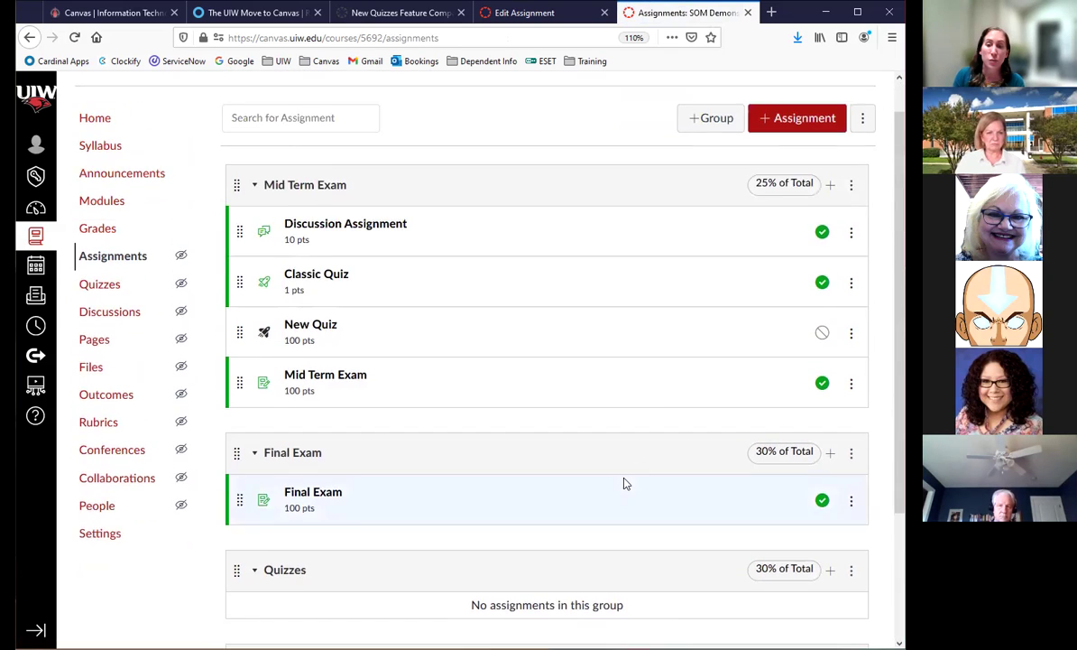
Try an Attendance weight of 15% in the Assignment Groups Weight settings, check the total, and discard the change.
left_click(863, 160)
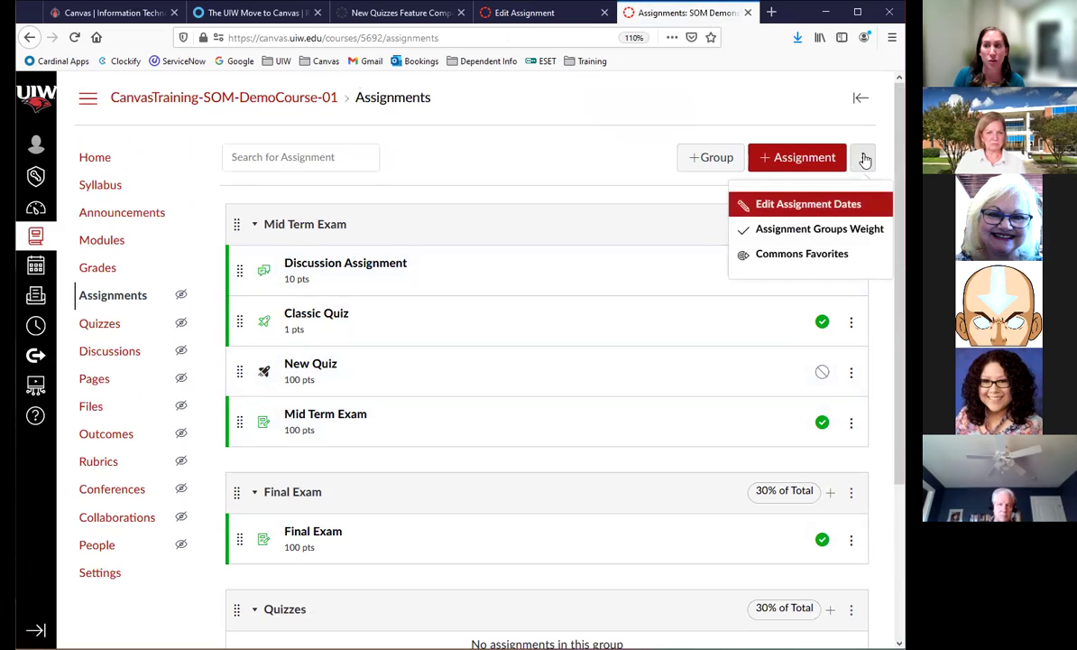
left_click(793, 230)
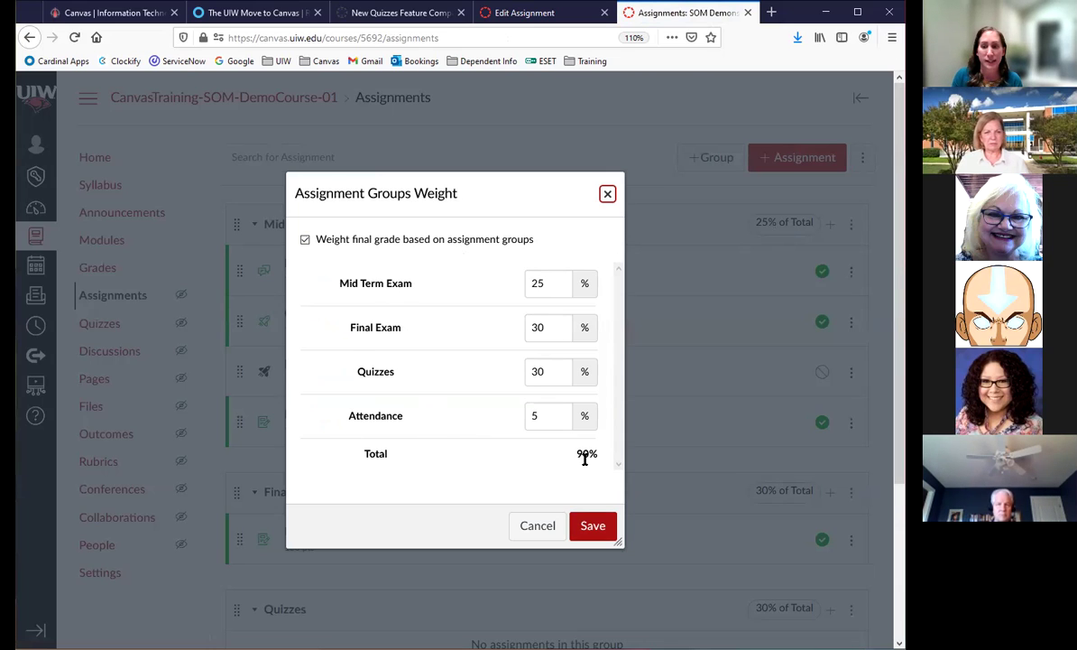
left_click(553, 418)
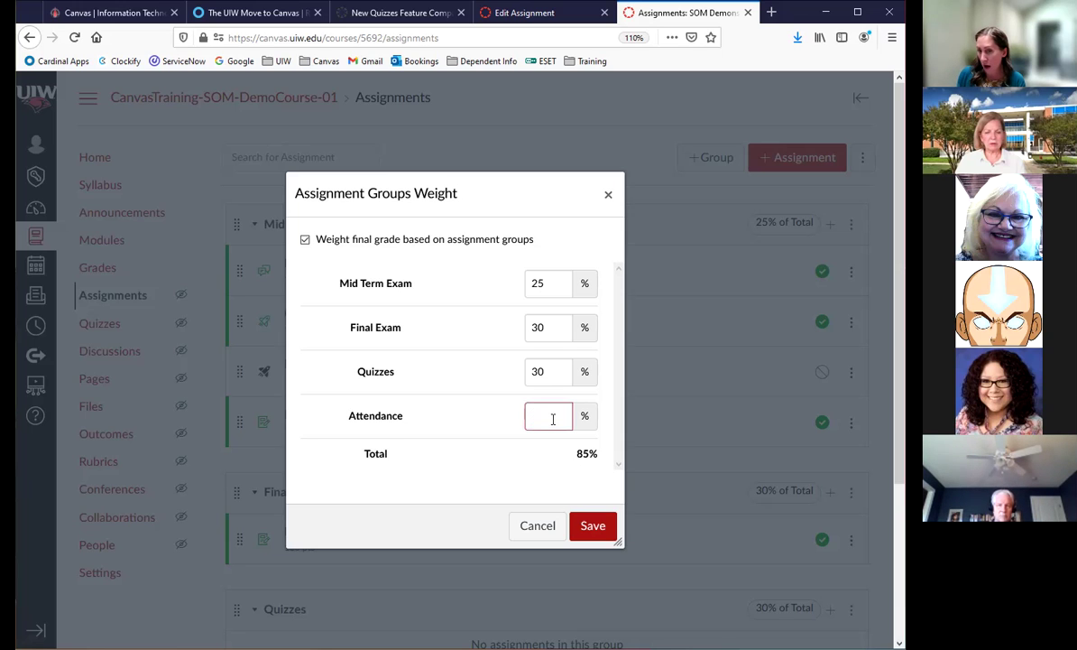
type("15")
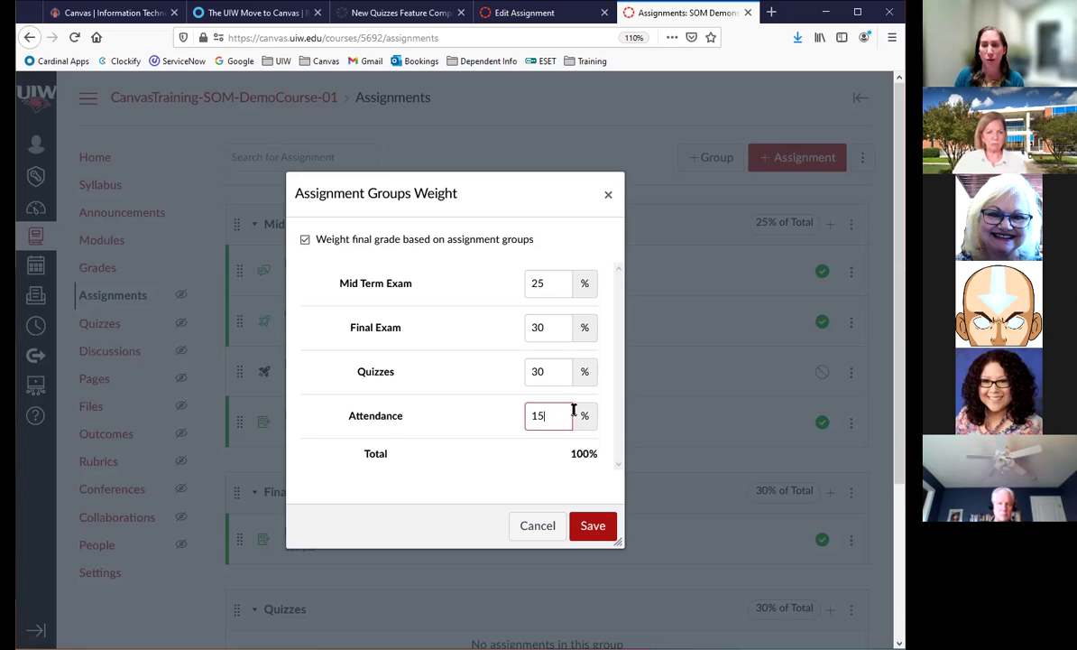
left_click(553, 378)
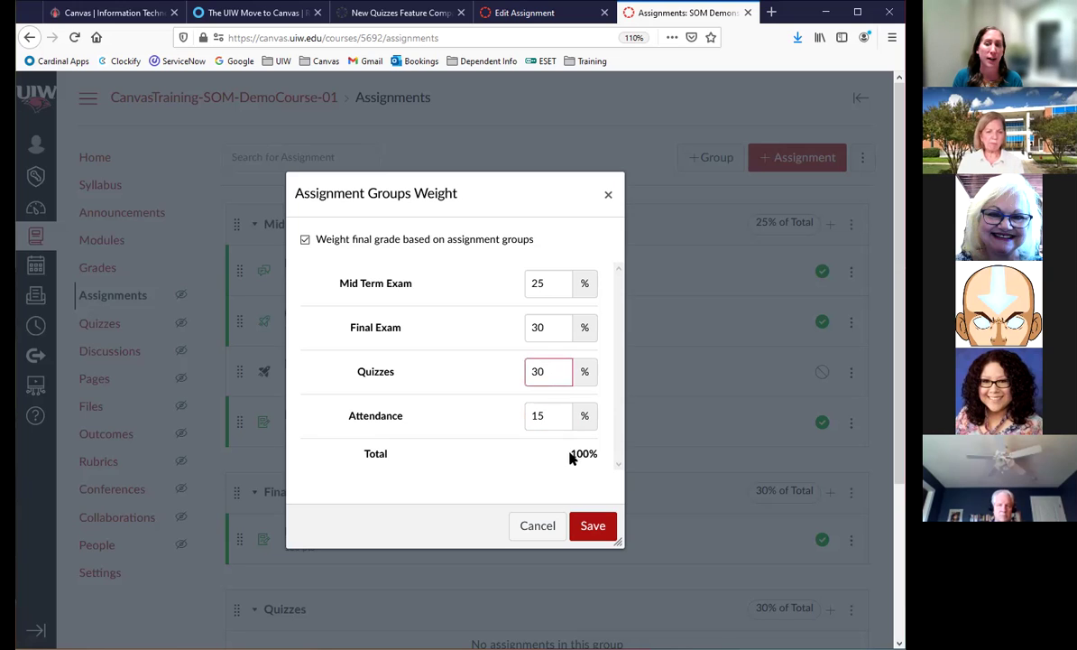
double_click(582, 453)
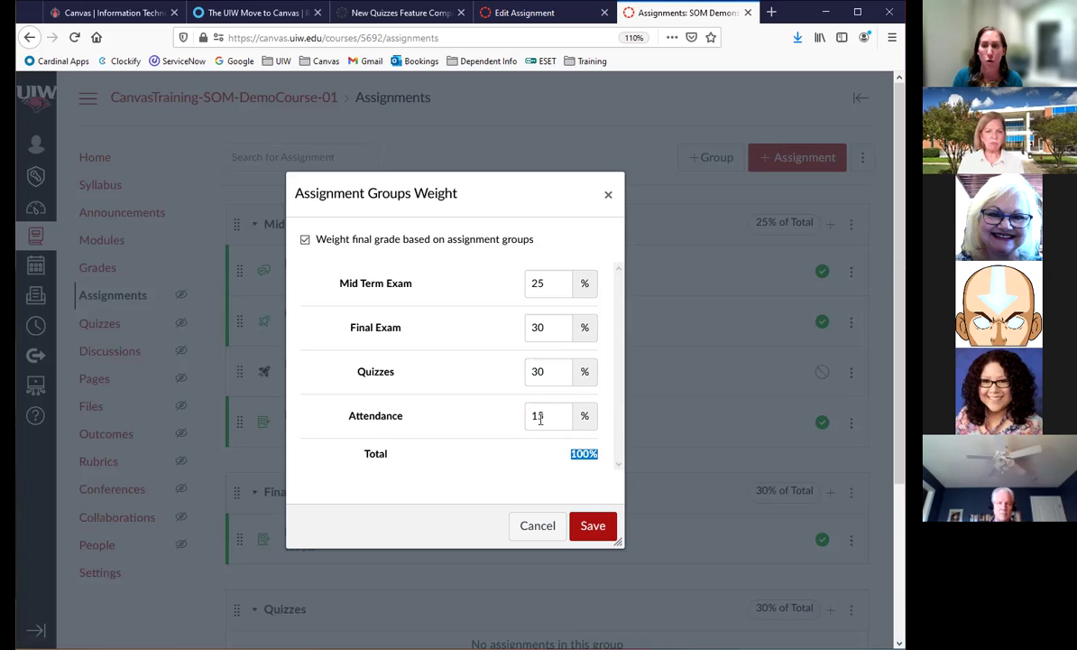
left_click(542, 536)
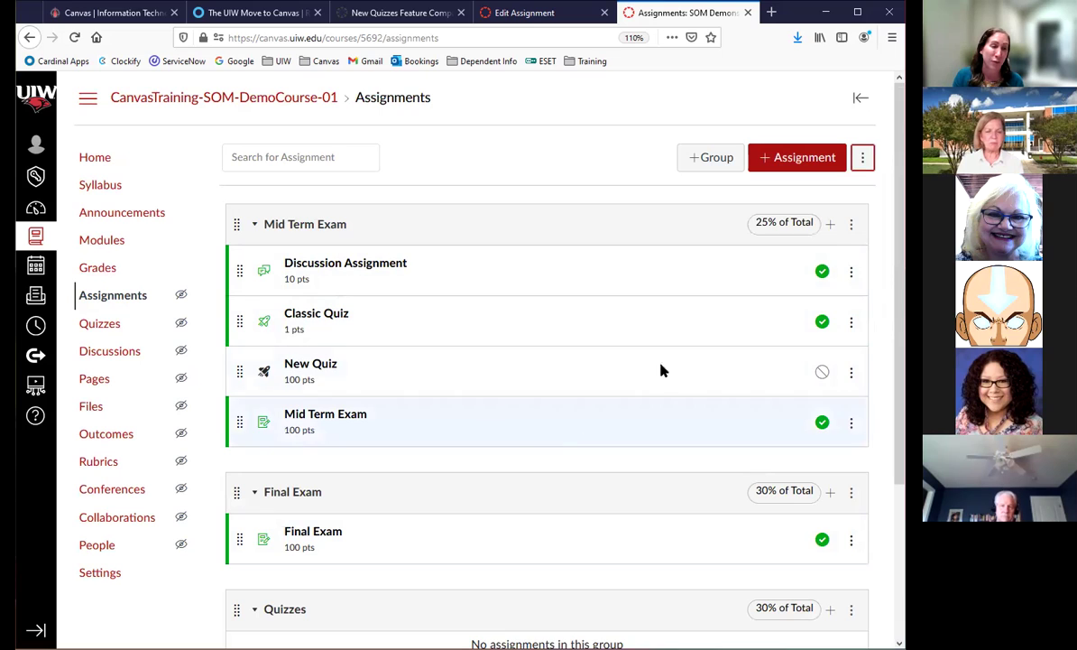
Open the Mid Term Exam group for editing, view its weight and score-dropping rules, and close without saving.
left_click(852, 226)
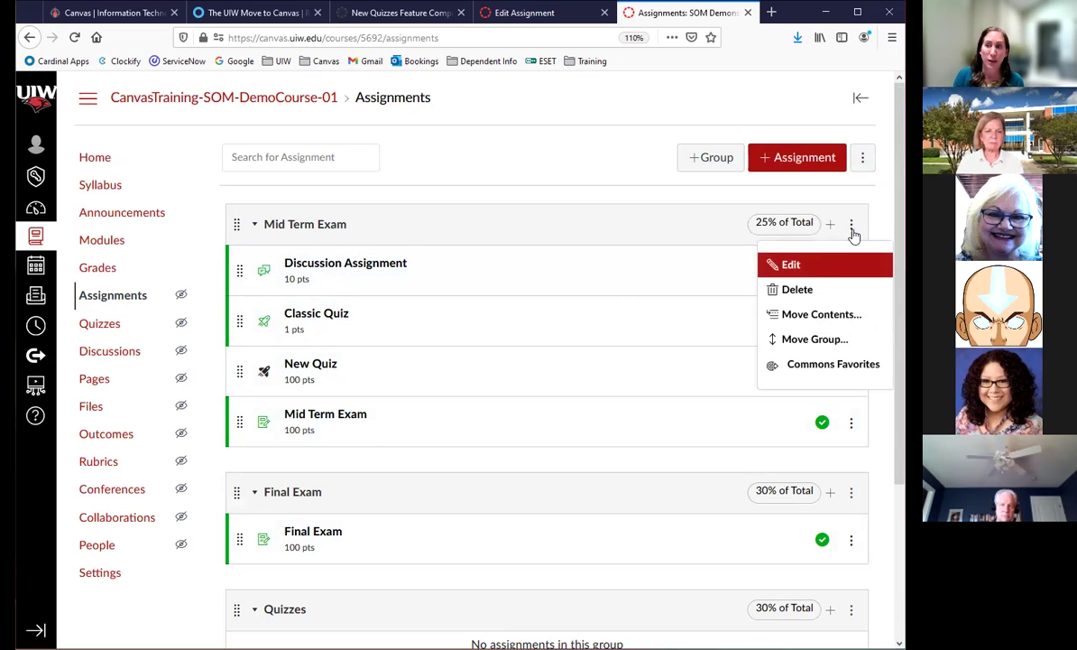
left_click(790, 264)
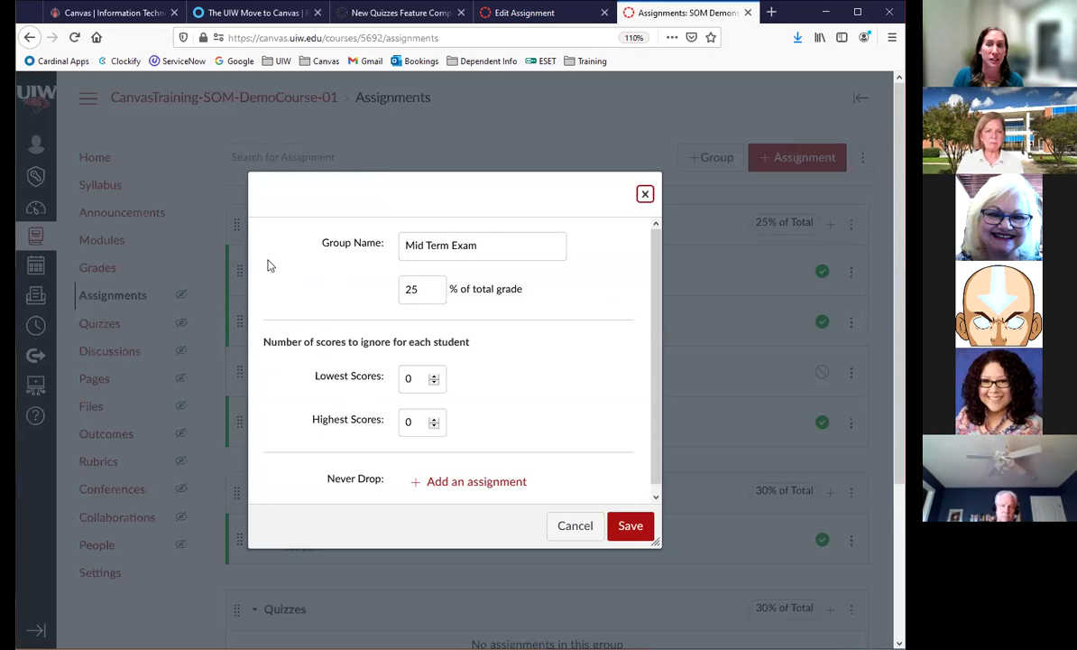
left_click(642, 194)
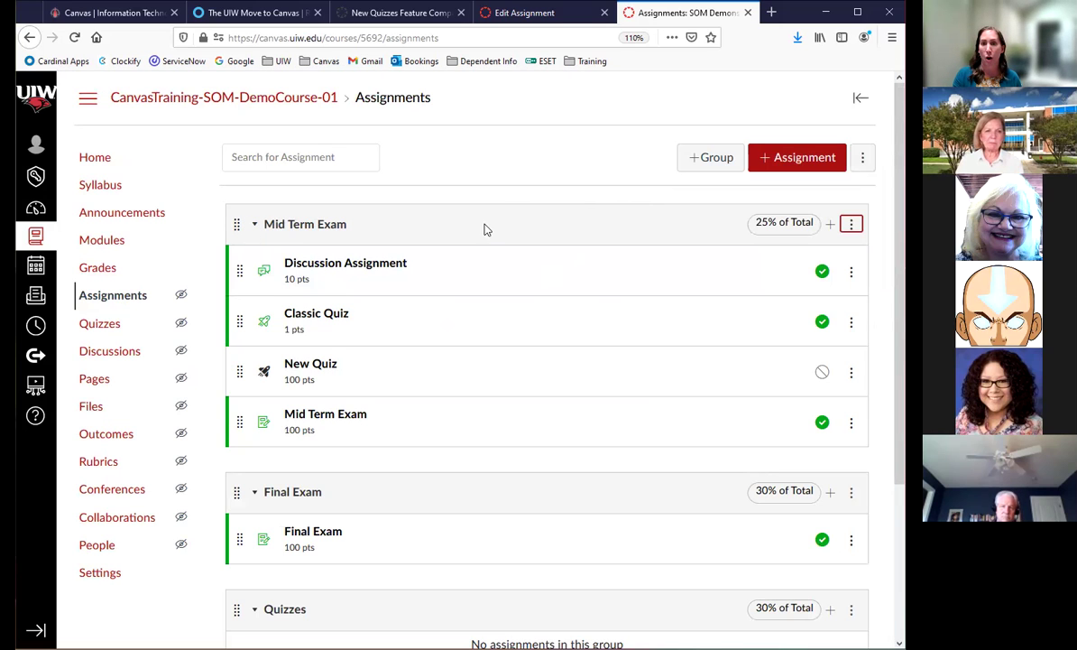
Reopen the Mid Term Exam group's settings, check the Lowest Scores, Highest Scores and Never Drop rules, and cancel.
left_click(850, 226)
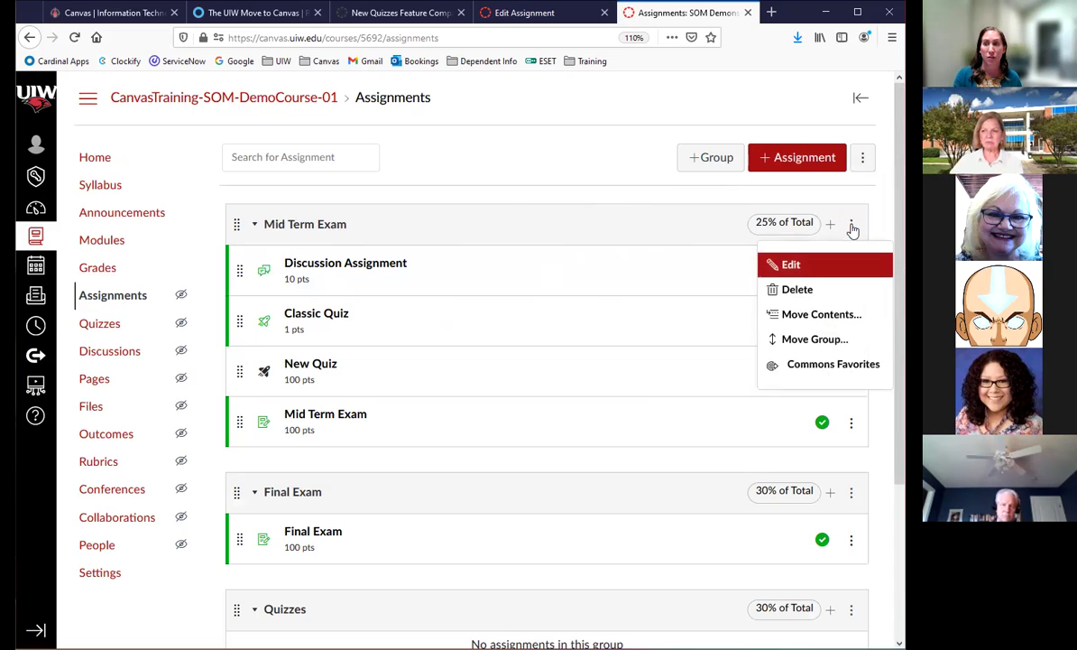
left_click(791, 264)
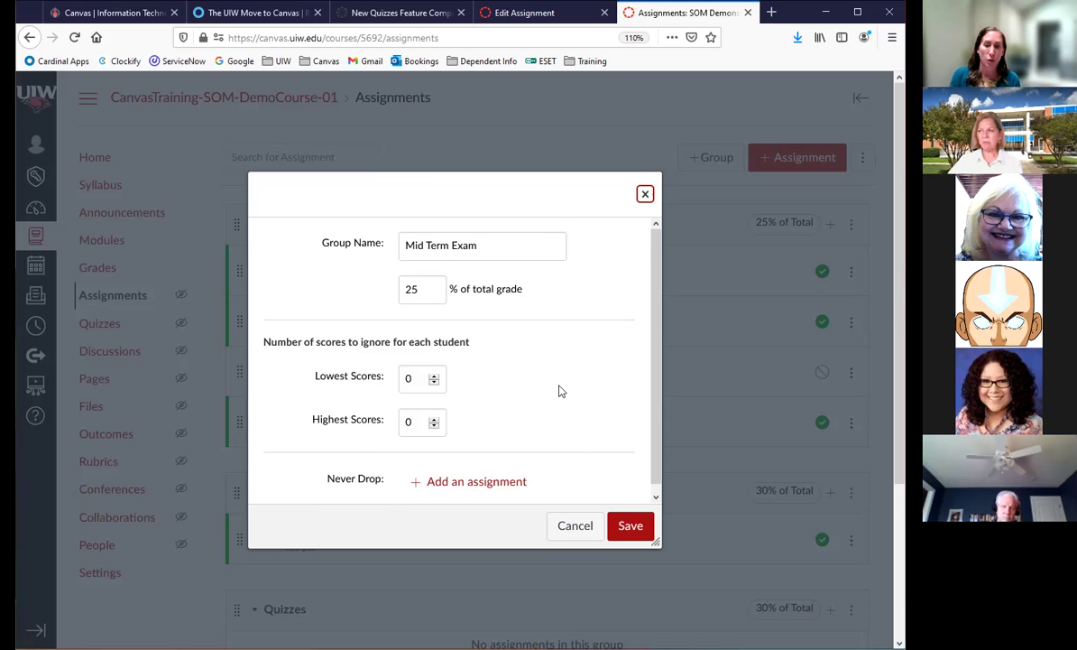
scroll(559, 391, "down", 1)
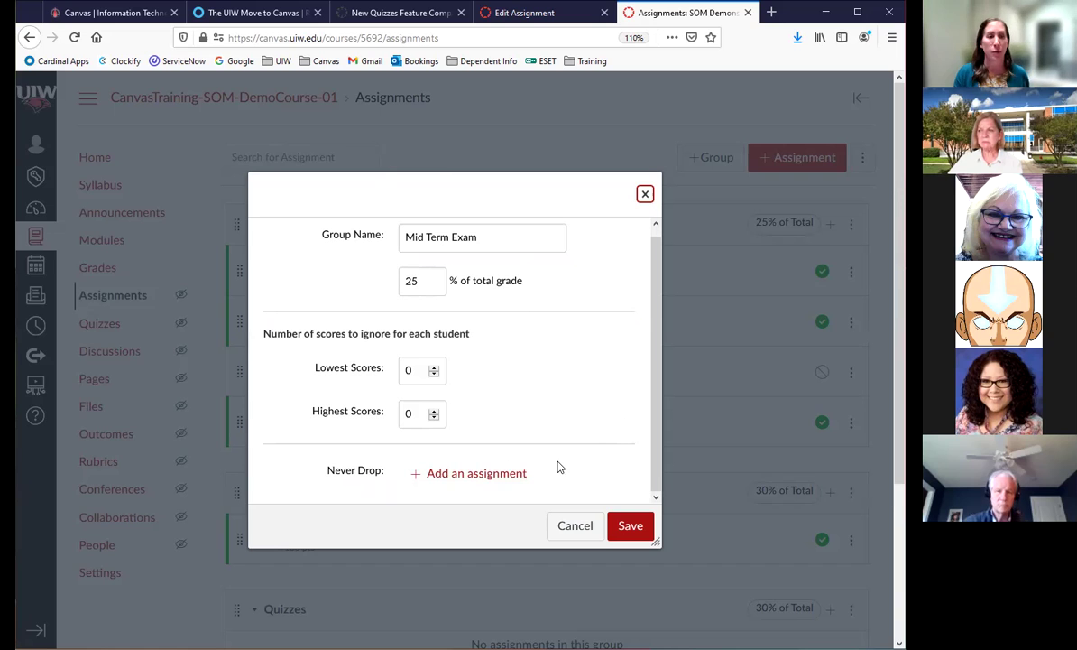
left_click(575, 530)
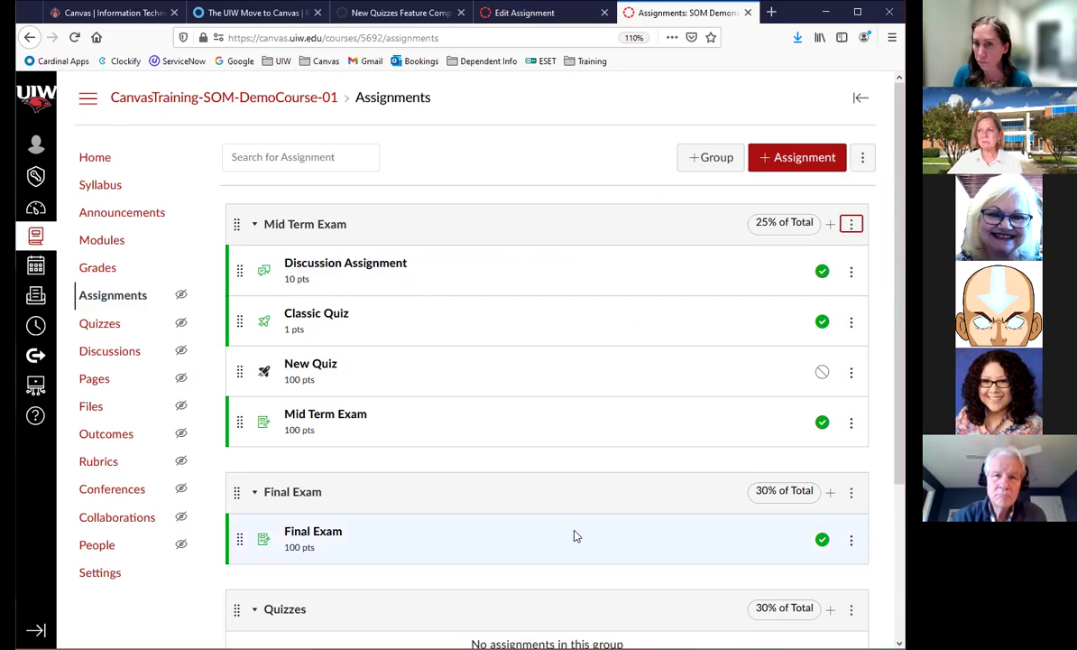
Review where the page-level Assignment Groups Weight option and the Mid Term Exam group's Edit option are, and look over the assignment groups.
left_click(864, 159)
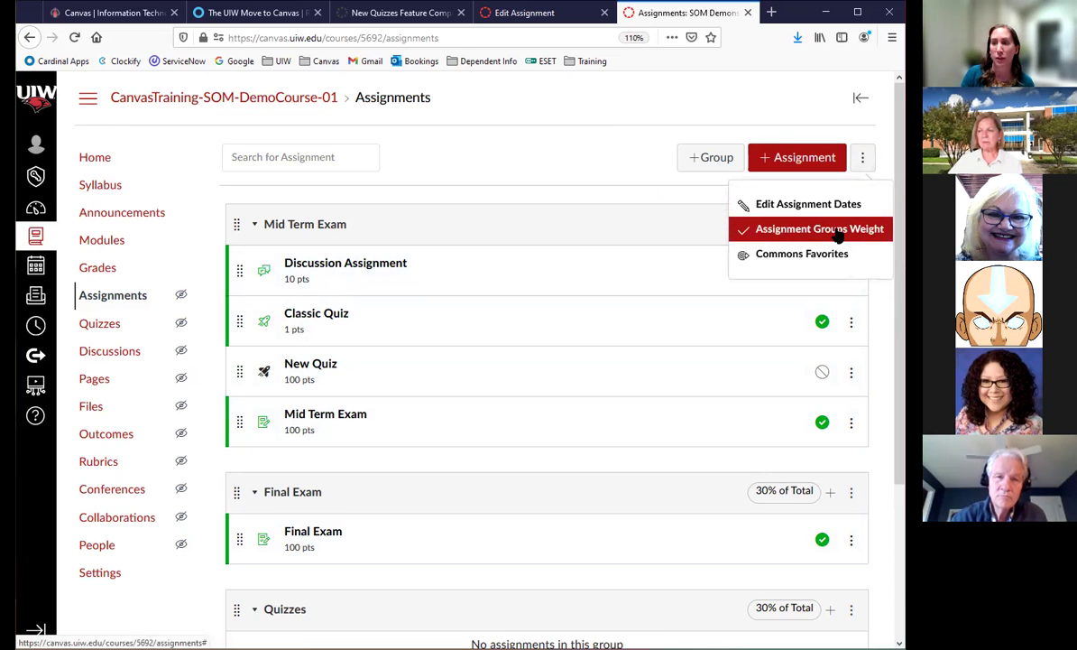
left_click(631, 225)
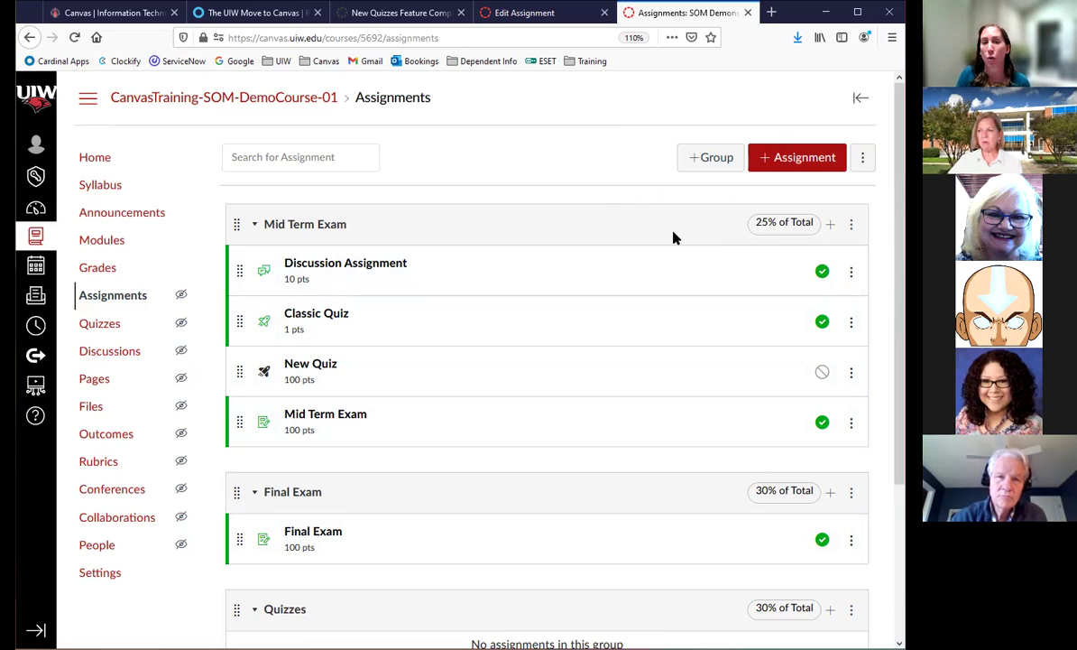
left_click(851, 225)
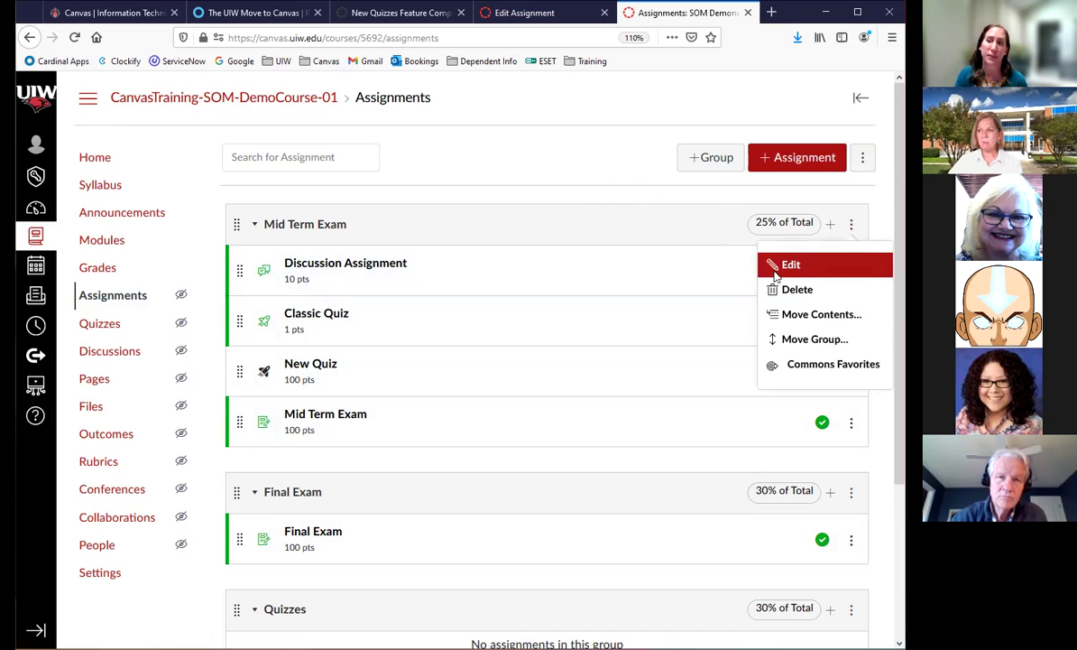
left_click(520, 220)
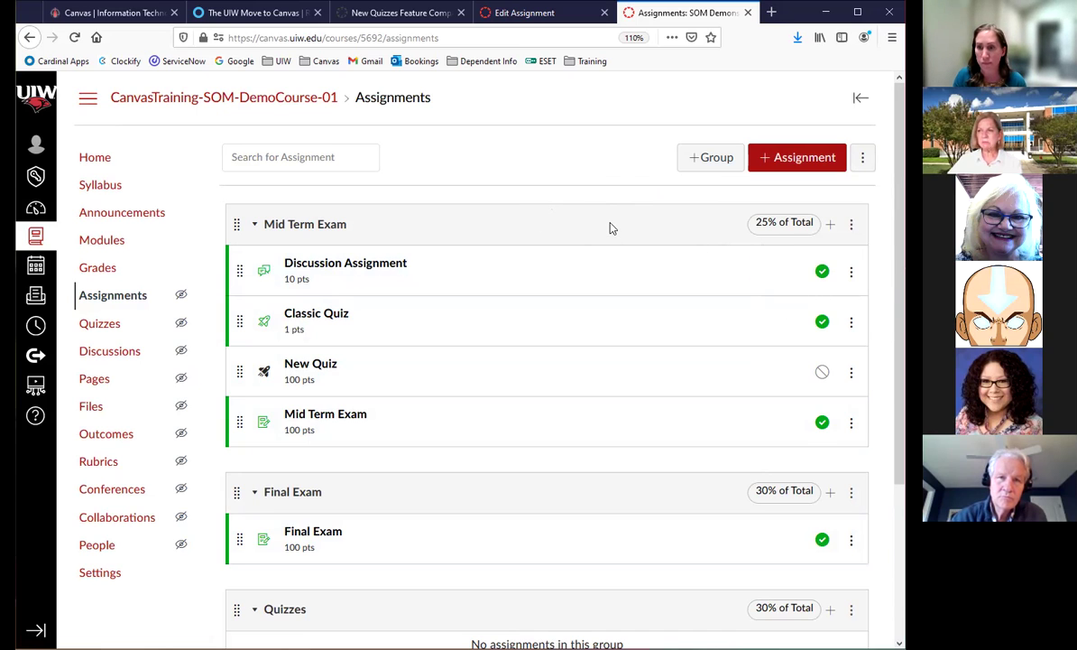
scroll(605, 233, "down", 4)
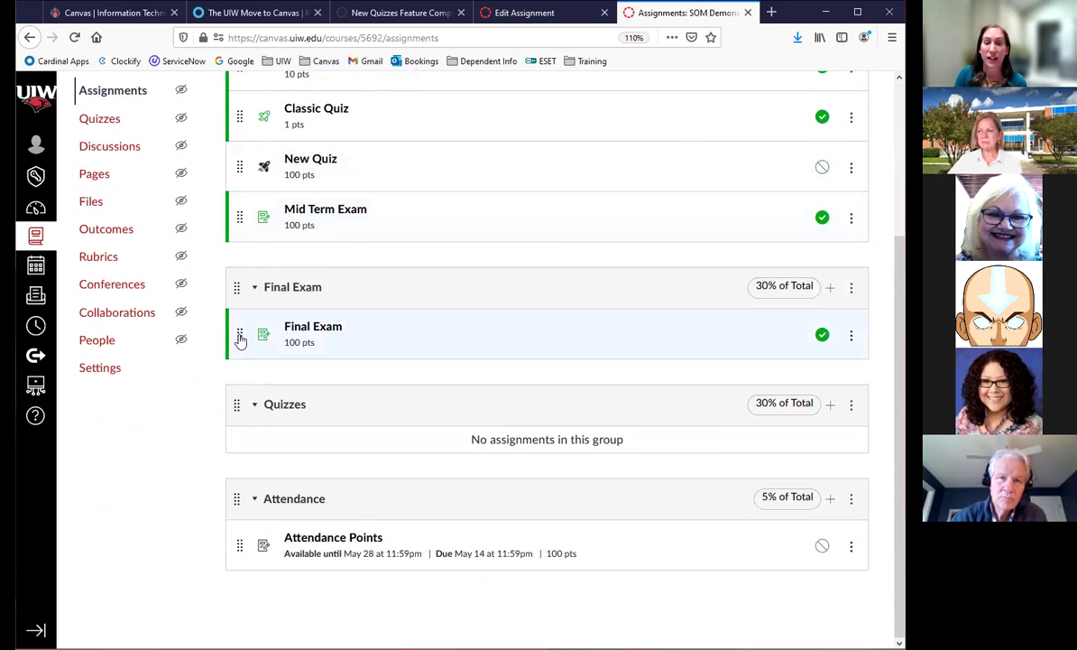
scroll(453, 355, "up", 2)
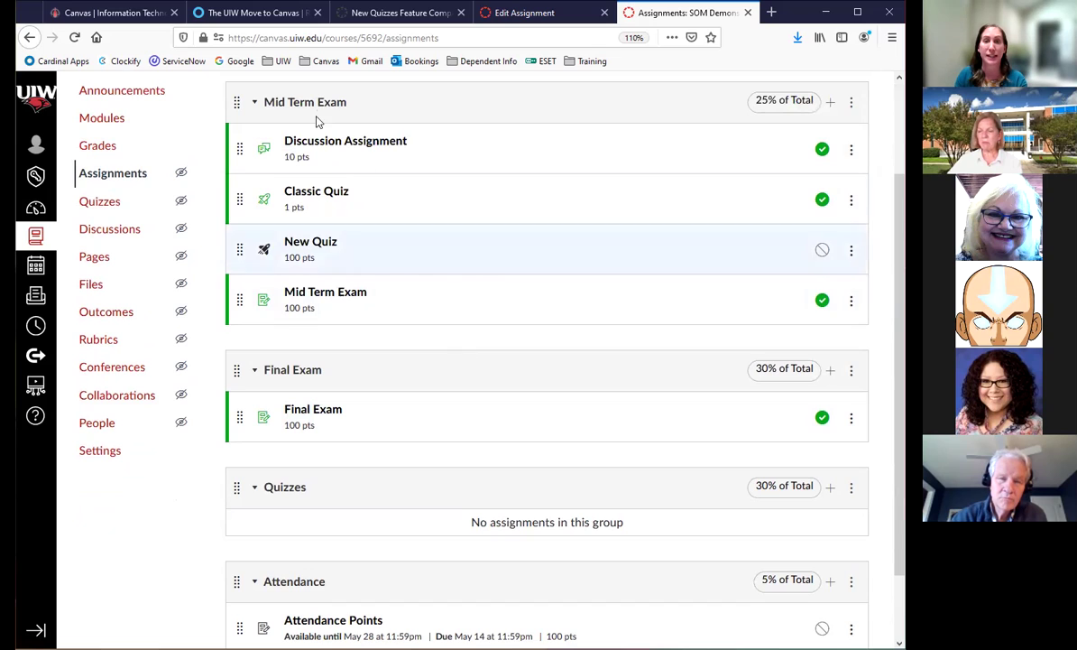
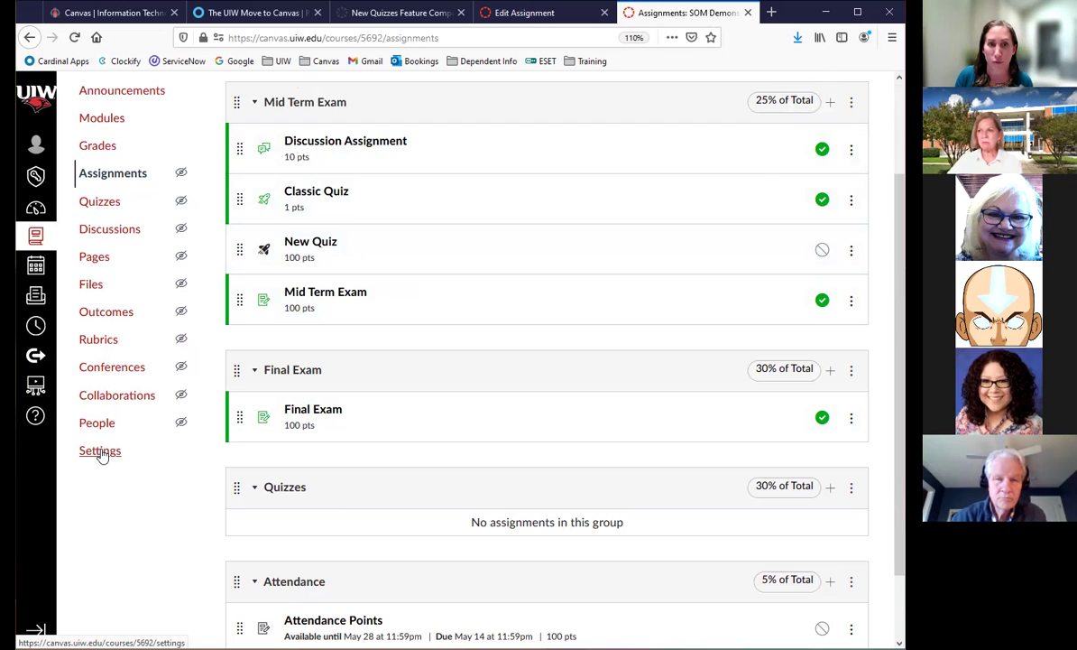
Open the course Settings in a new browser tab and find the Grading Scheme option in the course details.
right_click(104, 456)
left_click(137, 464)
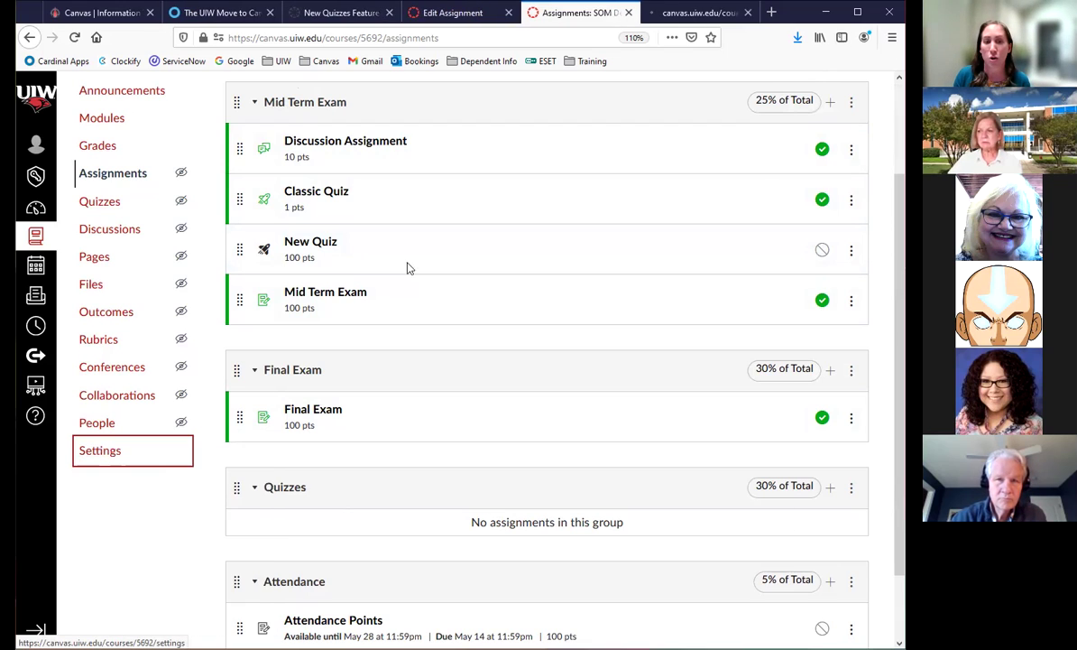
left_click(656, 20)
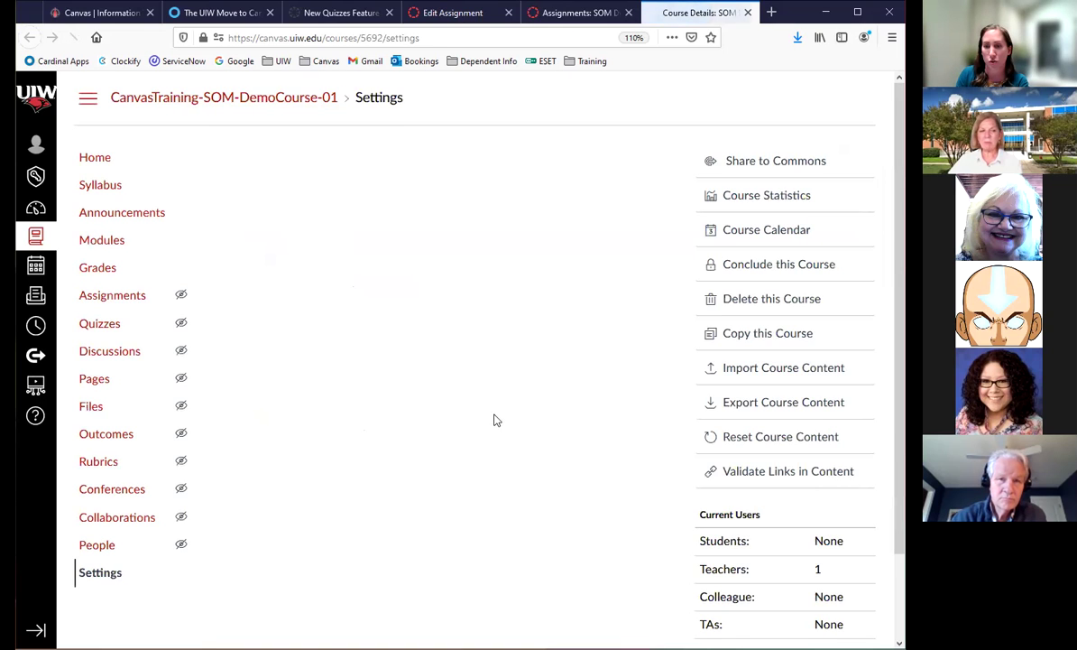
scroll(488, 426, "down", 5)
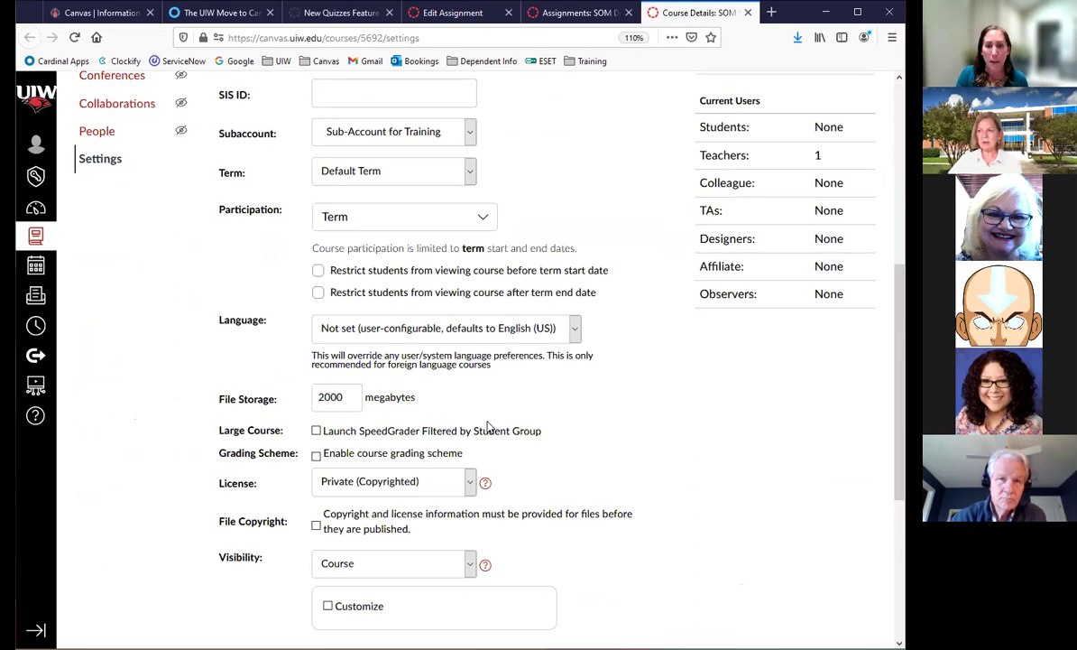
scroll(488, 426, "down", 6)
scroll(407, 405, "up", 3)
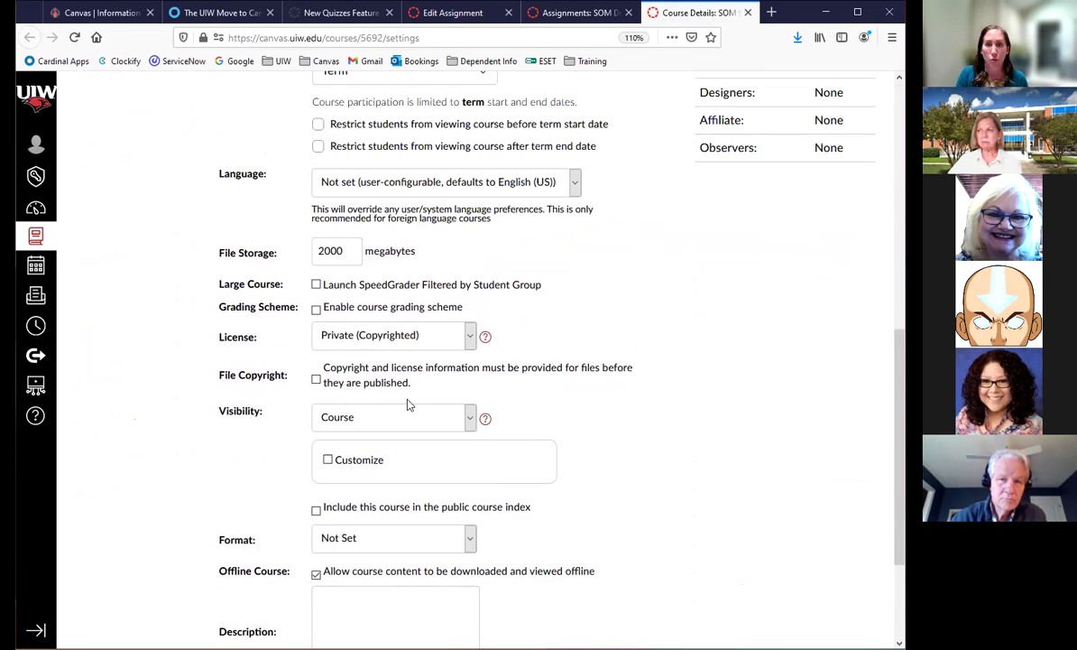
Enable the course grading scheme, view the Default Grading Scheme's ranges and its editable form, and close it without changes.
left_click(316, 311)
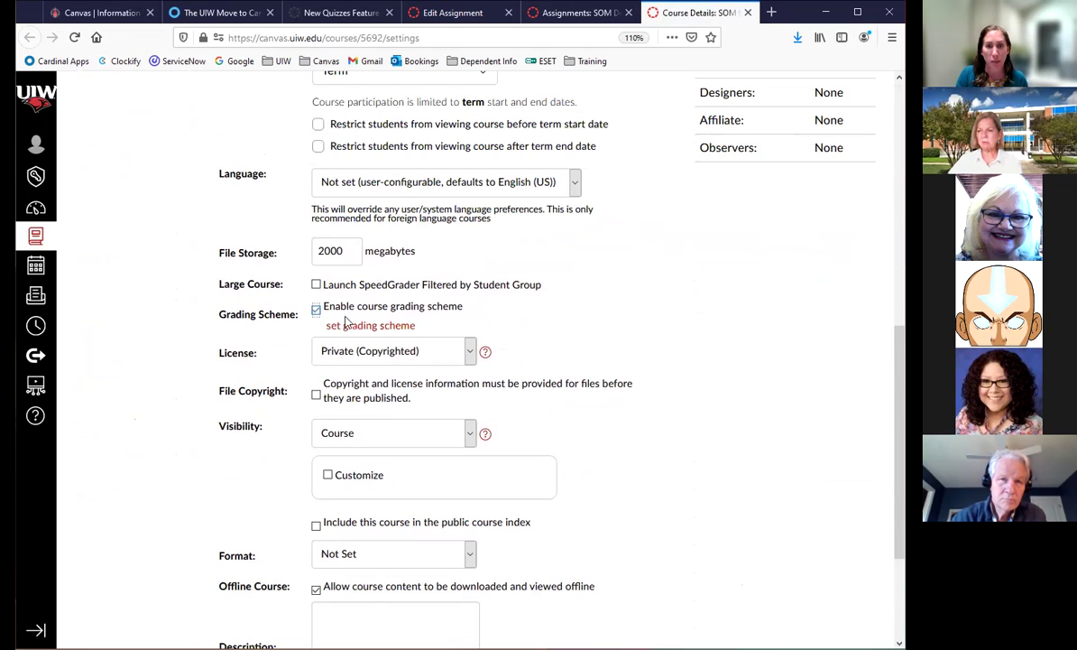
left_click(361, 325)
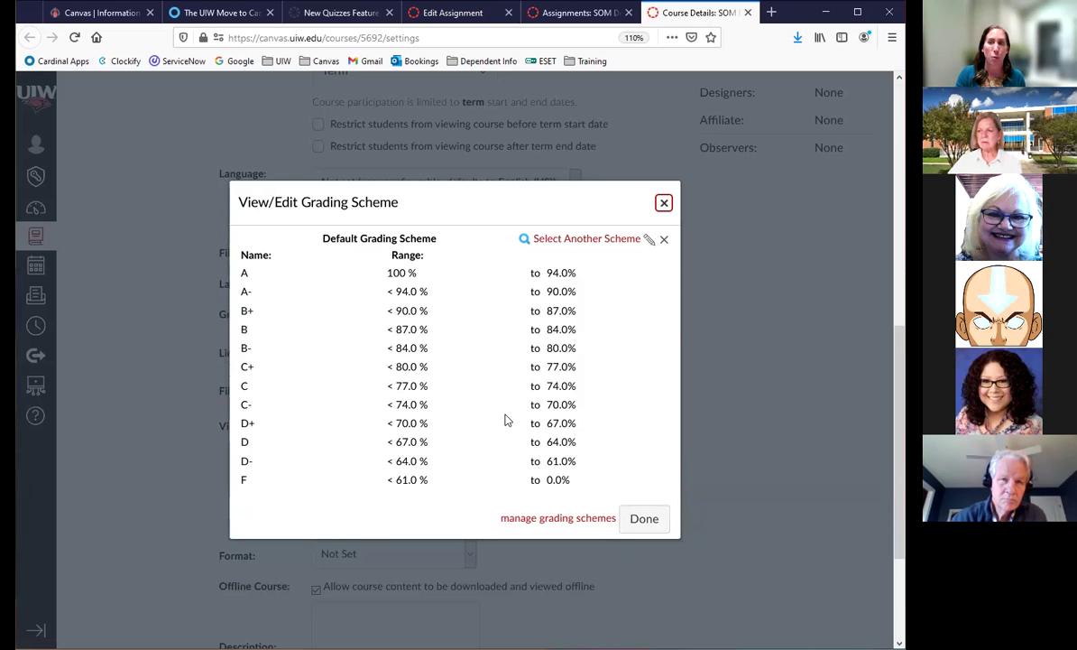
left_click(648, 239)
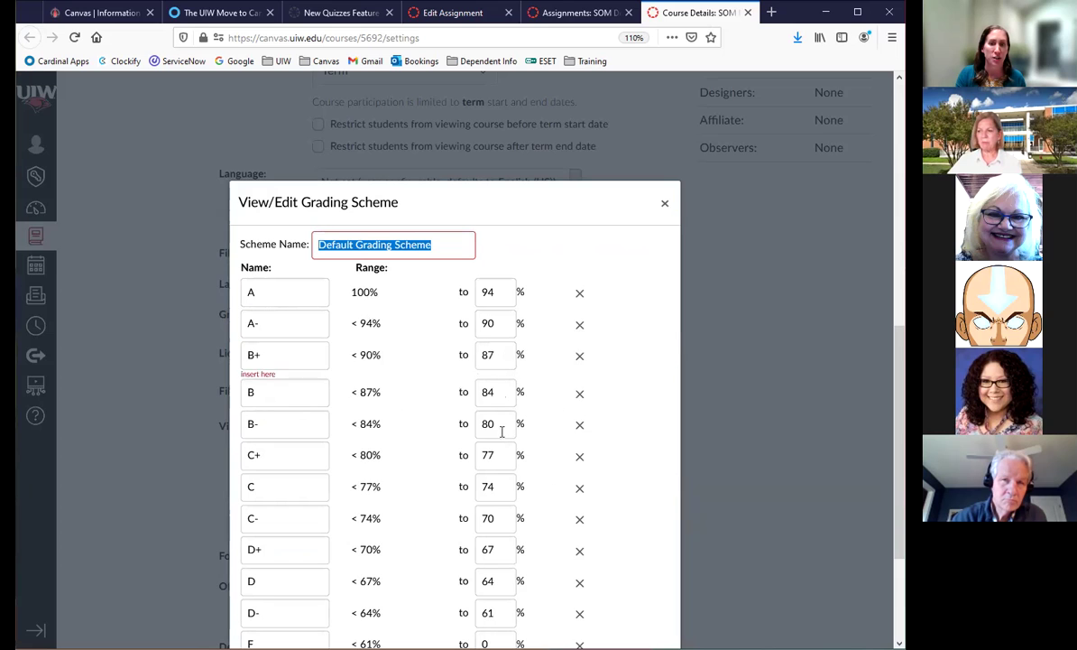
scroll(567, 524, "down", 2)
left_click(577, 523)
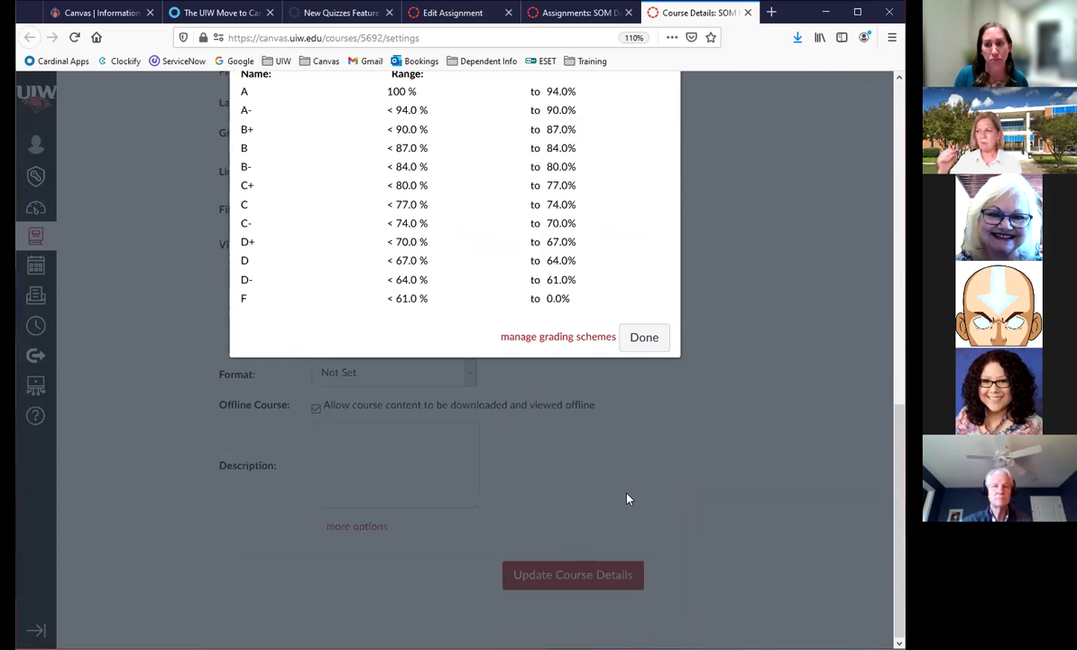
scroll(584, 459, "up", 2)
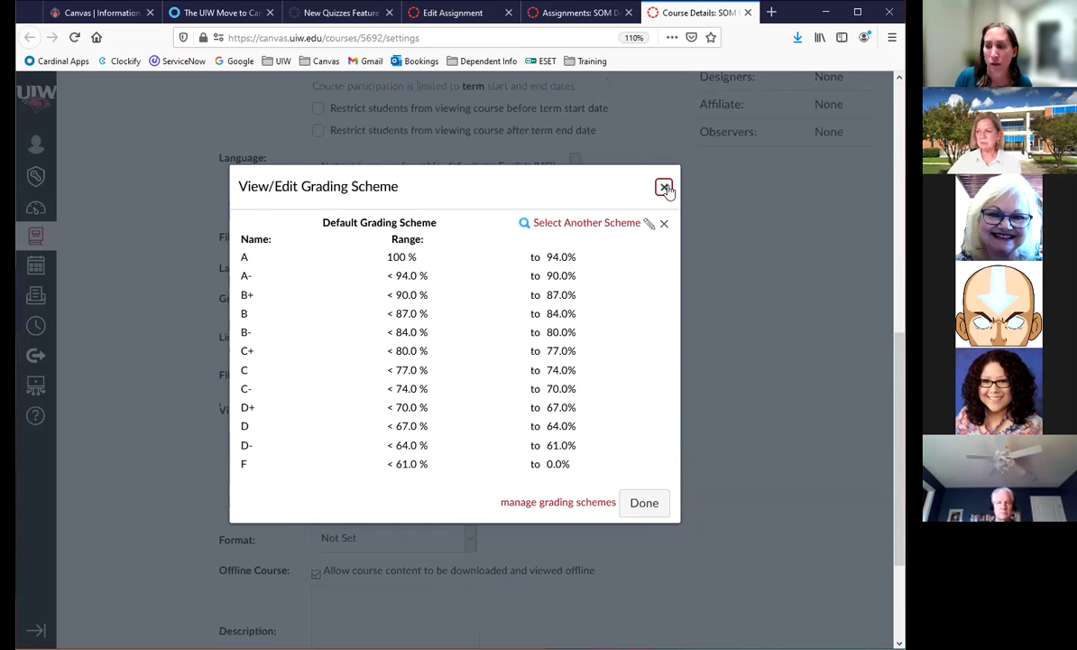
left_click(669, 191)
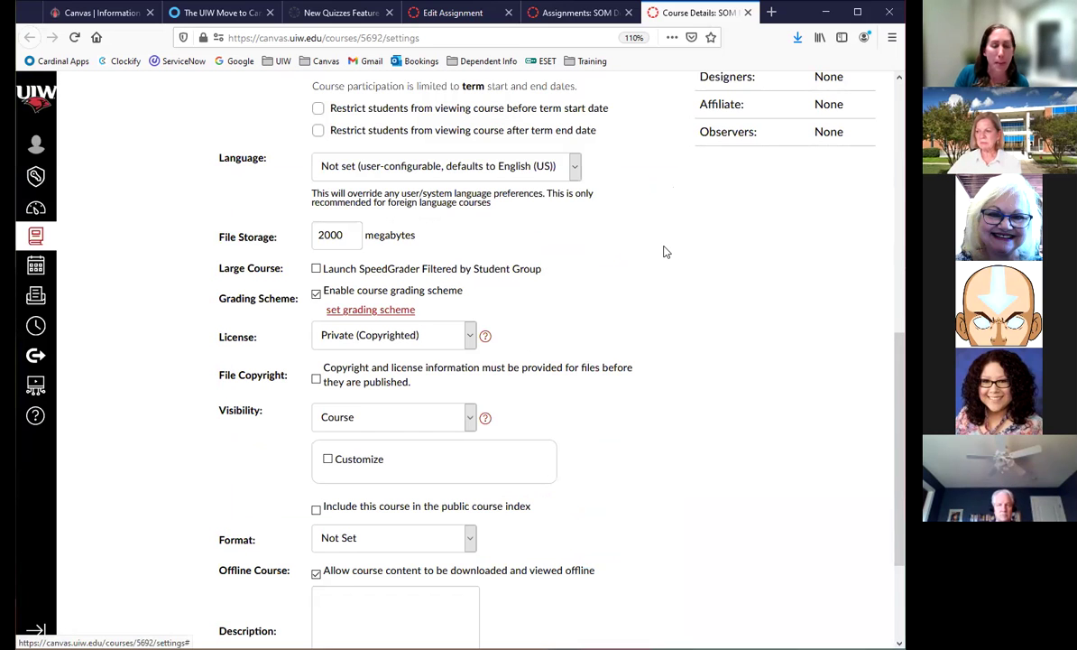
View the UIW Schema as an alternative grading scheme, close it without applying, and leave the course grading scheme disabled.
left_click(316, 293)
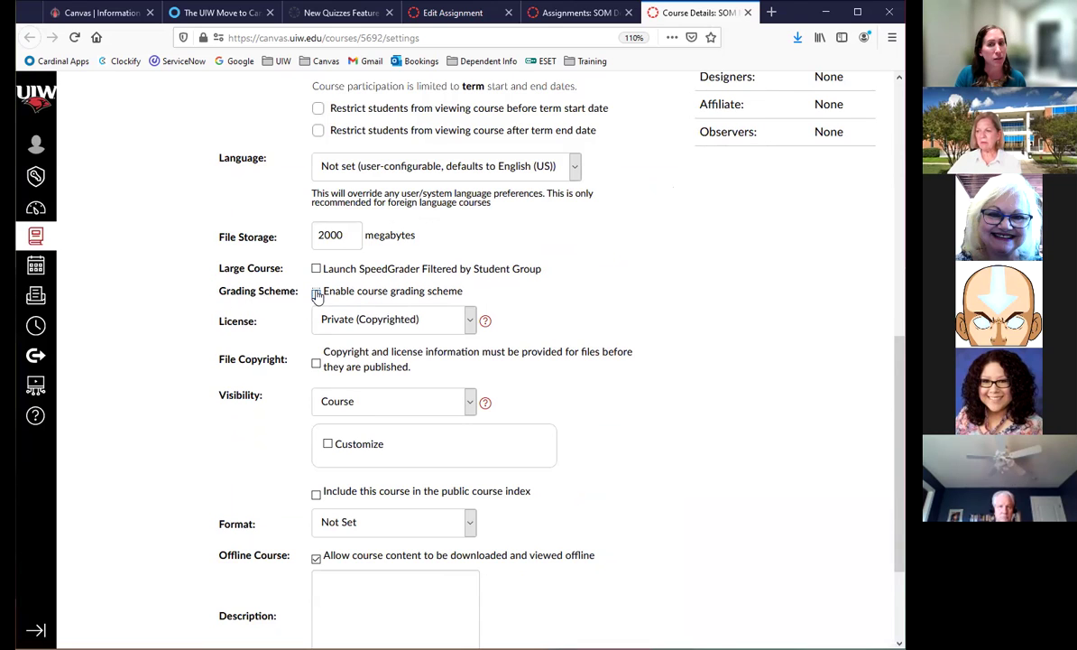
left_click(315, 293)
left_click(349, 310)
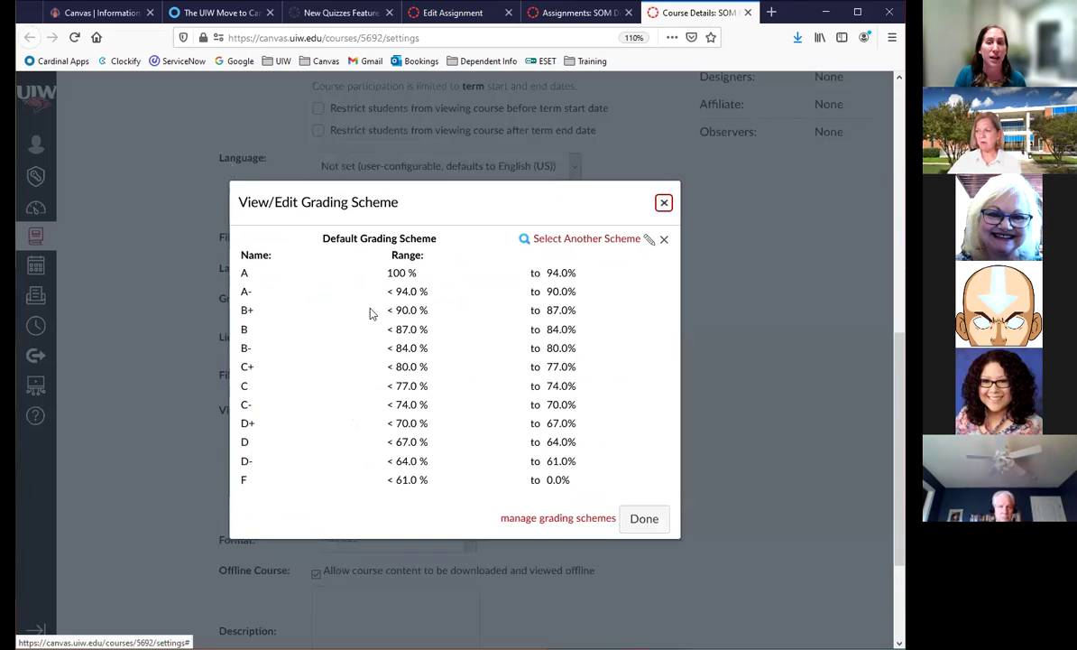
left_click(605, 242)
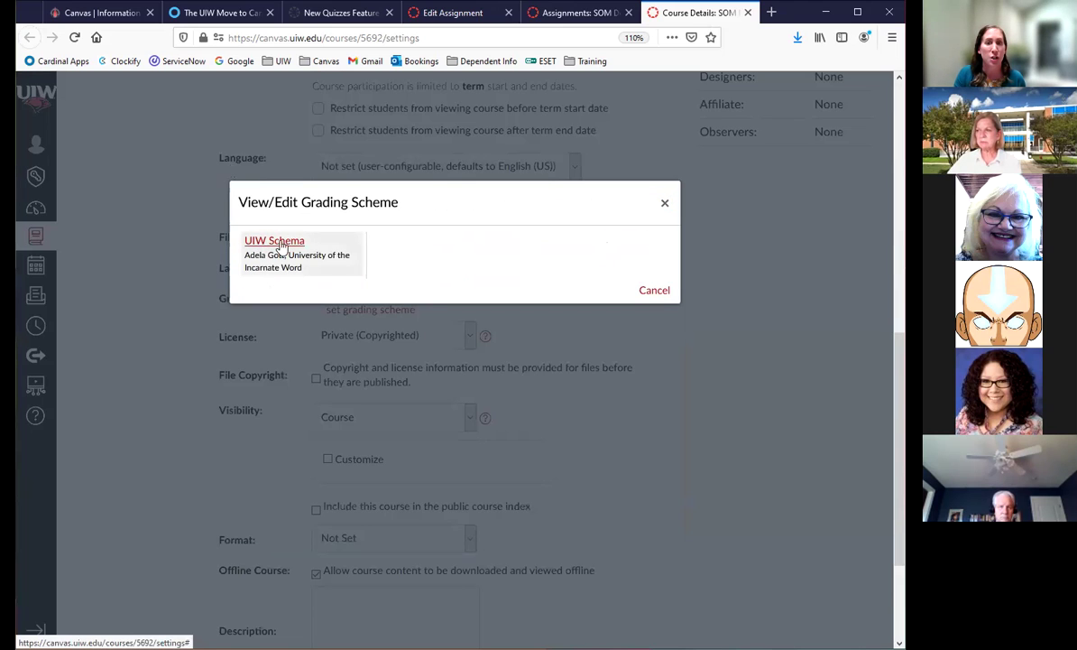
left_click(283, 243)
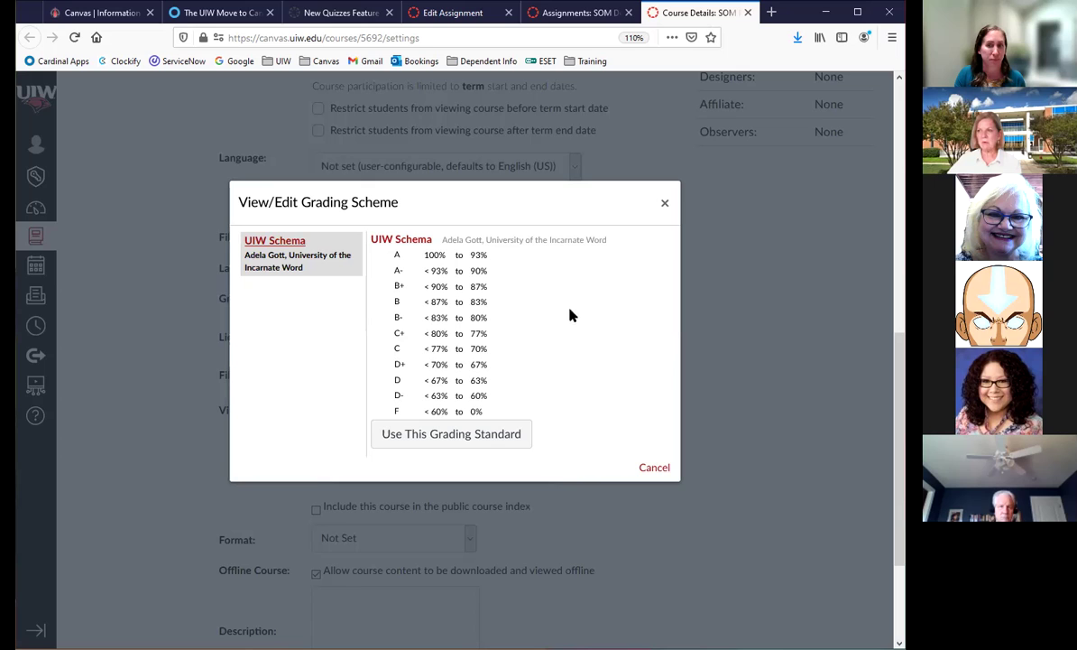
left_click(664, 204)
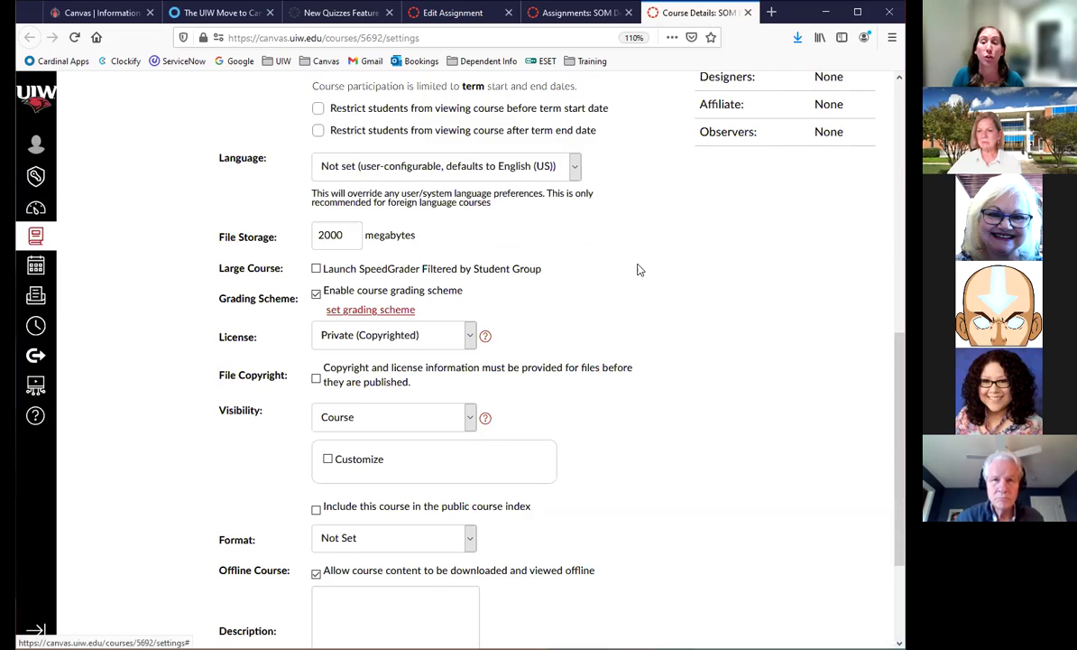
left_click(316, 294)
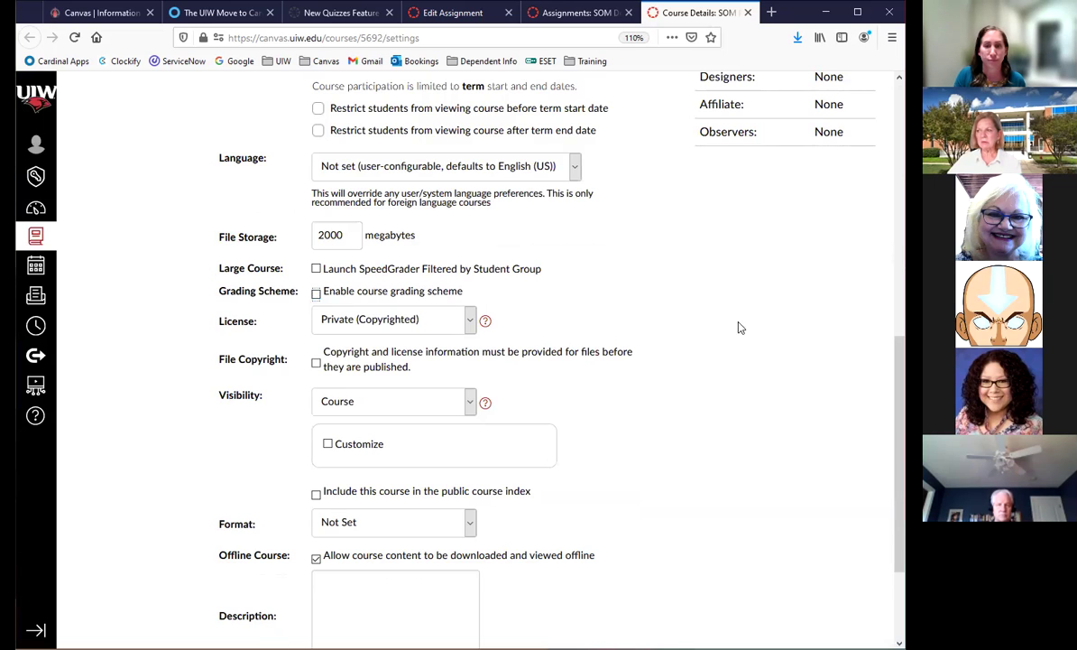
Close the course Settings tab without saving and open the course gradebook from the Assignments page.
scroll(738, 327, "up", 5)
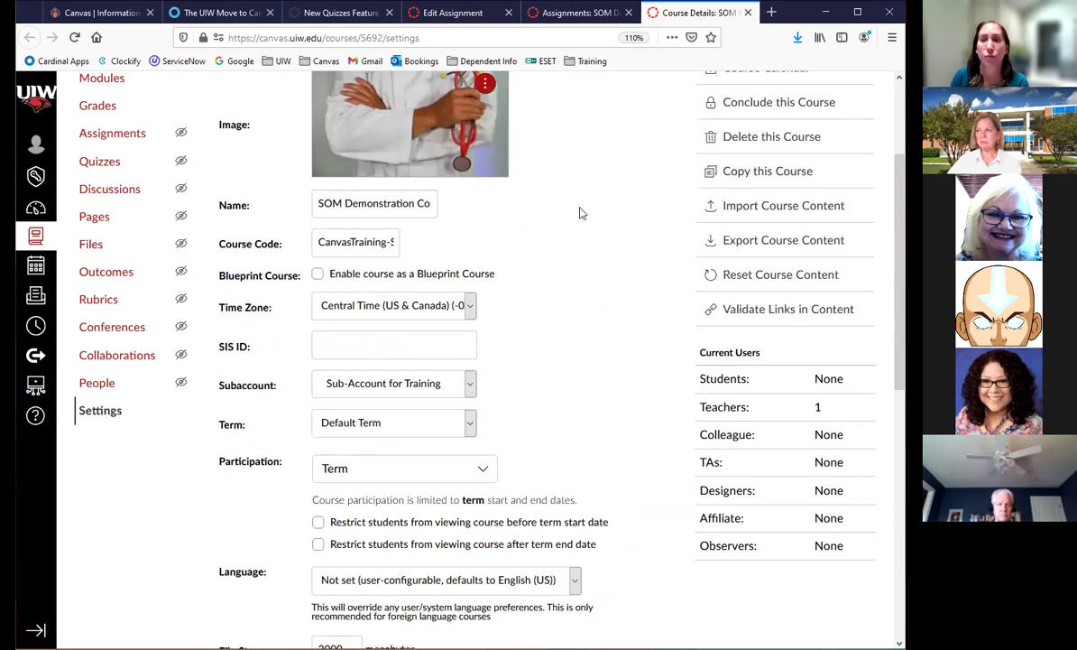
scroll(582, 213, "up", 2)
left_click(747, 13)
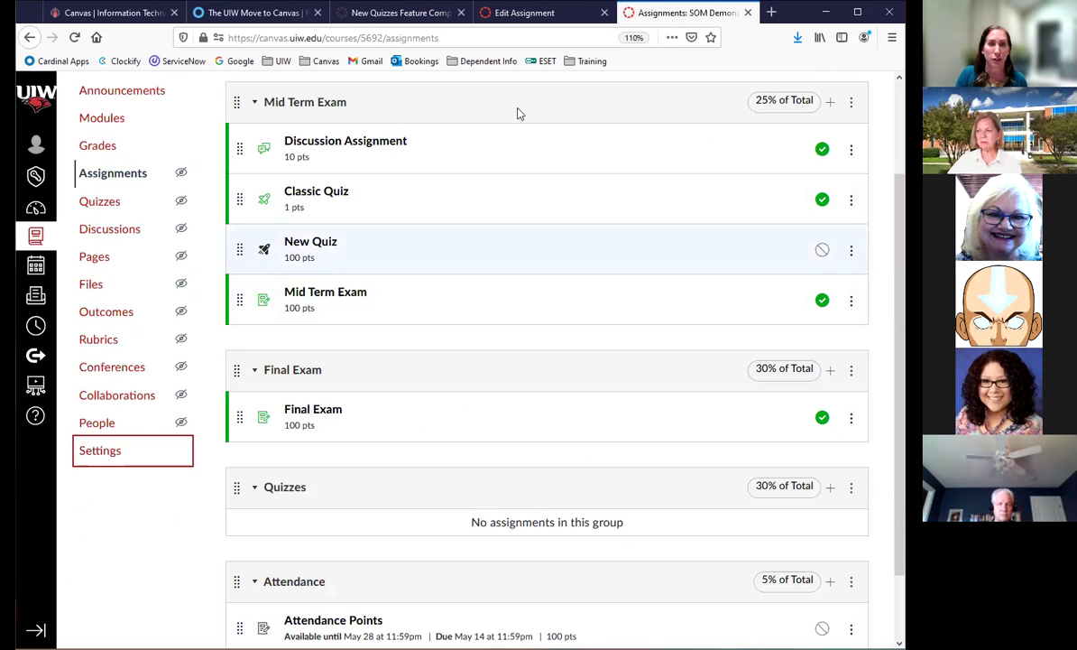
scroll(99, 216, "up", 1)
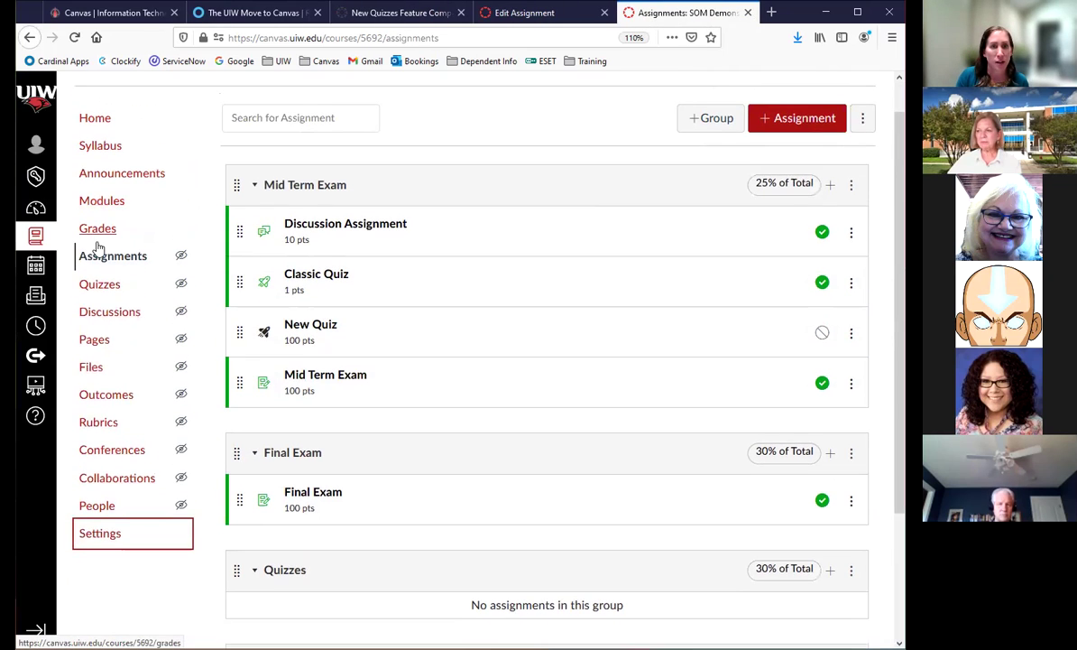
left_click(102, 233)
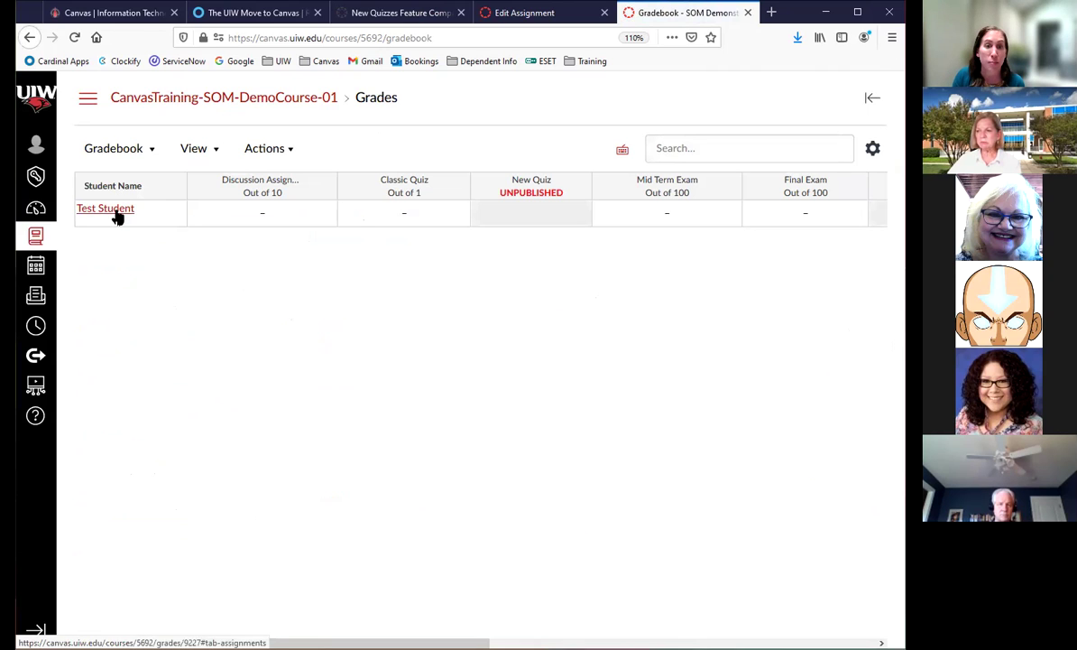
Open the course home page in the Edit Assignment tab, check Test Student's Discussion Assignment grade cell in the gradebook, and enter Student View.
left_click(547, 13)
left_click(90, 161)
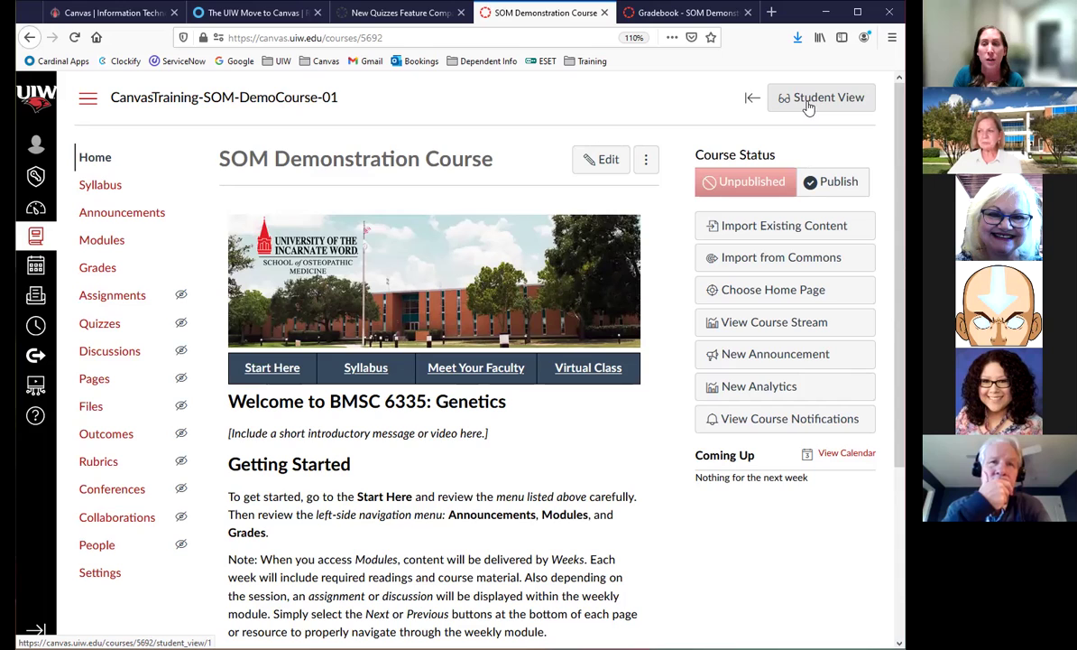
left_click(643, 14)
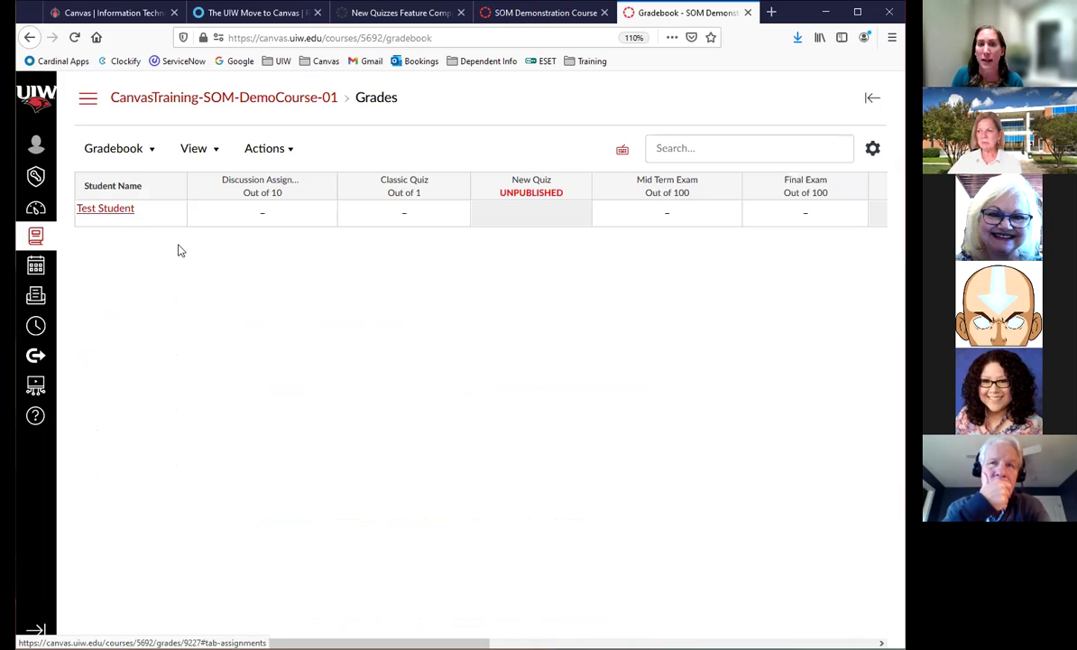
left_click(270, 219)
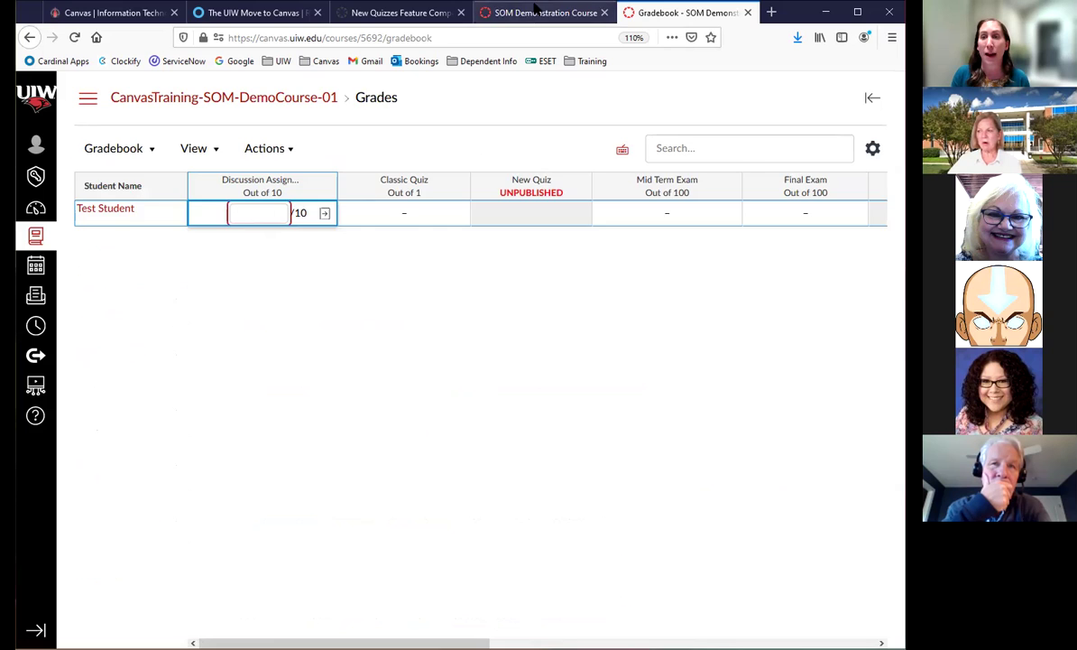
left_click(535, 9)
left_click(823, 99)
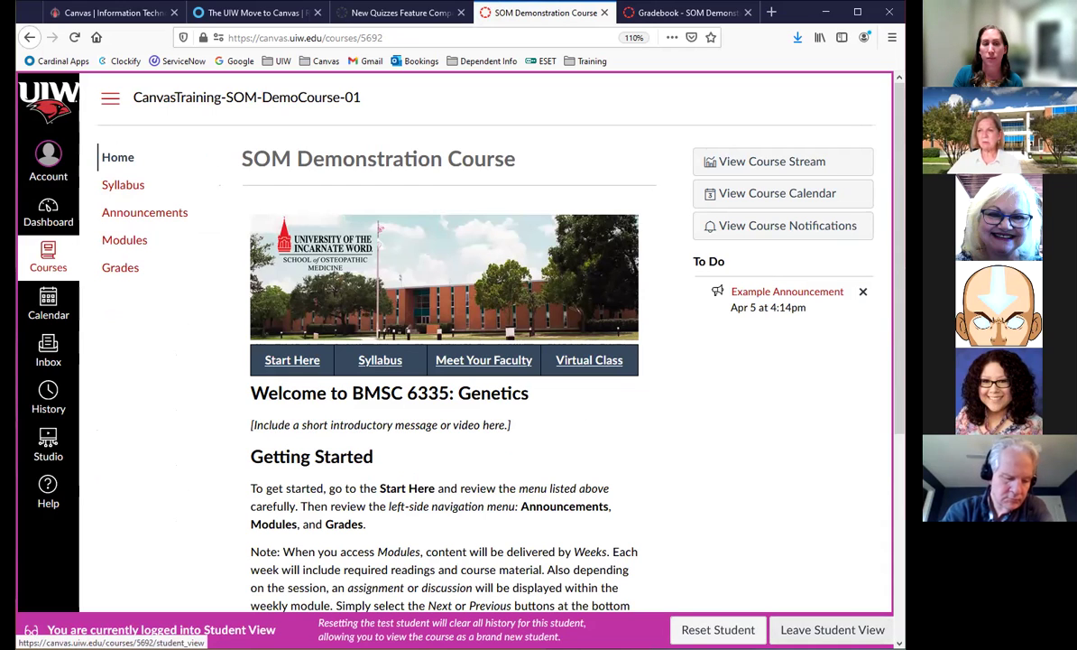
Leave Student View and examine the gradebook's weighted assignment group and Total columns, including the Attendance column's options.
left_click(833, 629)
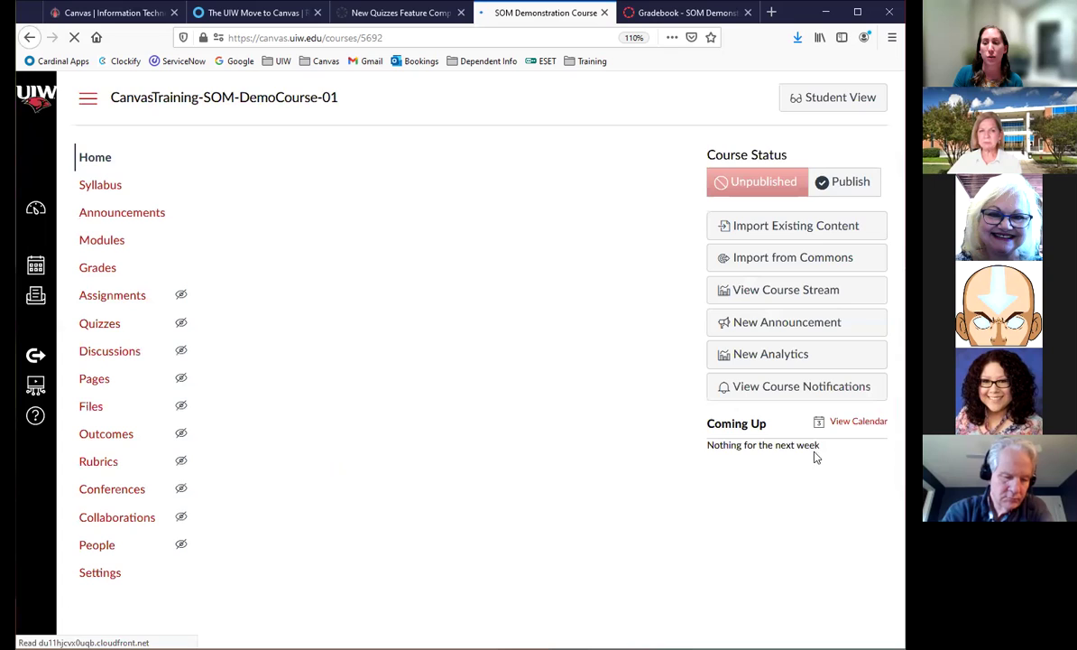
left_click(685, 13)
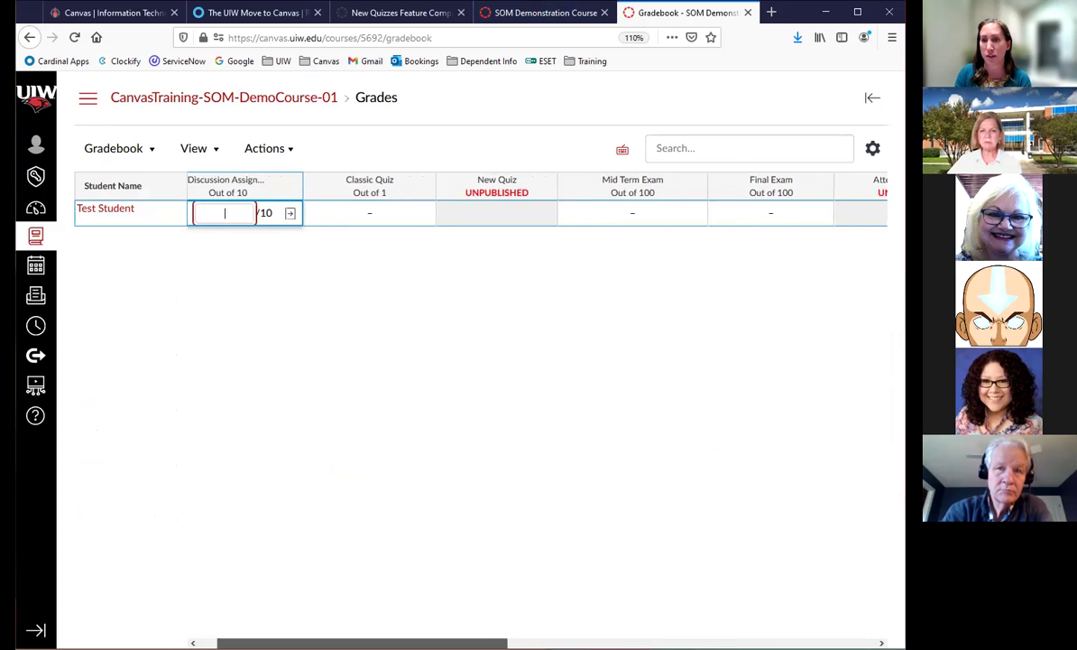
scroll(537, 212, "right", 5)
scroll(481, 199, "right", 5)
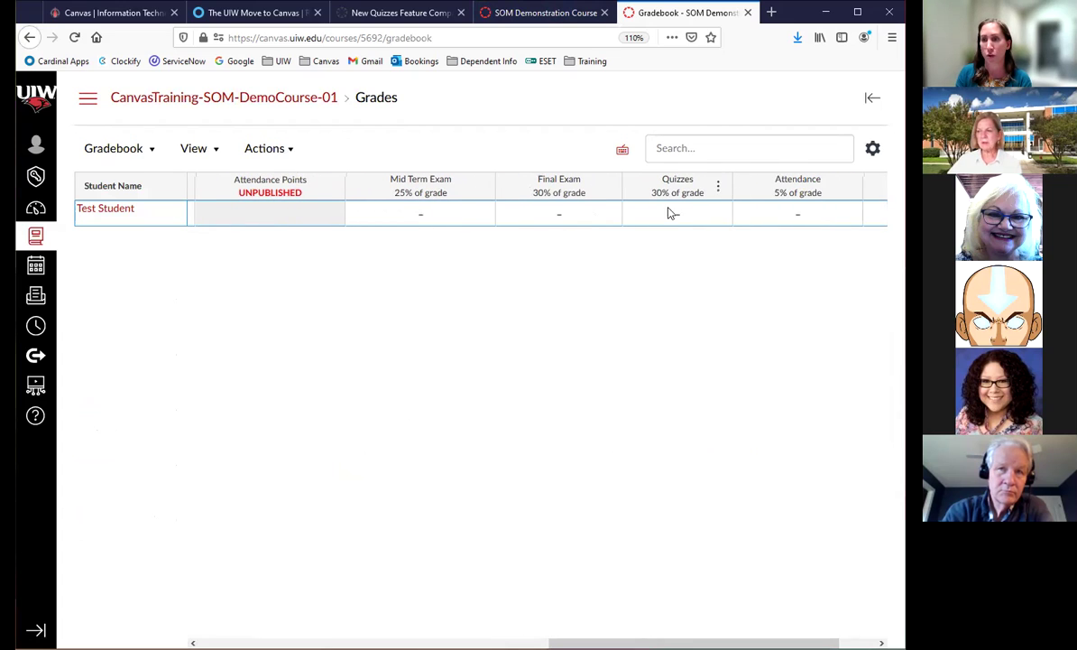
scroll(677, 208, "right", 2)
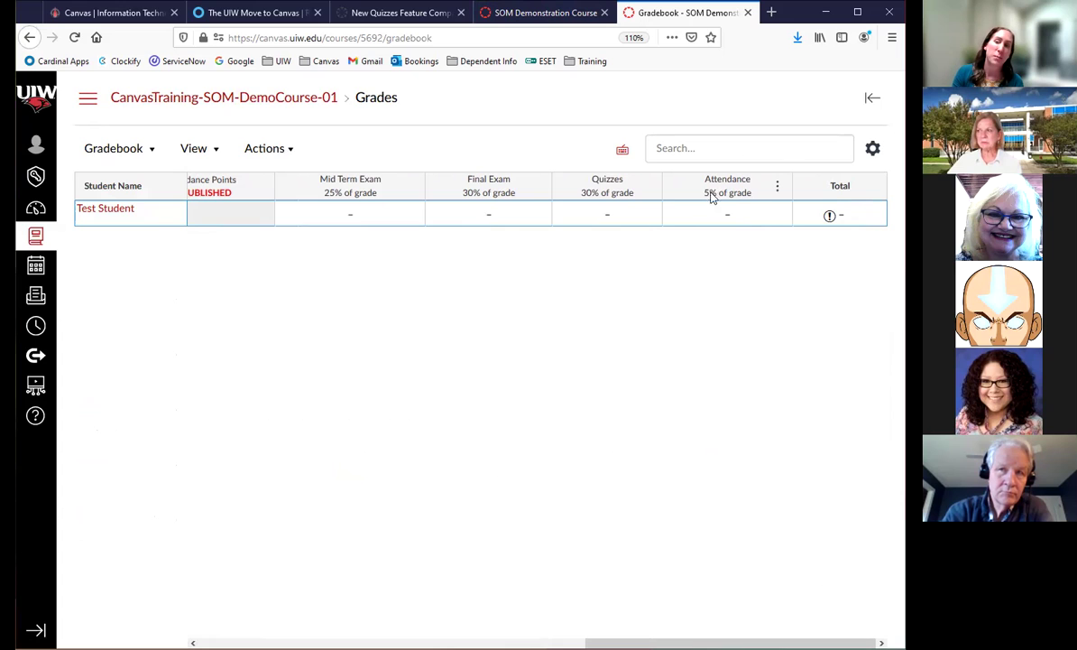
left_click(777, 187)
left_click(770, 332)
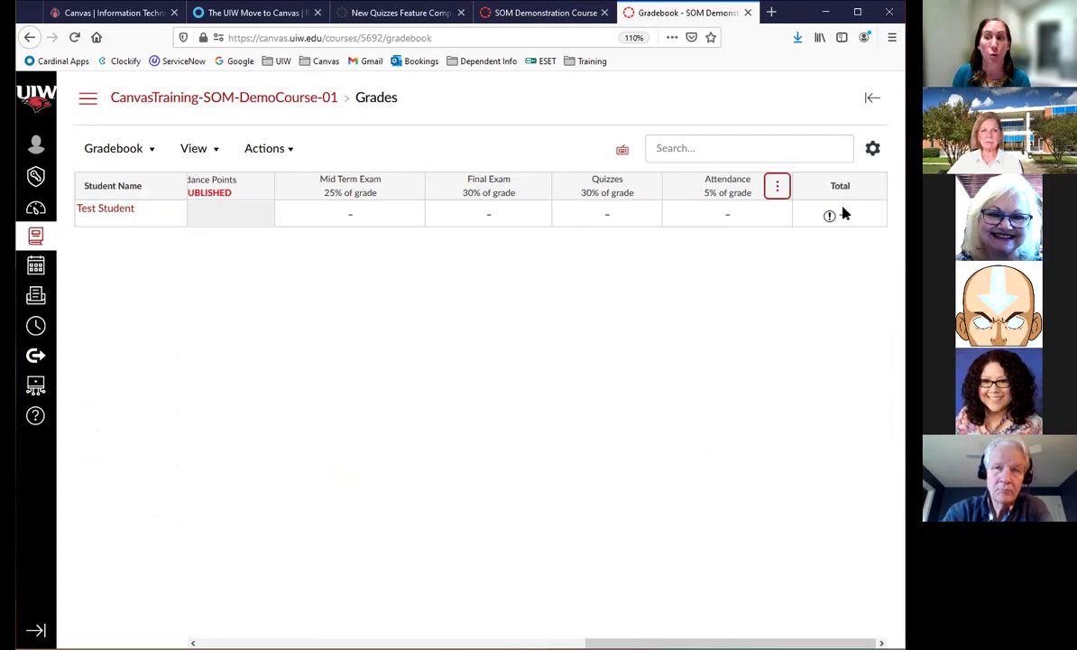
left_click_drag(617, 643, 279, 621)
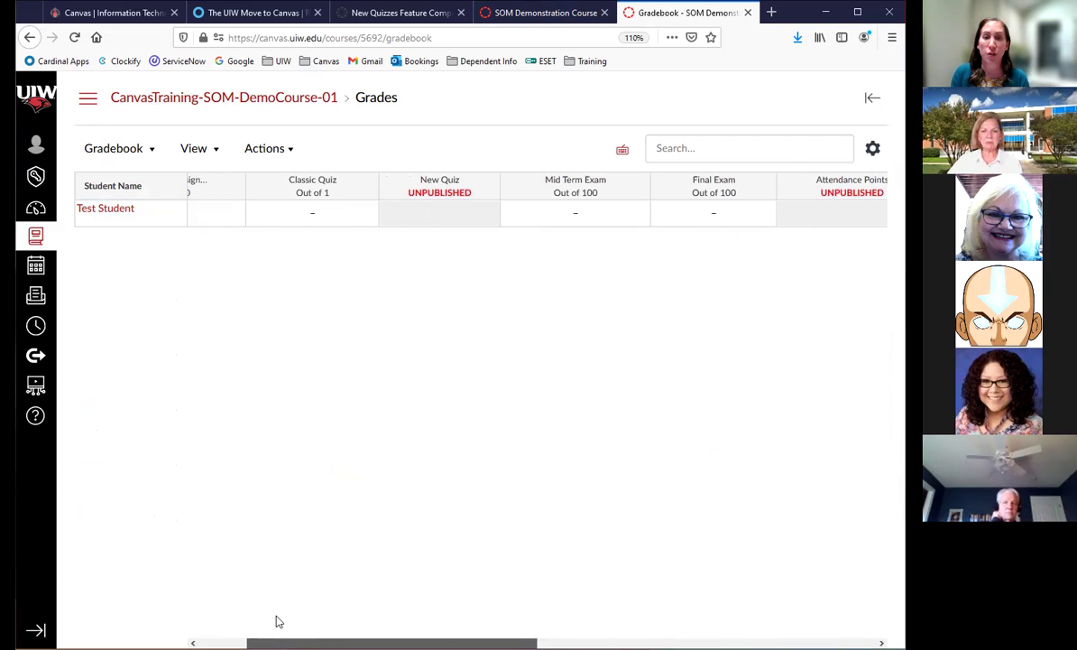
Review the alternative gradebook views and the display options for arranging, filtering and showing columns, without changing any.
left_click(140, 151)
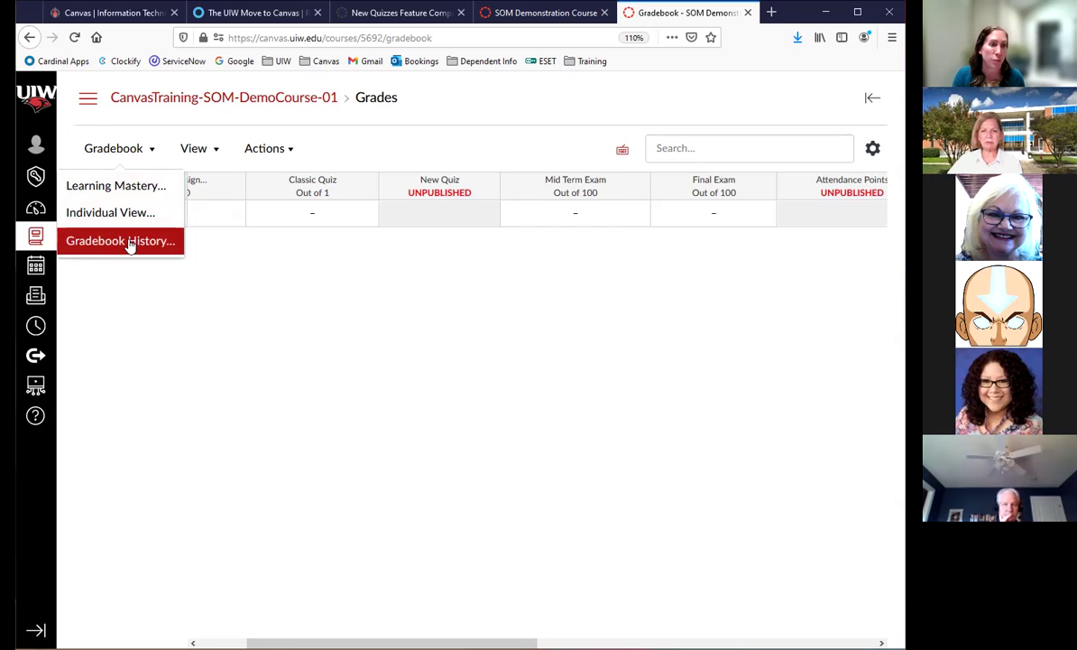
left_click(167, 290)
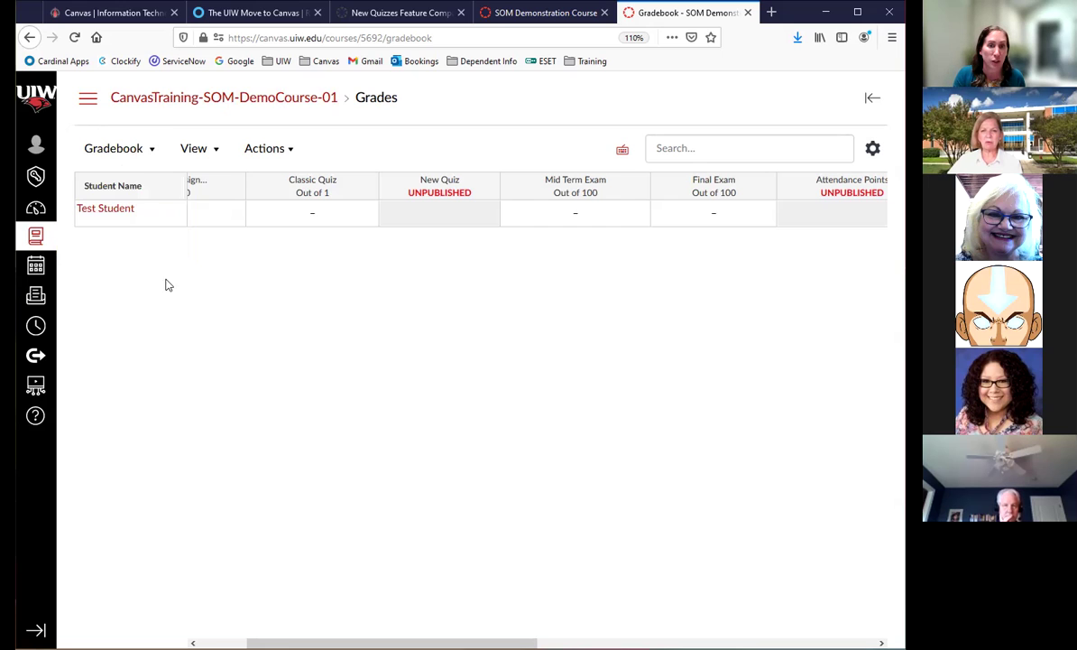
left_click(202, 155)
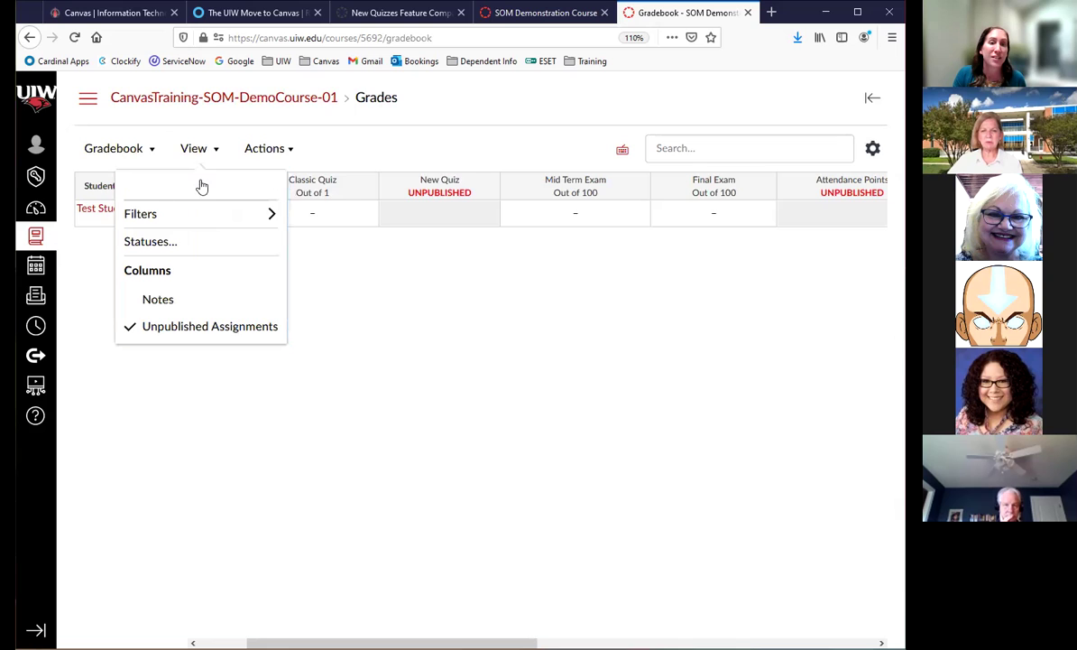
mouse_move(202, 187)
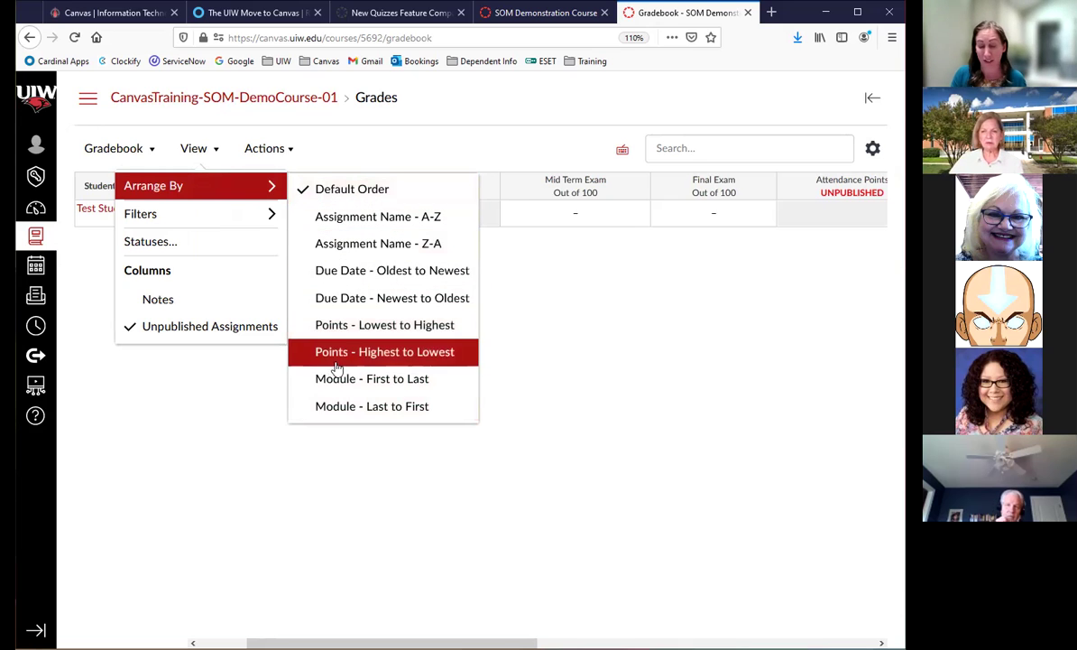
mouse_move(259, 222)
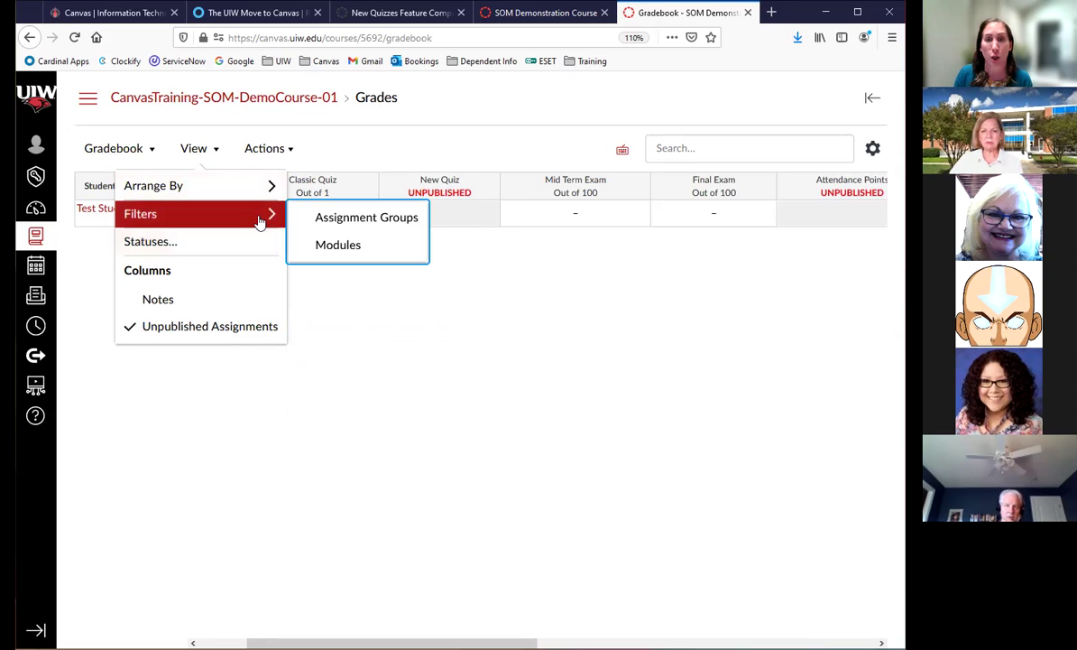
mouse_move(270, 192)
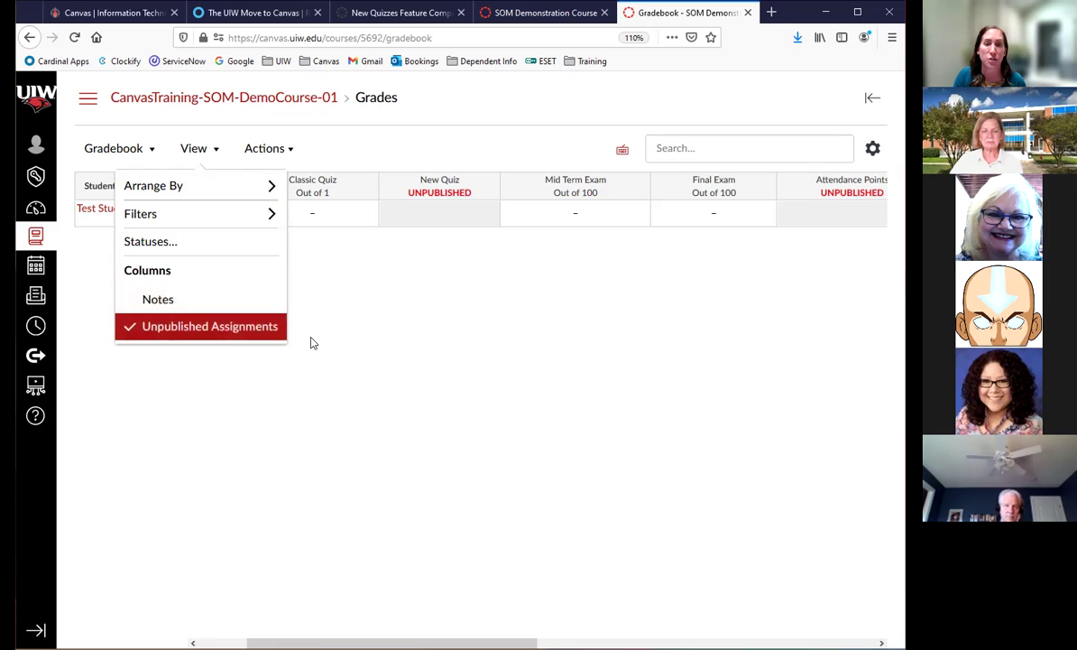
left_click(378, 328)
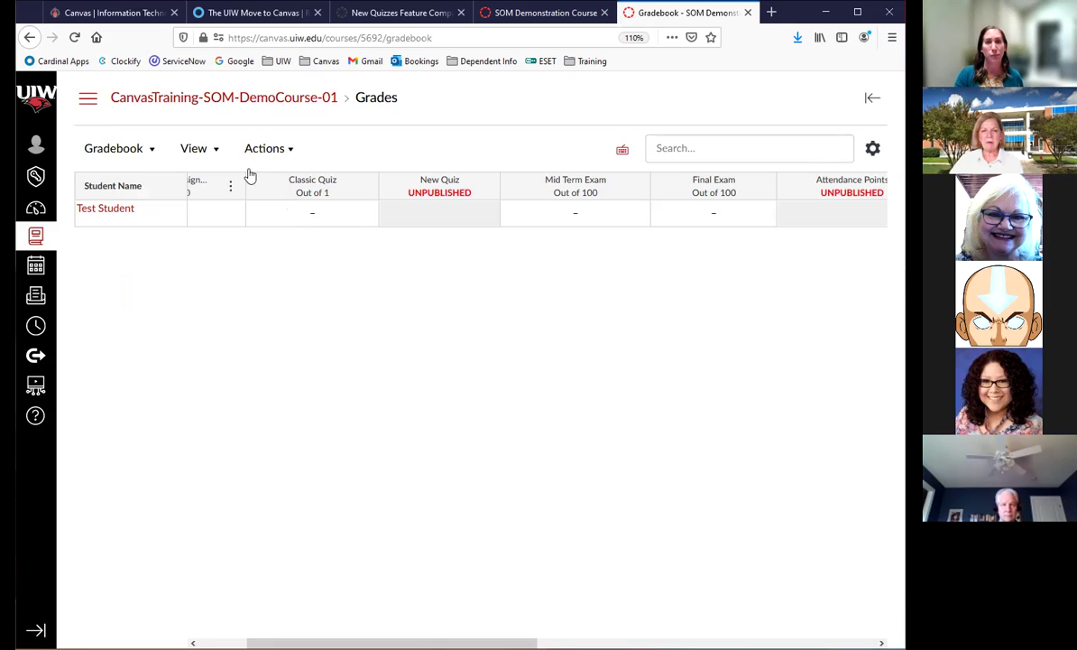
Export the gradebook as a CSV file and cancel the file download.
left_click(288, 153)
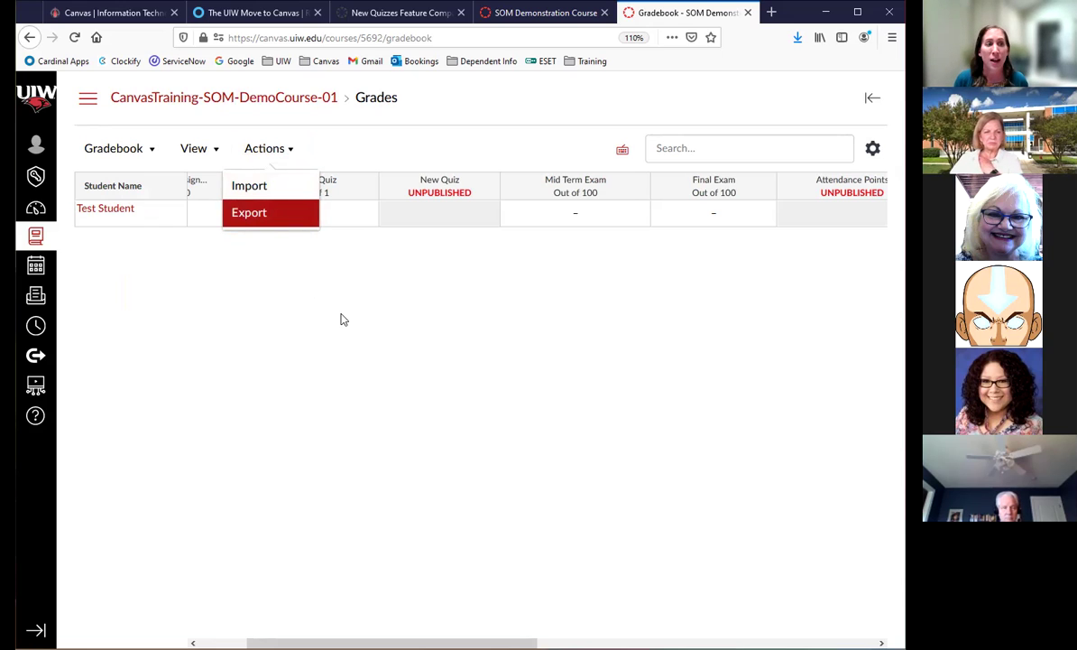
left_click(341, 342)
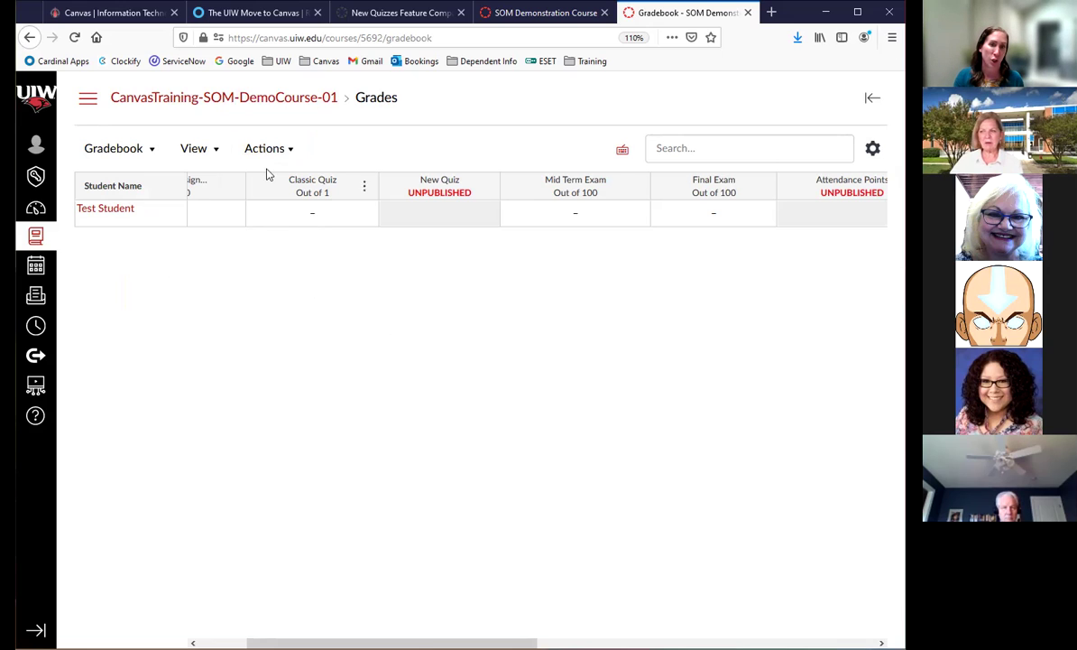
left_click(282, 151)
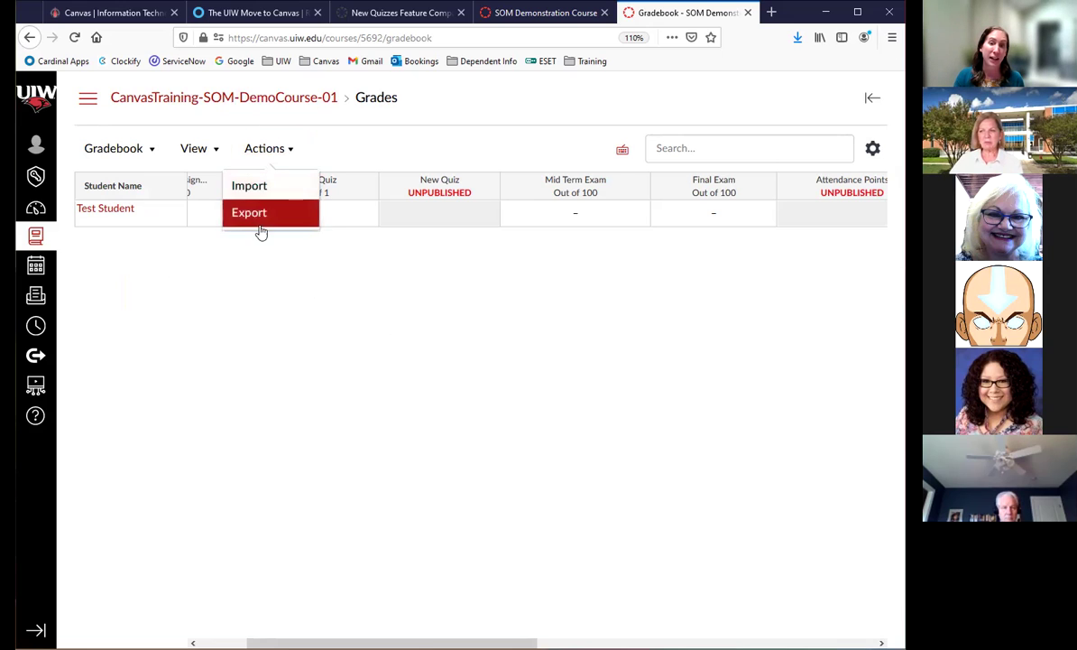
left_click(261, 232)
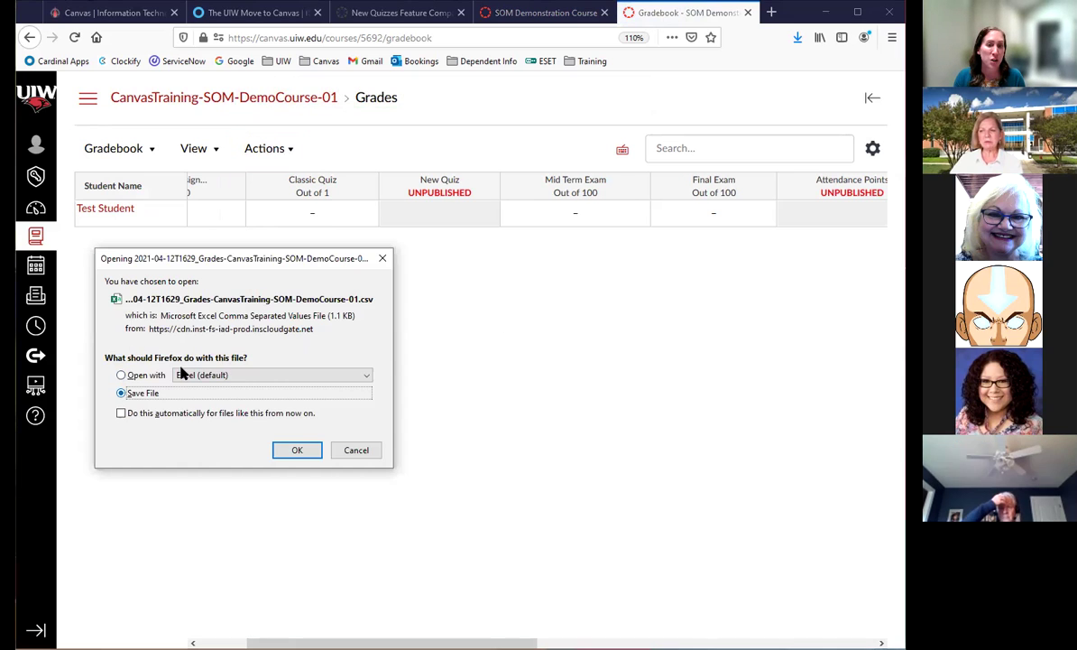
left_click(357, 451)
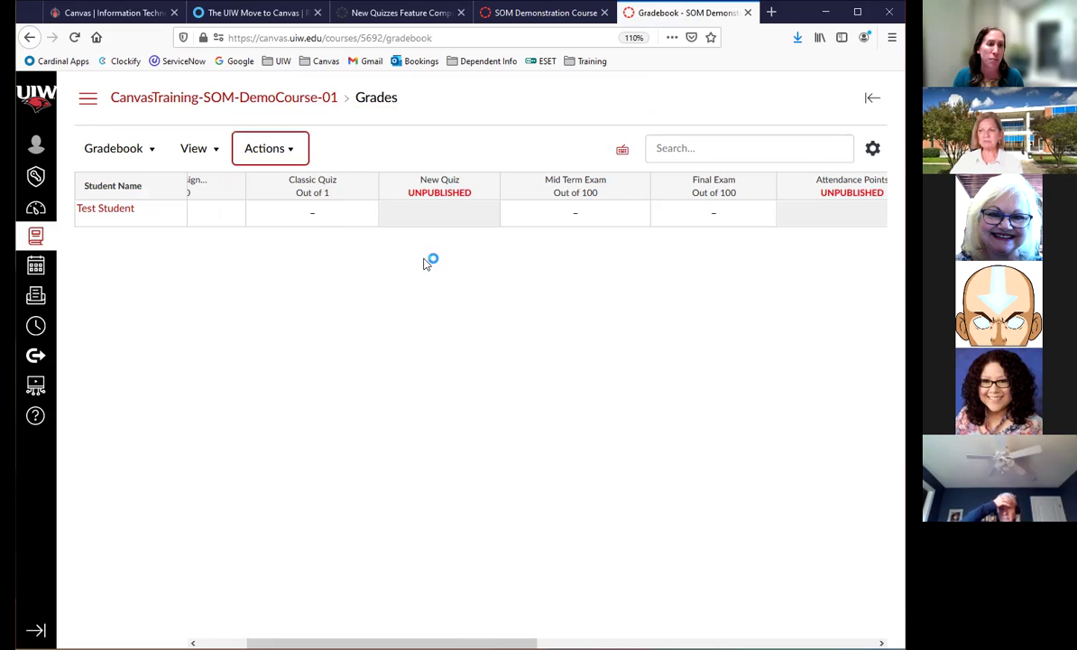
Review the gradebook's import and export options and check Test Student's cells for the unpublished New Quiz and Attendance Points.
left_click(290, 156)
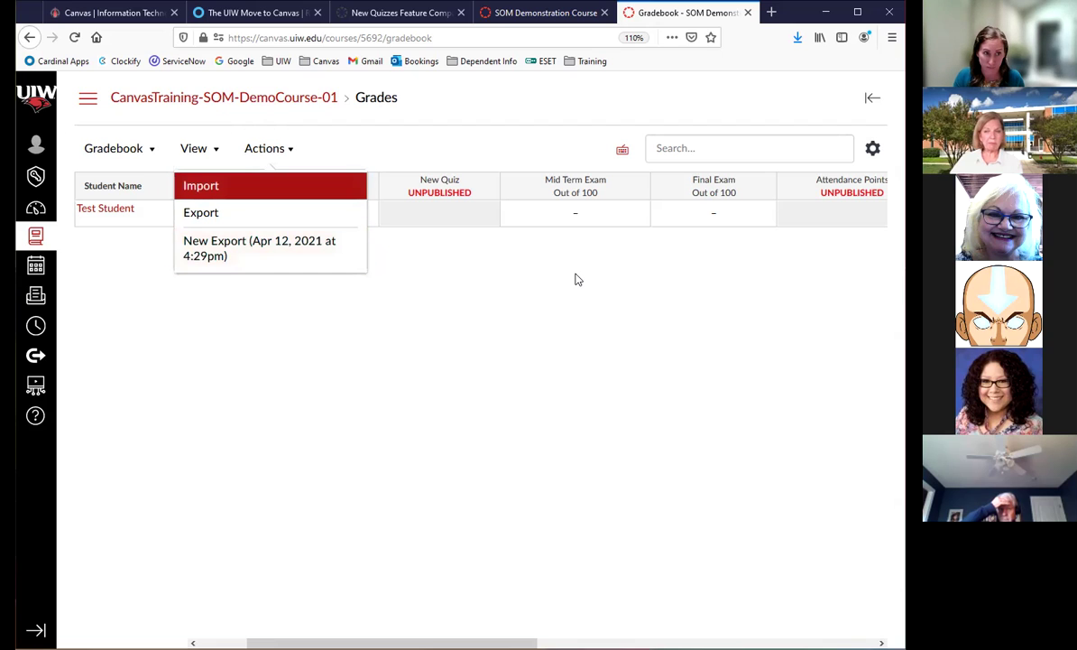
left_click(517, 296)
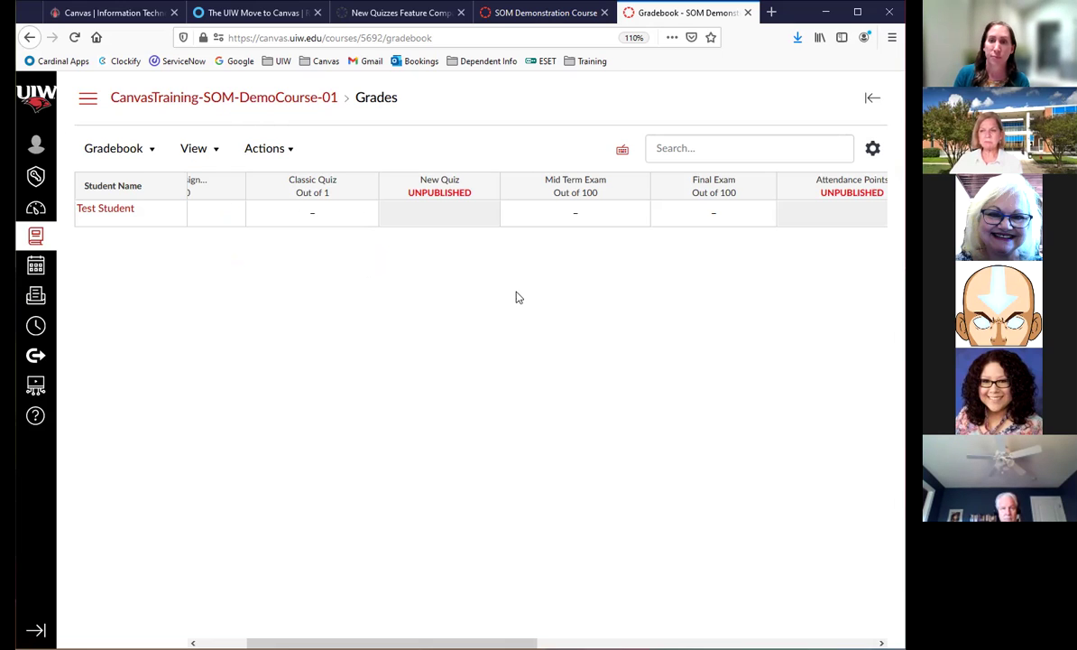
left_click(440, 219)
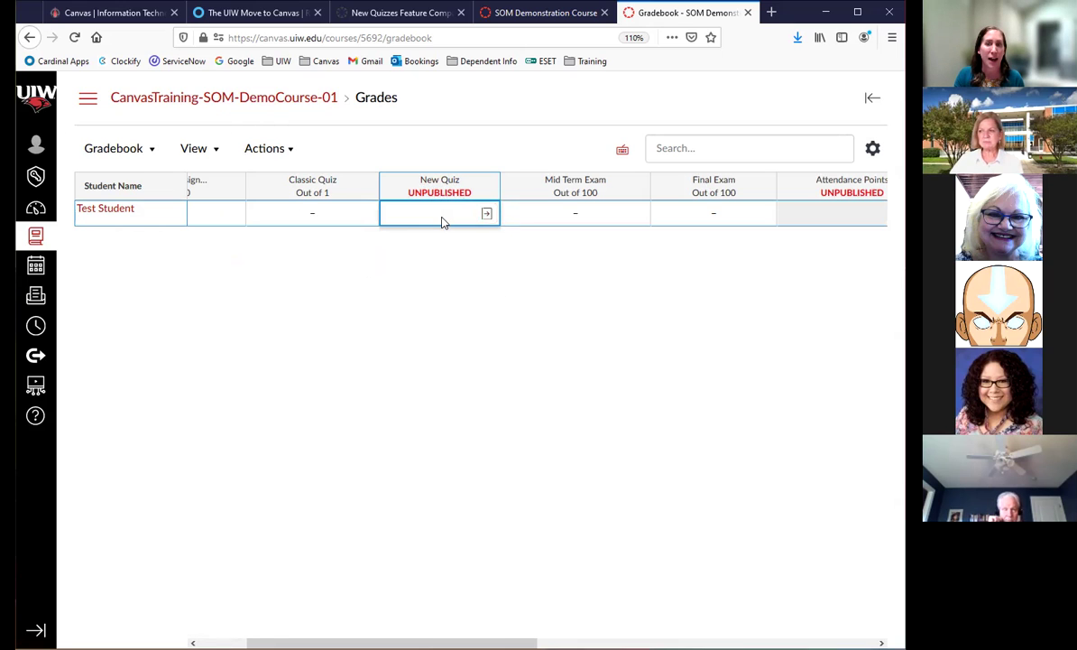
left_click(846, 215)
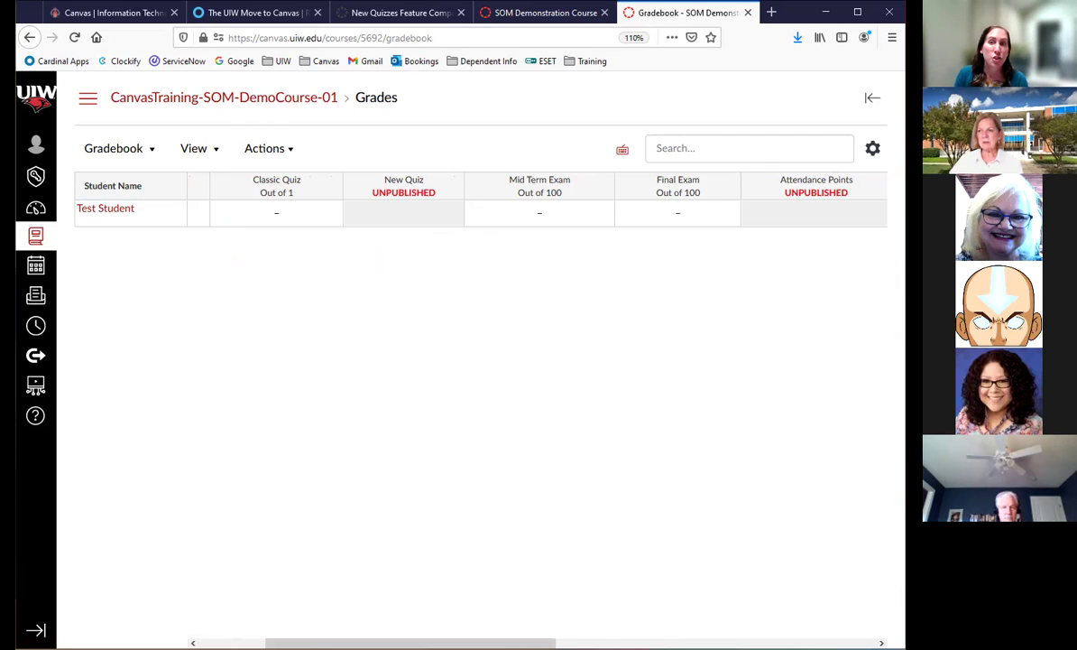
On the course's Assignments page, set the Discussion Assignment's due date to May 21, 2021 and save it.
left_click(512, 18)
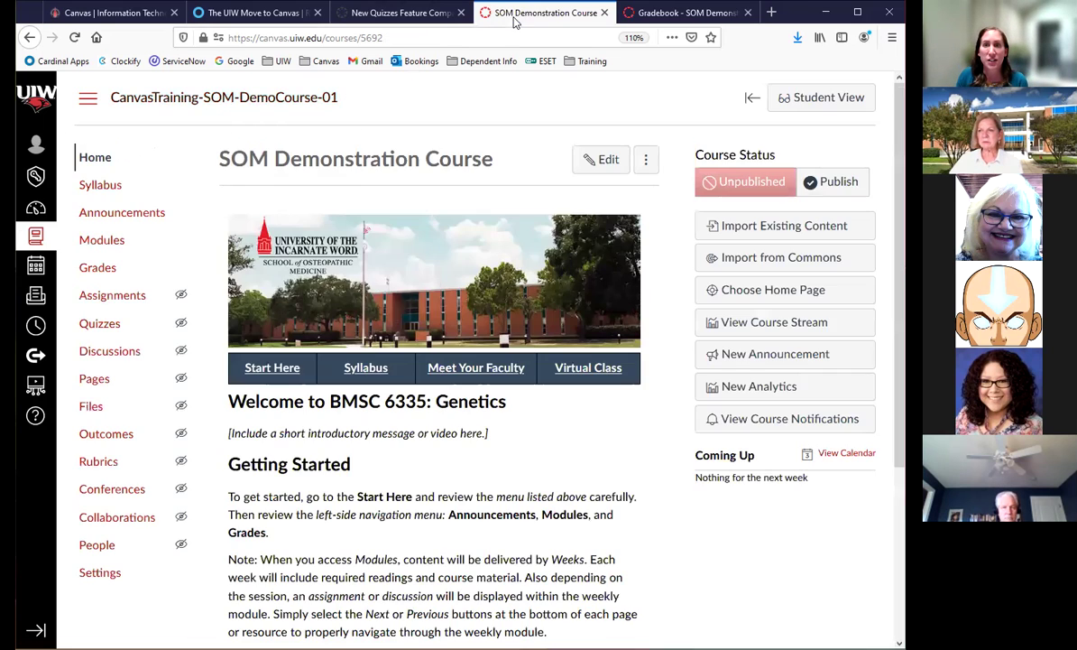
left_click(113, 294)
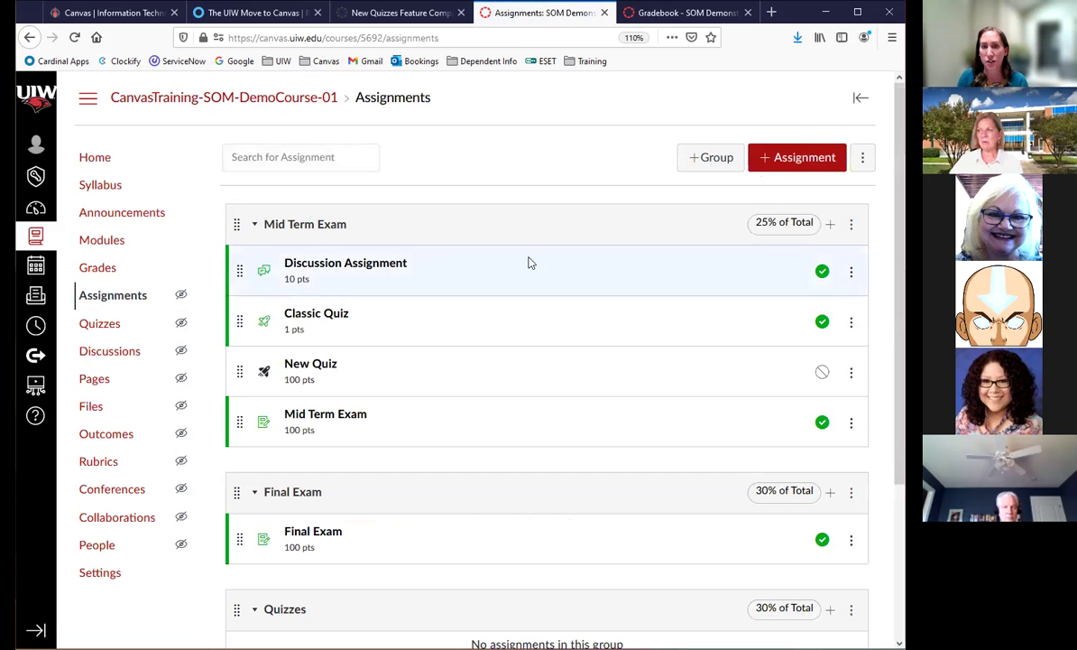
left_click(851, 272)
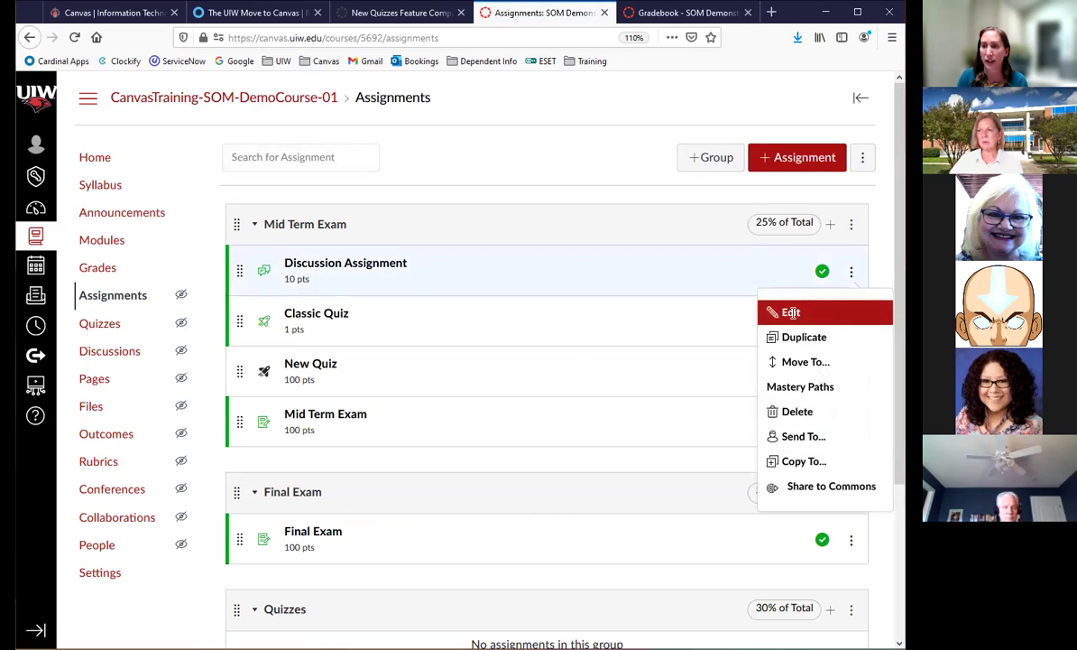
left_click(791, 312)
left_click(559, 335)
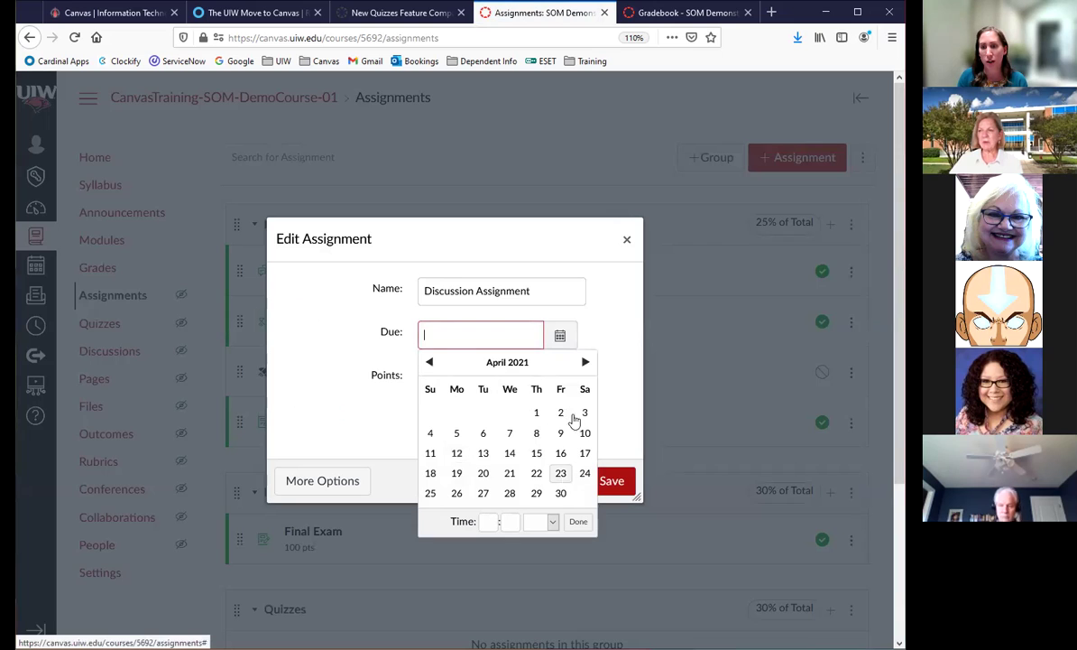
left_click(585, 362)
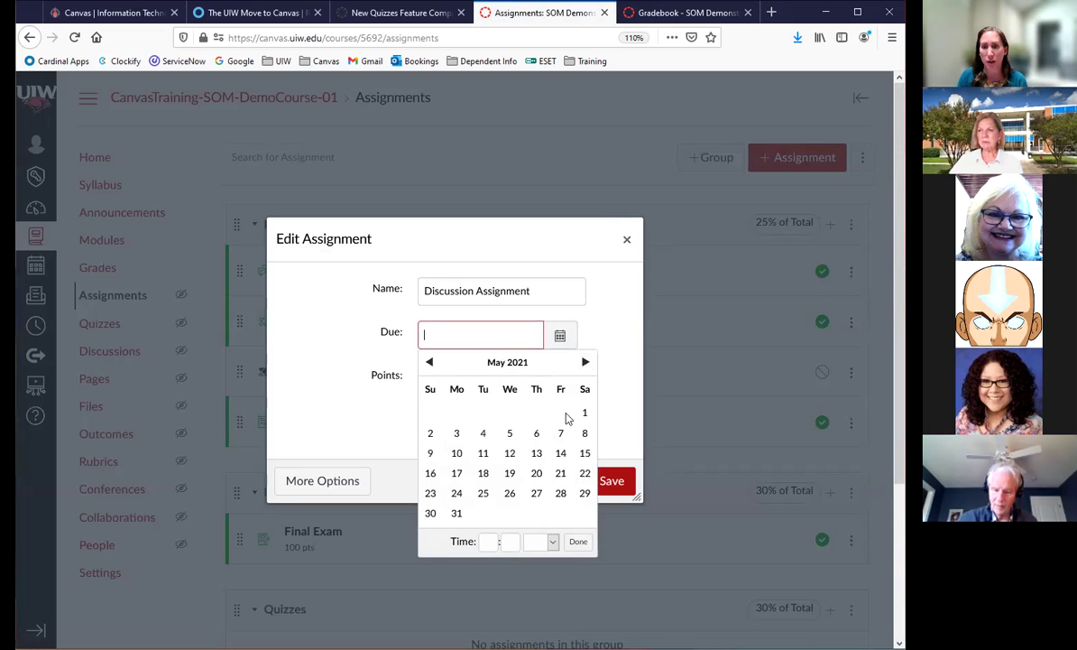
left_click(561, 473)
left_click(578, 543)
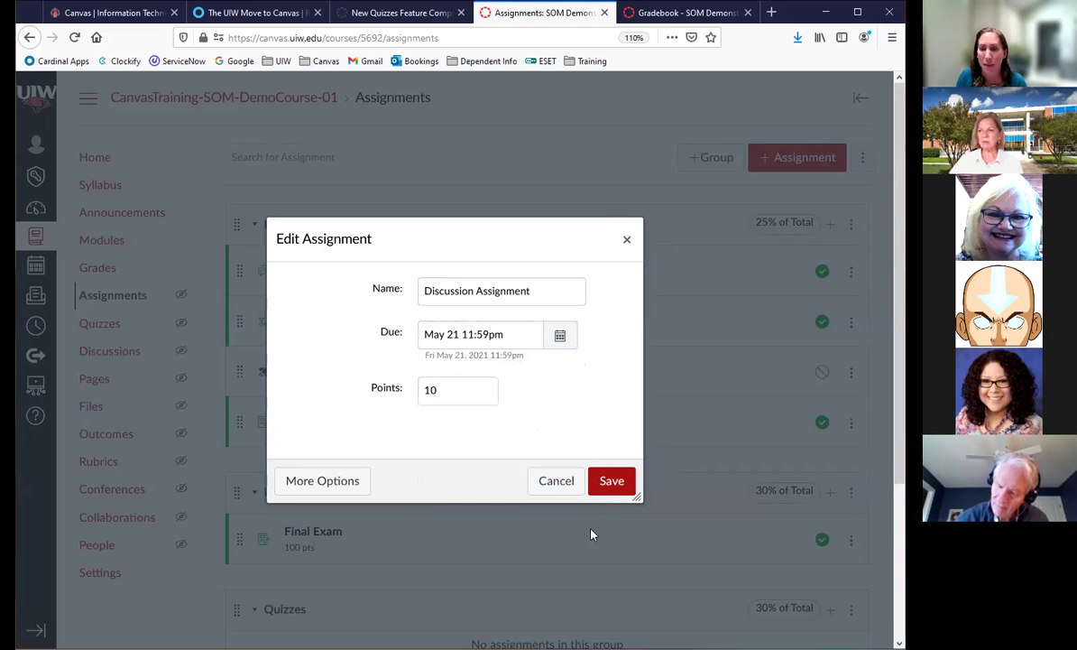
left_click(610, 481)
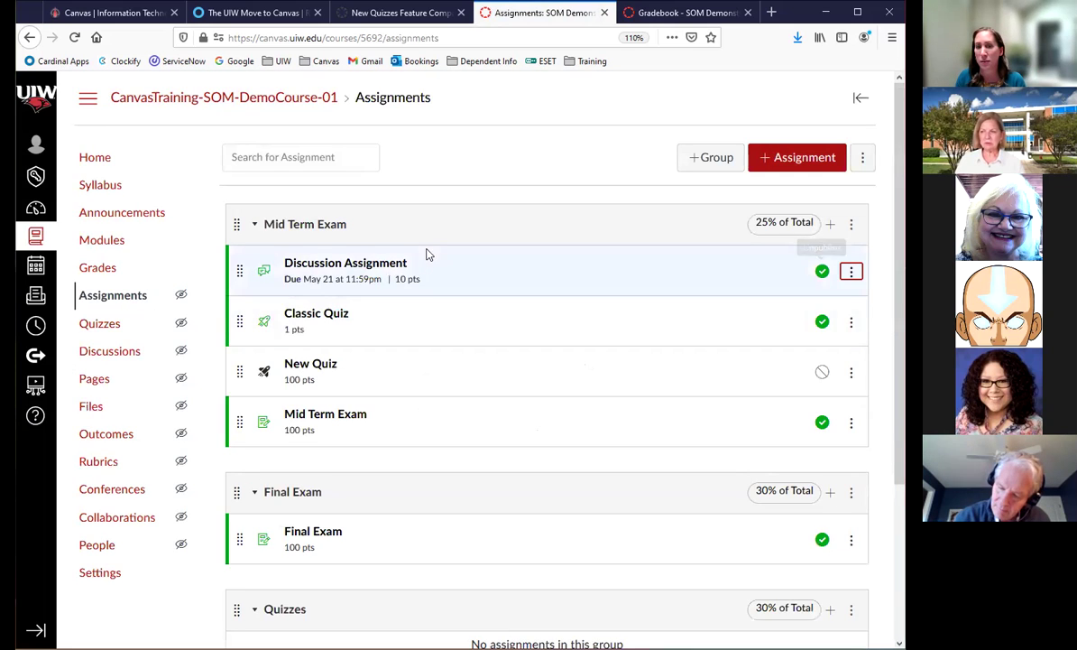
Set the Classic Quiz's due date to June 18, 2021 and save it.
left_click(850, 323)
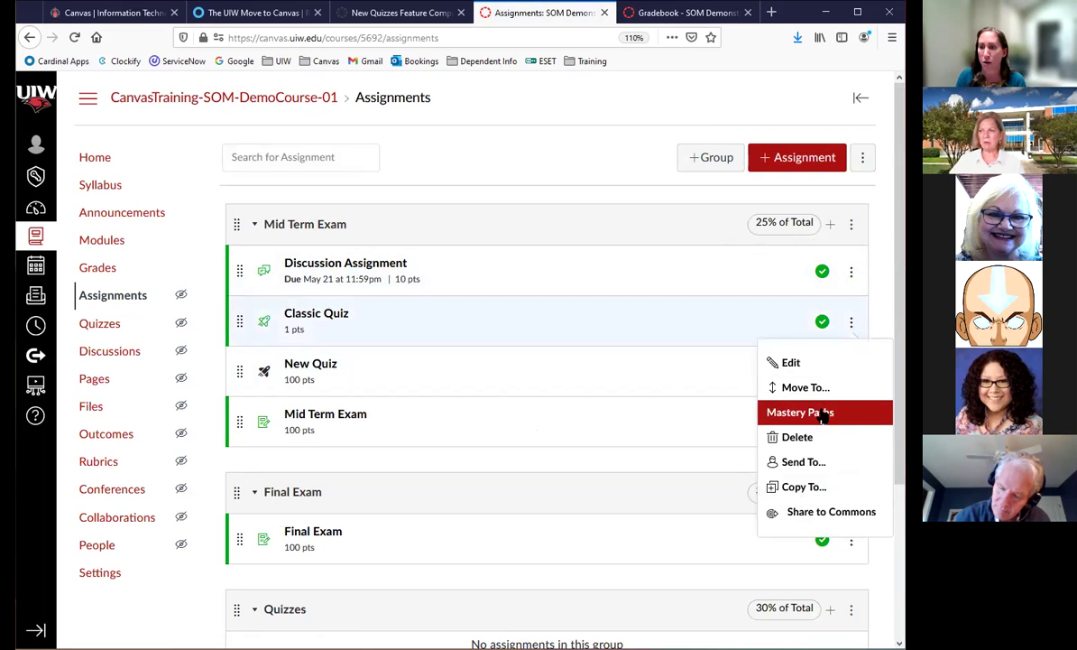
left_click(787, 361)
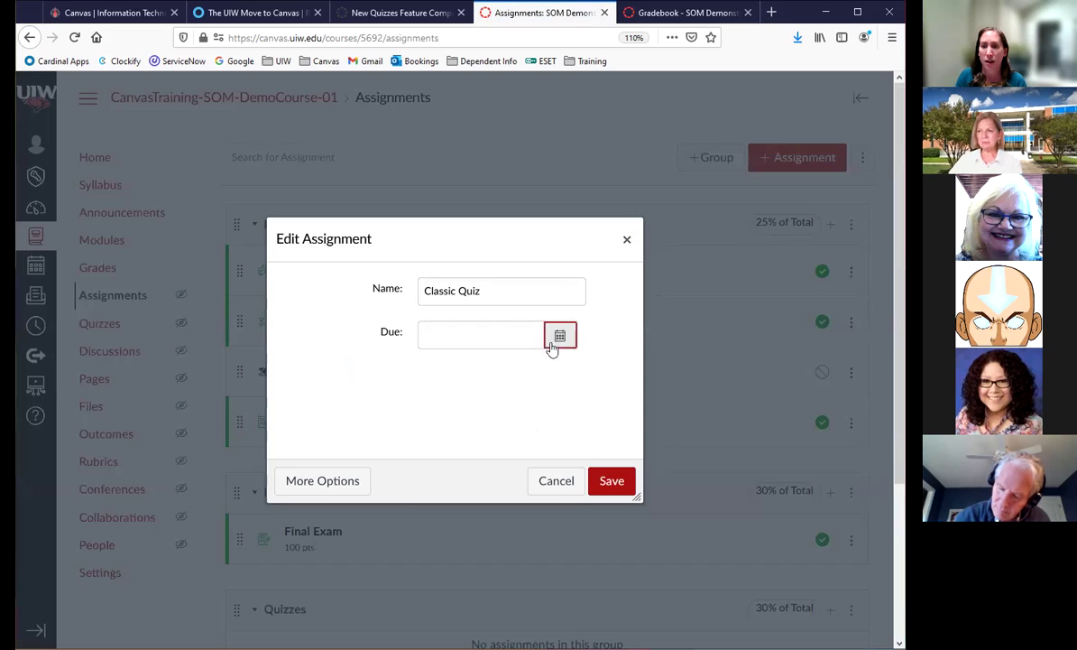
left_click(552, 343)
left_click(585, 362)
left_click(585, 362)
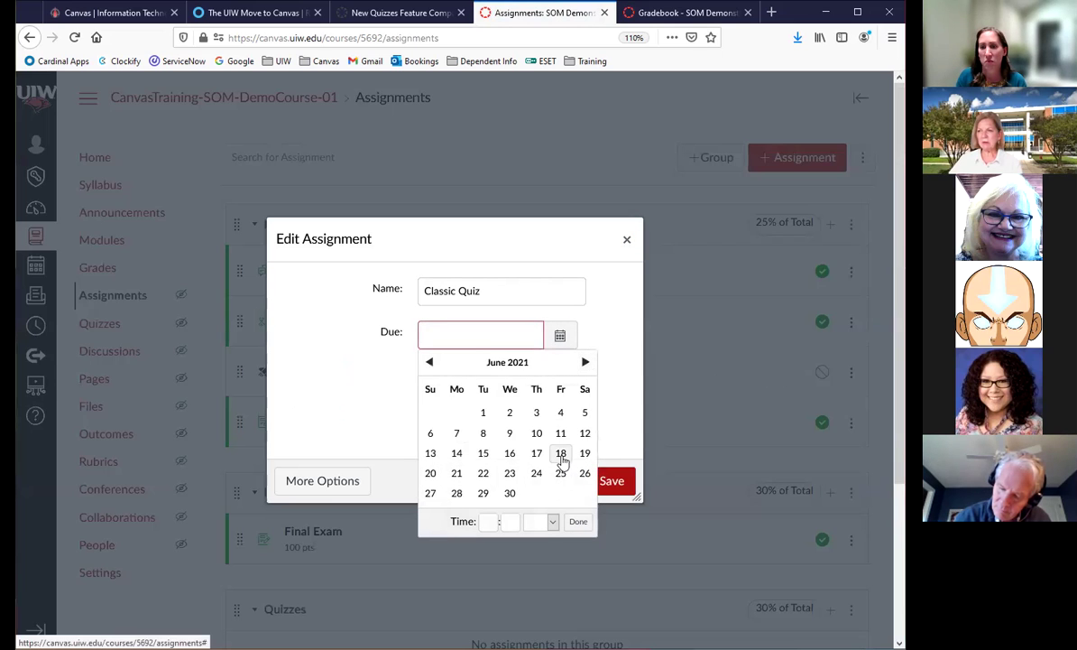
left_click(561, 453)
left_click(578, 523)
left_click(611, 481)
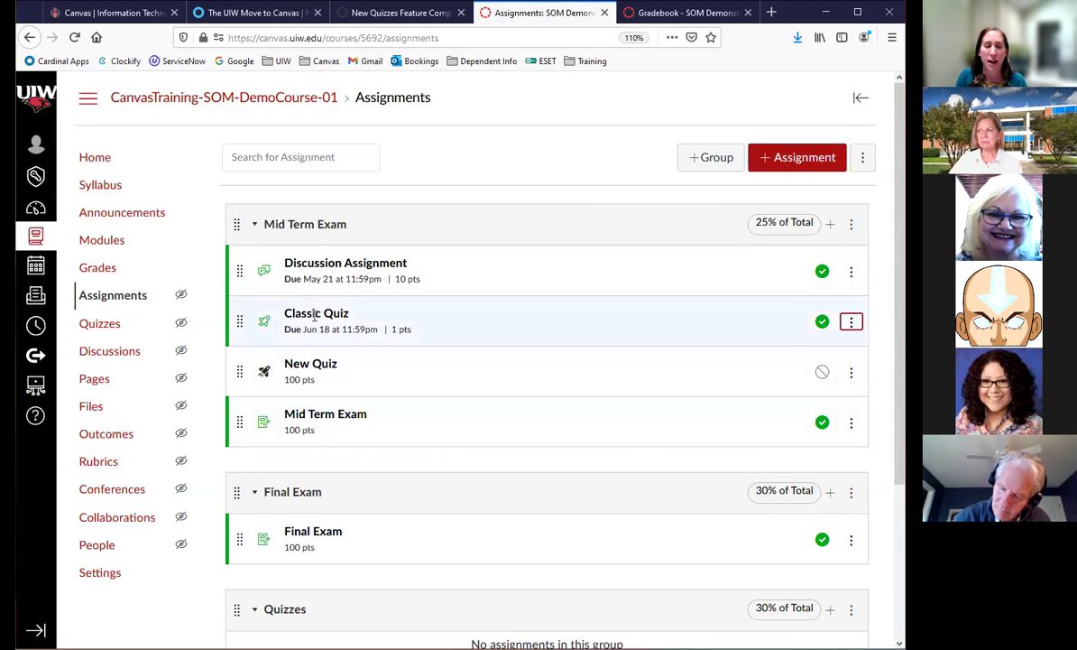
View the Course Summary on the Syllabus page and open the Calendar in a new browser tab.
left_click(101, 187)
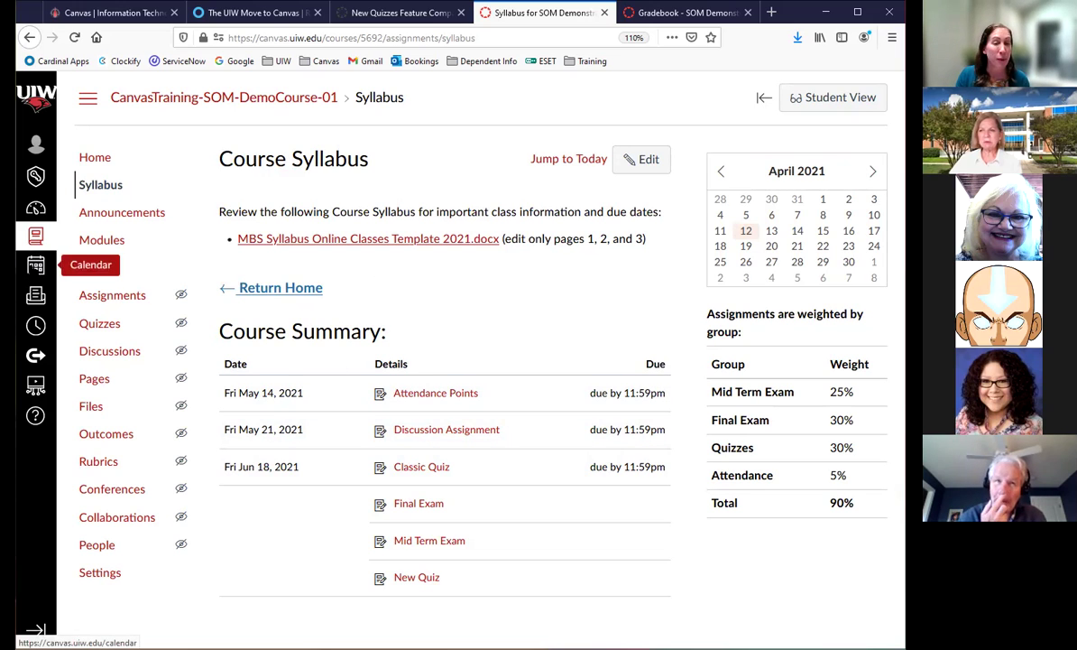
right_click(35, 265)
left_click(73, 277)
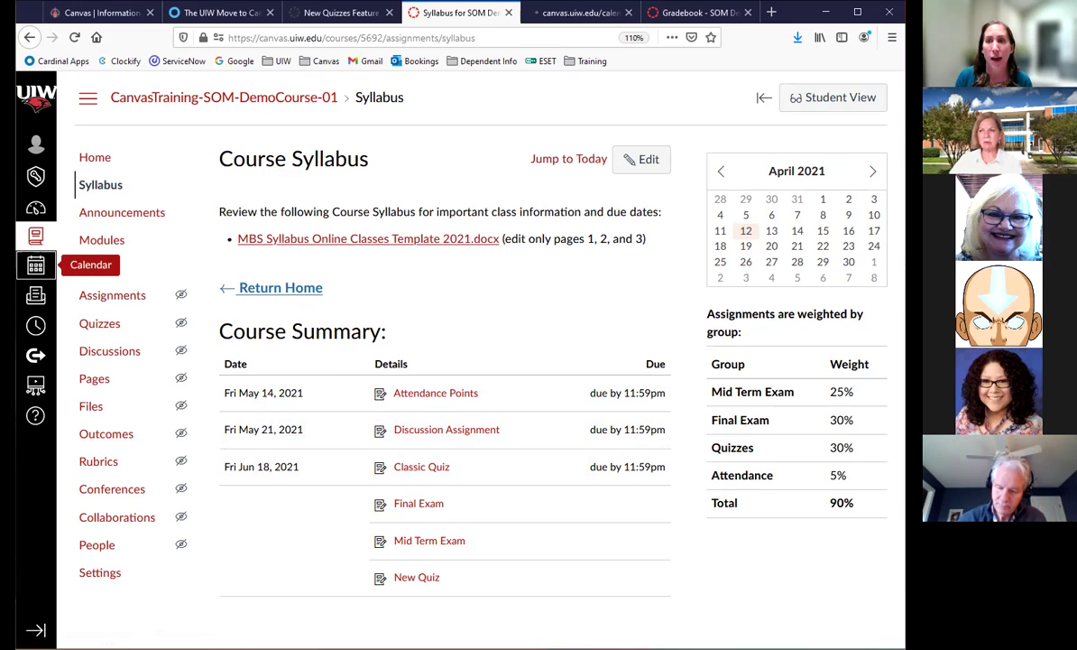
In the Calendar, start a new entry on April 16, 2021 and review the Event, Assignment, My To Do and Appointment Group forms.
left_click(574, 13)
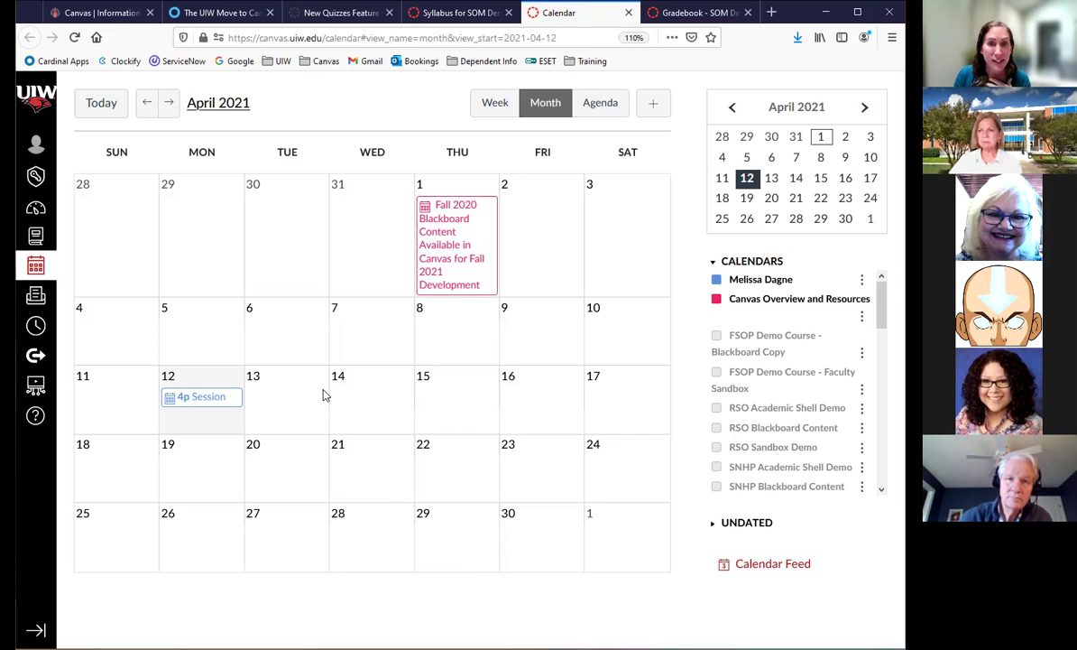
left_click(542, 402)
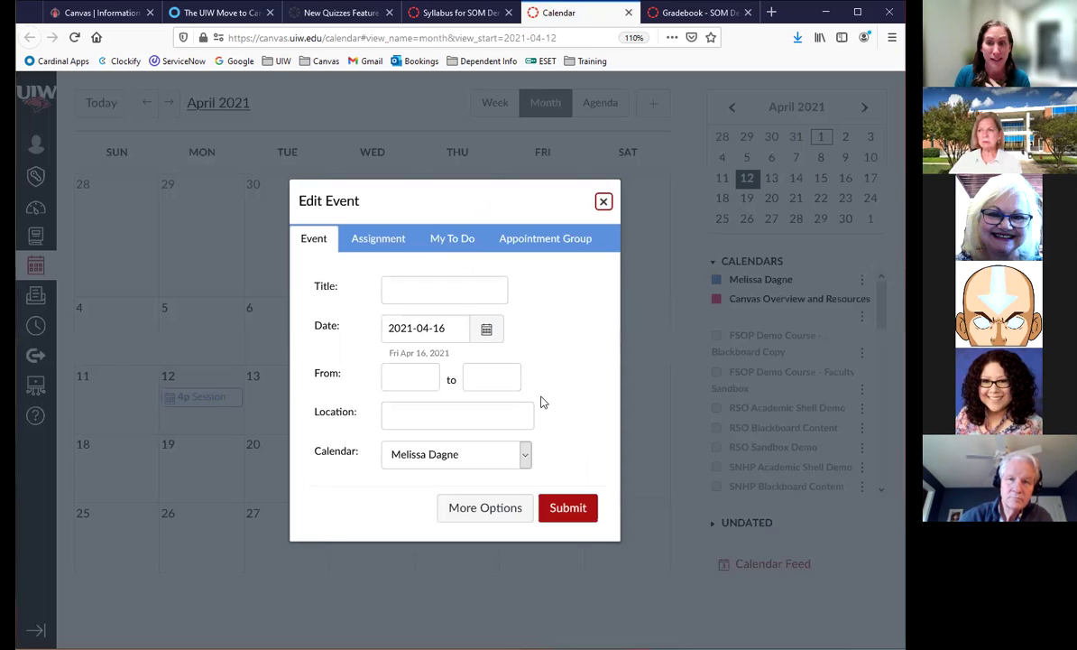
left_click(603, 201)
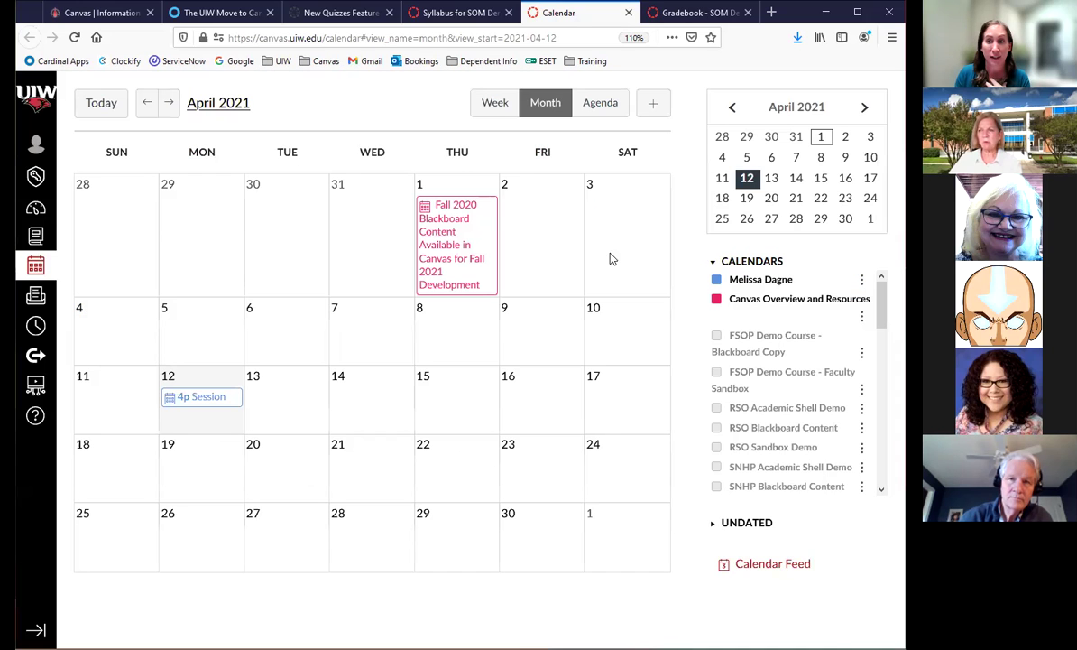
left_click(538, 406)
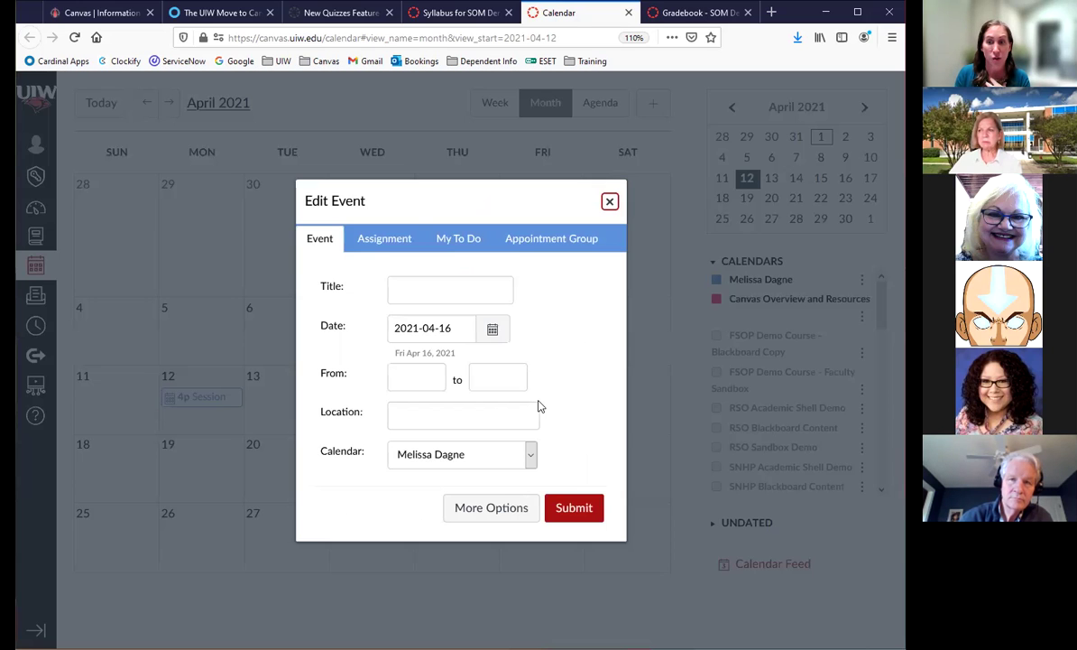
left_click(388, 240)
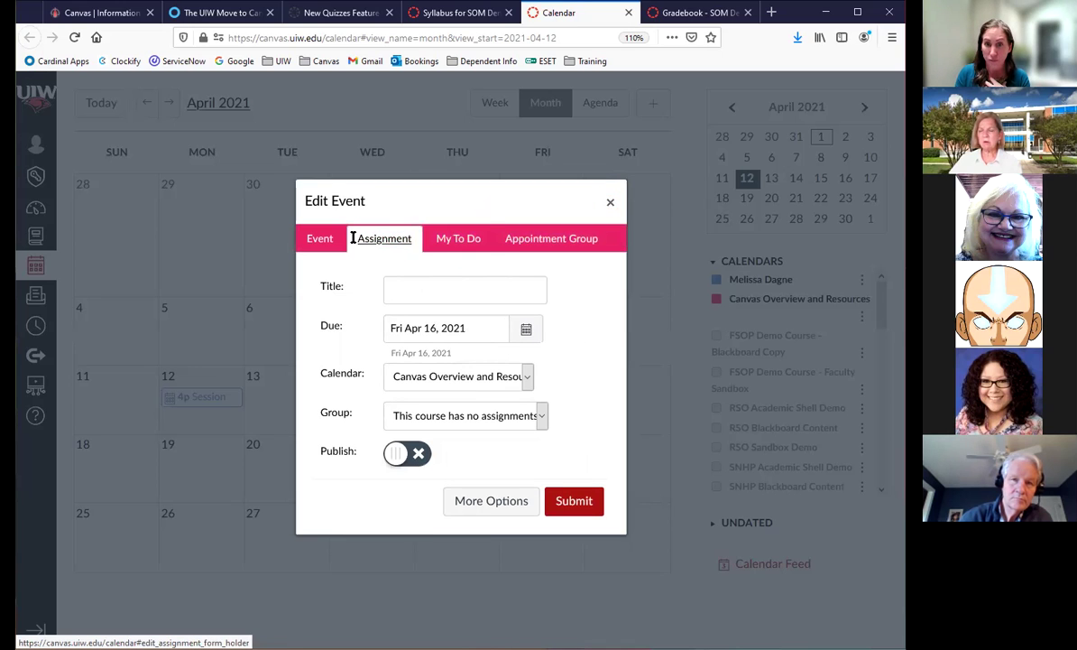
left_click(458, 240)
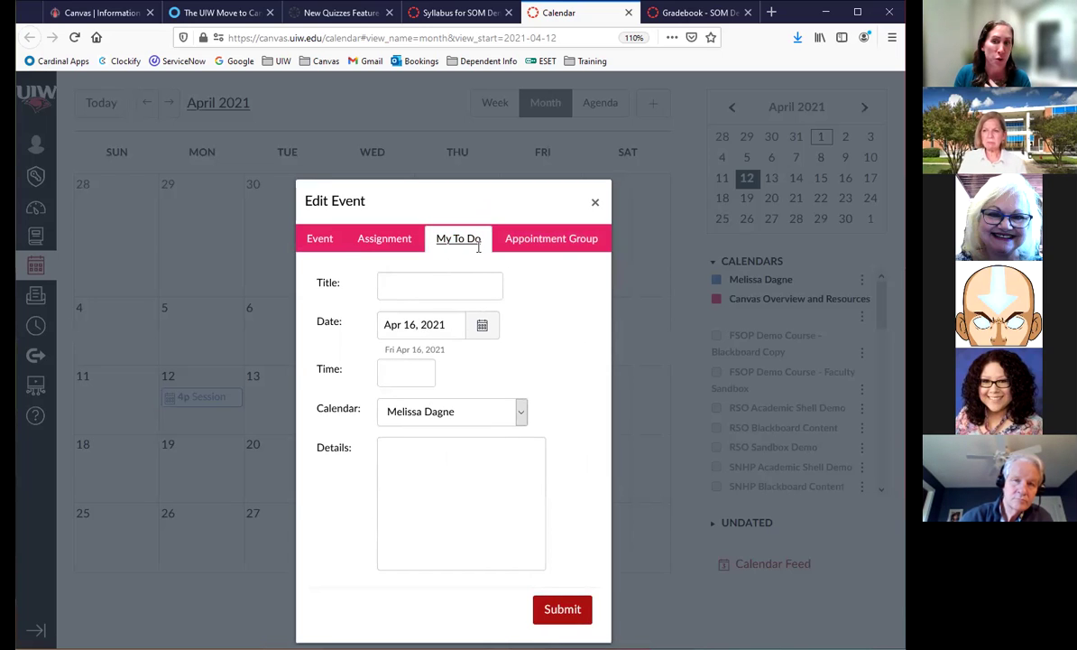
left_click(556, 250)
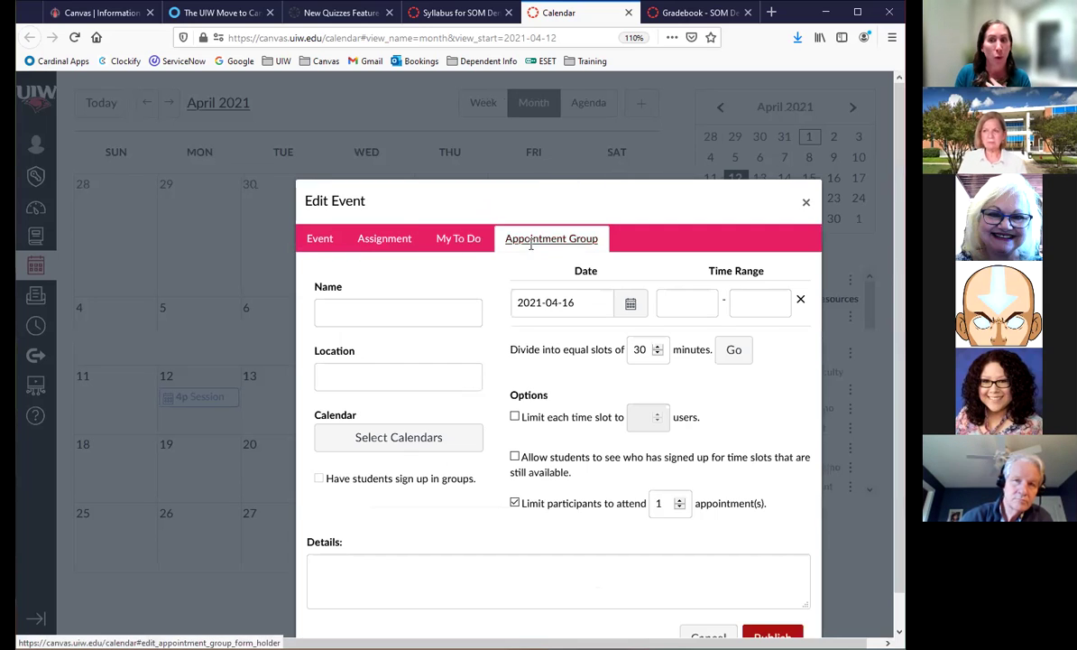
left_click(362, 245)
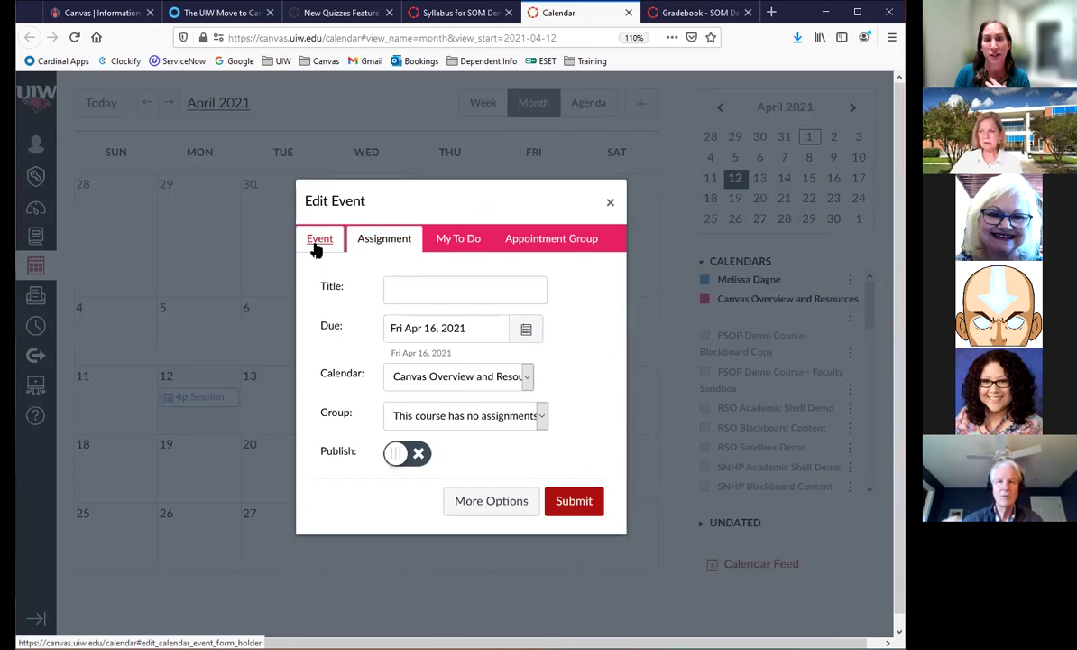
left_click(316, 247)
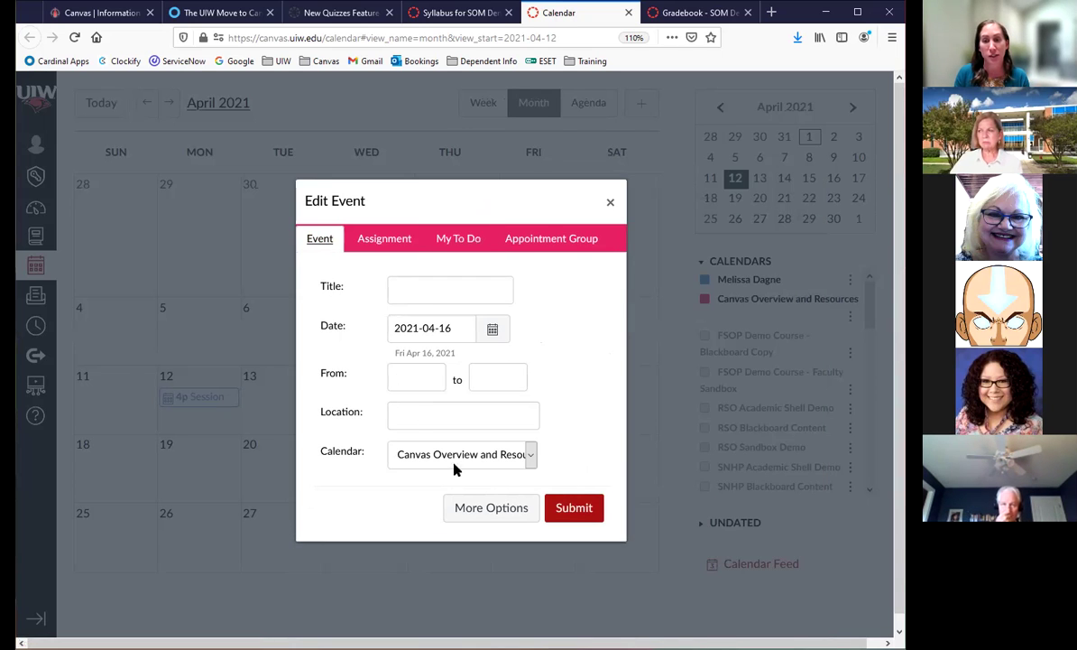
Open the full options for a new calendar assignment on April 16, review its settings down to the due date, and cancel it.
left_click(378, 240)
left_click(485, 500)
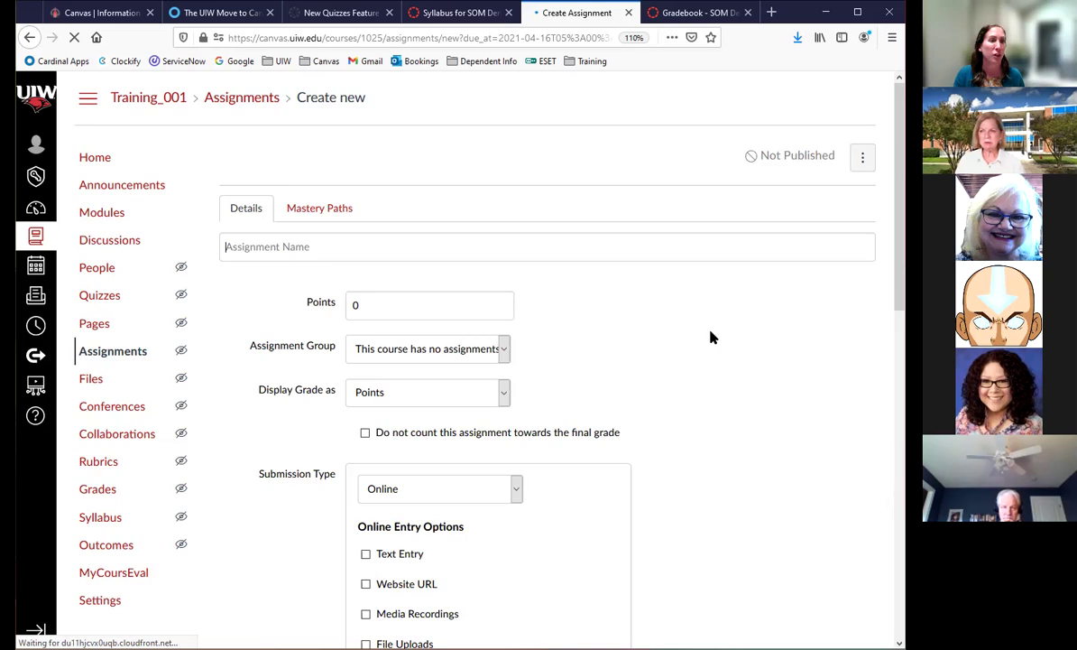
scroll(711, 337, "down", 3)
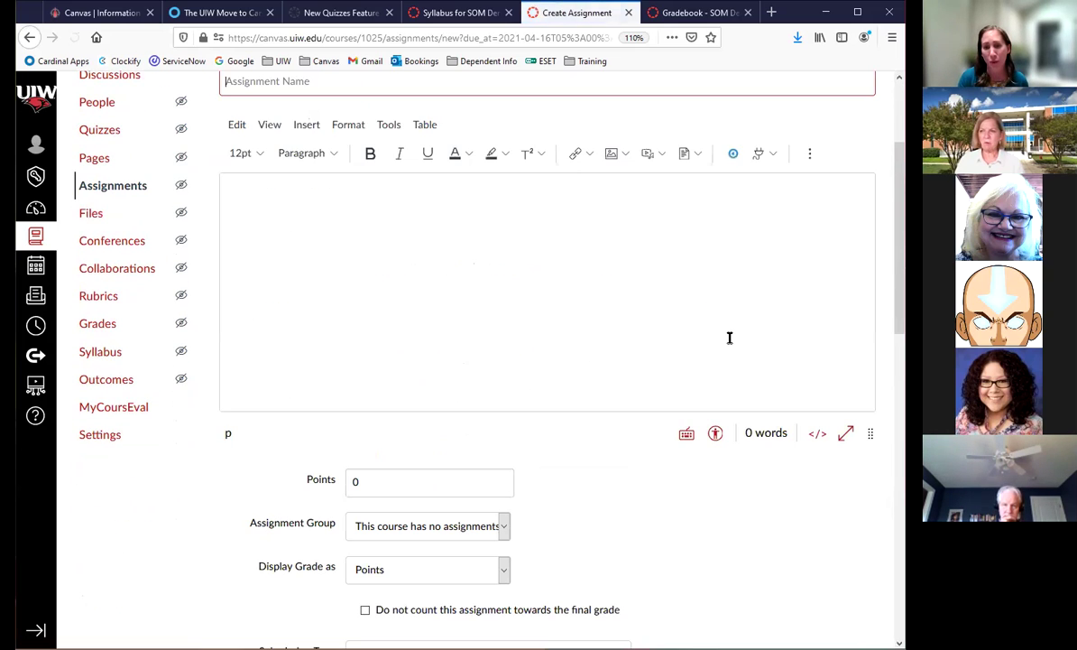
scroll(757, 404, "down", 10)
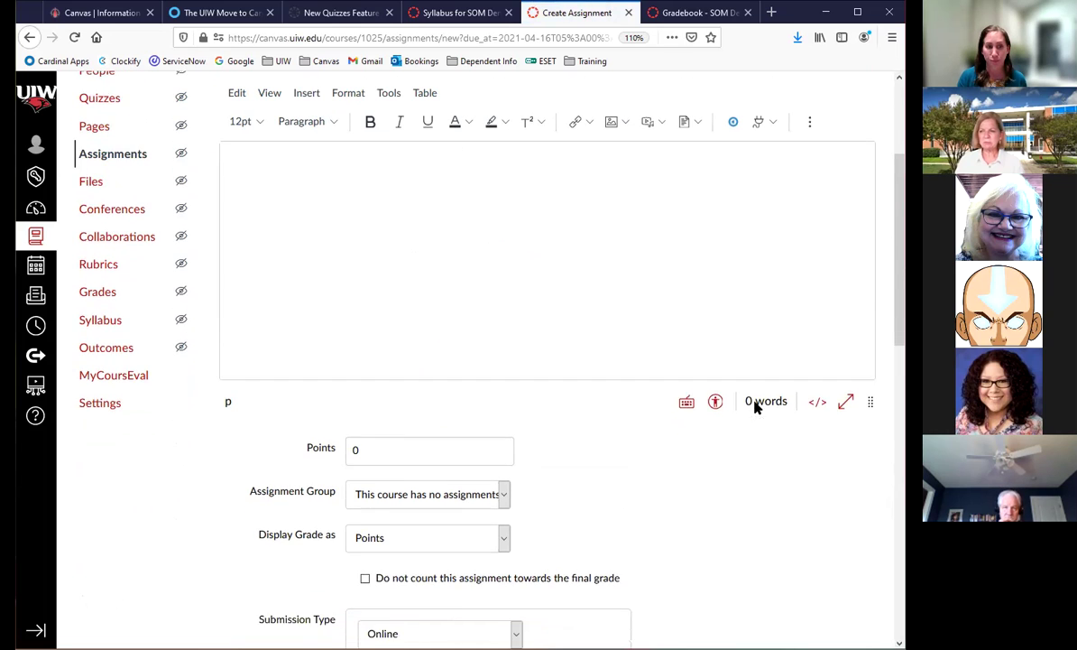
scroll(773, 581, "down", 2)
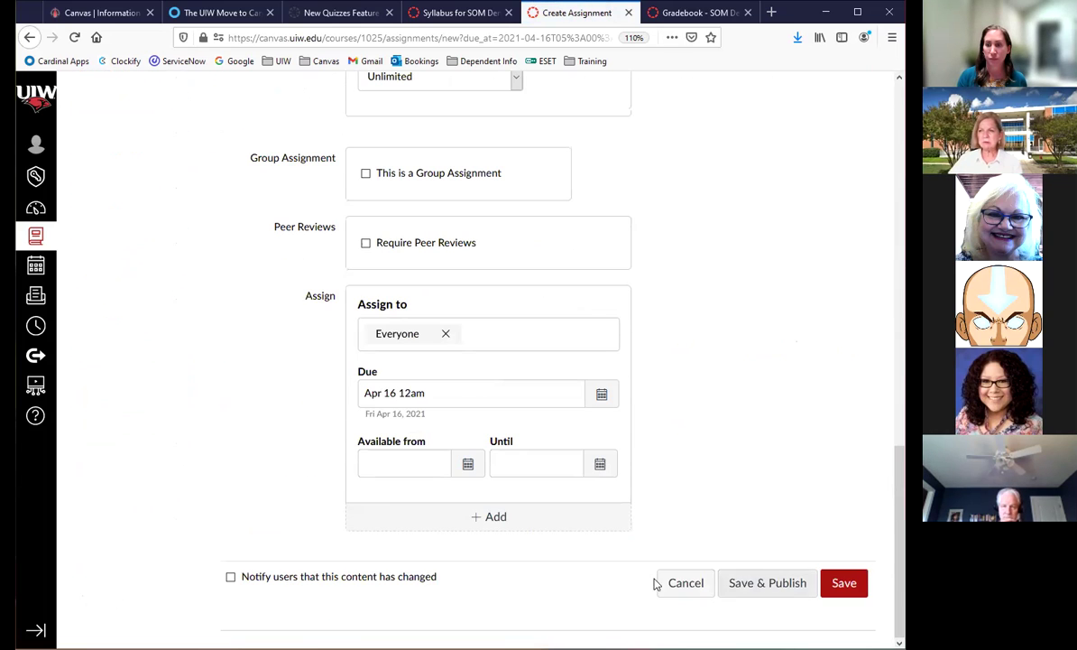
left_click(686, 583)
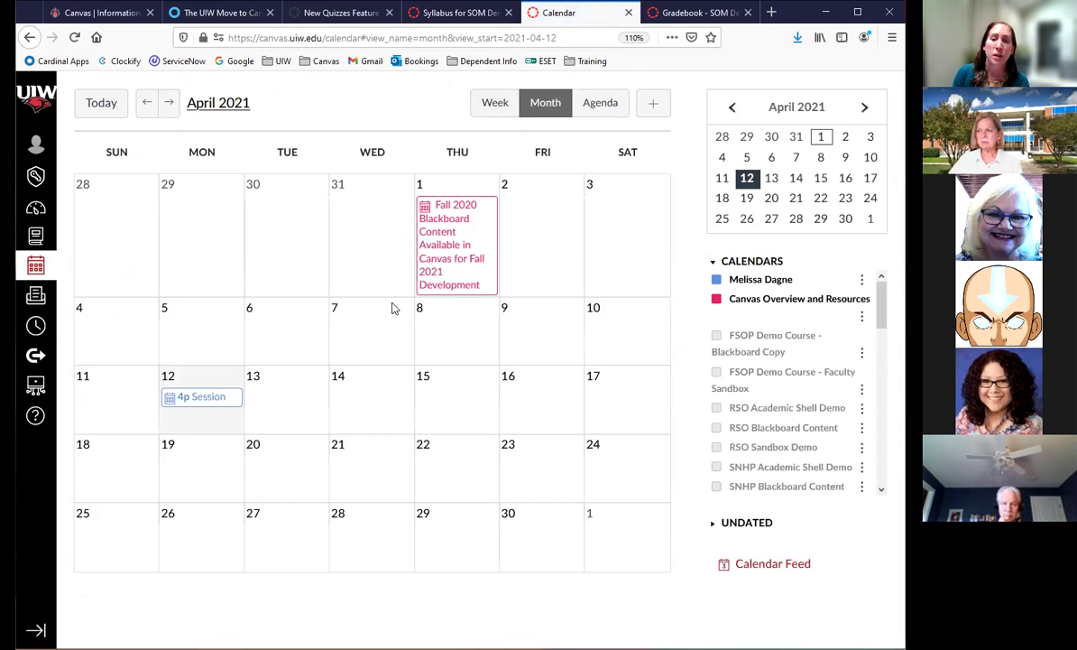
Open the Dashboard in a new browser tab and view the color and nickname options of the SNHP Sandbox Demo course card.
right_click(34, 211)
left_click(82, 216)
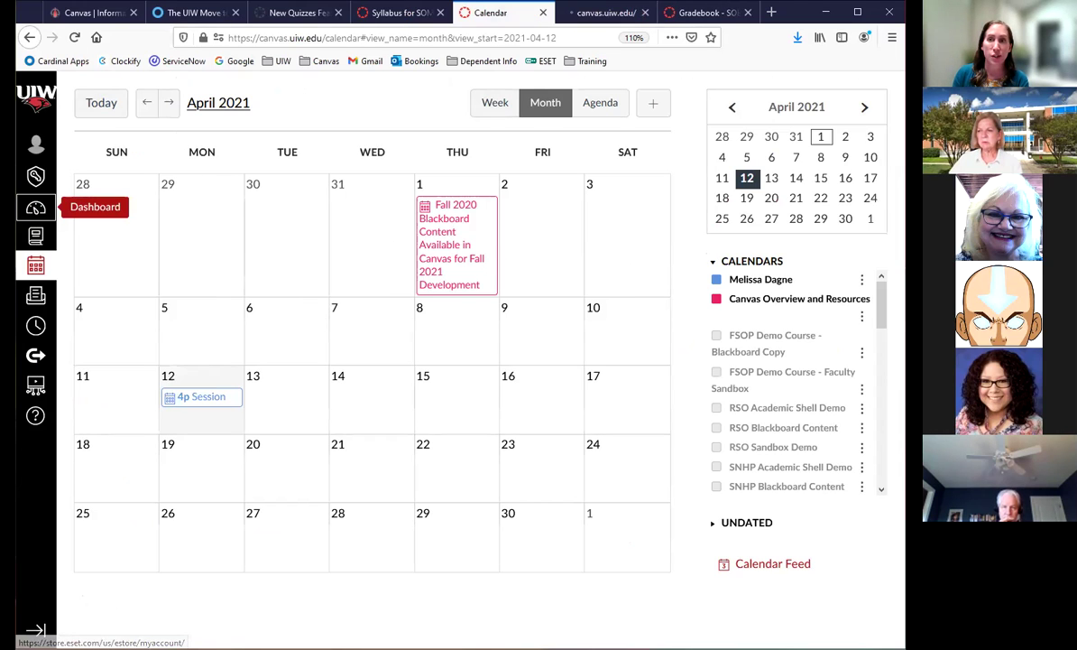
left_click(597, 13)
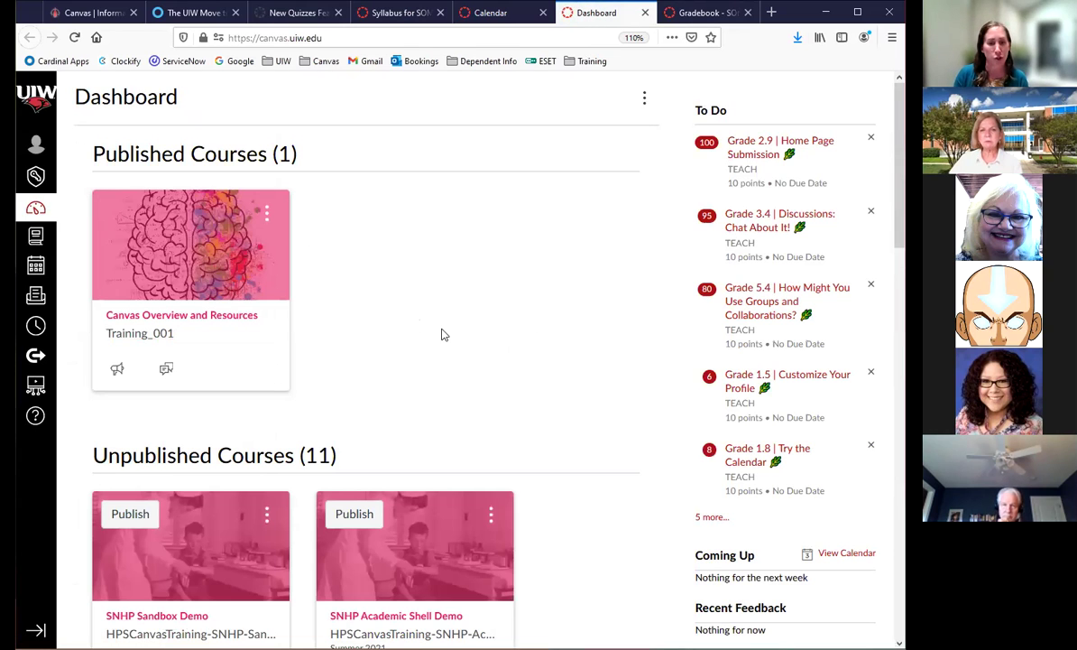
scroll(433, 322, "down", 3)
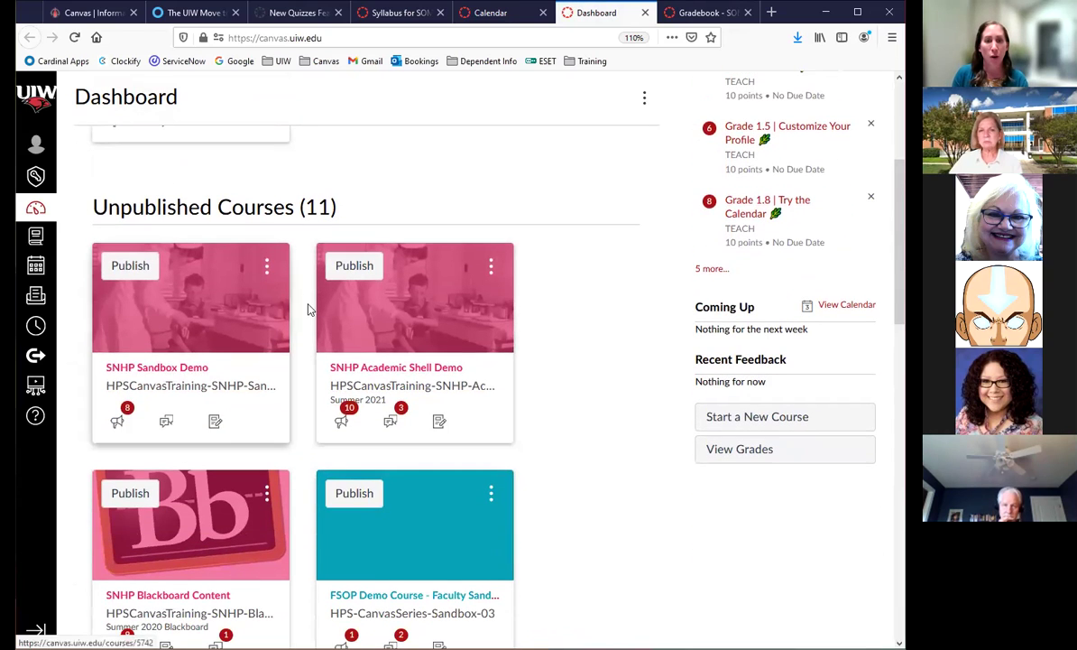
left_click(266, 267)
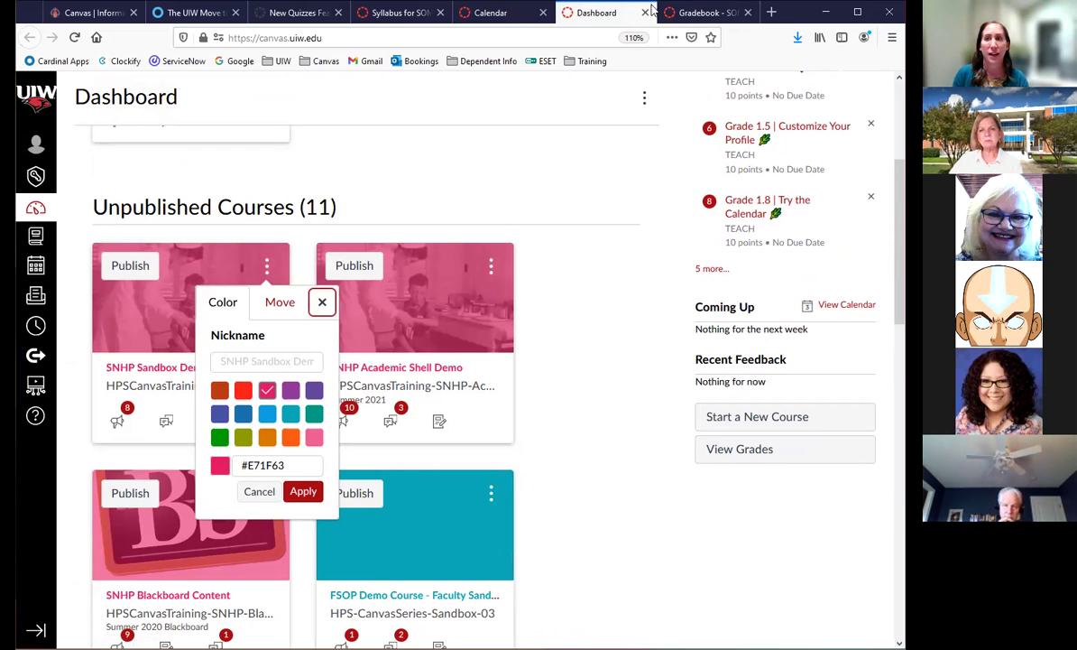
Back in the Calendar, reschedule the 4p Session event to April 13, move it to April 20, and return it to April 12.
left_click(472, 13)
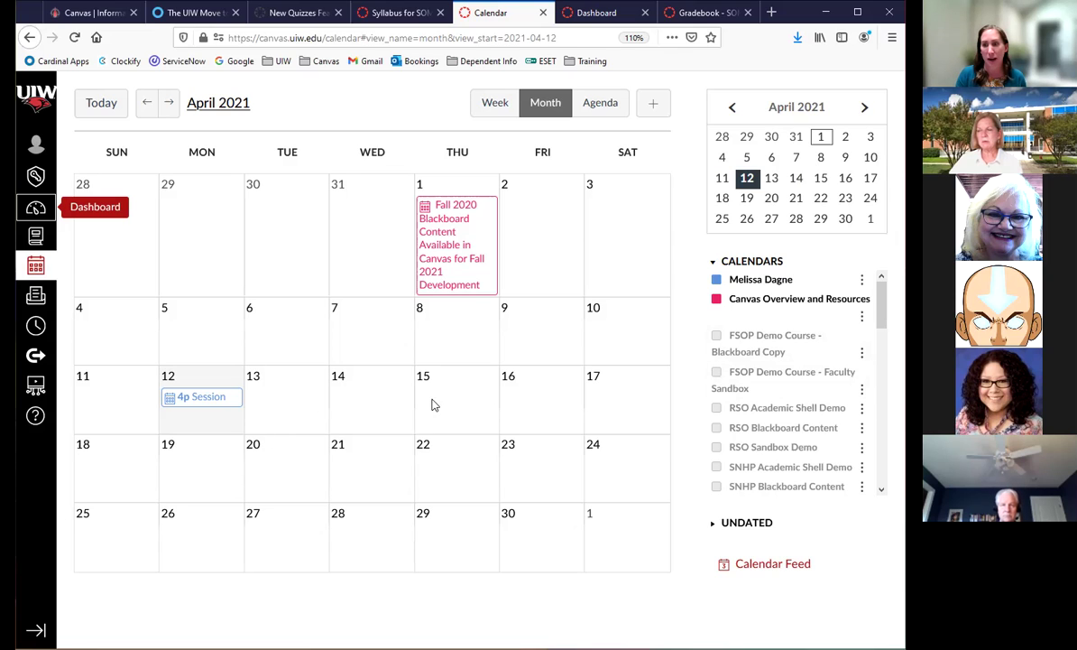
mouse_move(226, 402)
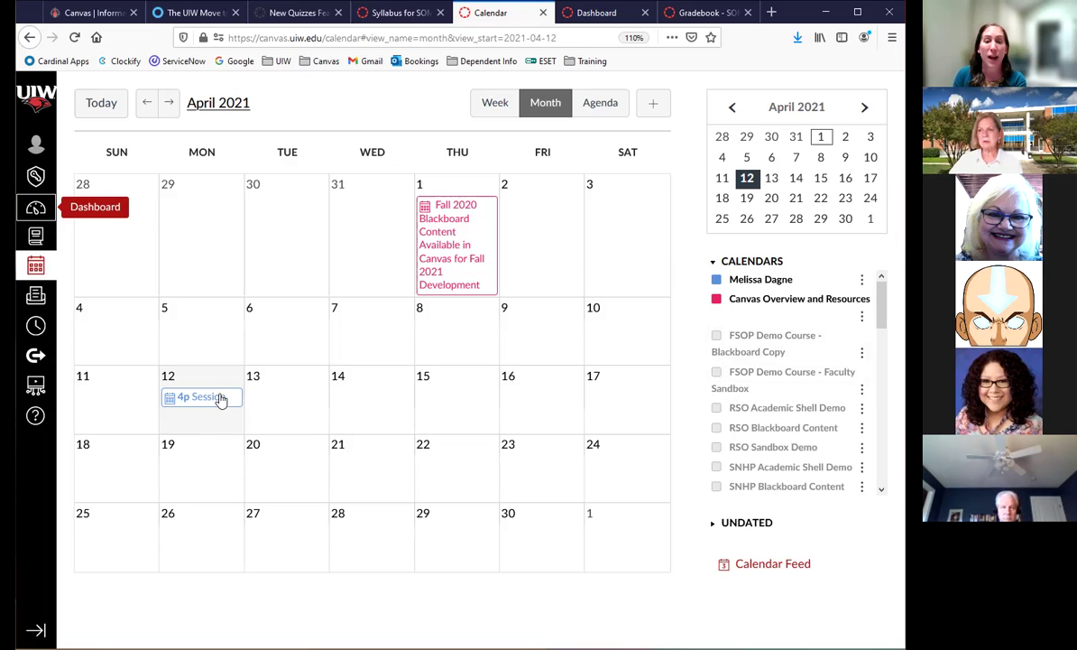
left_click_drag(217, 400, 298, 401)
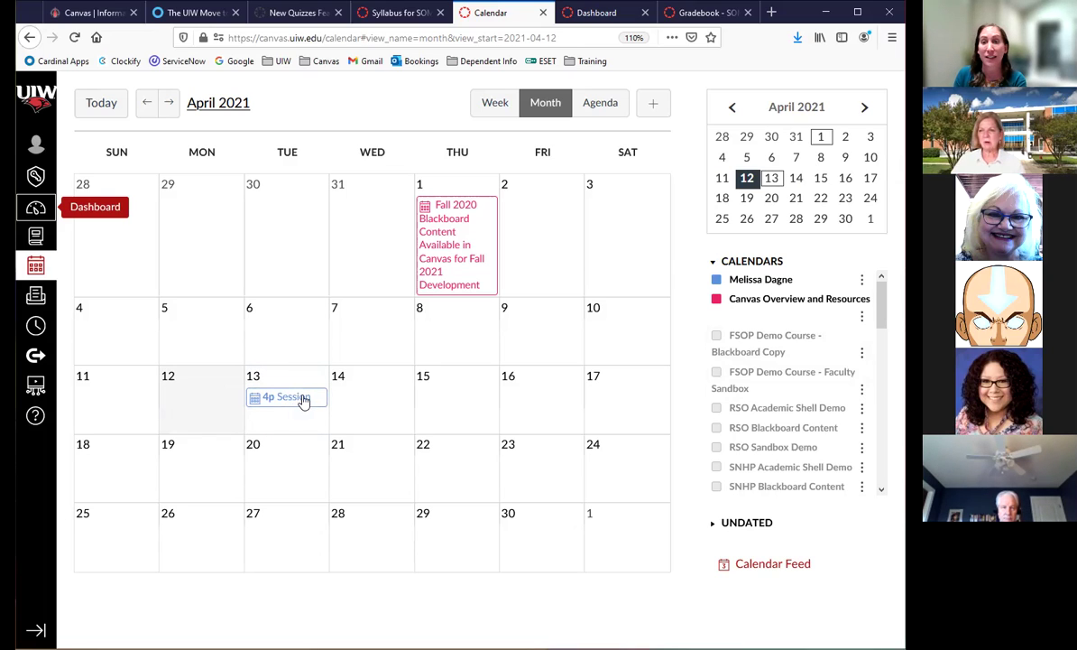
left_click_drag(289, 398, 289, 473)
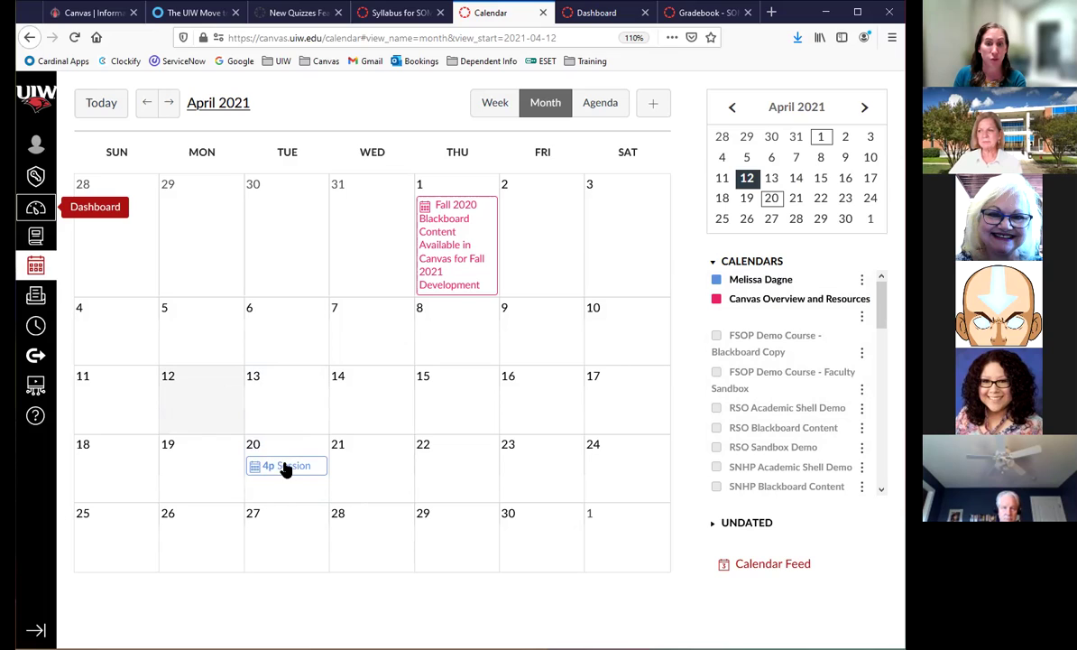
left_click_drag(288, 474, 212, 404)
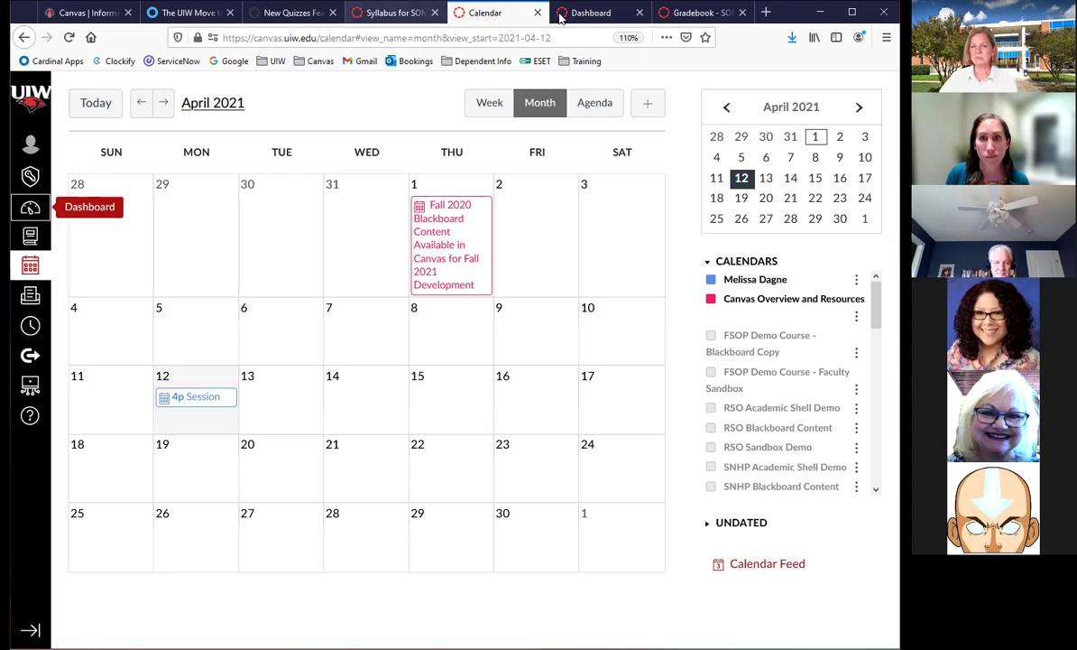
From the gradebook's browser tab, open the demo course's Assignments page and review its assignment groups, weights and due dates.
left_click(592, 14)
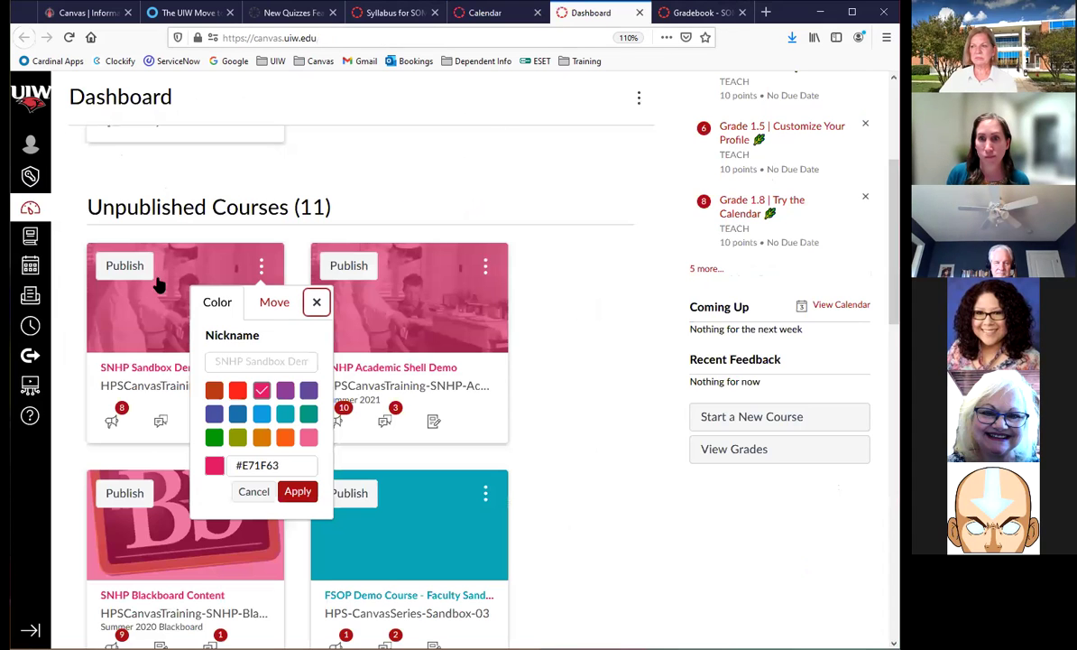
left_click(697, 13)
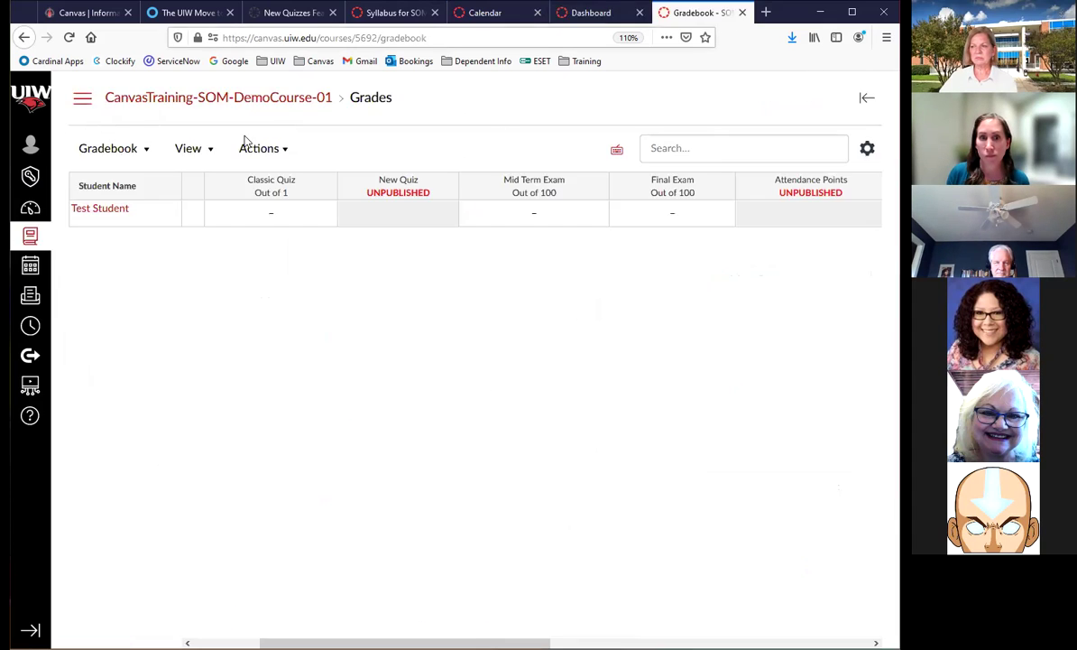
left_click(83, 100)
left_click(105, 296)
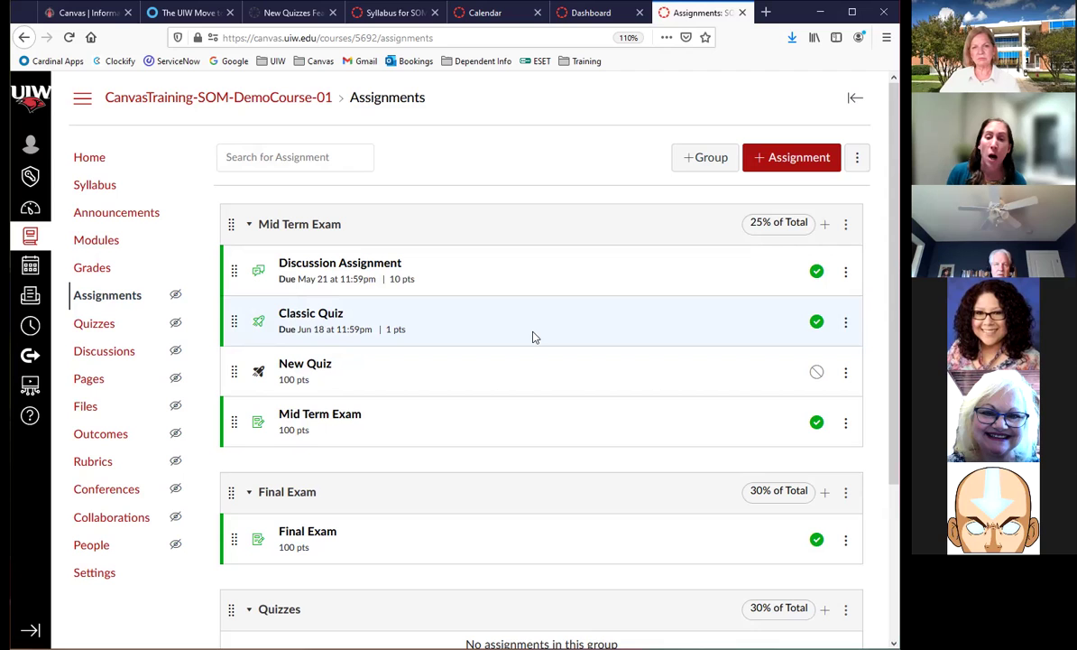
scroll(534, 318, "down", 3)
scroll(534, 318, "down", 1)
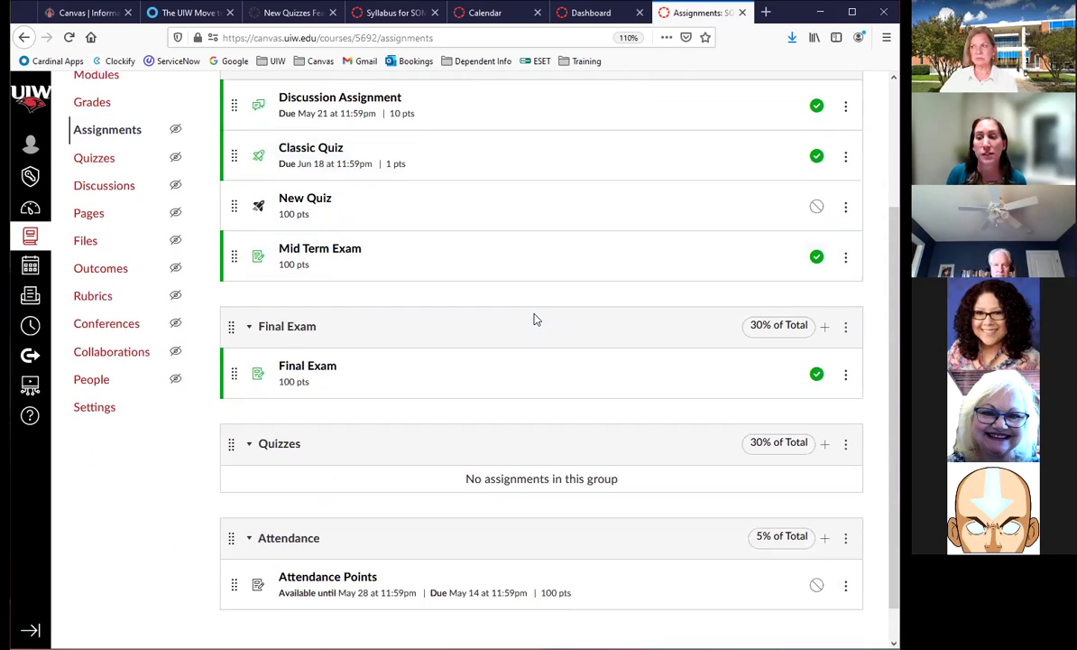
scroll(534, 319, "up", 3)
scroll(541, 322, "down", 2)
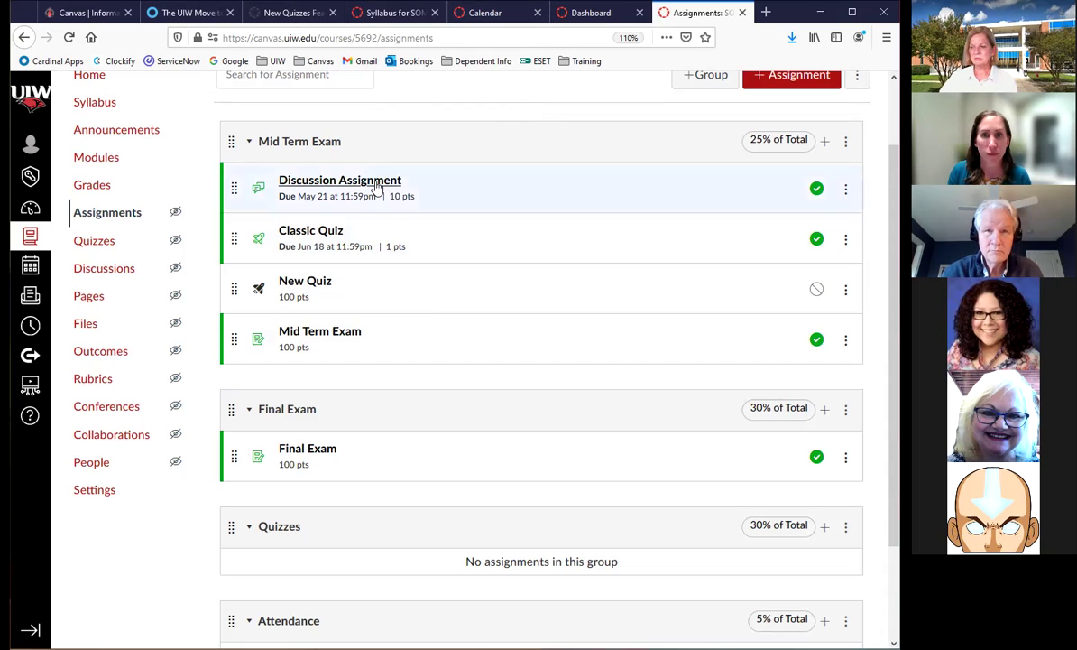
Open the Discussion Assignment's full edit options, review its grading, assignment group and availability date settings, and cancel the edit.
left_click(846, 192)
left_click(785, 231)
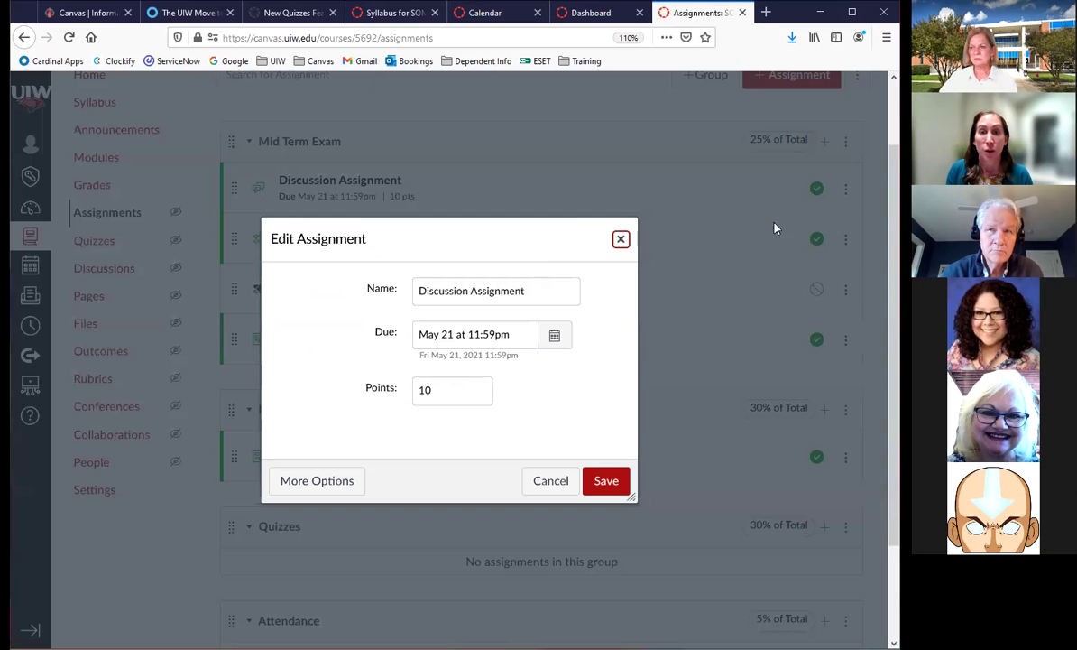
left_click(335, 492)
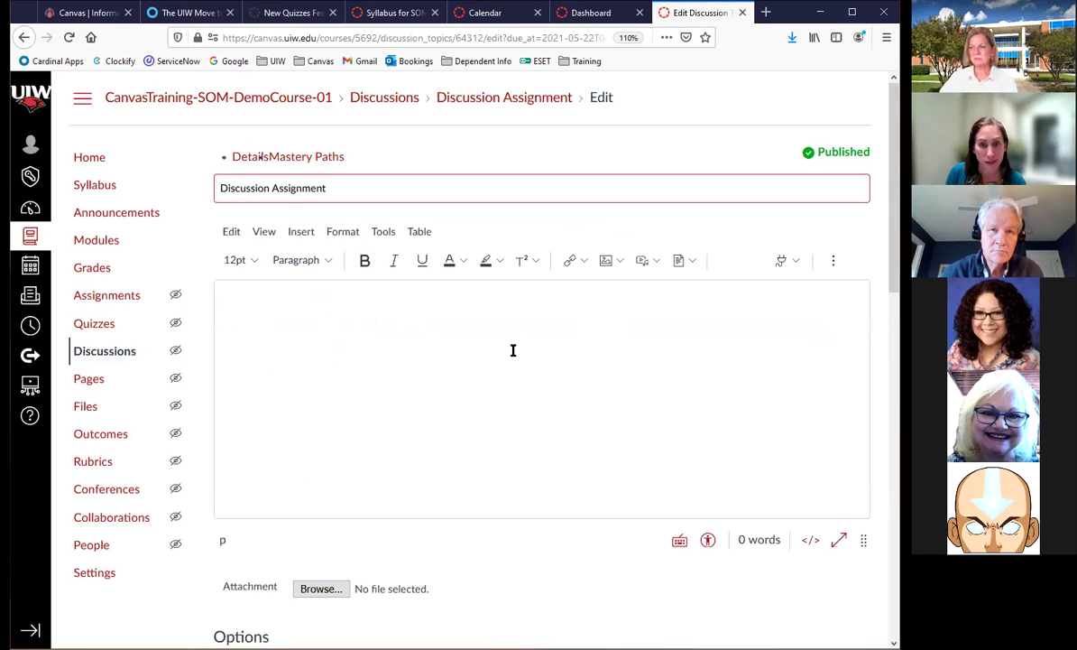
scroll(505, 478, "down", 3)
scroll(508, 484, "down", 3)
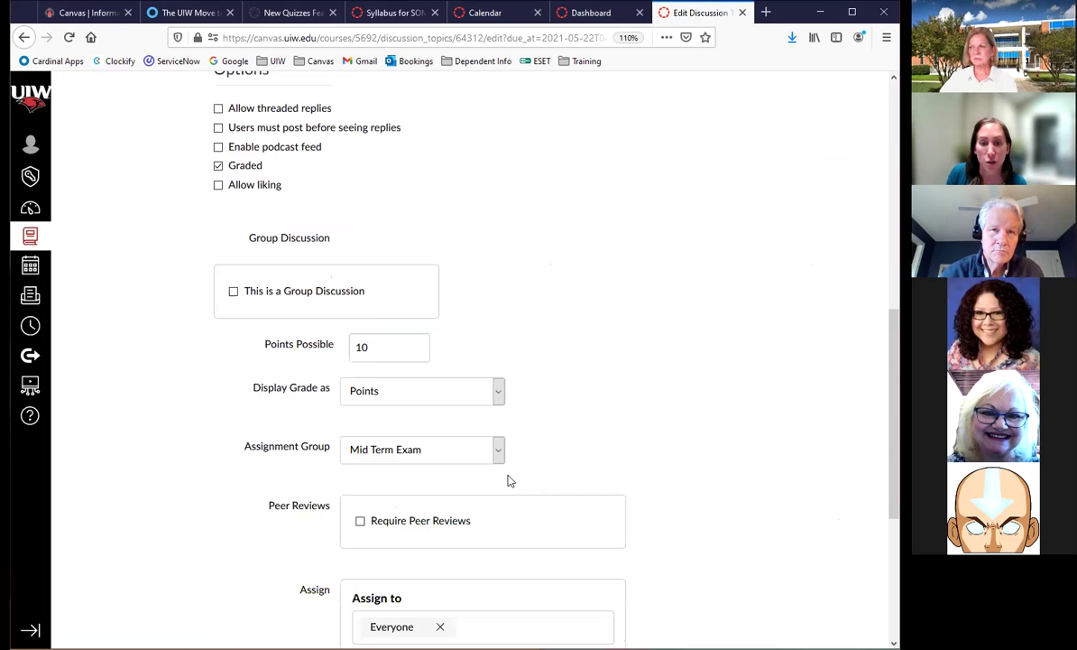
scroll(582, 375, "down", 3)
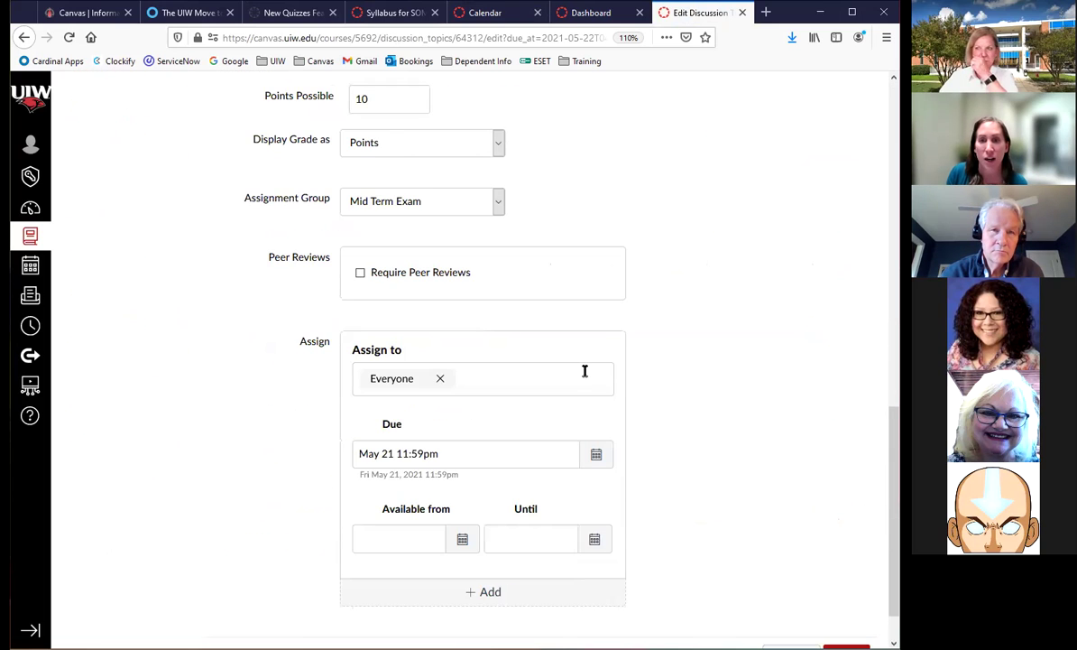
scroll(668, 415, "up", 2)
scroll(691, 265, "up", 1)
scroll(713, 279, "down", 1)
scroll(730, 306, "down", 2)
scroll(754, 451, "down", 1)
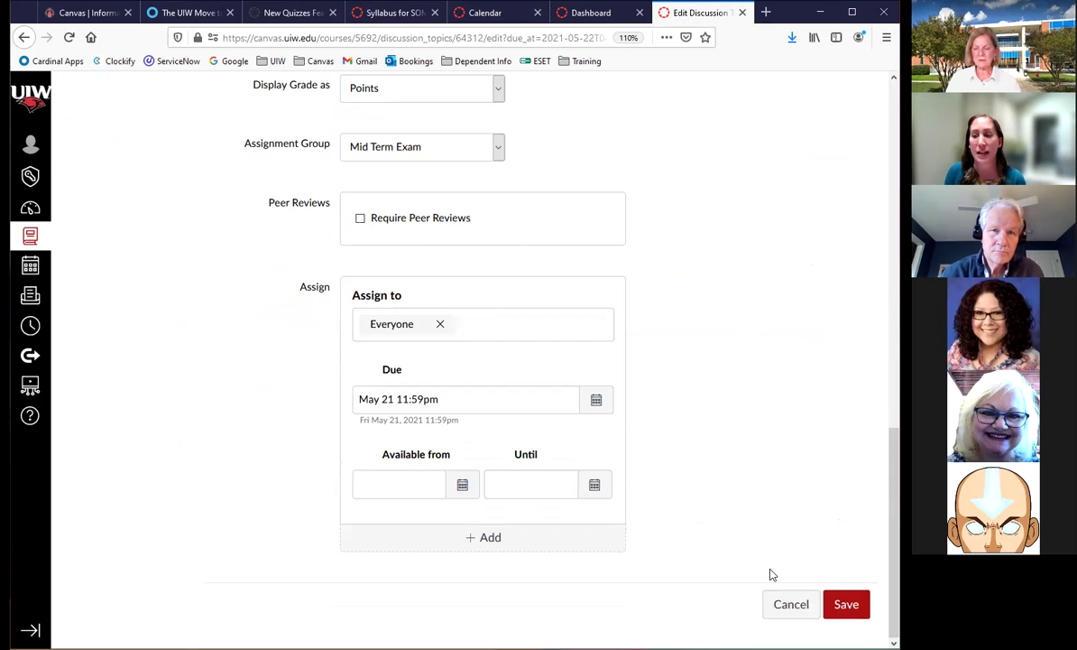
left_click(800, 608)
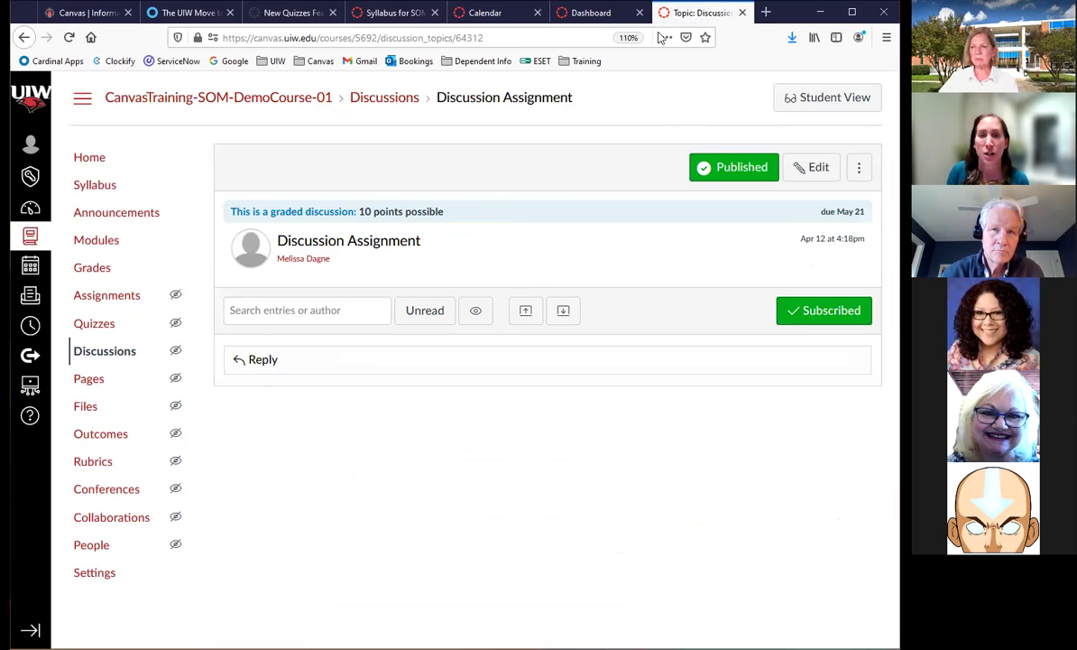
Return to the demo course's Assignments page and open the full edit options of the Attendance Points assignment.
left_click(603, 14)
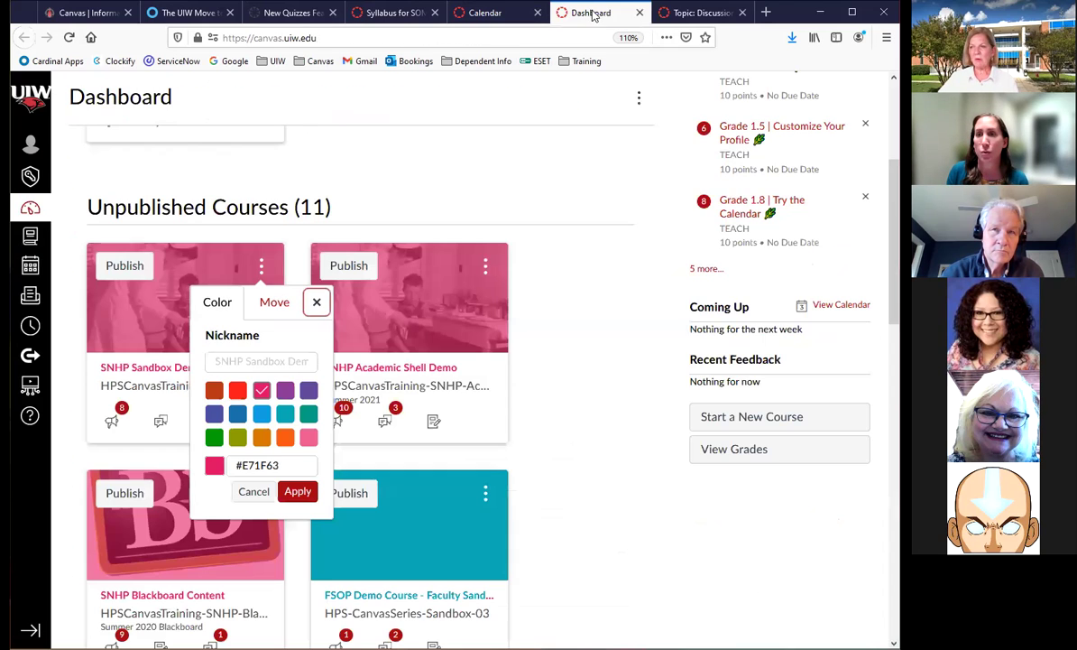
left_click(690, 13)
left_click(99, 295)
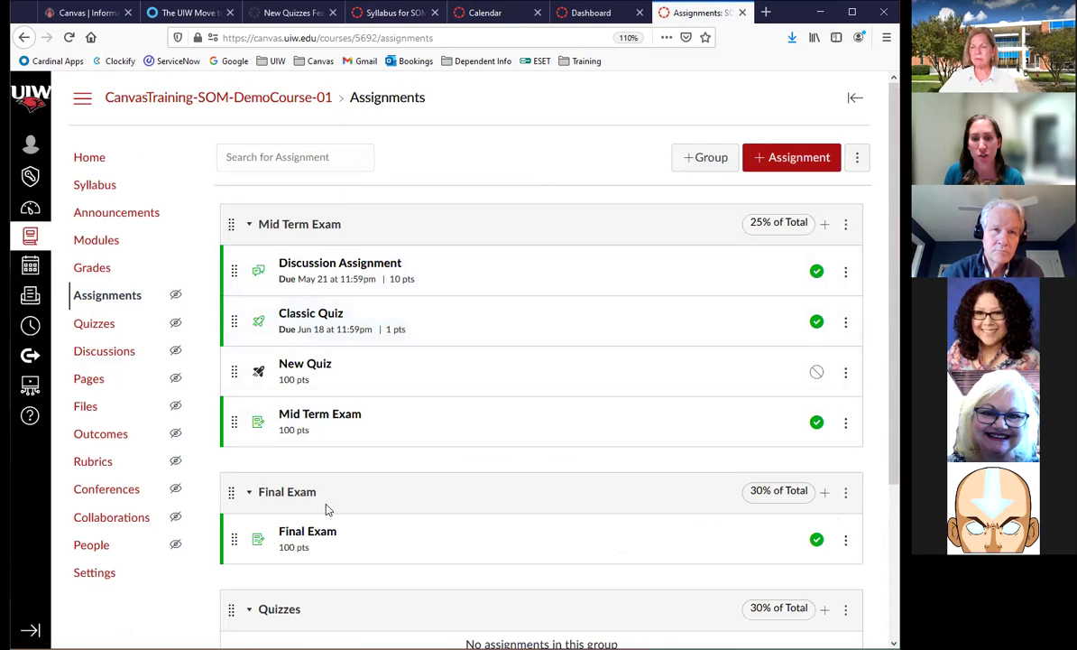
scroll(316, 487, "down", 3)
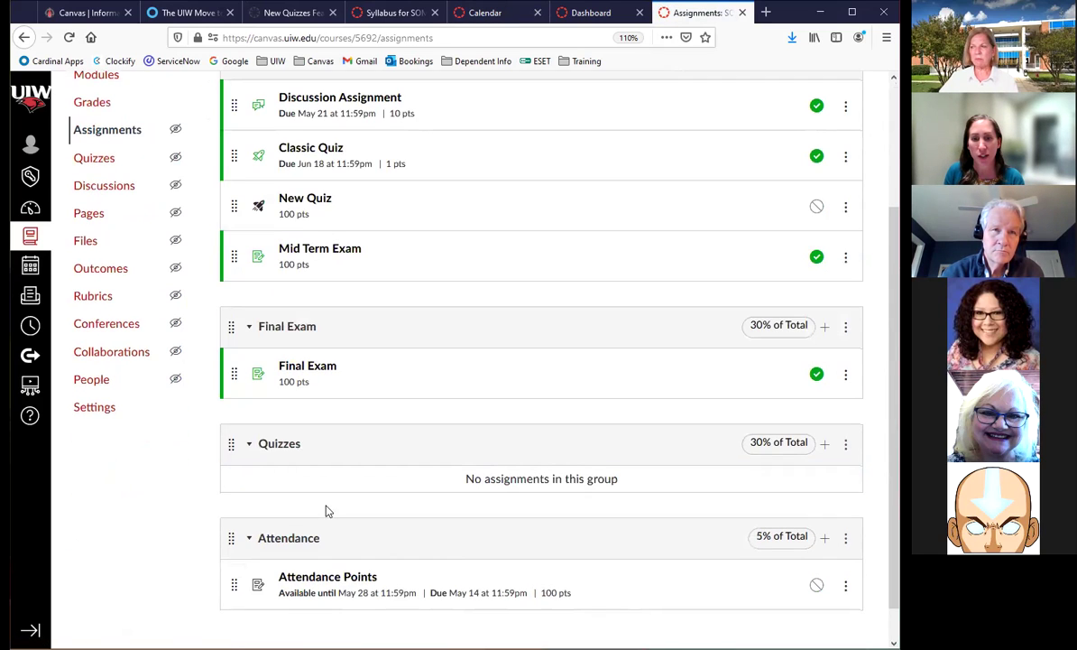
left_click(845, 585)
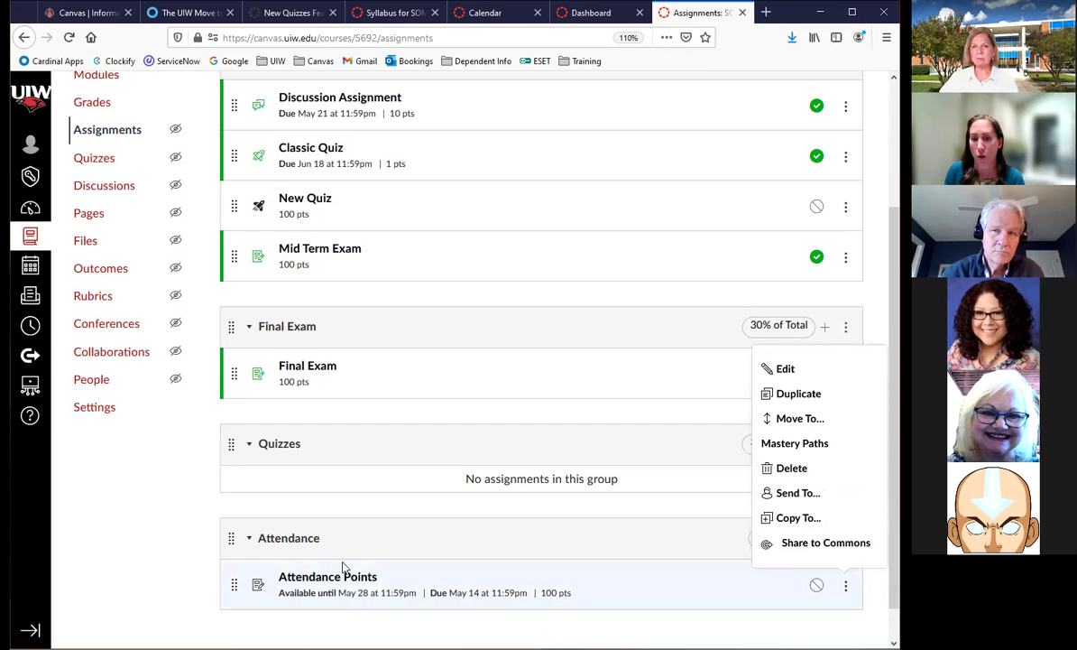
left_click(785, 369)
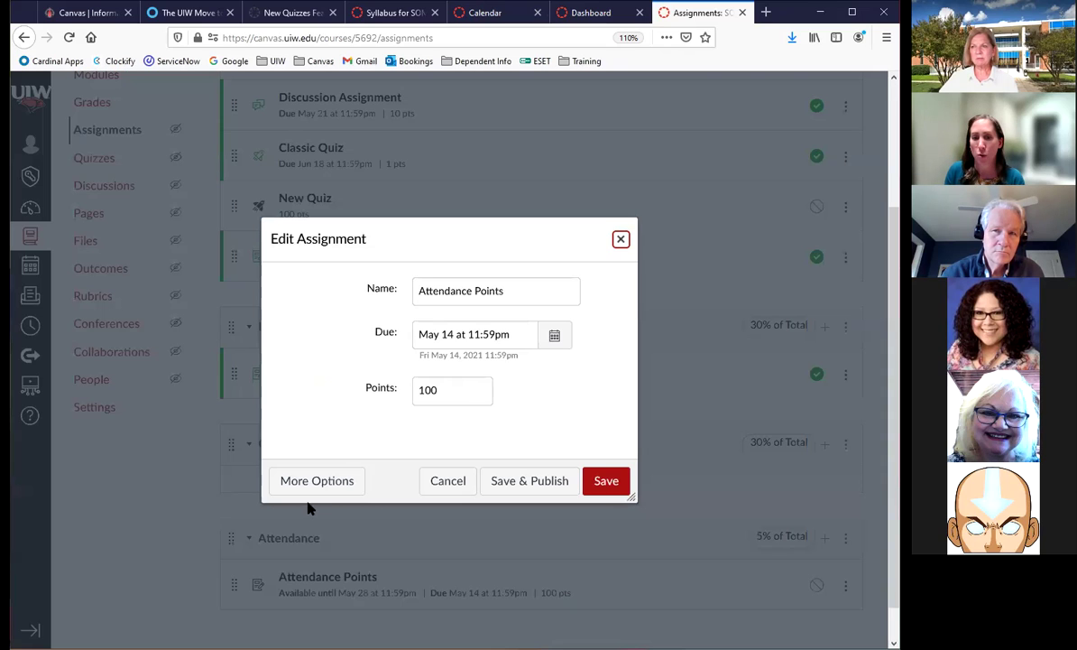
left_click(330, 480)
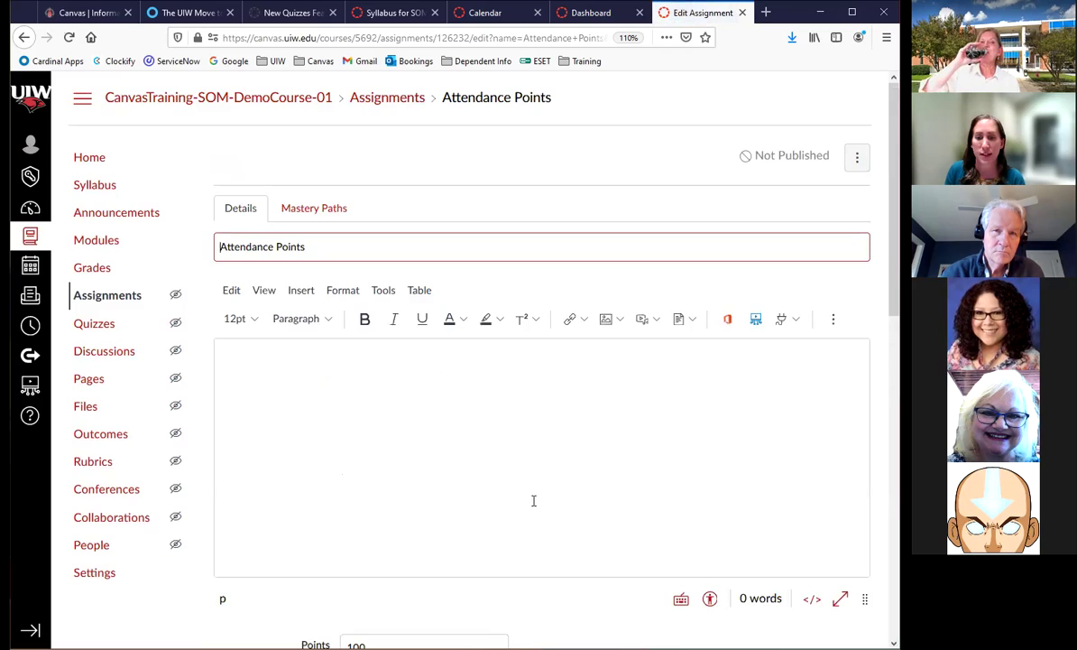
Try excluding Attendance Points from the final grade, review its submission and availability date settings, and cancel the edit.
scroll(541, 515, "down", 3)
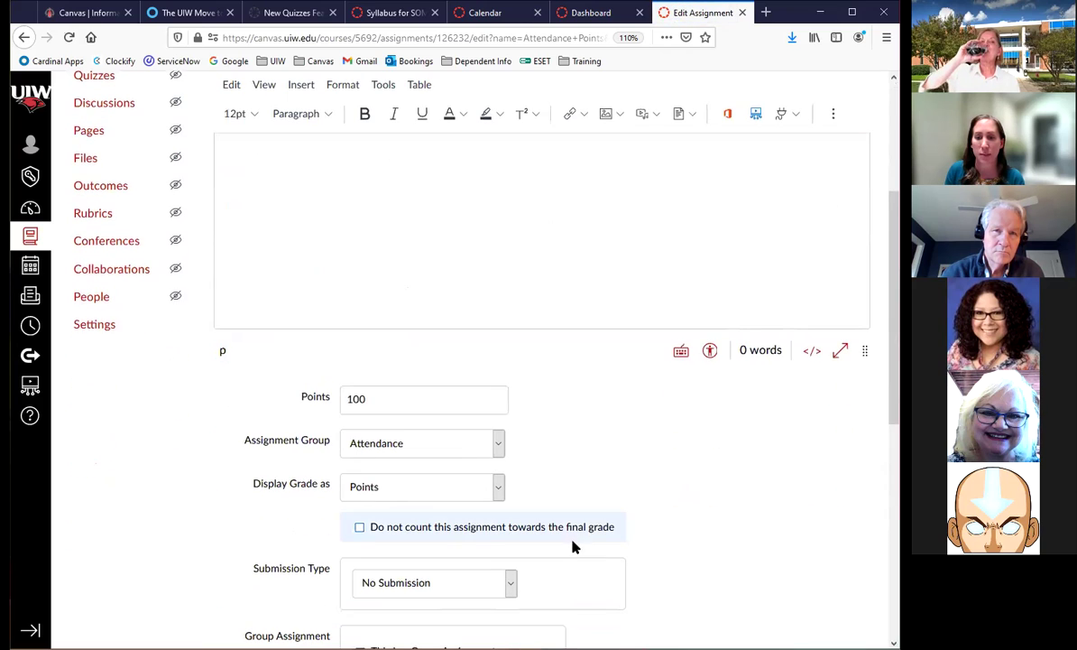
left_click(362, 529)
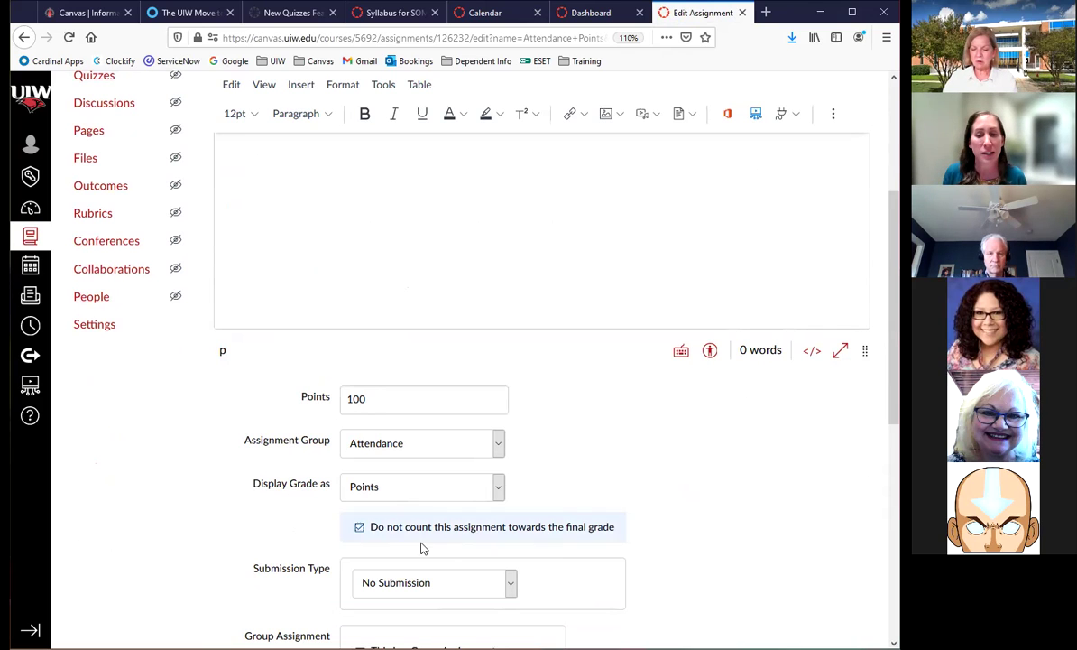
scroll(690, 519, "down", 1)
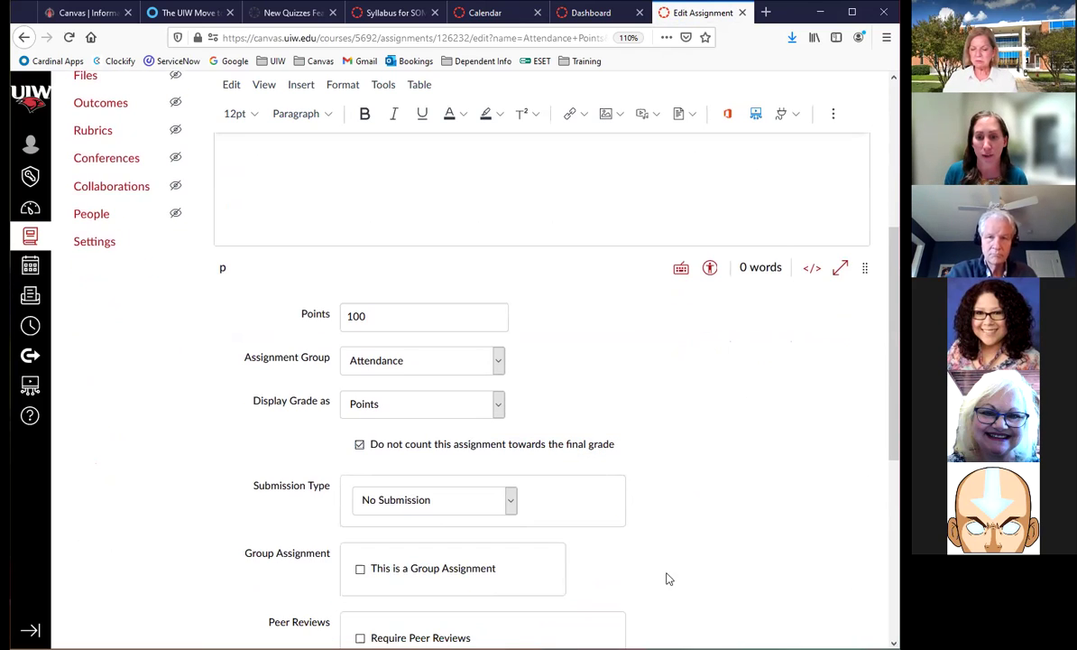
scroll(675, 464, "down", 4)
scroll(736, 580, "down", 2)
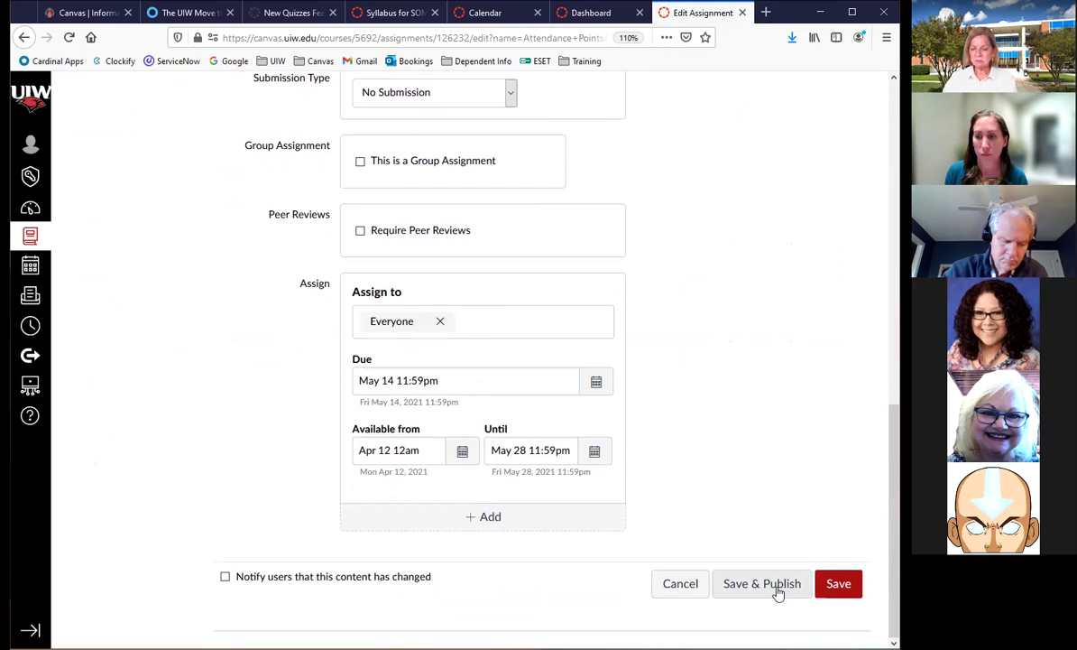
left_click(673, 584)
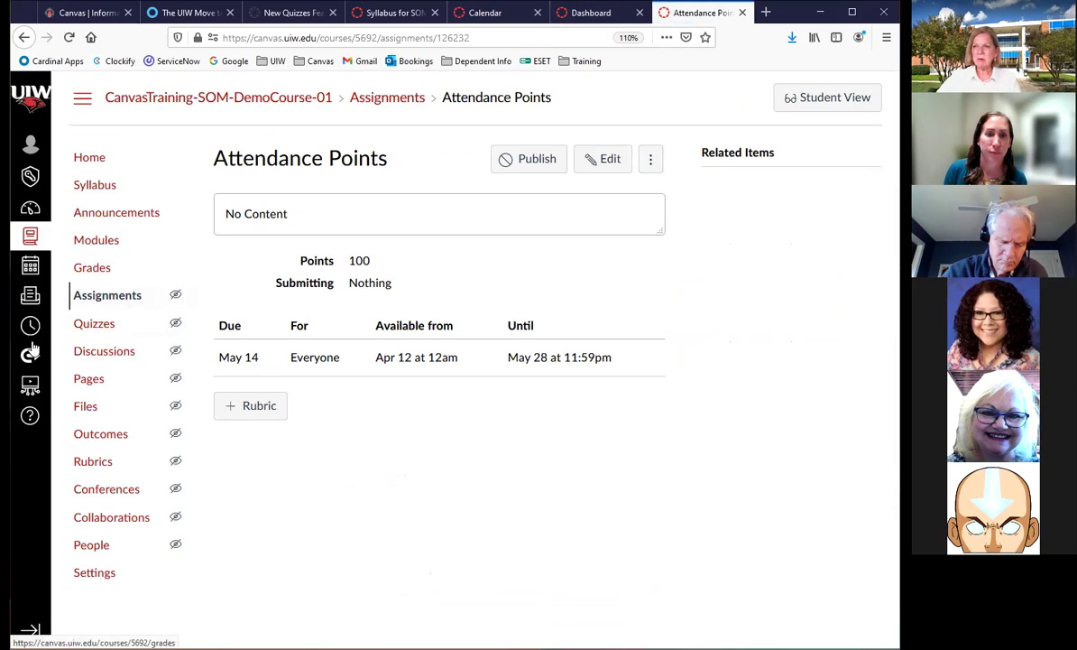
Open the Classic Quiz from the Assignments page for editing, review its options, restrictions and due date settings, and cancel the edit.
left_click(105, 306)
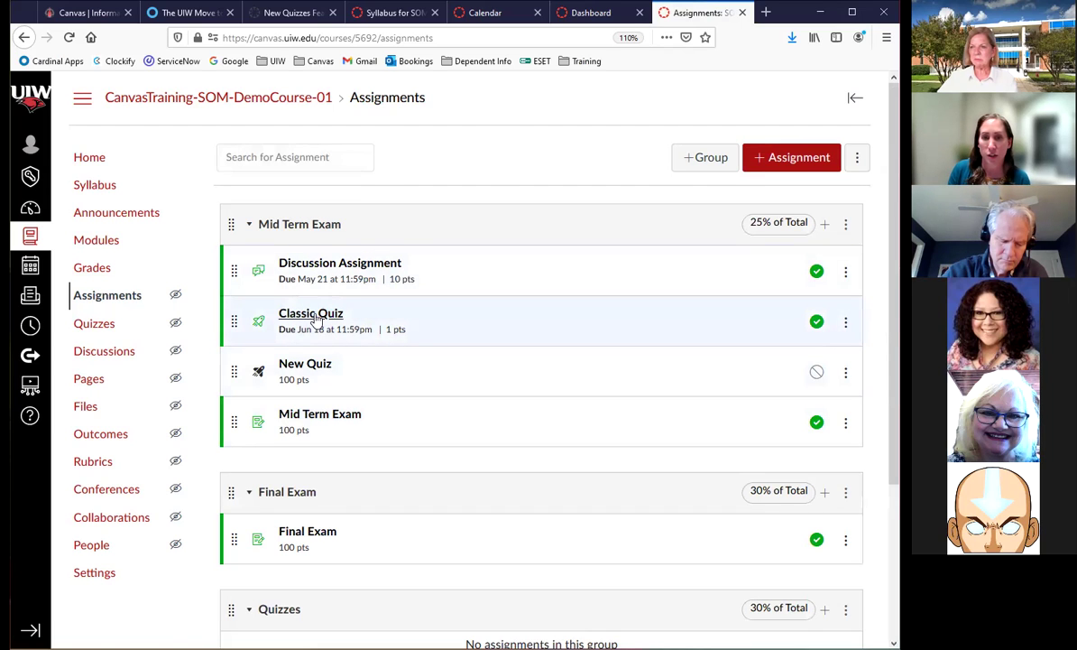
left_click(369, 312)
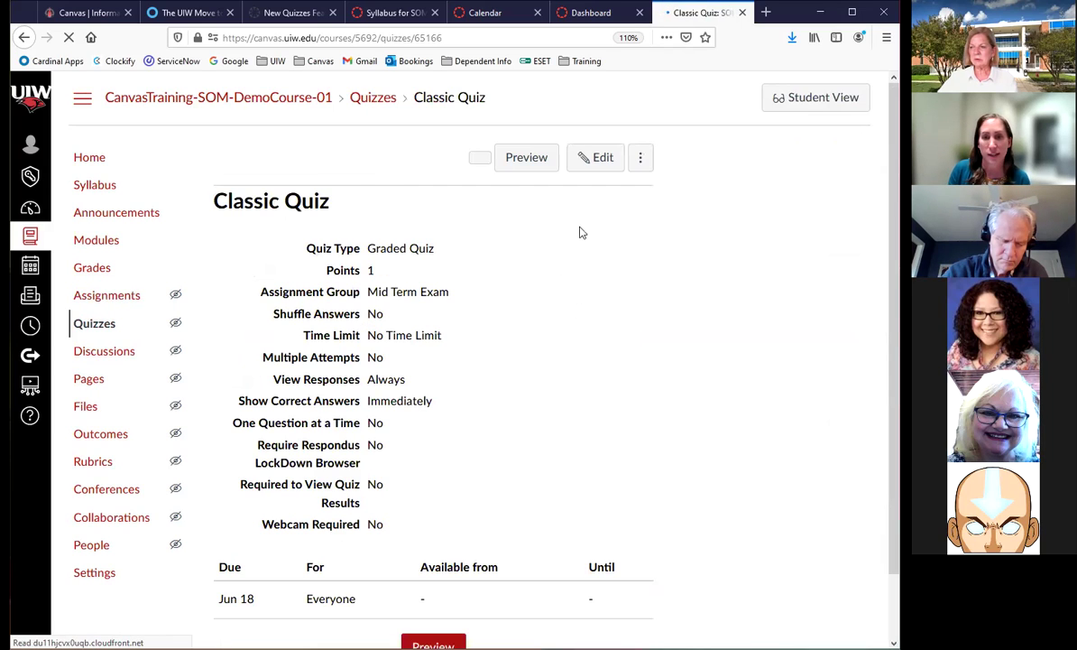
left_click(601, 159)
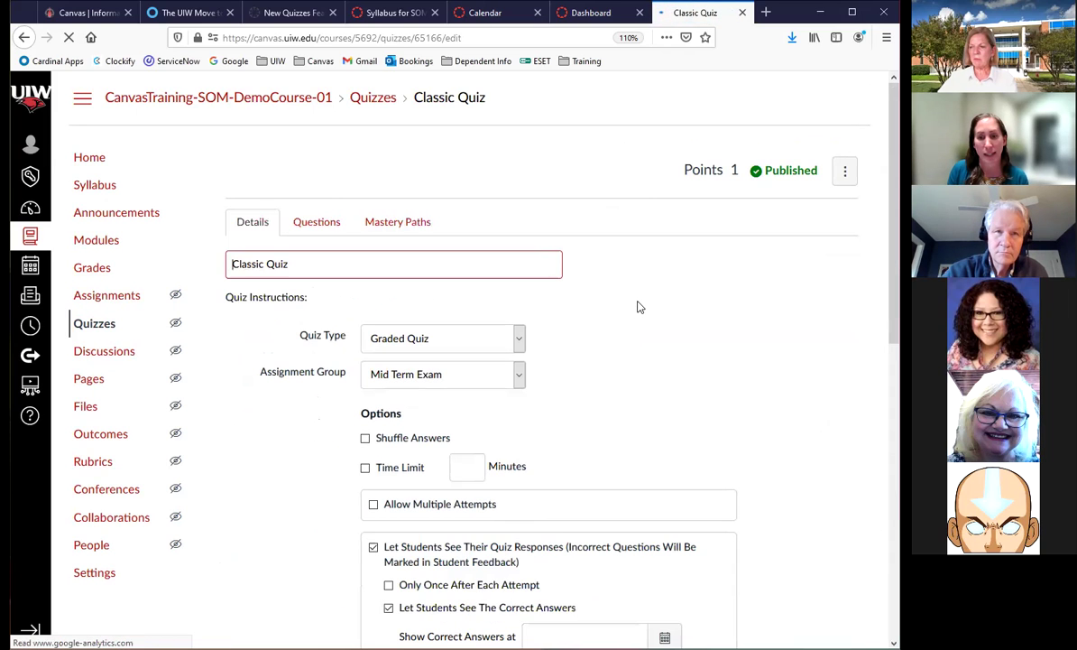
scroll(637, 306, "down", 3)
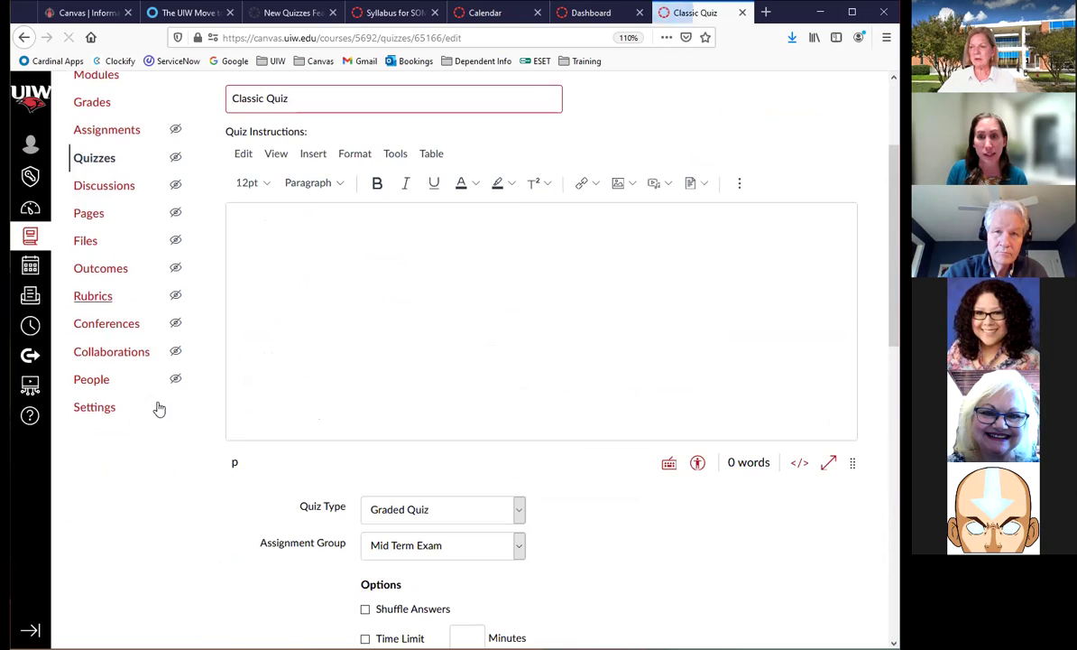
scroll(744, 521, "down", 5)
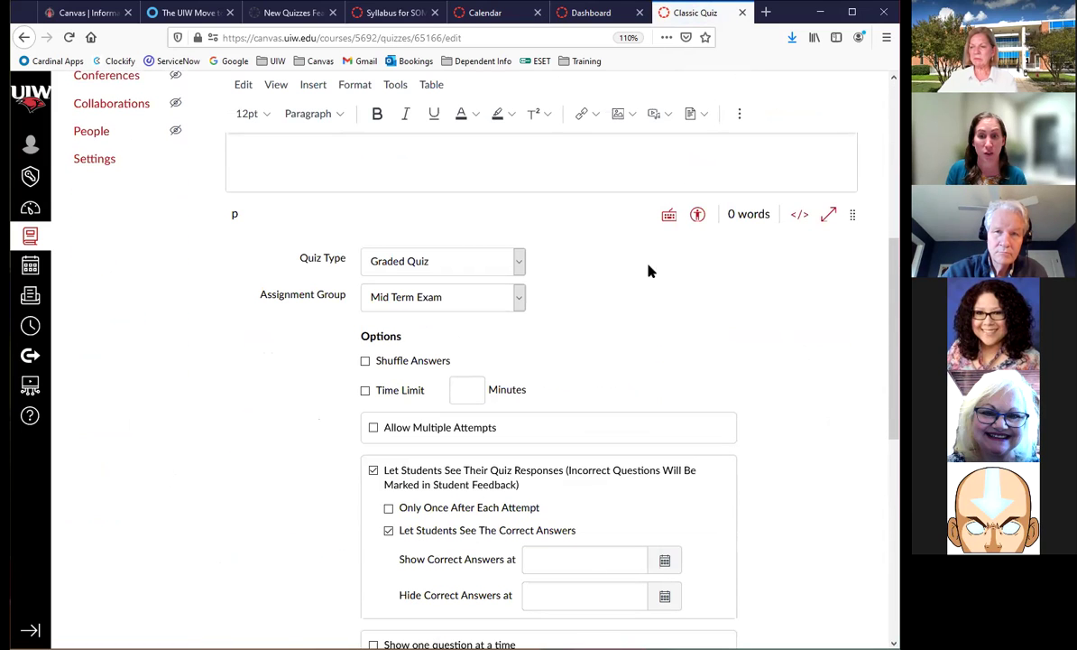
scroll(831, 393, "down", 2)
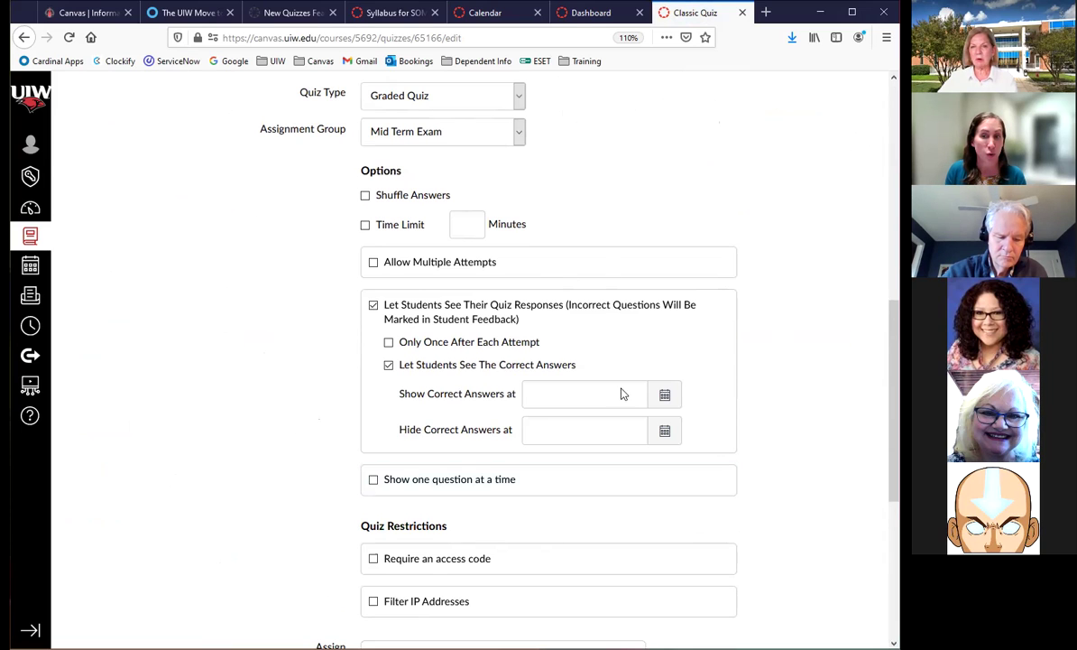
scroll(635, 204, "up", 2)
scroll(605, 208, "up", 4)
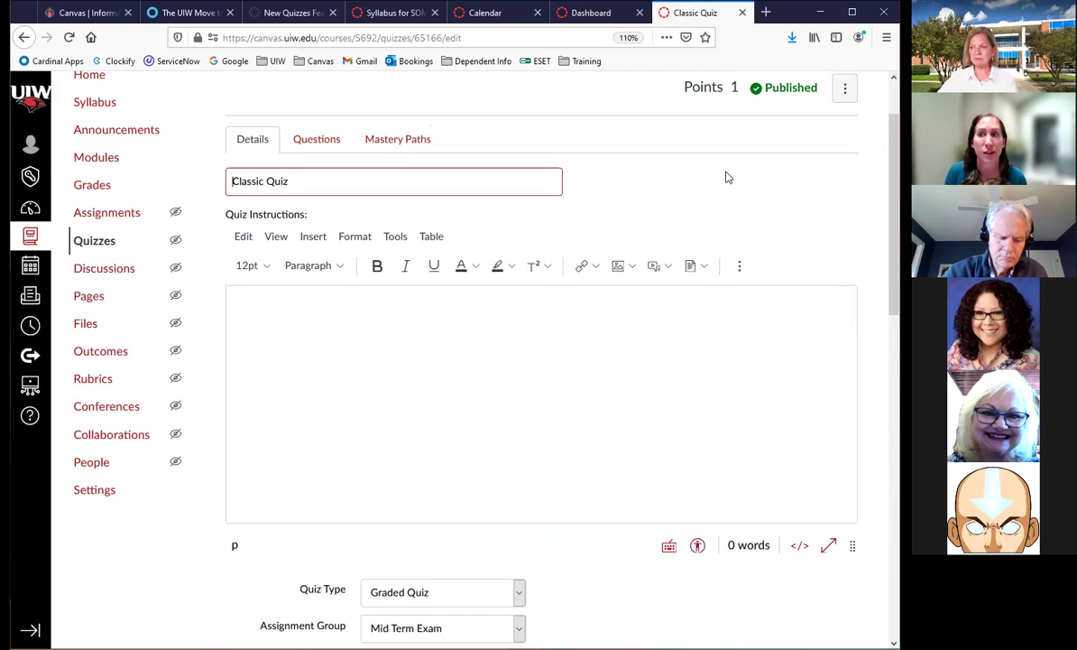
scroll(727, 181, "down", 10)
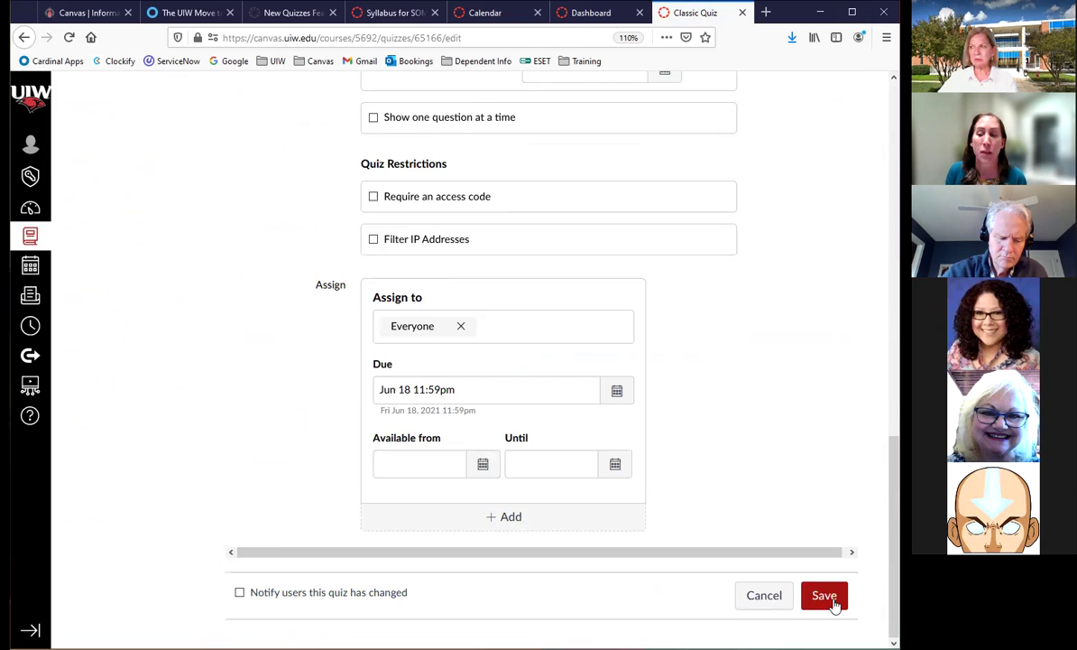
left_click(772, 595)
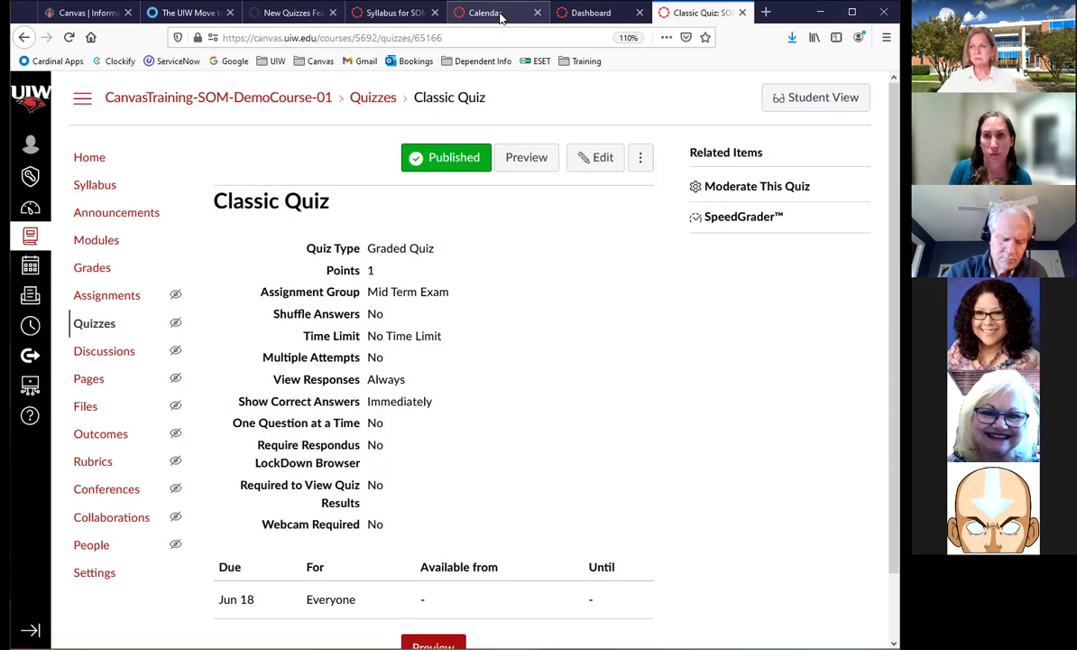
Open the New Quiz's full edit options from the Assignments page, review its grading, submission type and assign settings, and cancel the edit.
left_click(152, 298)
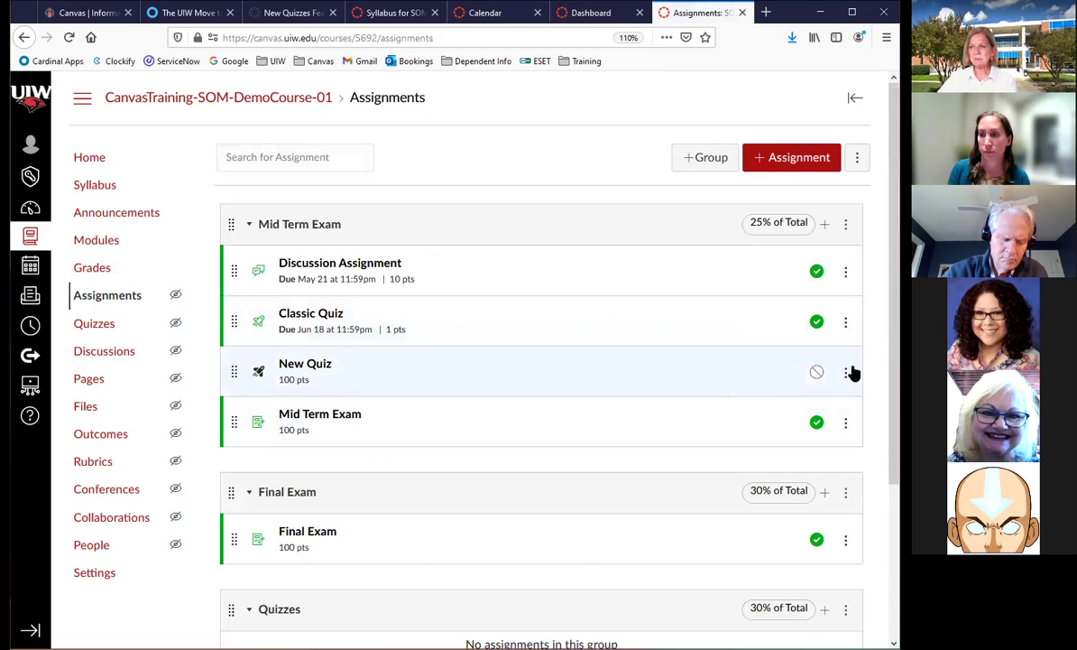
left_click(846, 378)
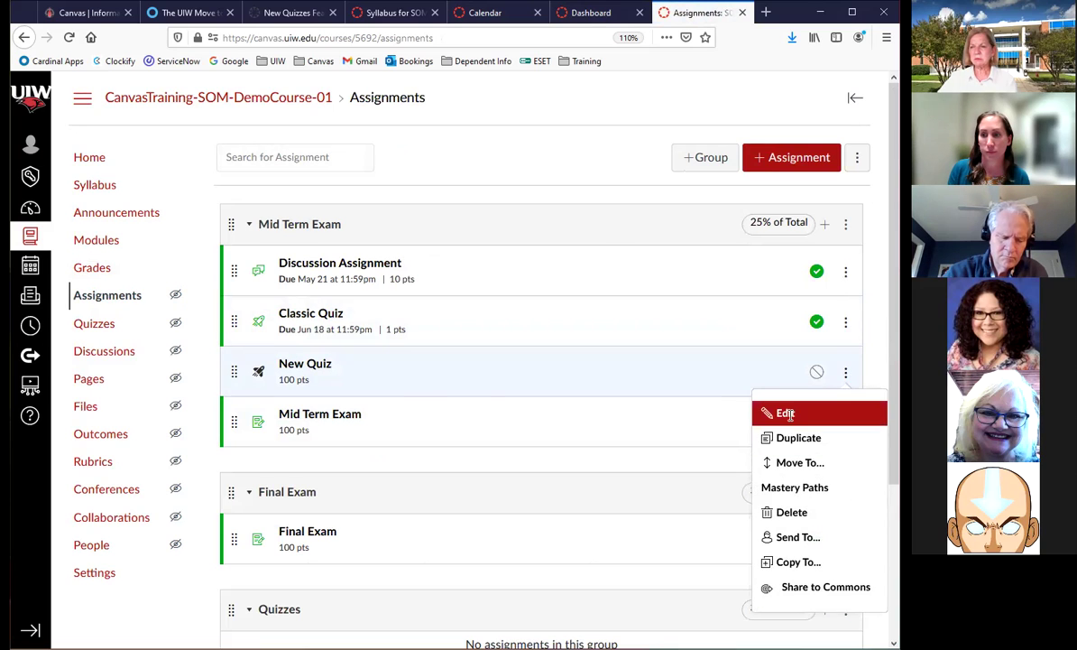
left_click(780, 411)
left_click(348, 485)
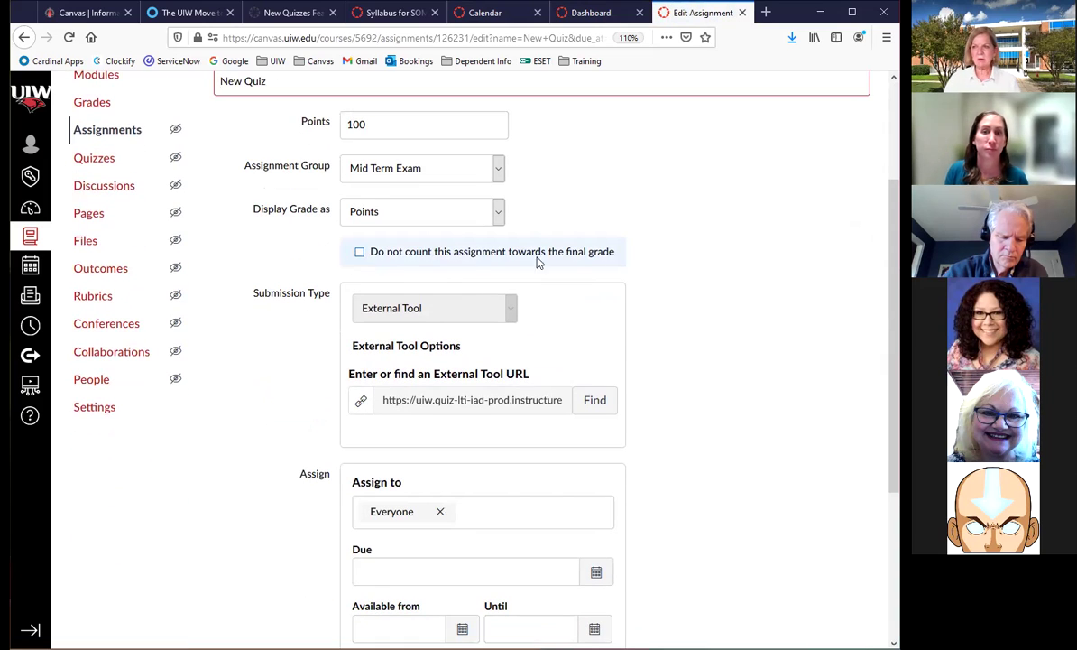
scroll(717, 358, "down", 5)
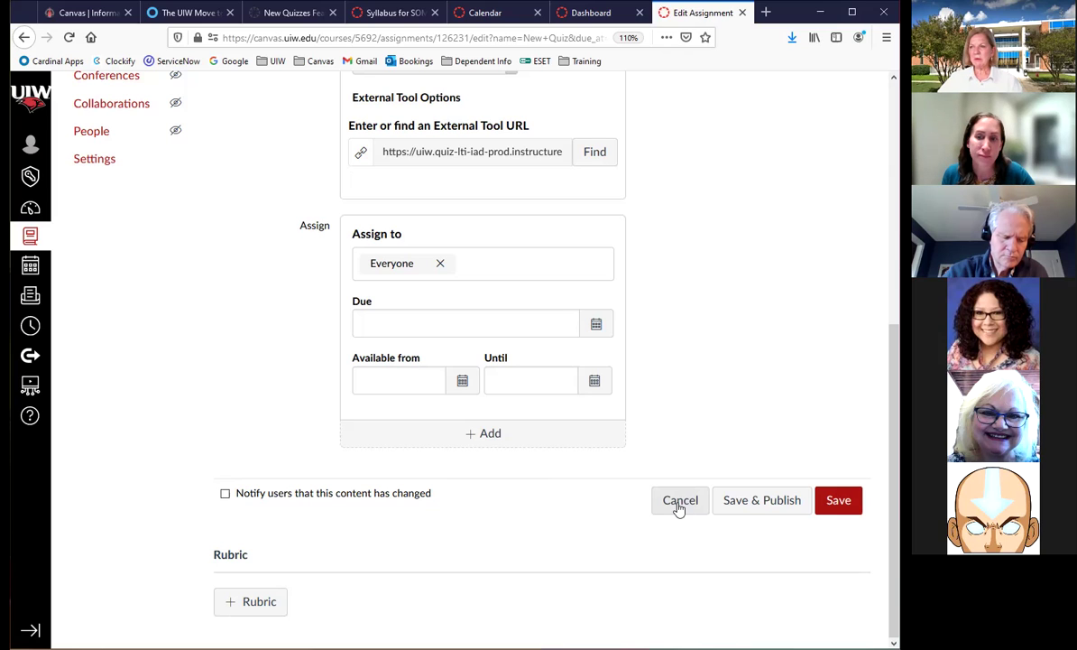
scroll(679, 508, "up", 3)
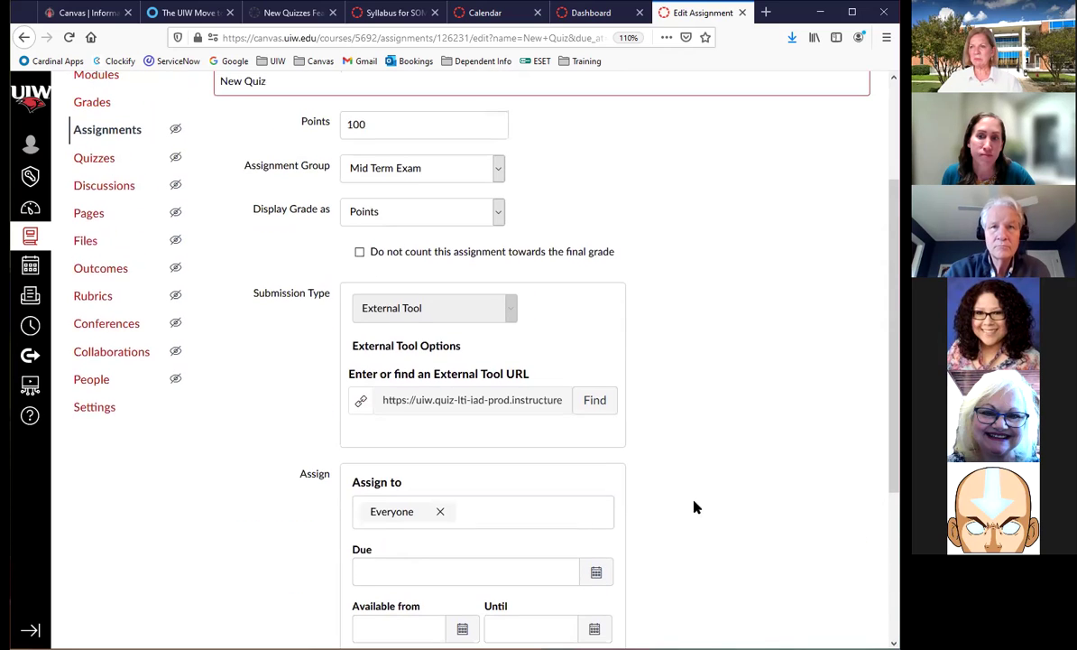
scroll(705, 506, "up", 3)
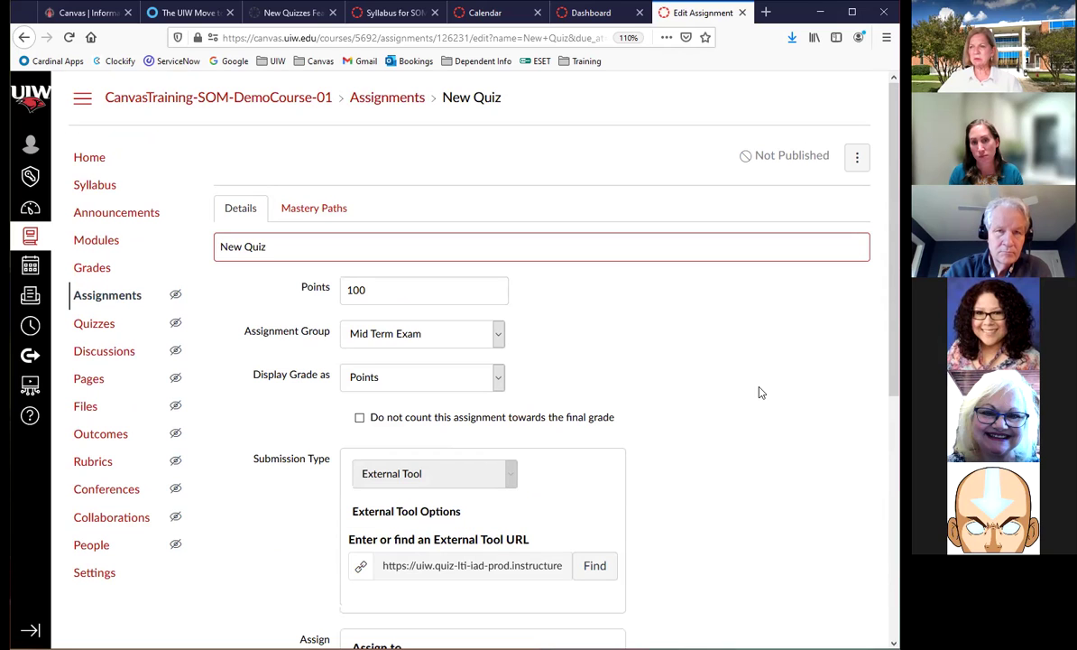
scroll(761, 393, "down", 2)
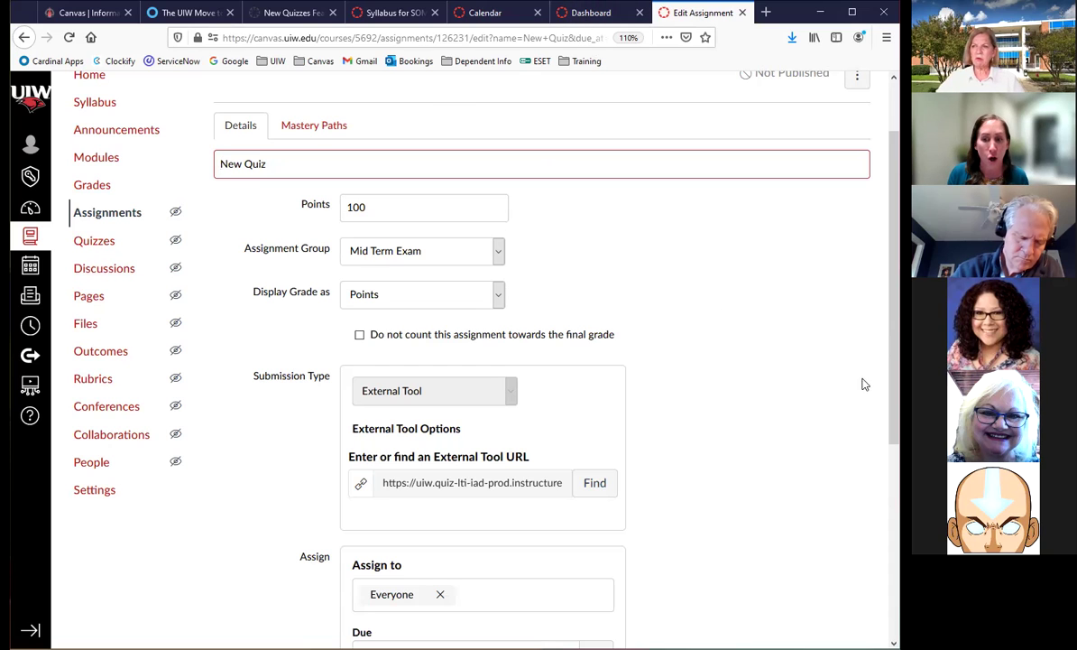
scroll(863, 380, "down", 4)
left_click(667, 511)
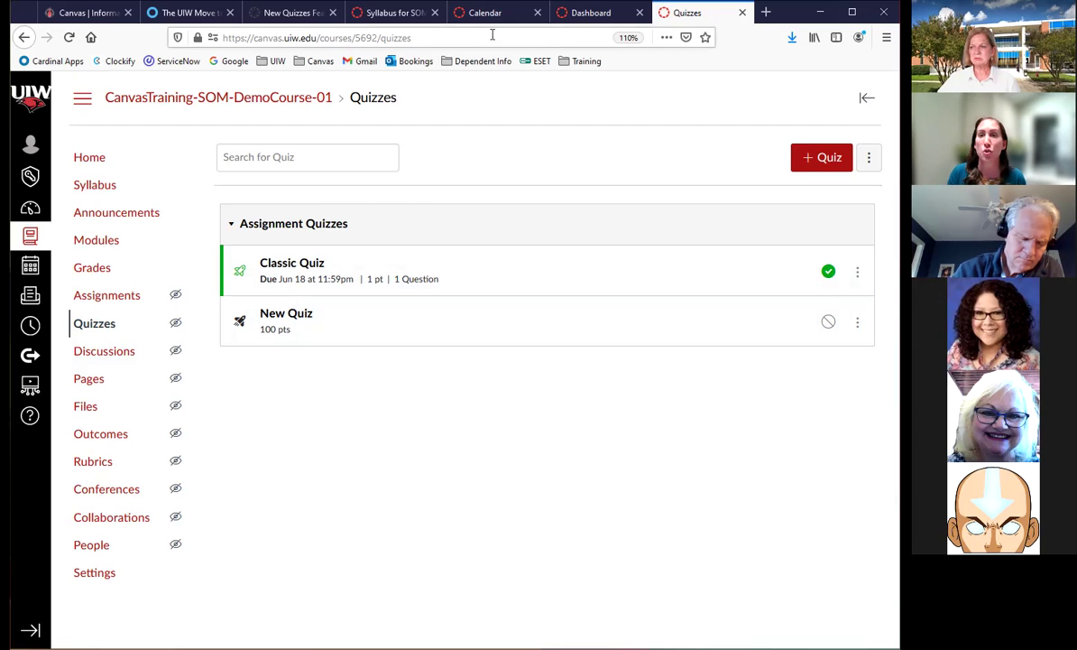
Reopen the full edit options of Attendance Points from the Assignments page and set its grade display to Complete/Incomplete.
left_click(106, 294)
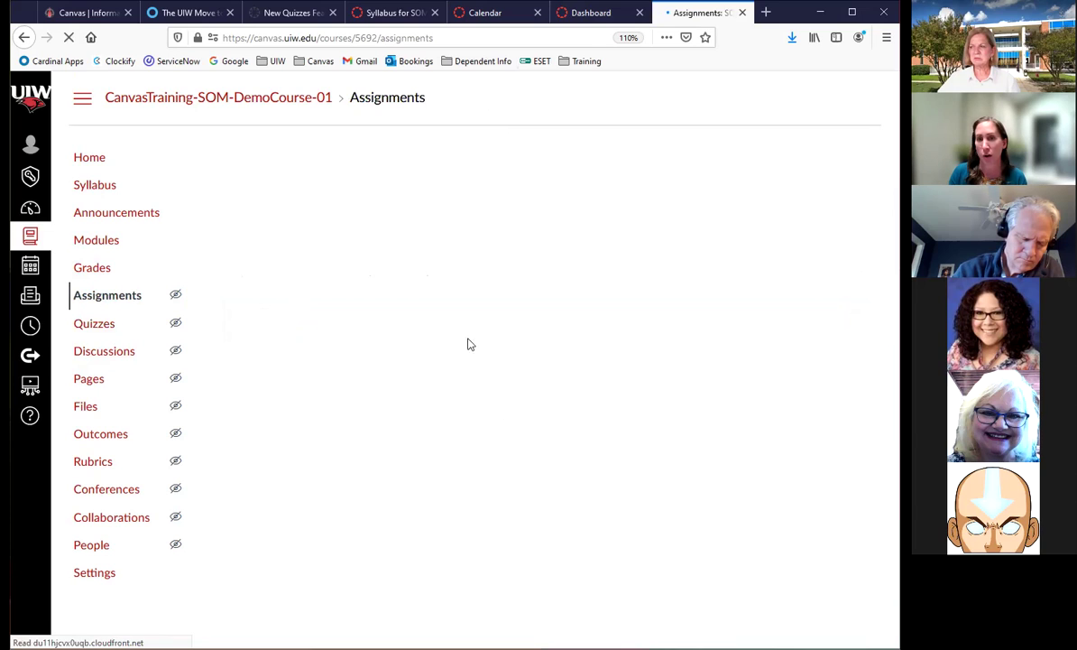
scroll(728, 377, "down", 4)
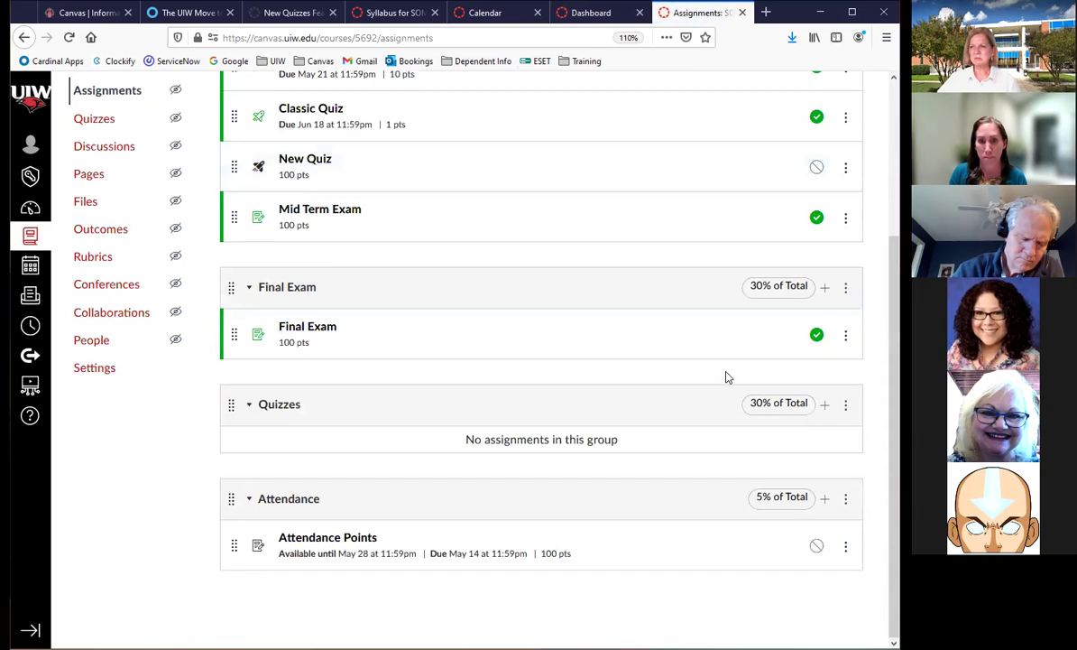
left_click(846, 548)
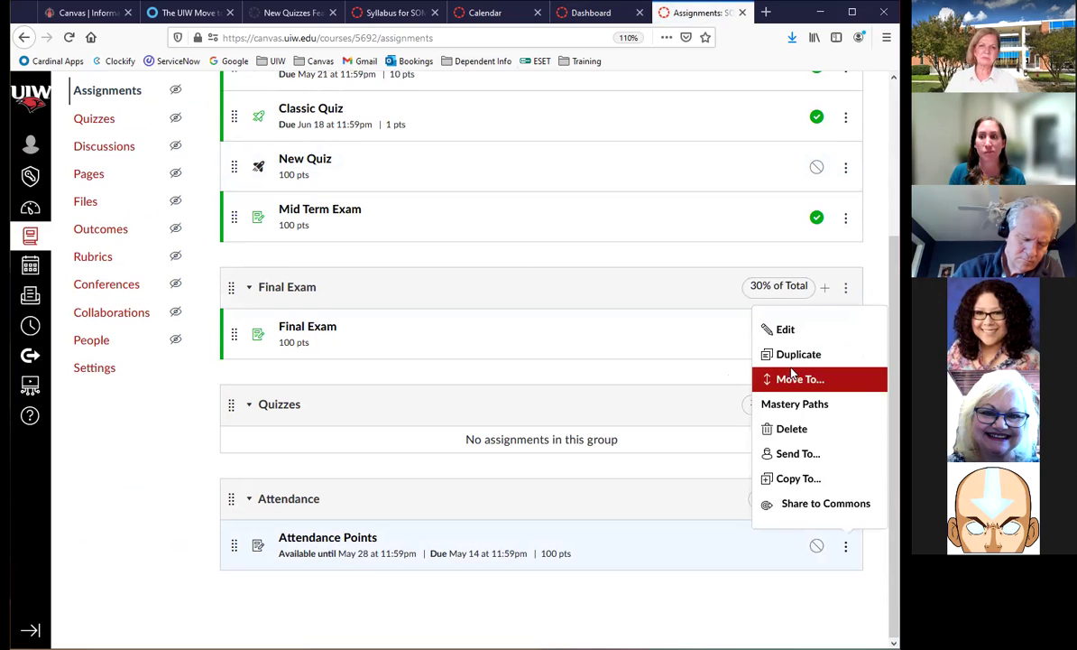
left_click(785, 330)
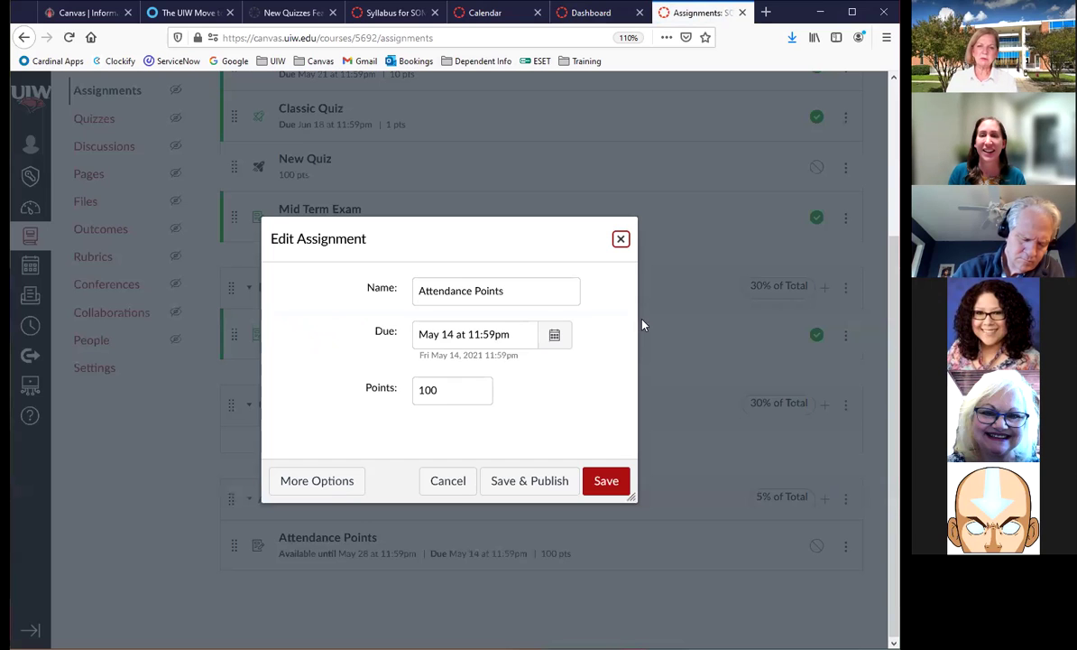
left_click(300, 484)
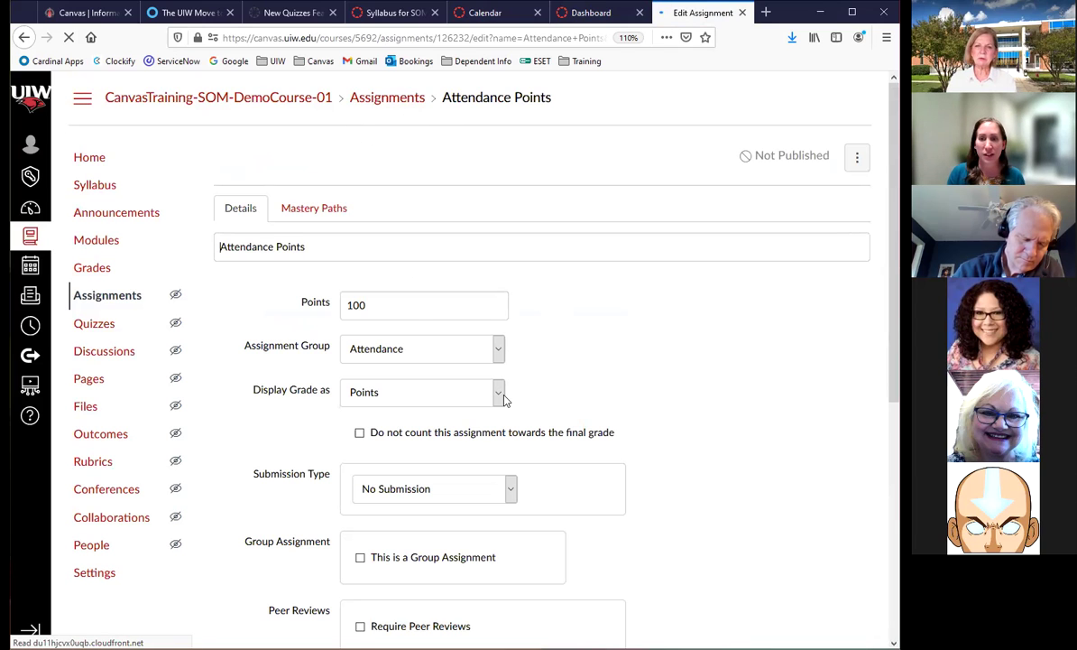
scroll(505, 457, "down", 3)
left_click(479, 487)
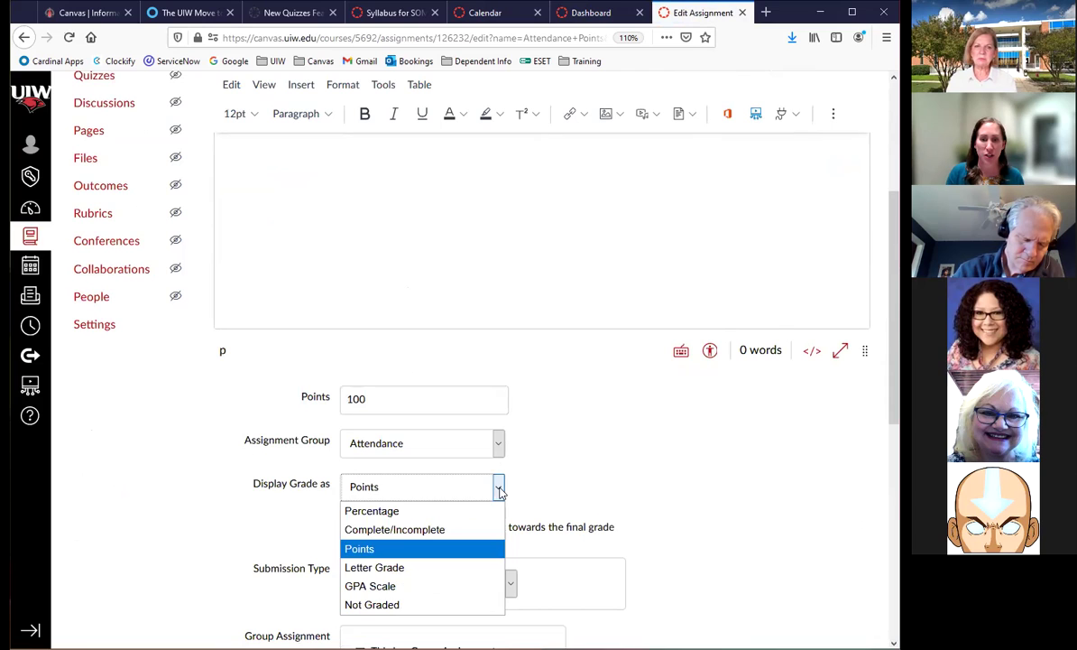
left_click(395, 529)
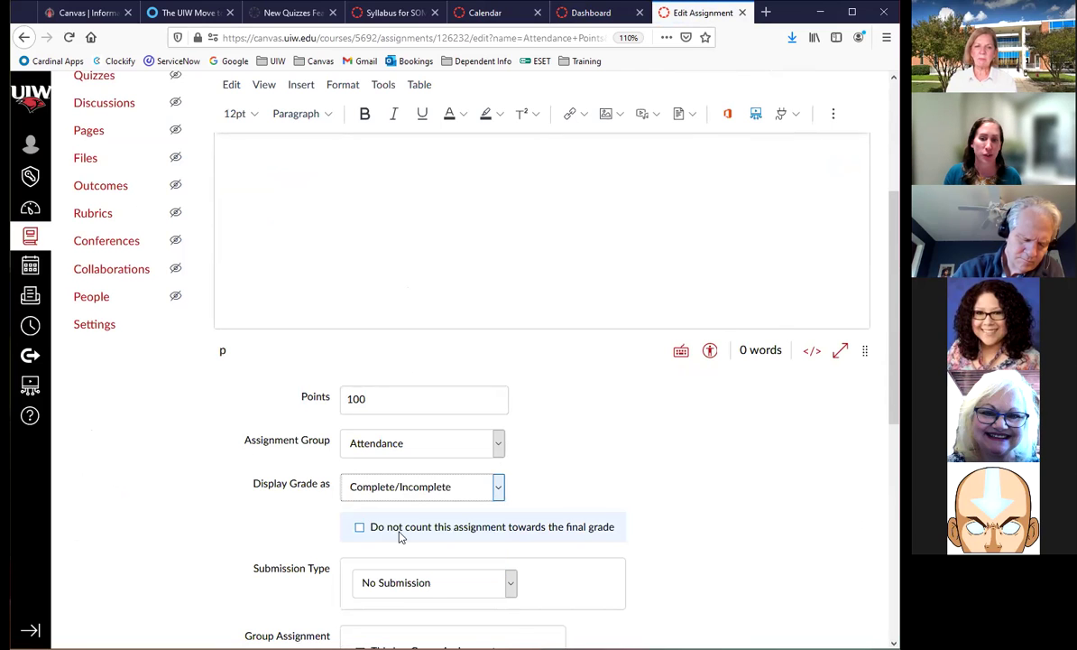
Try excluding the Complete/Incomplete Attendance Points assignment from the final grade, review its submission, peer review and assign settings, and cancel the edit.
left_click(360, 531)
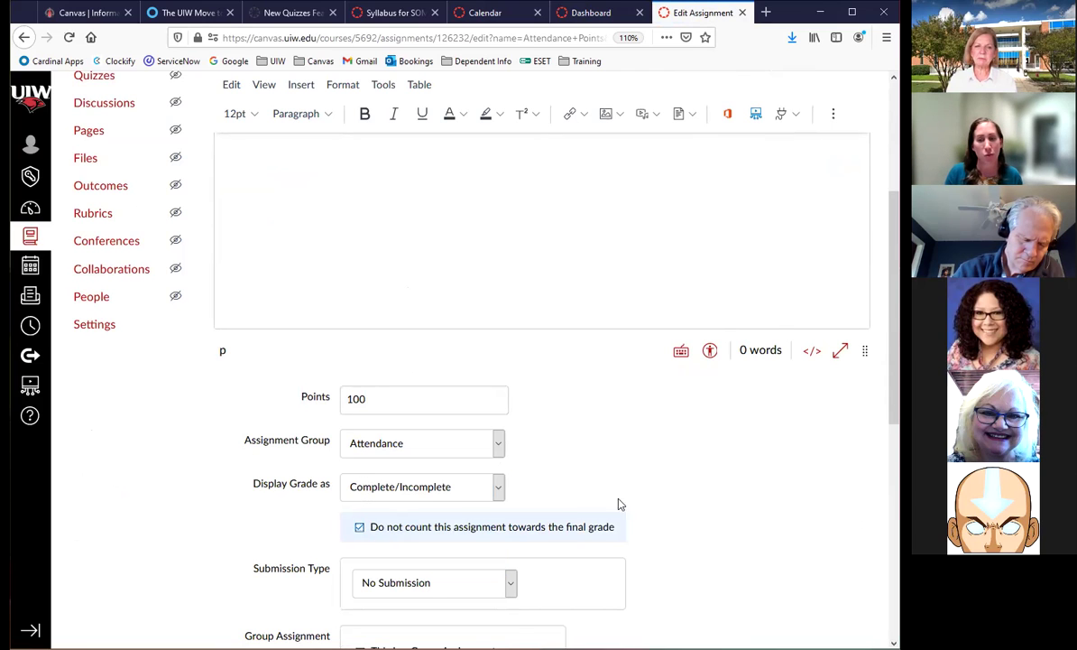
scroll(670, 460, "down", 3)
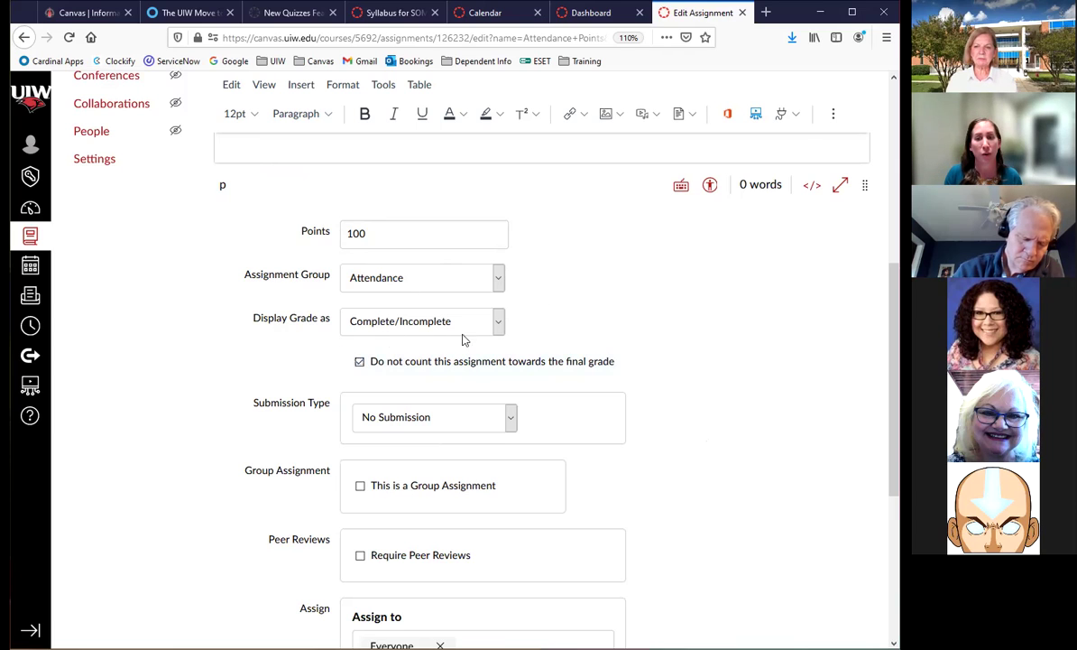
scroll(745, 413, "down", 5)
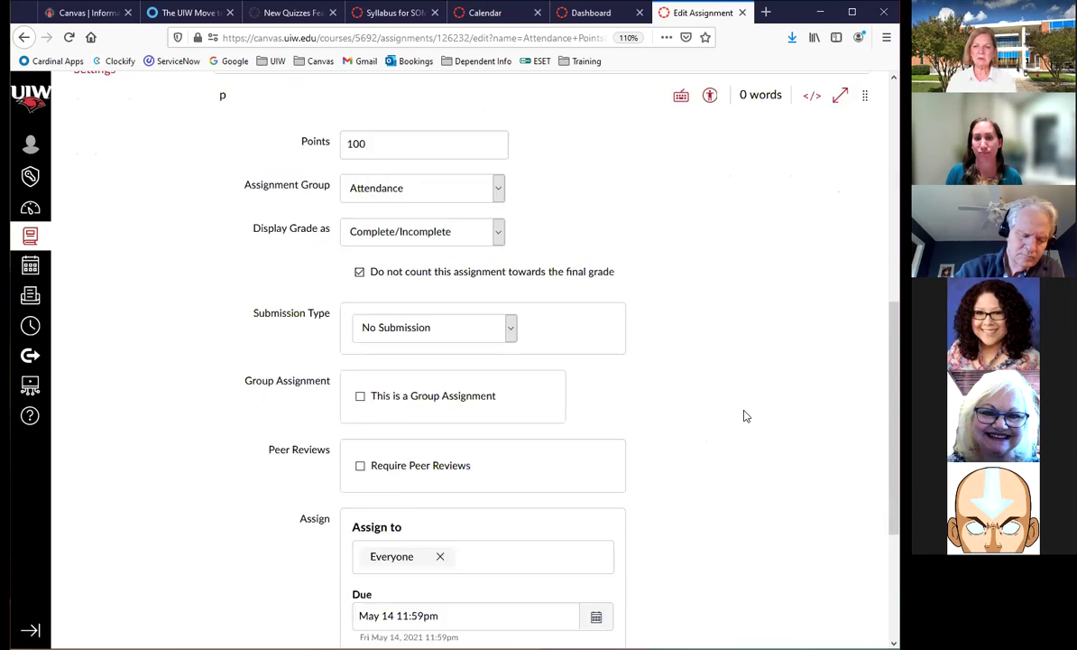
scroll(698, 437, "up", 3)
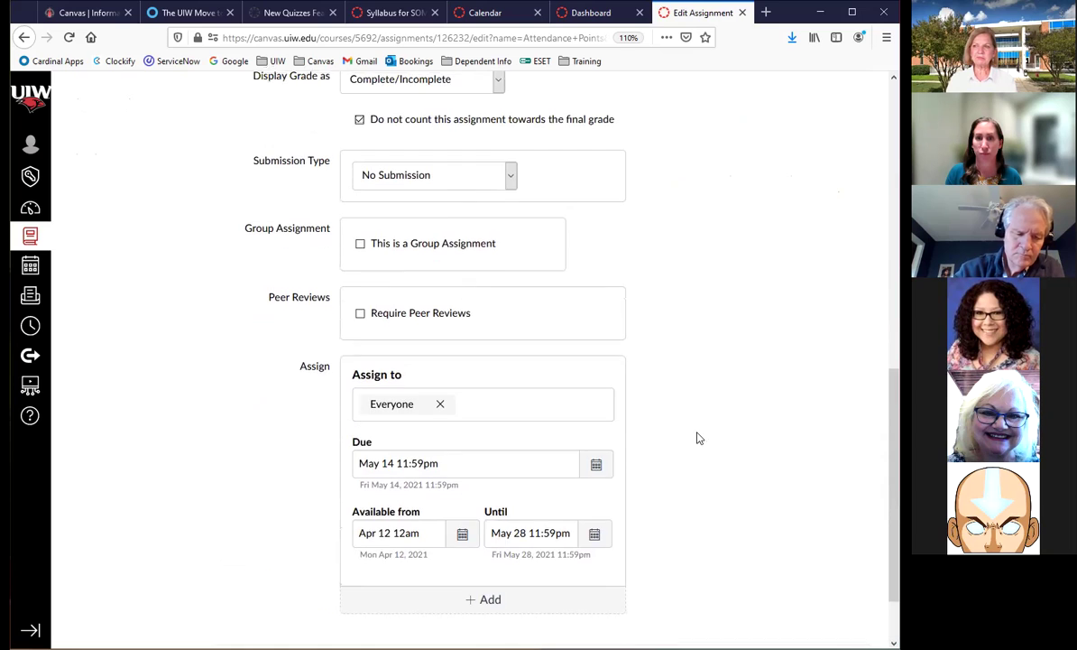
scroll(697, 437, "up", 2)
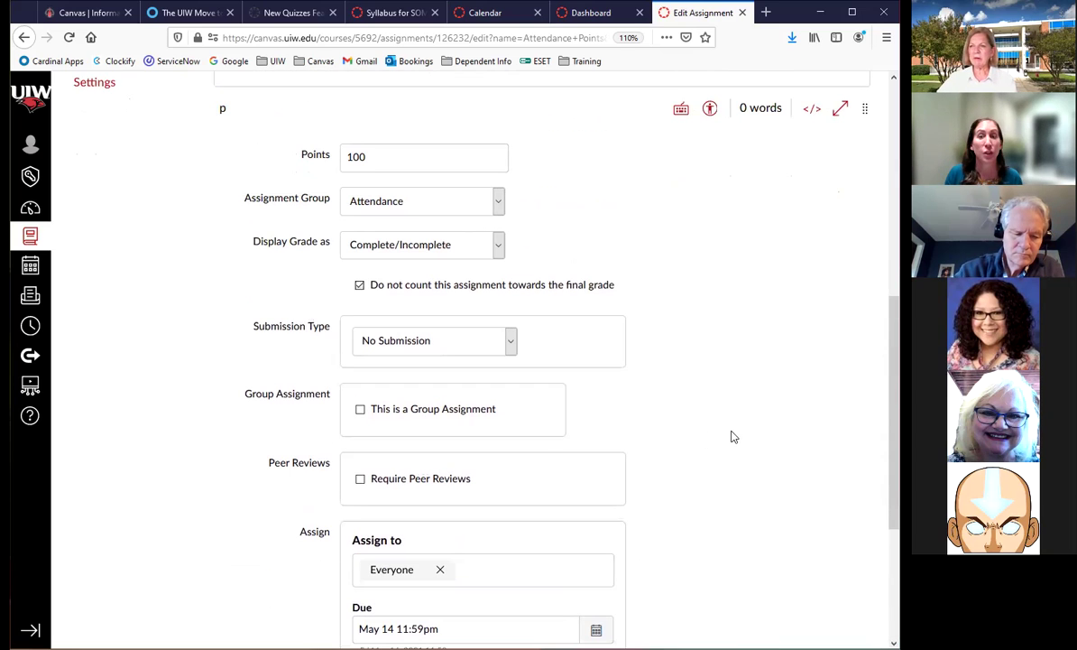
scroll(733, 436, "down", 4)
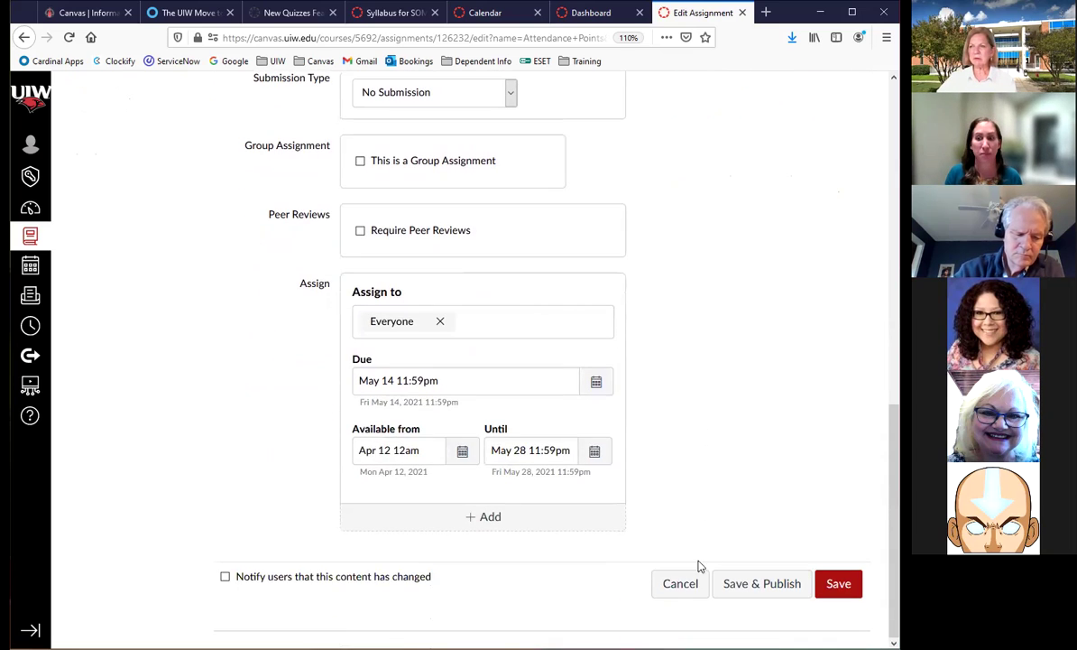
left_click(680, 584)
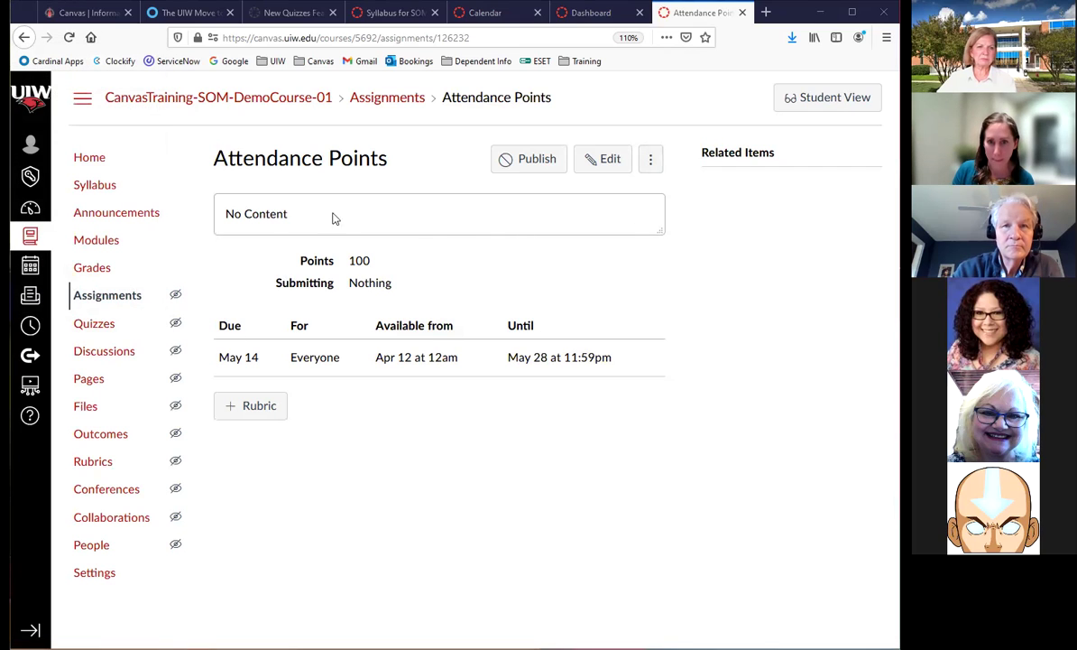
Open the New Quiz for editing from the Quizzes page, review its grading and assign settings, and save and publish it.
left_click(81, 326)
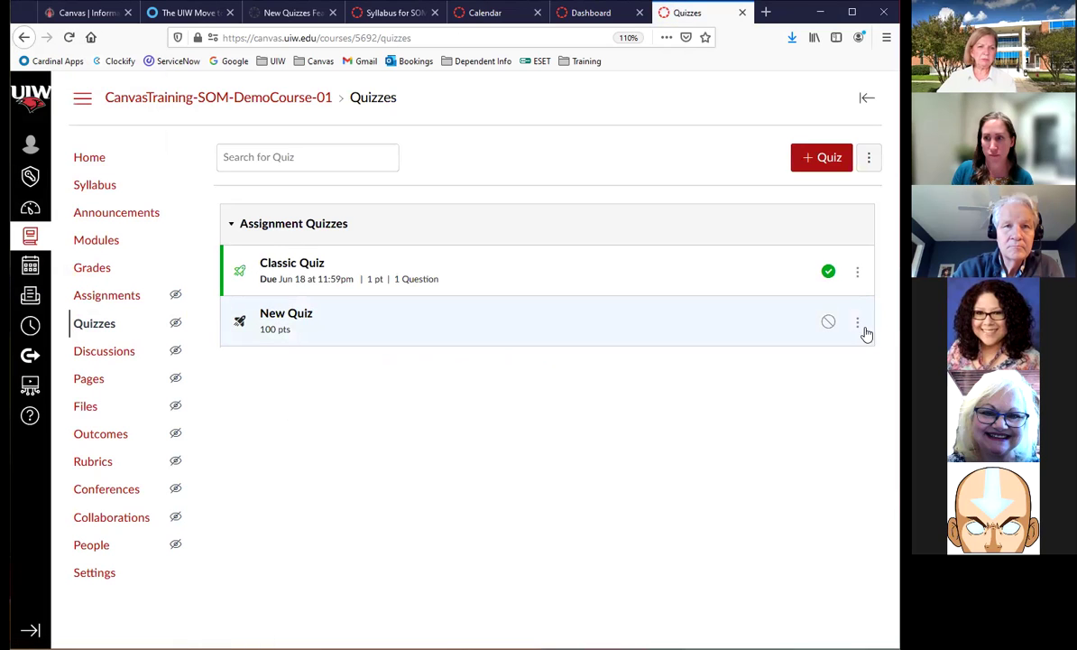
left_click(858, 324)
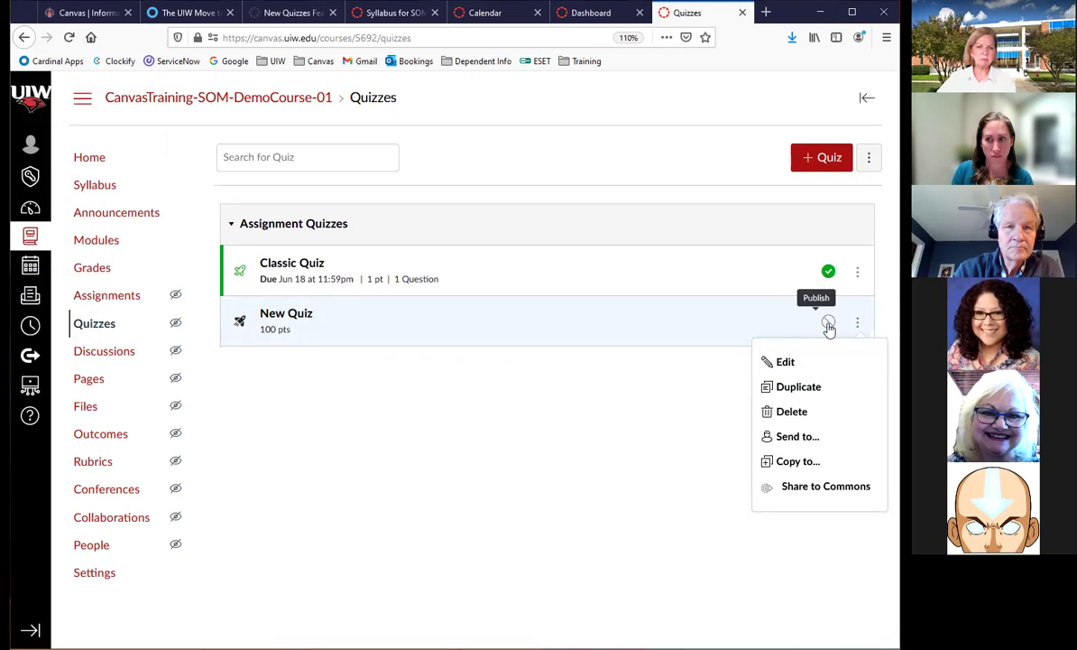
left_click(630, 412)
left_click(857, 323)
left_click(803, 362)
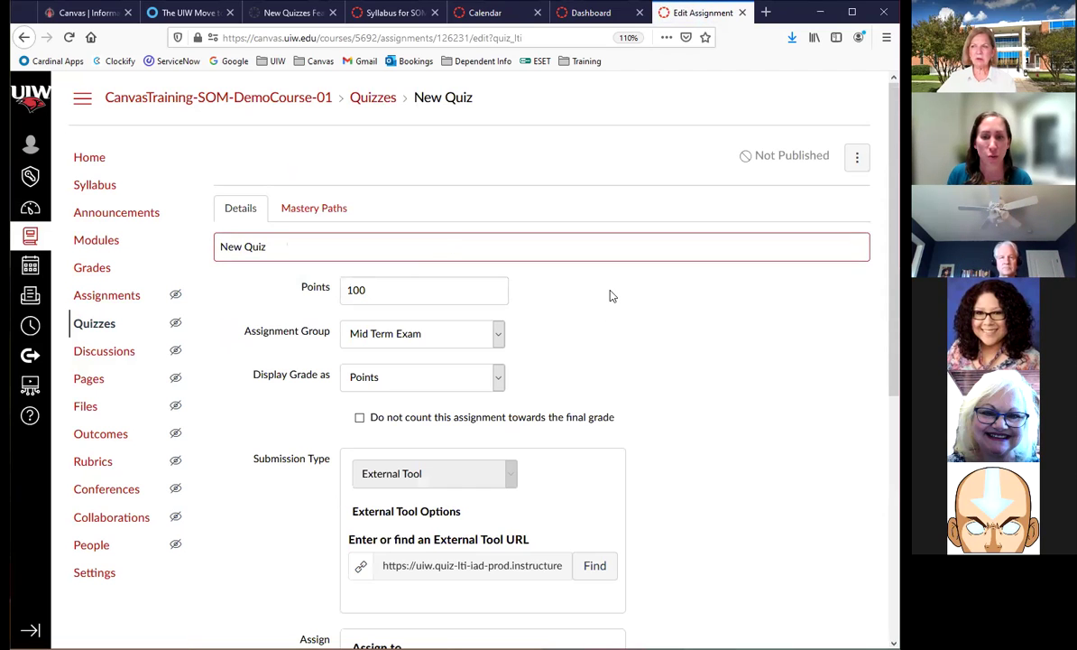
scroll(614, 302, "down", 2)
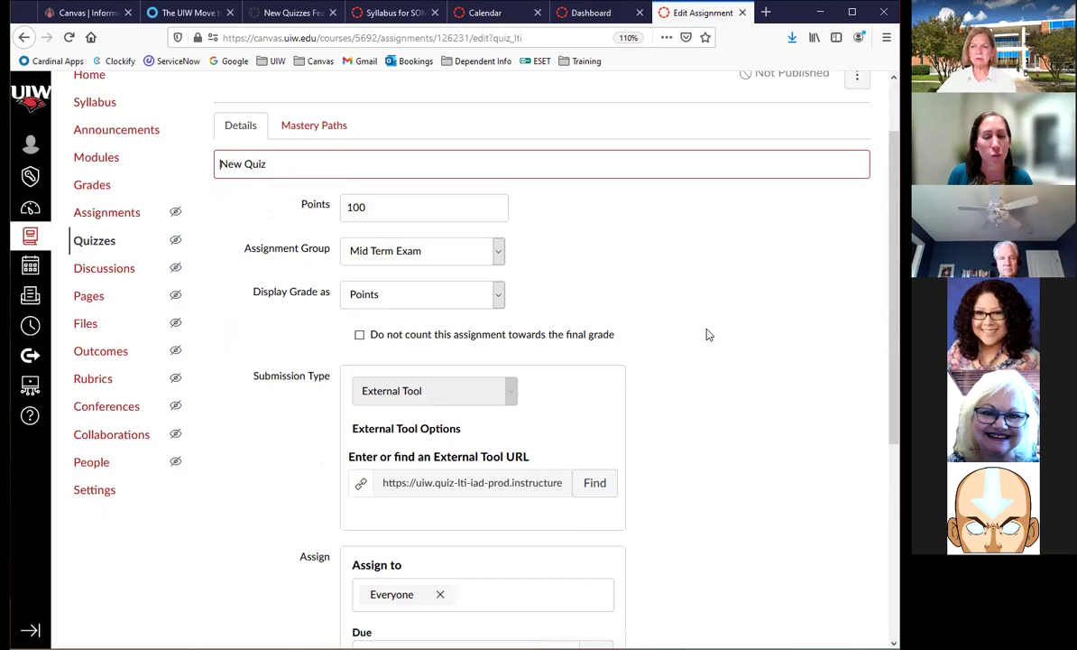
scroll(703, 384, "down", 5)
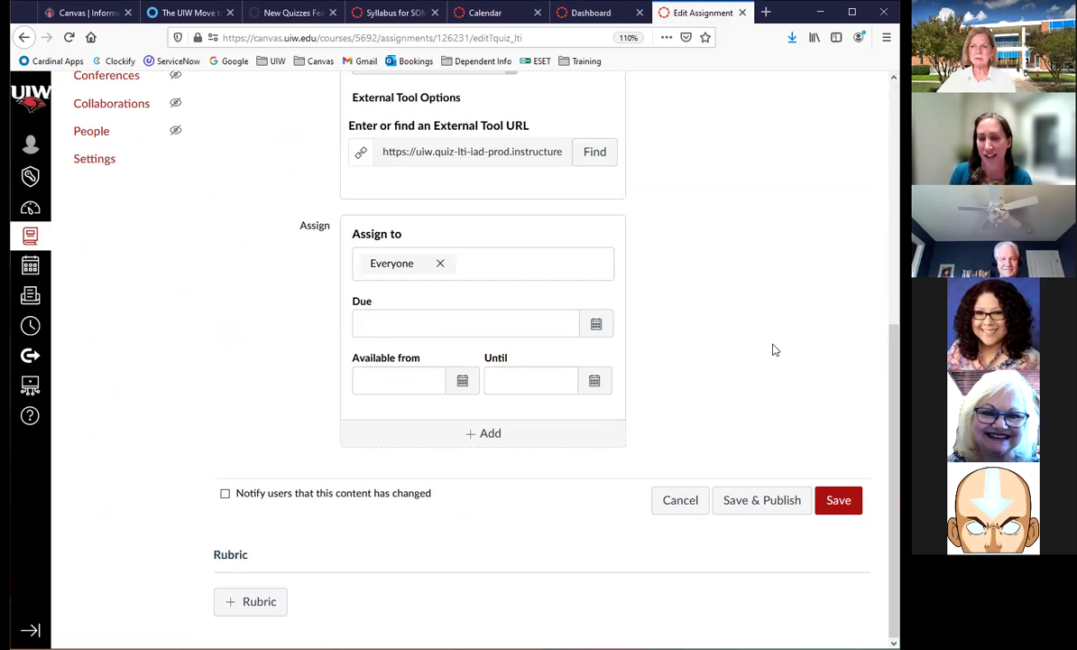
scroll(792, 342, "up", 5)
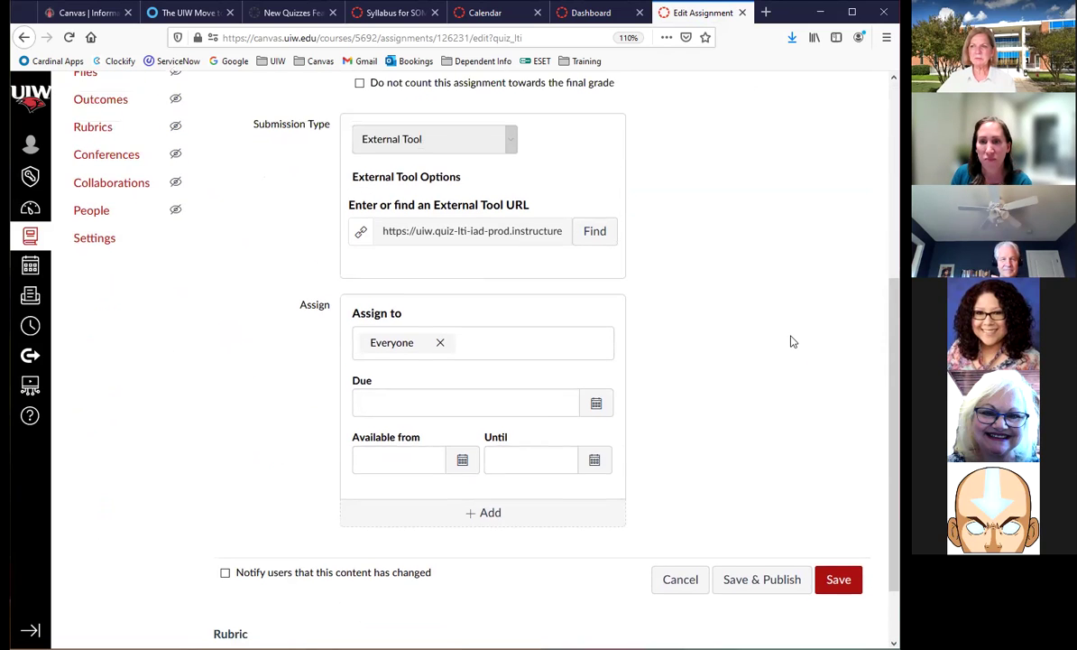
scroll(776, 352, "down", 4)
left_click(760, 582)
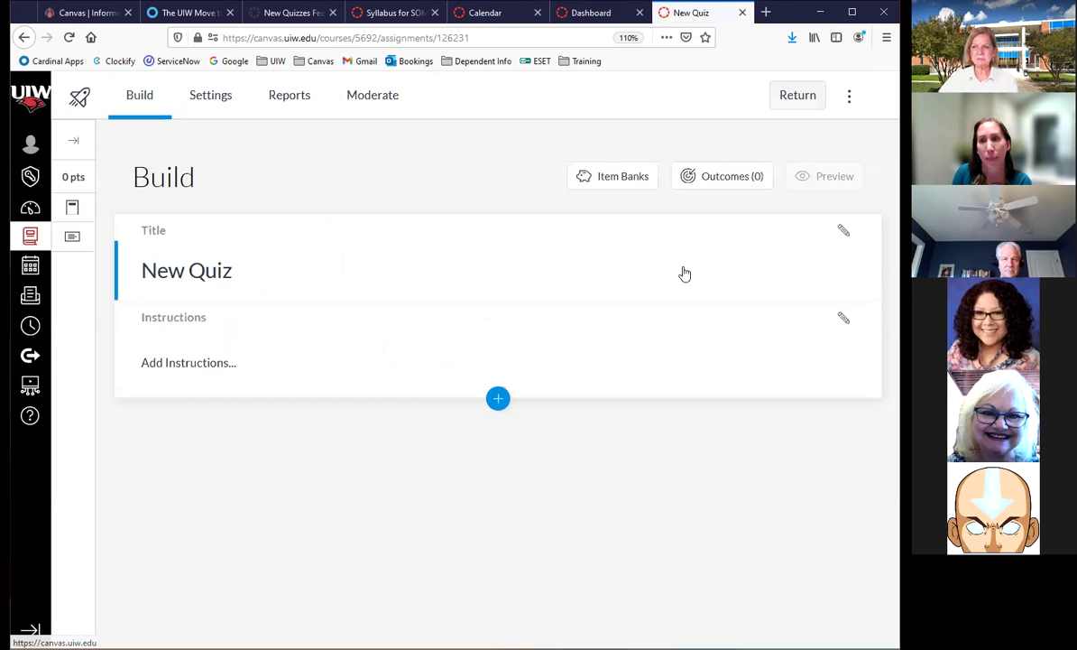
Check the additional options of the New Quiz builder and view the quiz's Moderate page.
left_click(848, 96)
left_click(864, 103)
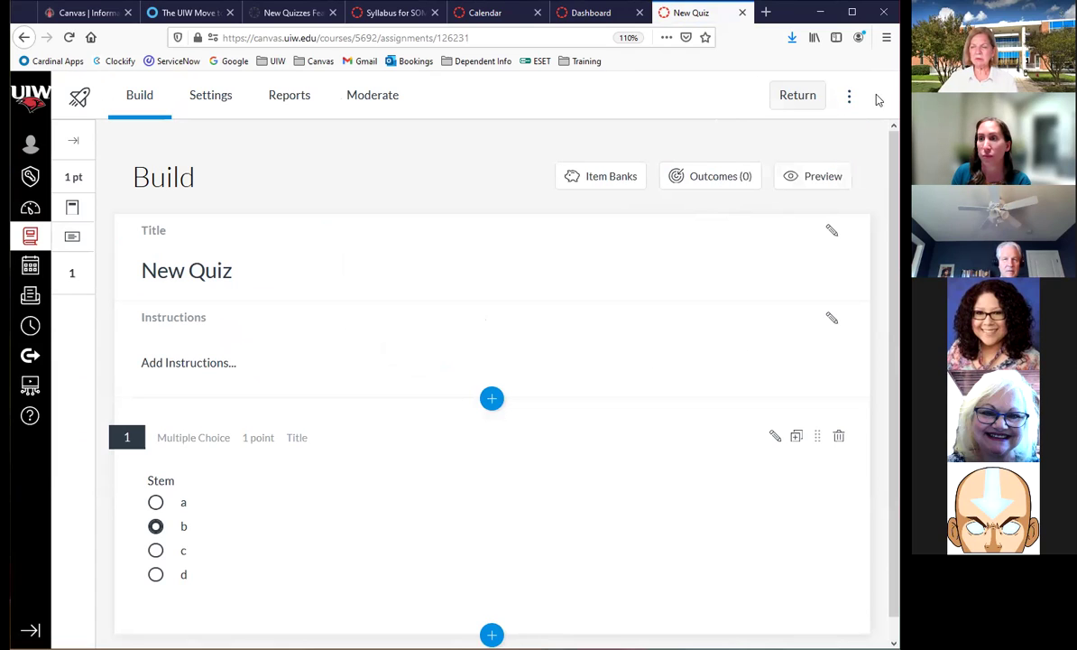
left_click(373, 97)
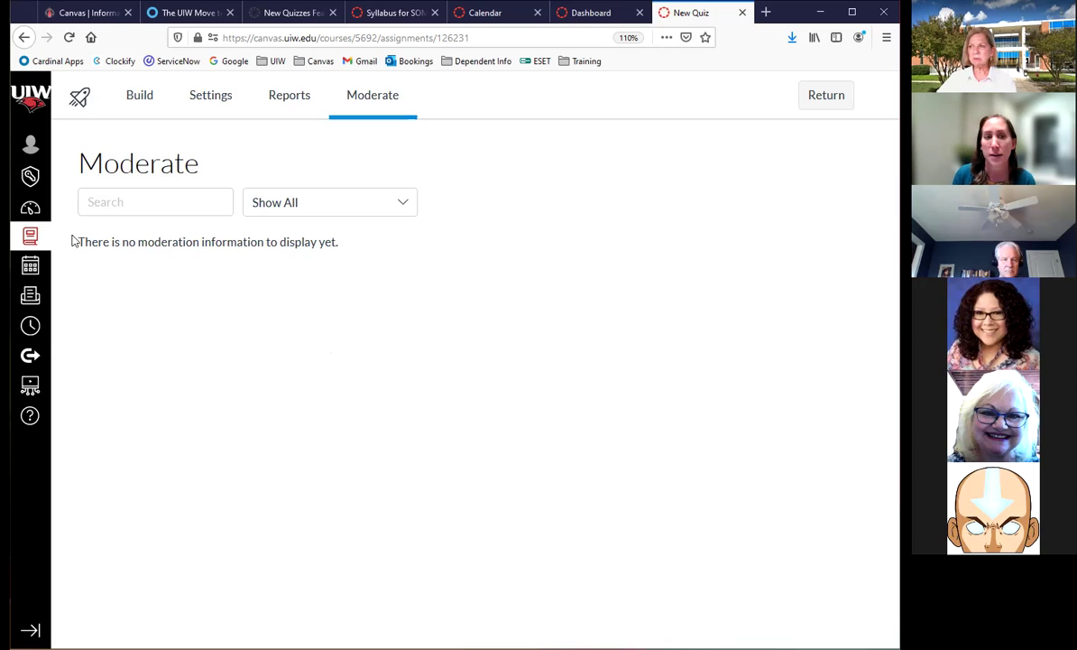
Open the Canvas Help resources, review the guides and support contact options, and close them.
left_click(31, 419)
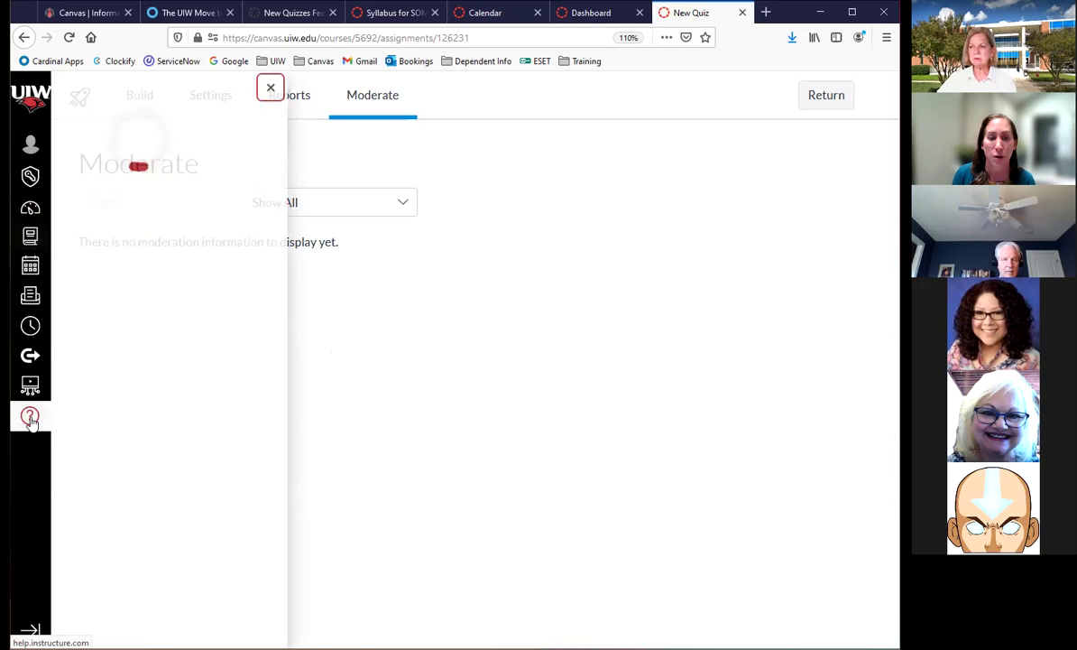
scroll(242, 430, "down", 3)
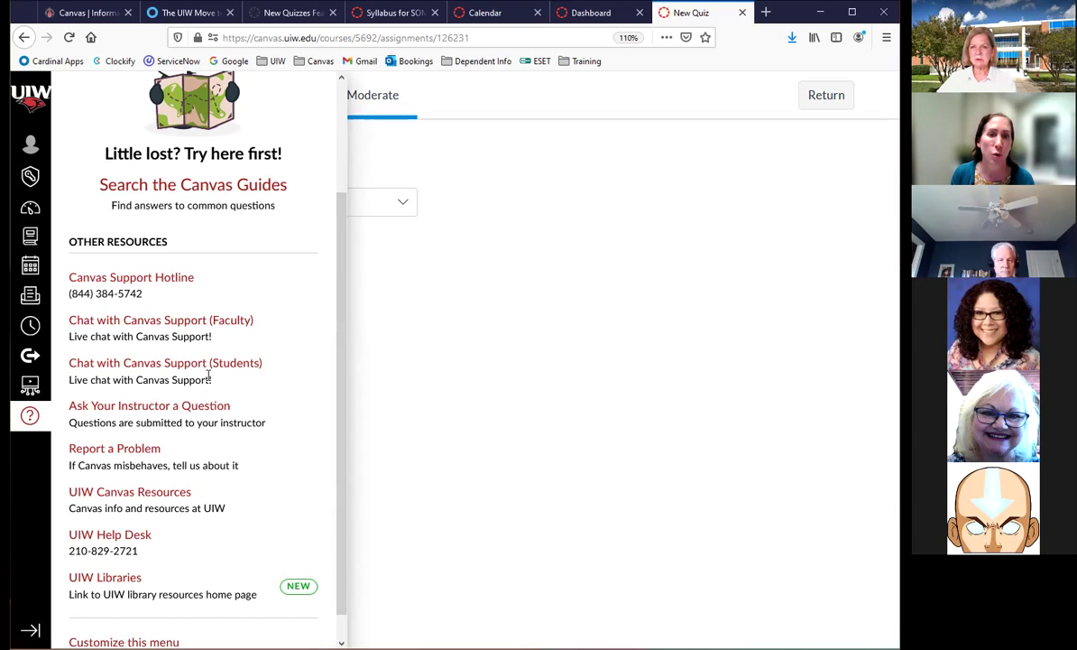
scroll(278, 283, "up", 2)
scroll(280, 270, "up", 2)
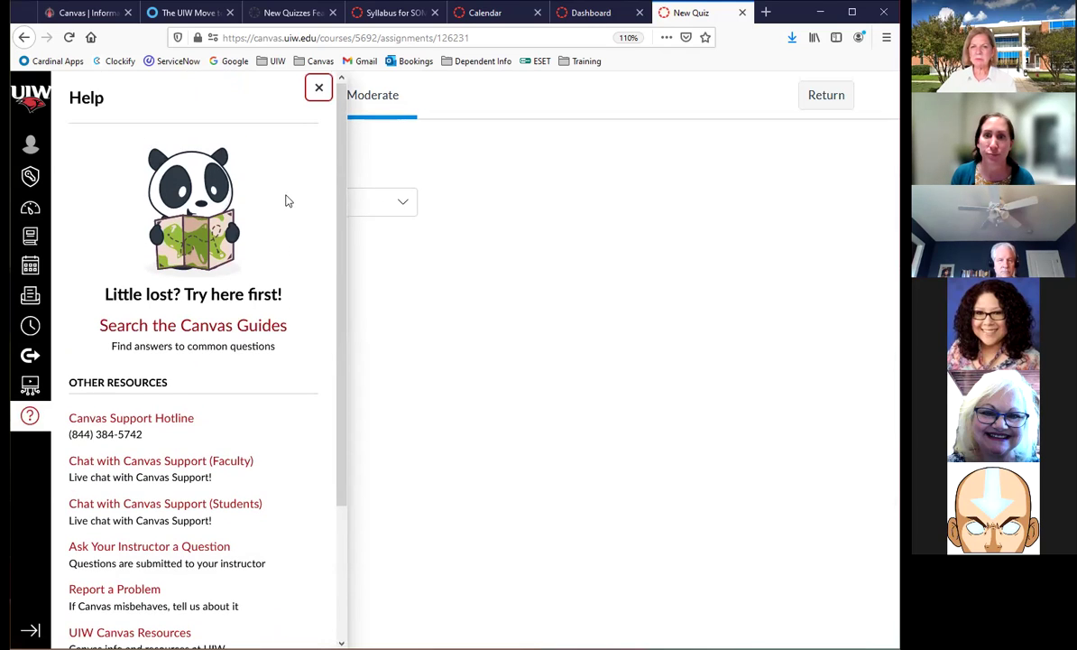
left_click(316, 86)
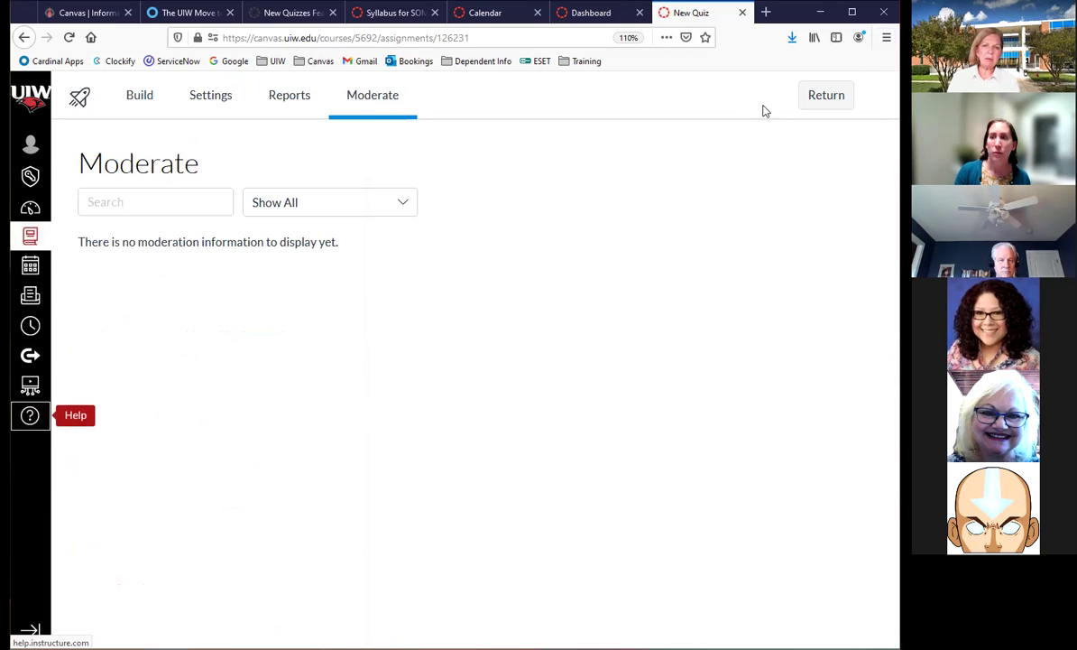
Return from the quiz builder to the course's Assignments page and review the weighted assignment groups.
left_click(836, 95)
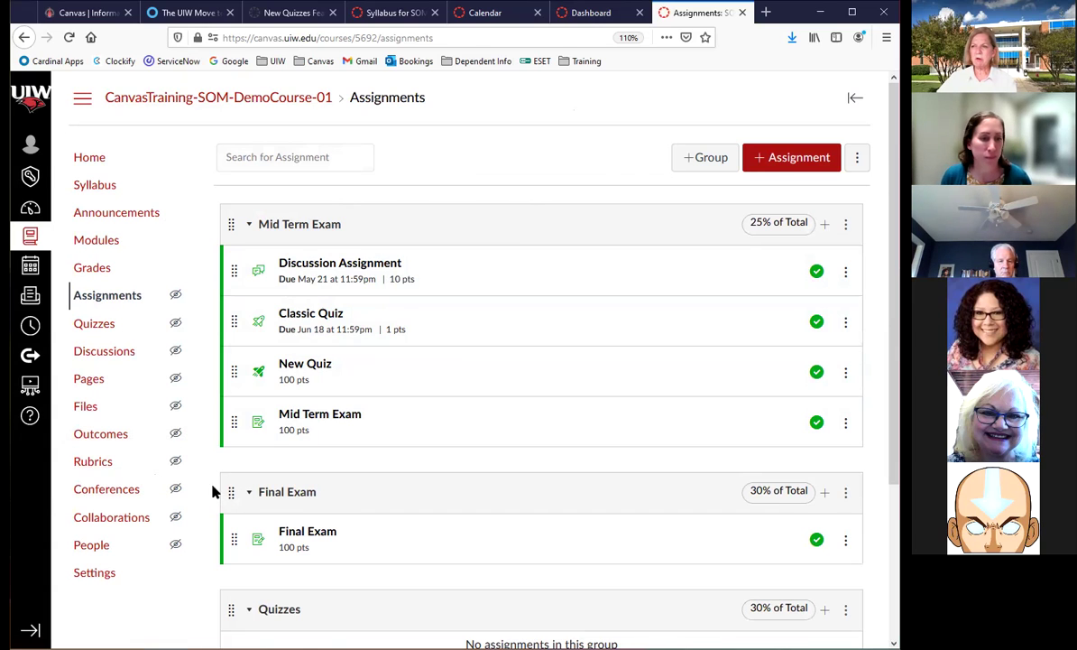
scroll(541, 271, "down", 3)
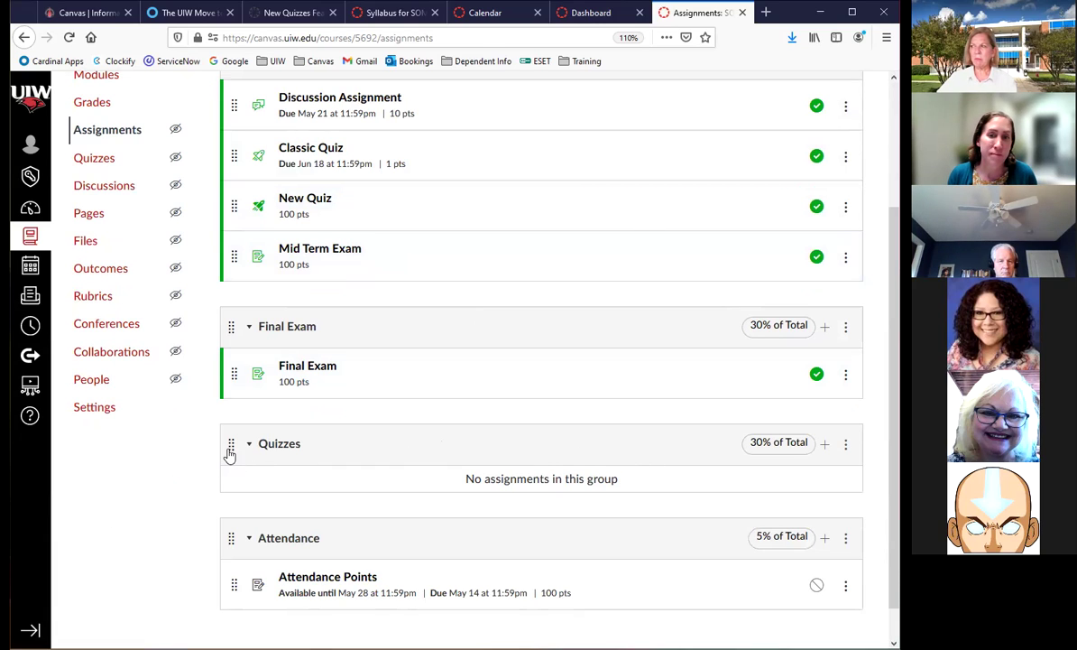
scroll(425, 448, "up", 3)
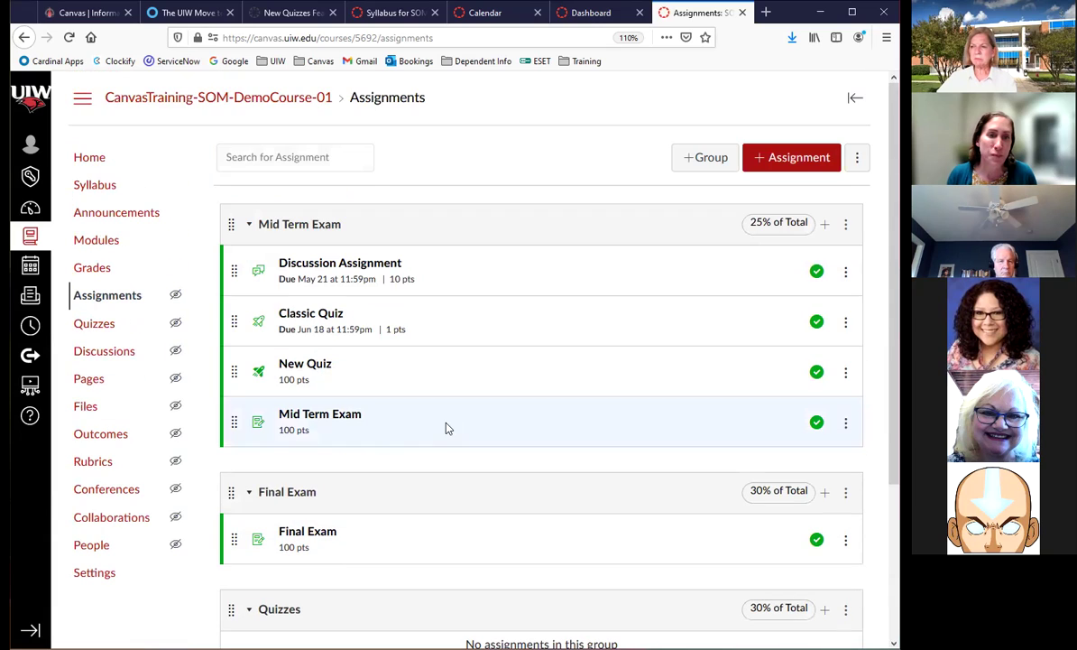